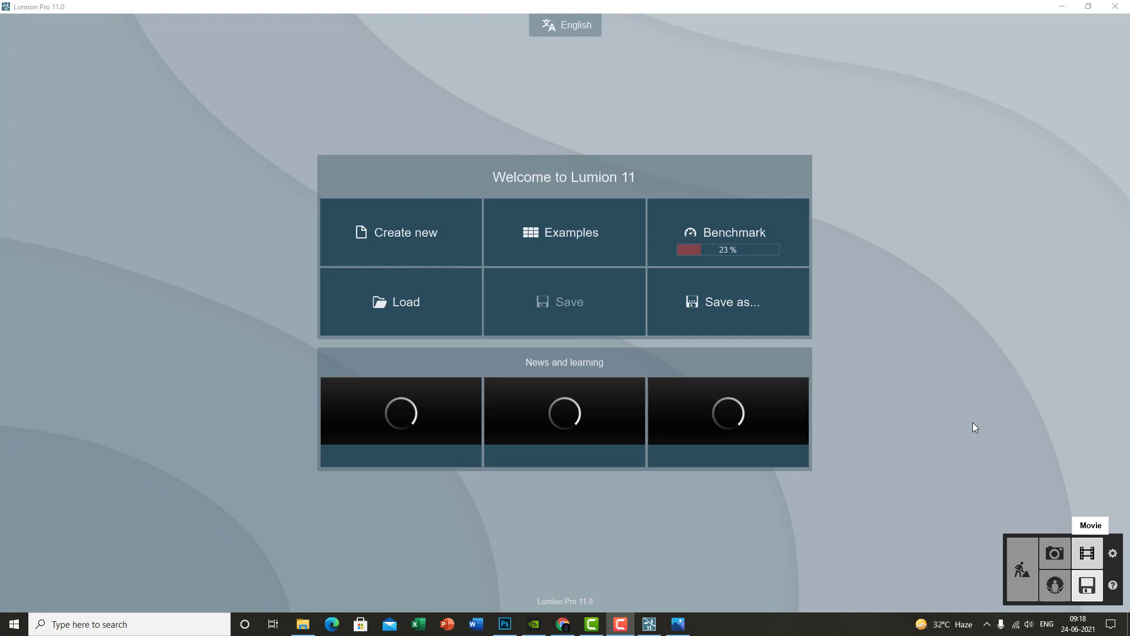
Step: View the f2.png render in Photos, and return to Lumion to check the benchmark results
click(678, 624)
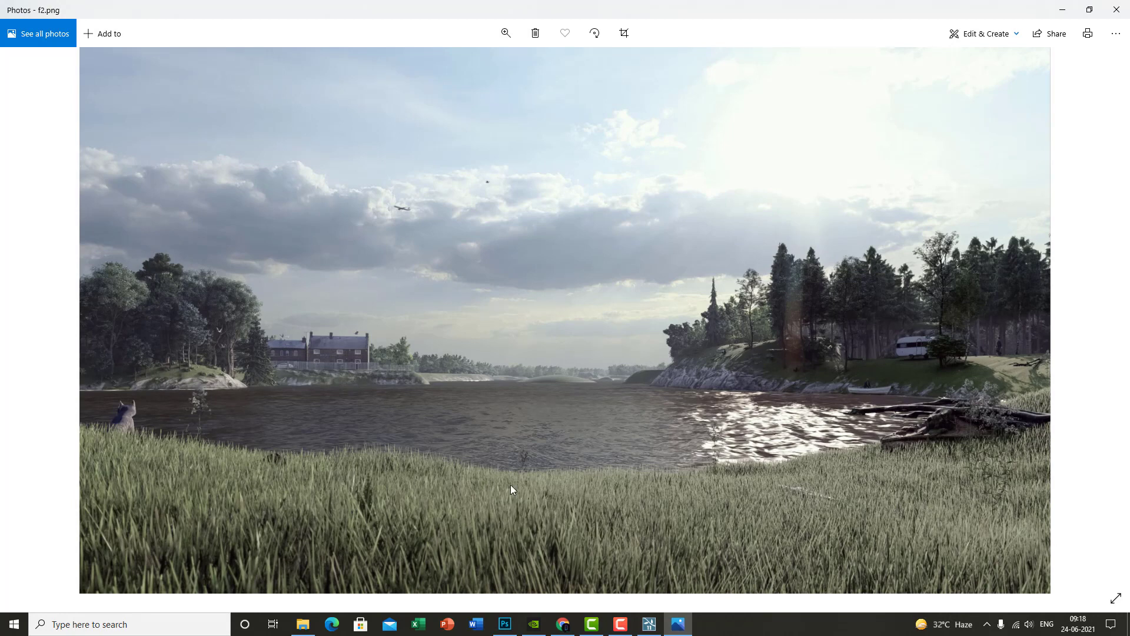
click(1062, 9)
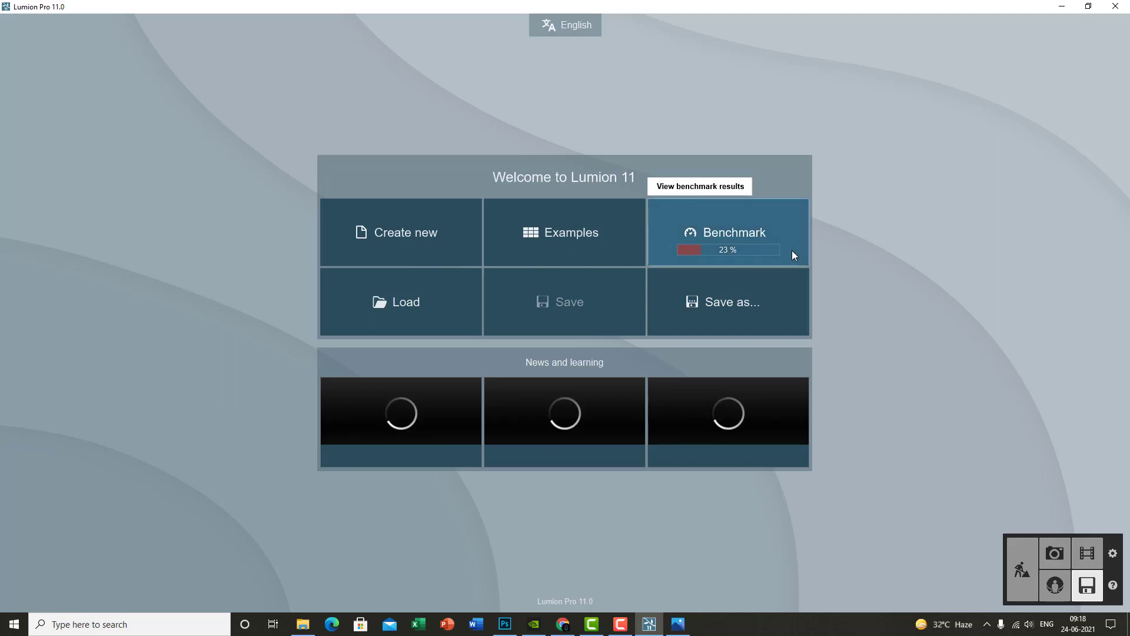
click(743, 231)
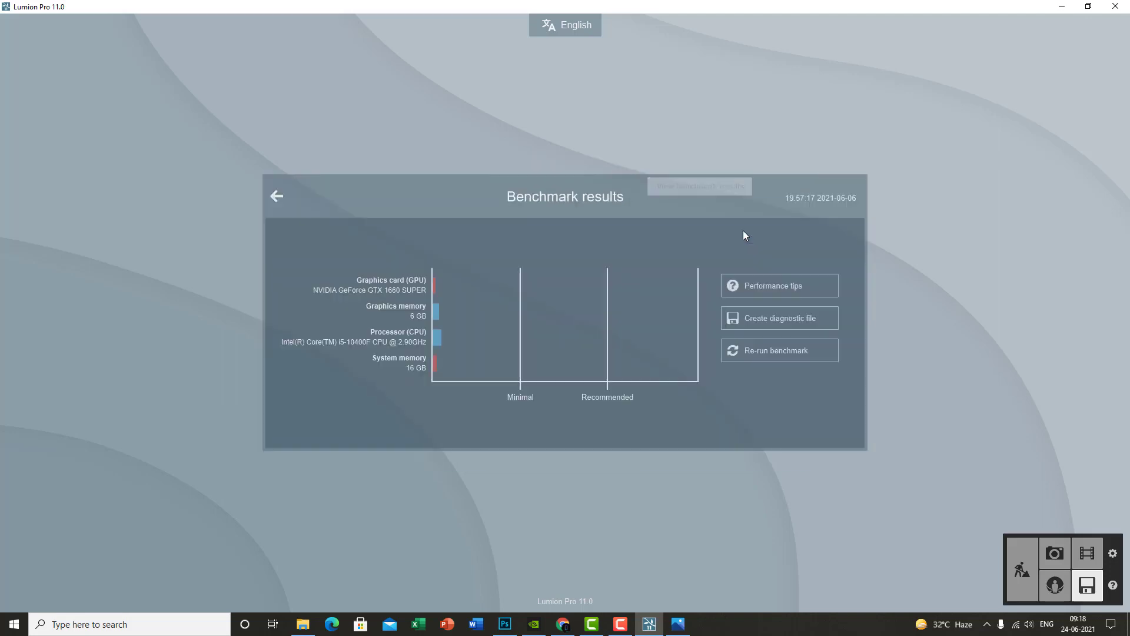
click(273, 198)
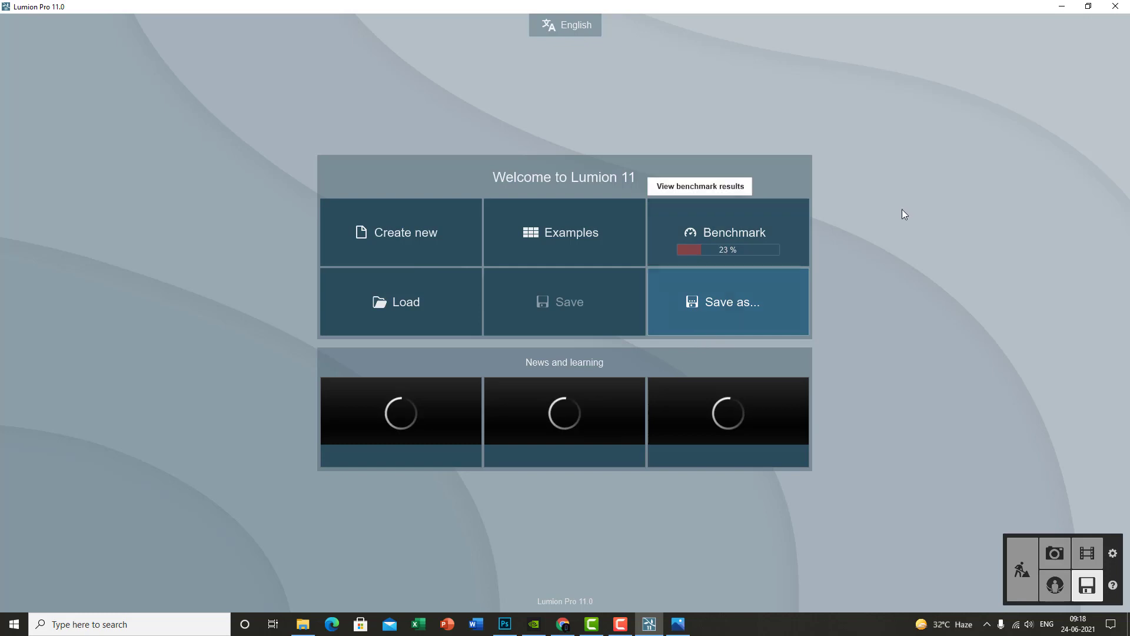
Step: Look through the available new-project environments and the example projects
click(400, 250)
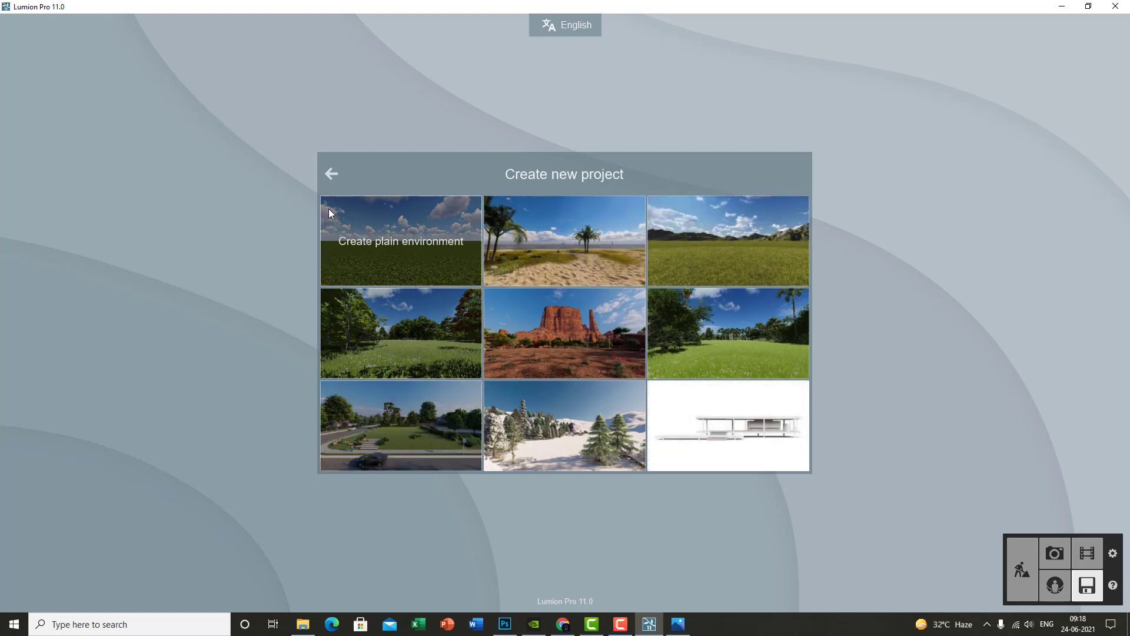
click(330, 177)
click(589, 236)
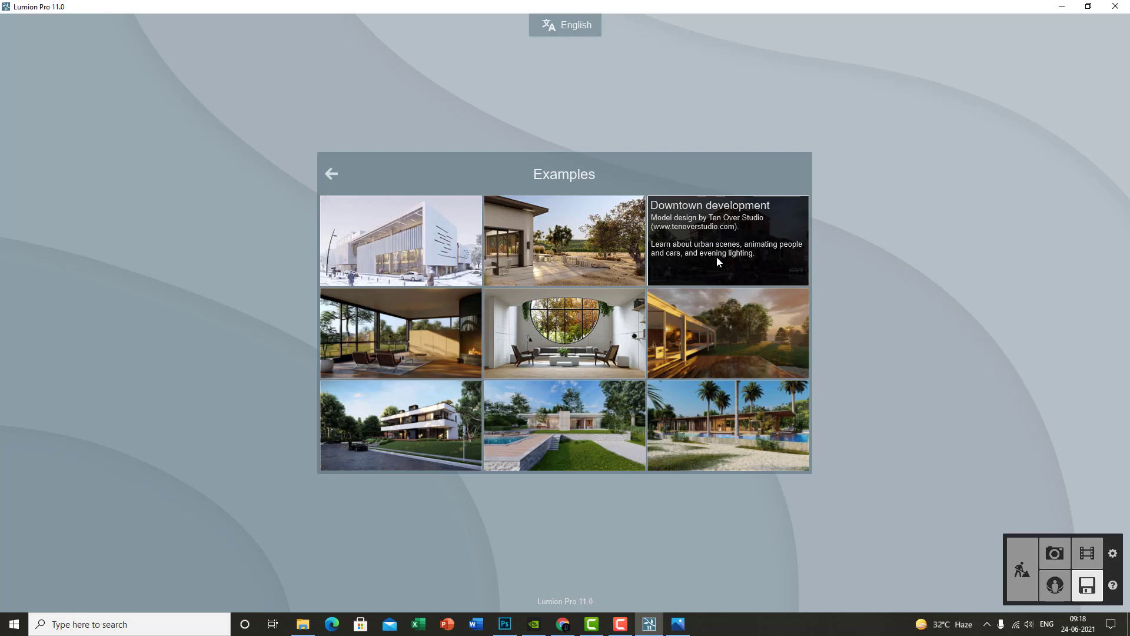
click(331, 173)
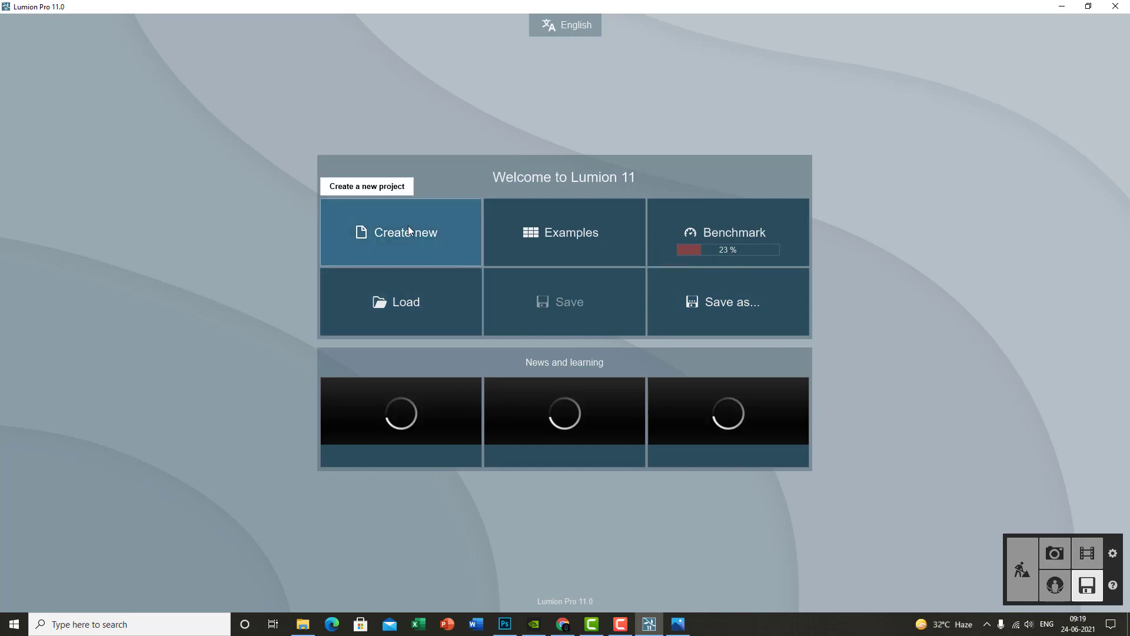
Step: Create a new project with the plain environment and look around the empty grass terrain
click(426, 243)
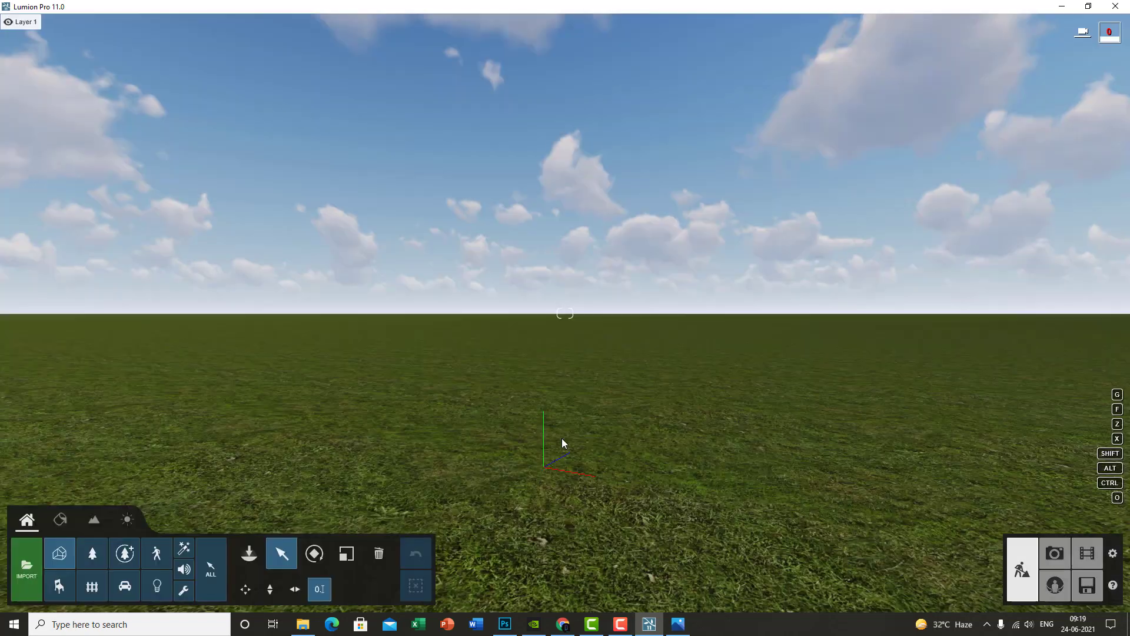
right_drag(574, 584, 584, 505)
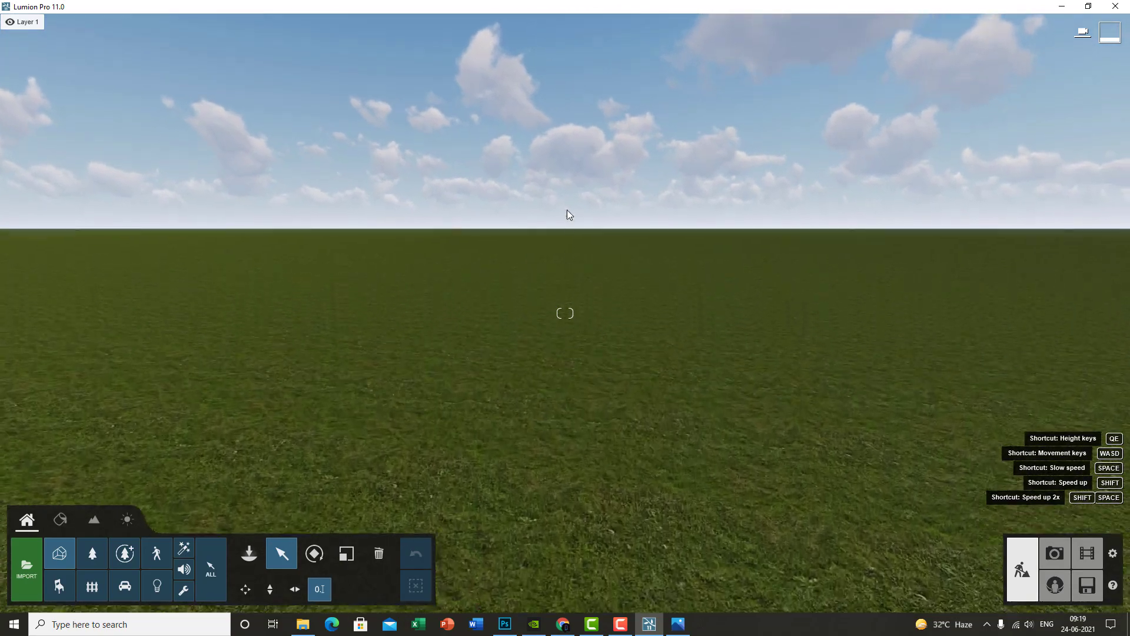
right_drag(584, 334, 667, 448)
key(q)
right_drag(668, 290, 818, 197)
right_drag(818, 377, 699, 357)
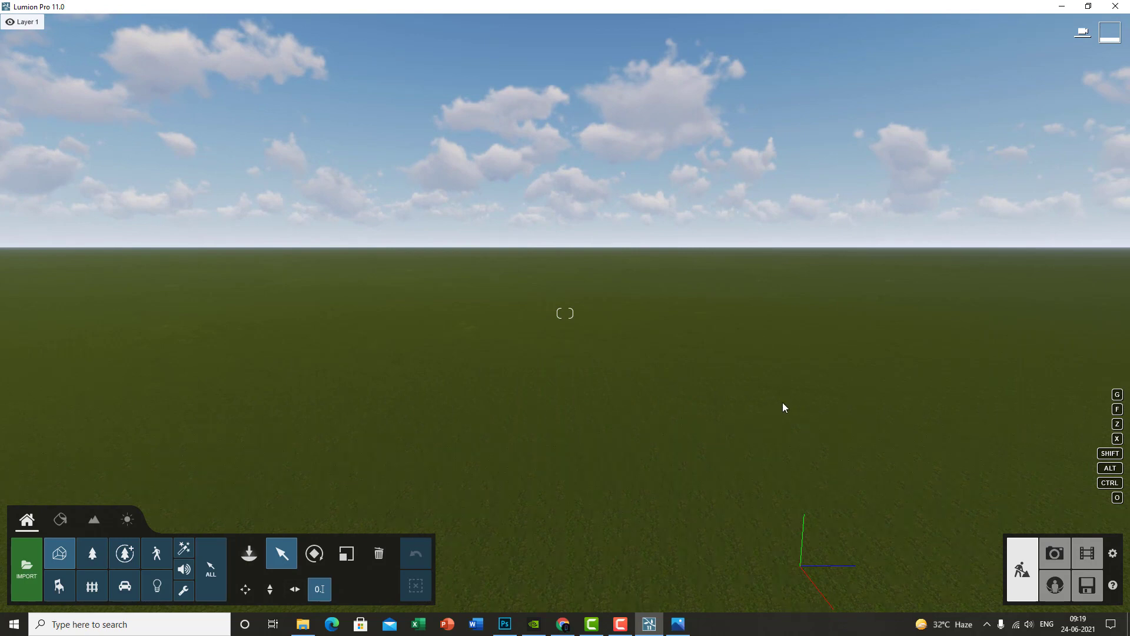
right_drag(746, 564, 759, 577)
right_drag(248, 485, 183, 482)
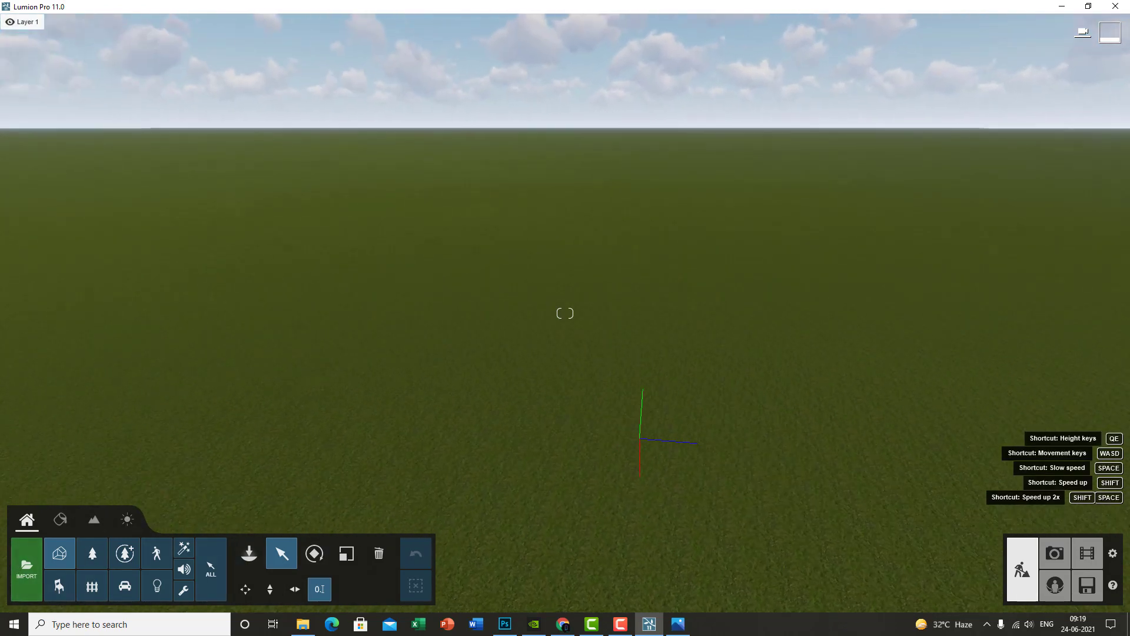
right_drag(376, 549, 316, 554)
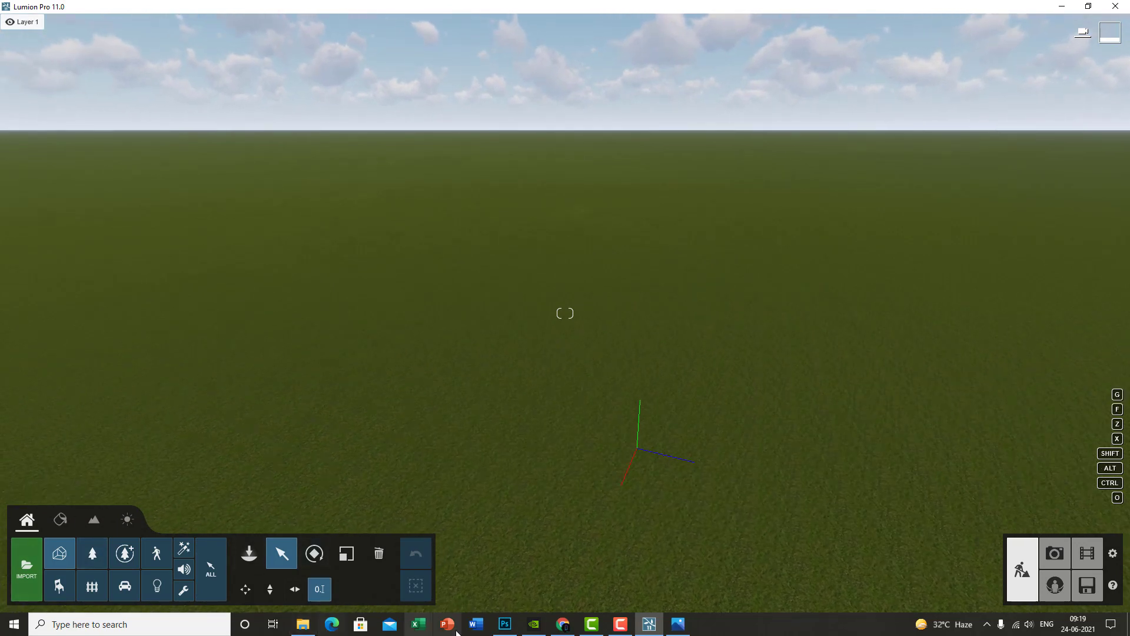
Step: Move the camera forward, backward and sideways over the terrain, turning it to survey the scene
mouse_move(33, 23)
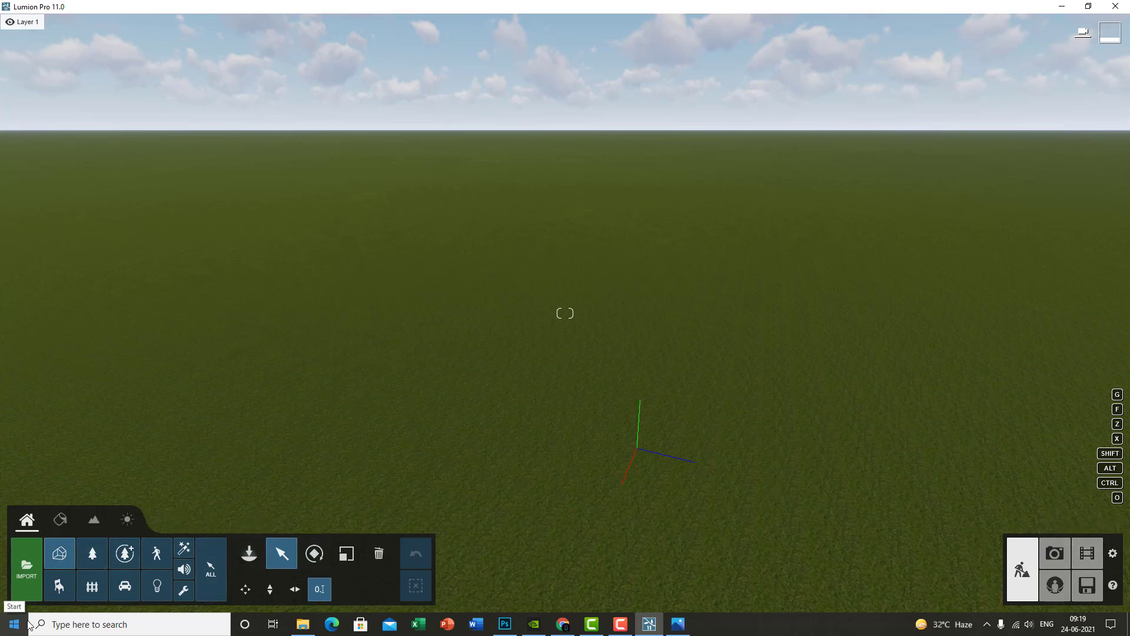
right_drag(406, 456, 449, 356)
key(a)
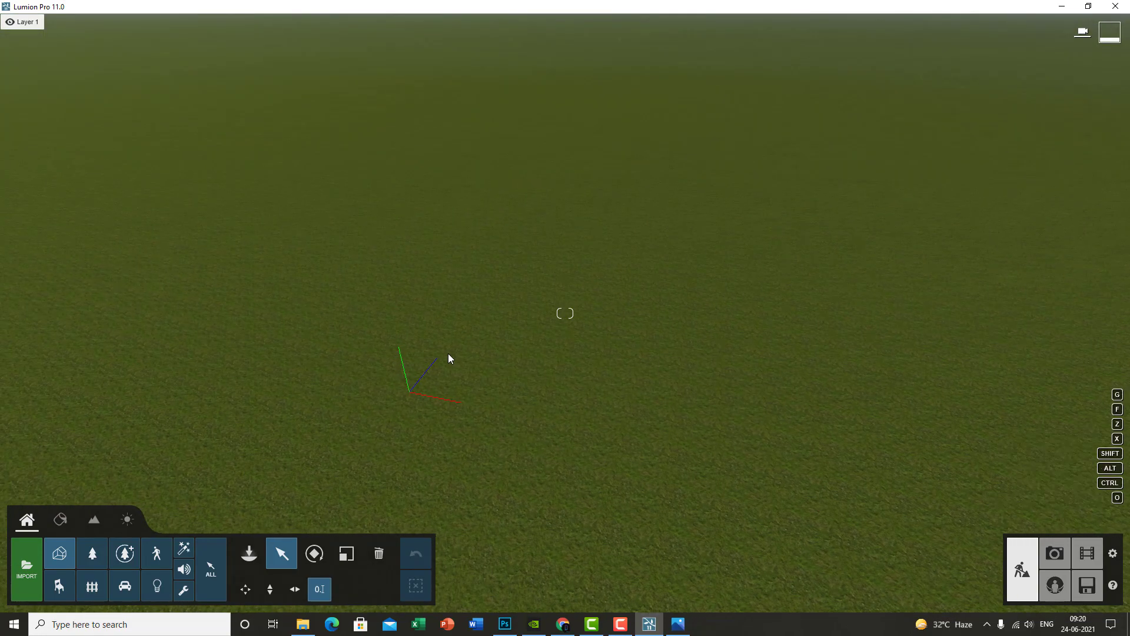
key(a)
key(d)
key(w)
key(s)
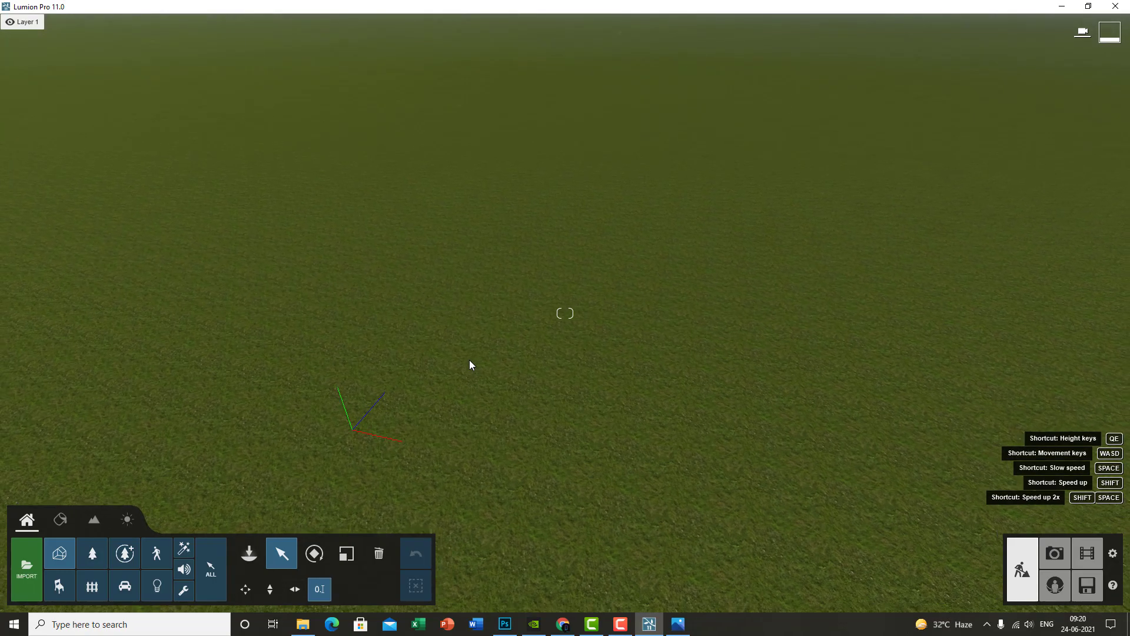
key(w)
key(s)
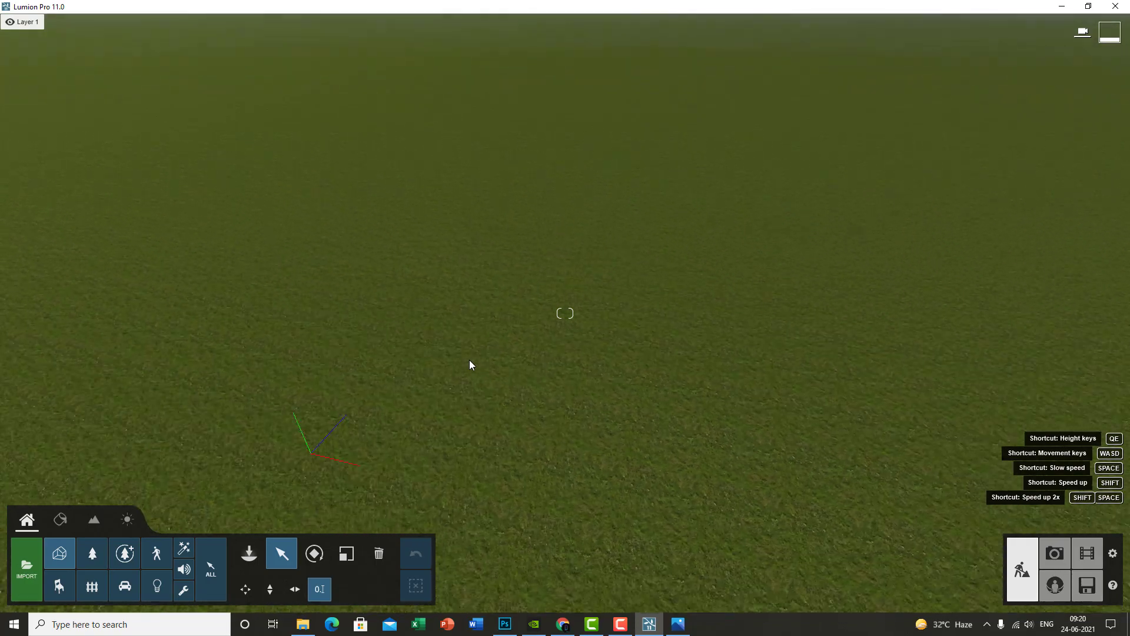
right_drag(470, 360, 478, 256)
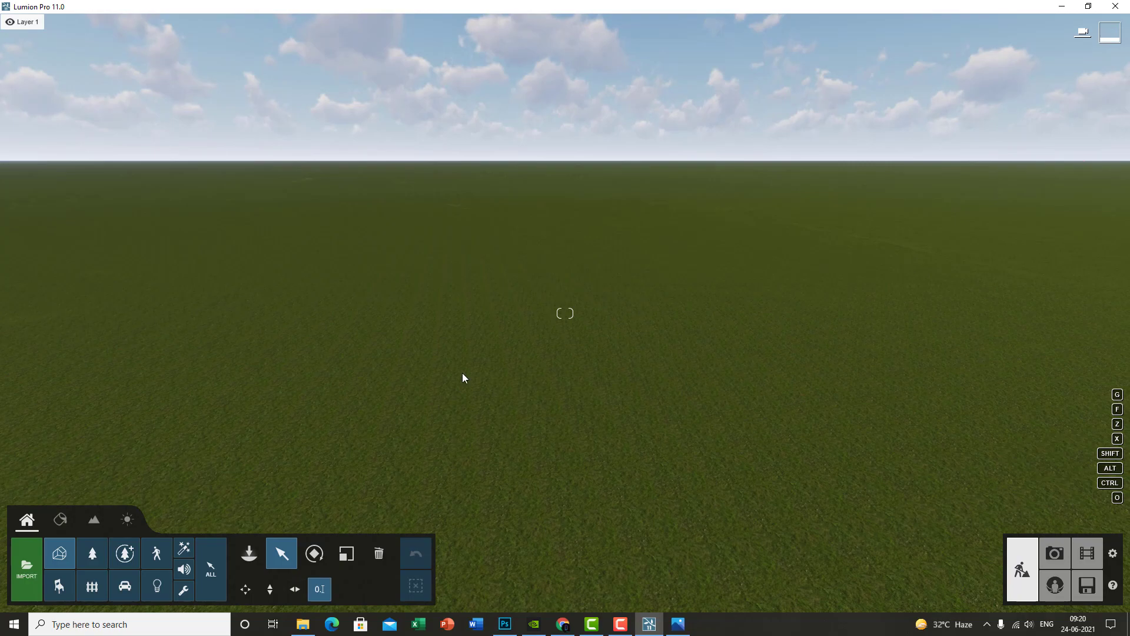
right_drag(464, 372, 441, 399)
mouse_move(445, 349)
right_down()
mouse_move(481, 361)
mouse_move(476, 379)
mouse_move(451, 351)
right_up()
right_drag(453, 447, 477, 429)
right_drag(559, 399, 549, 410)
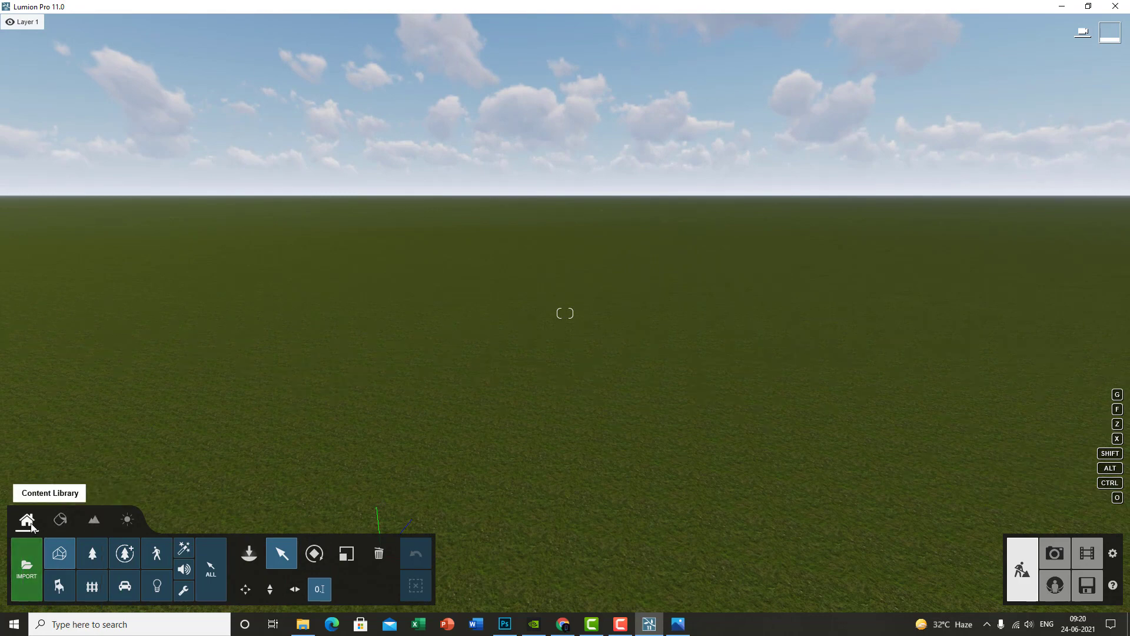
Step: Inspect the model import file dialog without importing anything, and open the Imported Models library
click(31, 567)
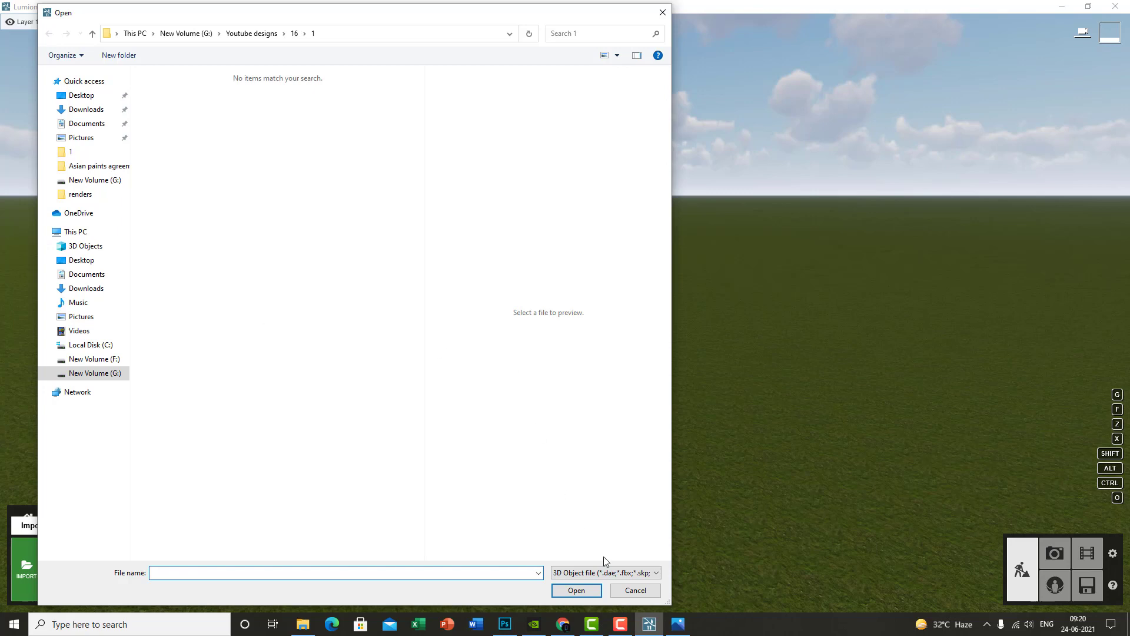
click(640, 593)
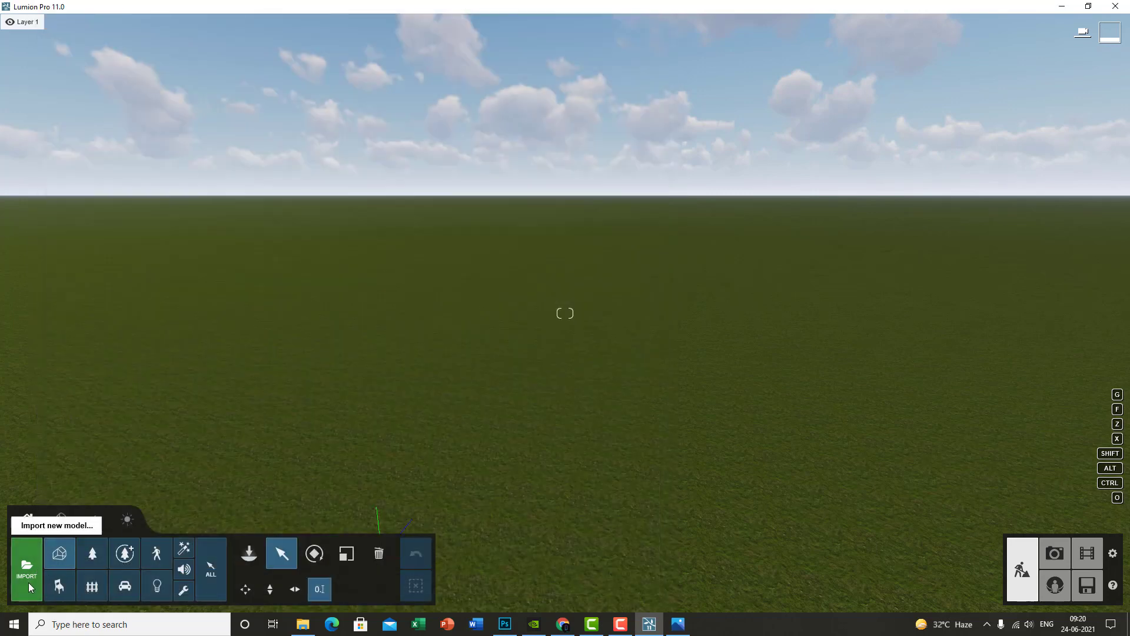
click(61, 557)
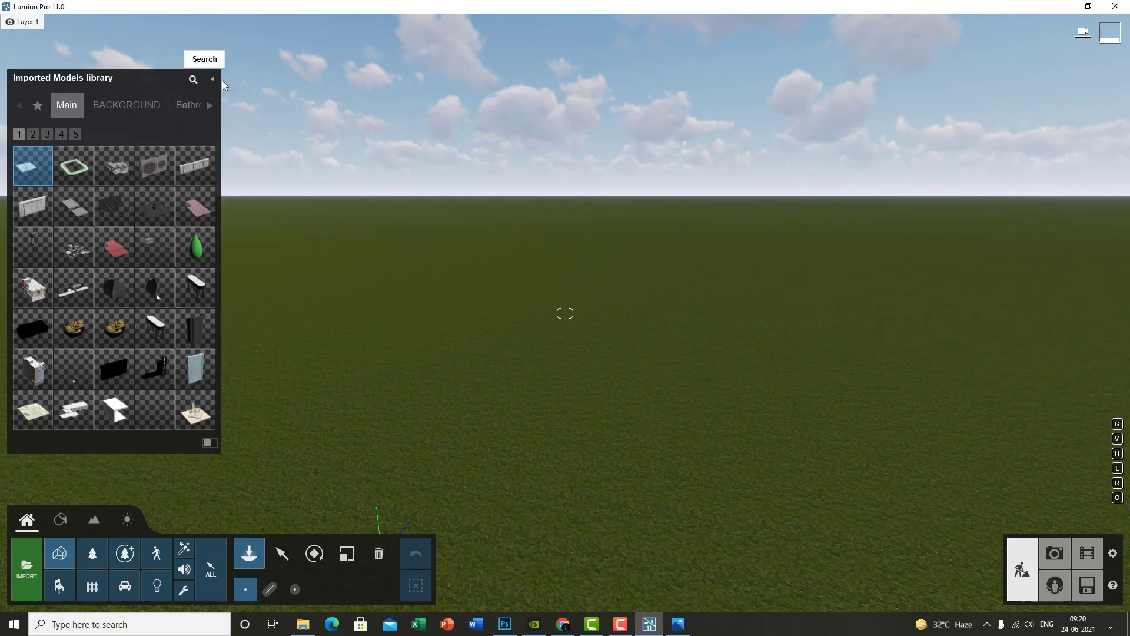
Step: Examine the palm category of the Nature library and preview a palm tree on the grass terrain
click(95, 556)
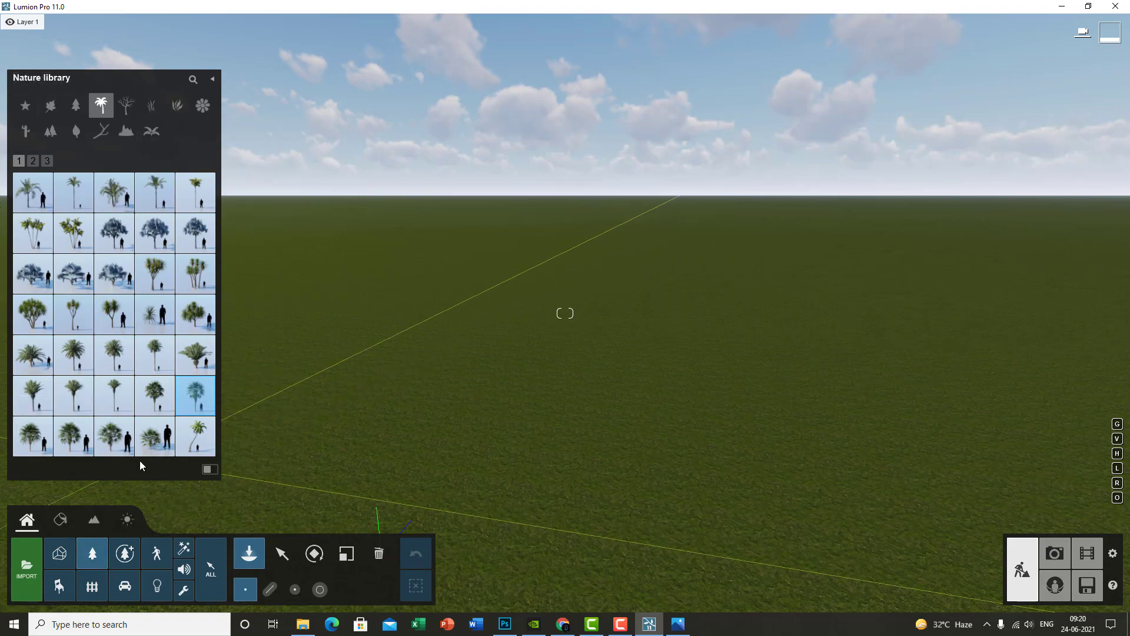
click(711, 469)
right_drag(711, 469, 677, 489)
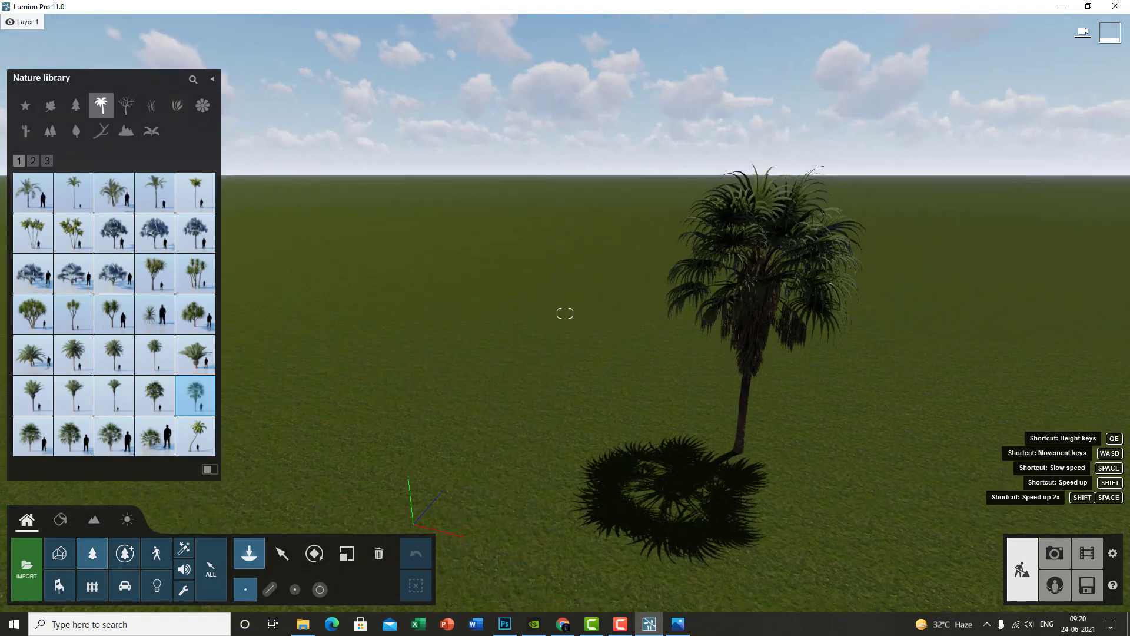
right_drag(636, 388, 572, 441)
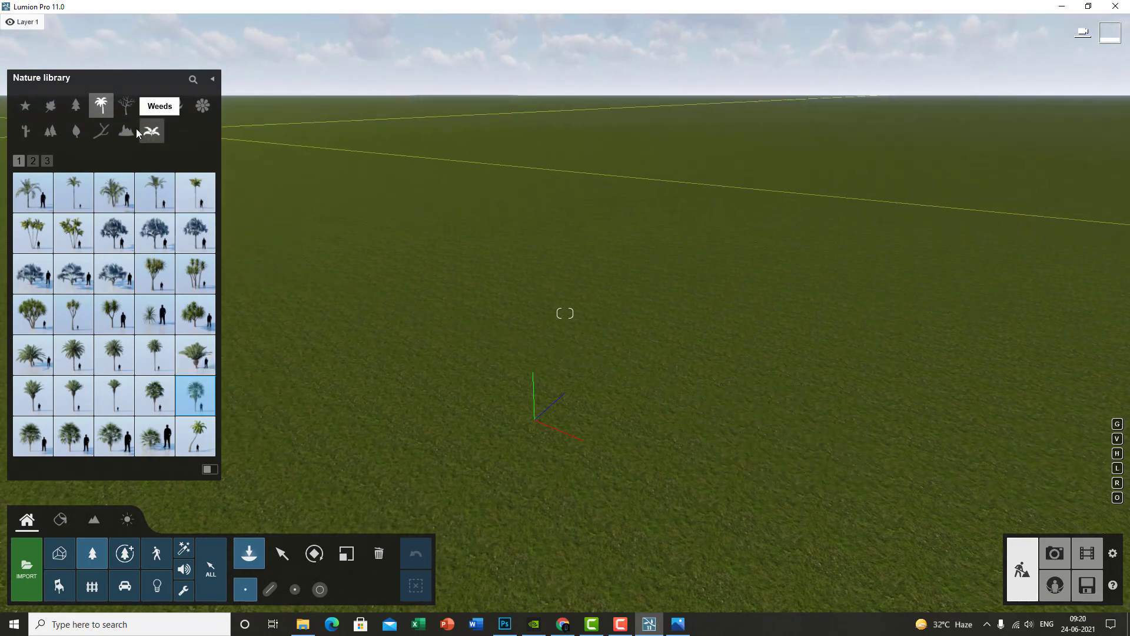
click(139, 225)
click(611, 422)
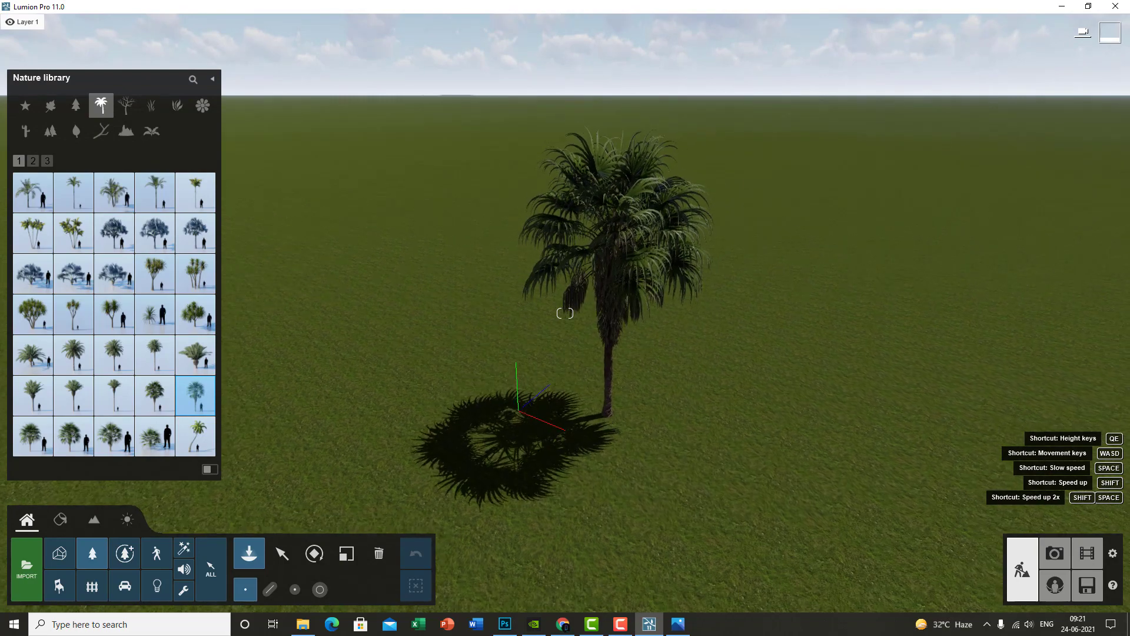
right_drag(610, 423, 610, 445)
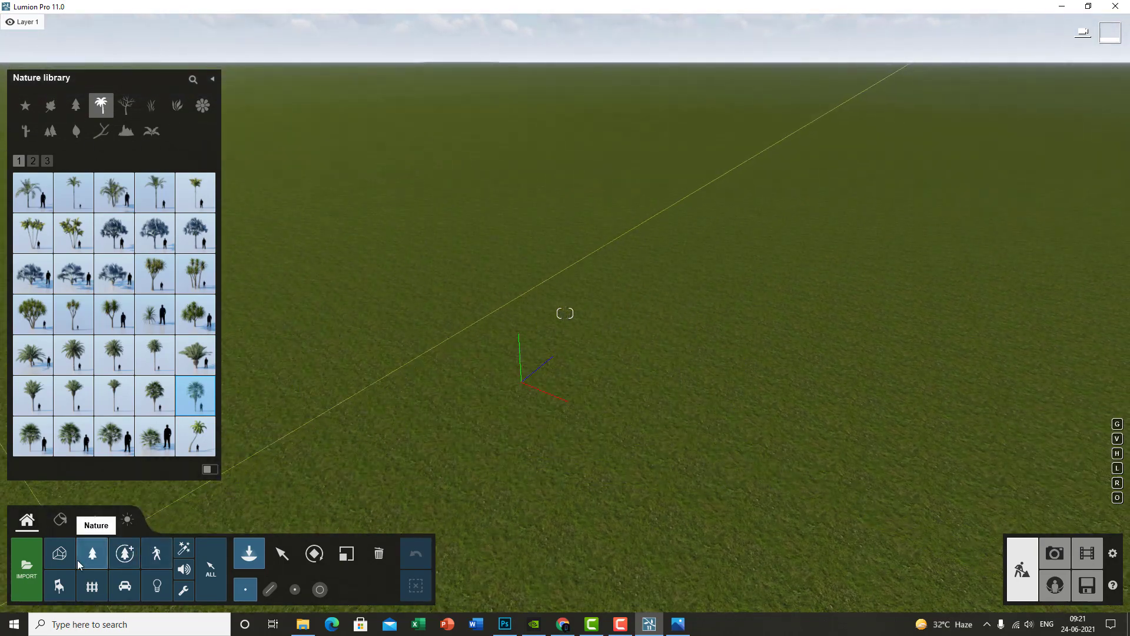
Step: Select spruce 001 in the Fine-detail Nature library and preview it over the terrain
click(122, 557)
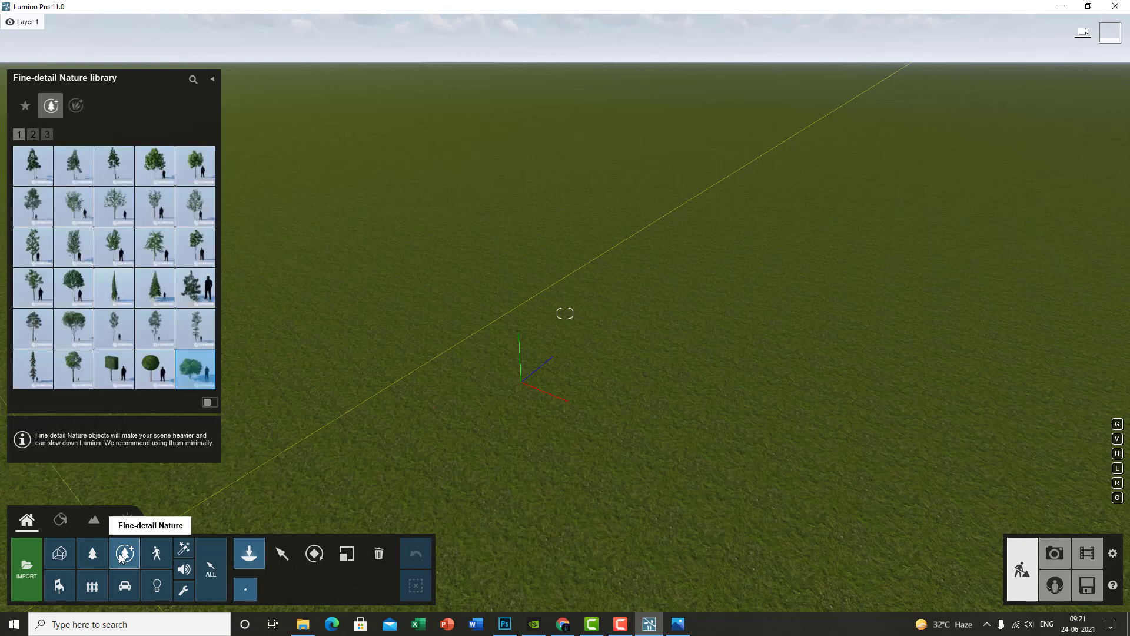
click(122, 294)
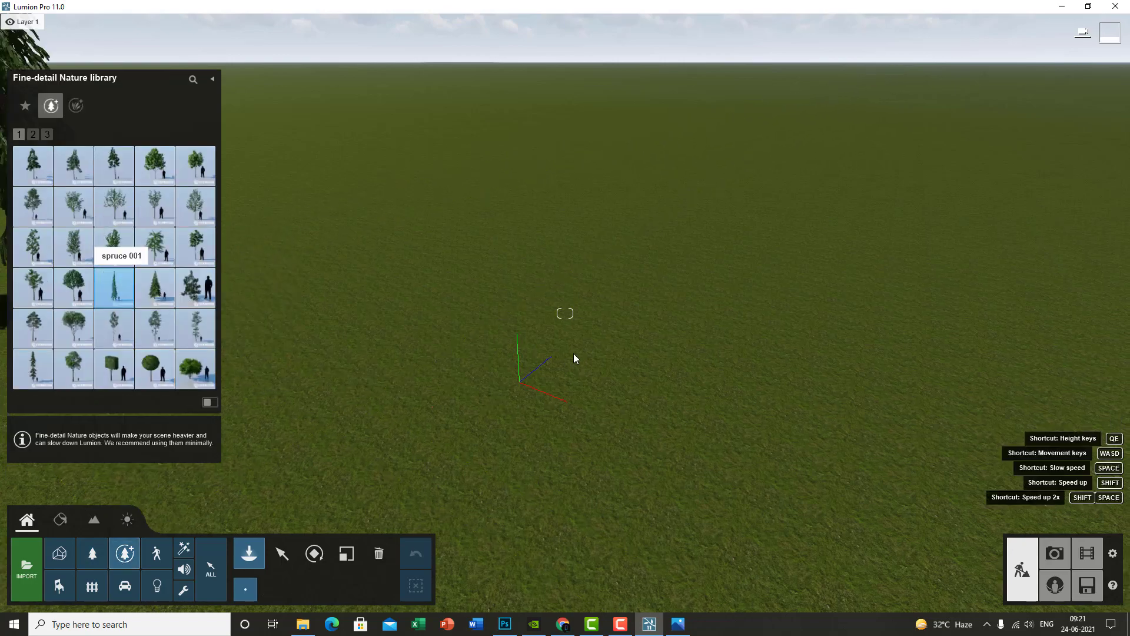
click(412, 415)
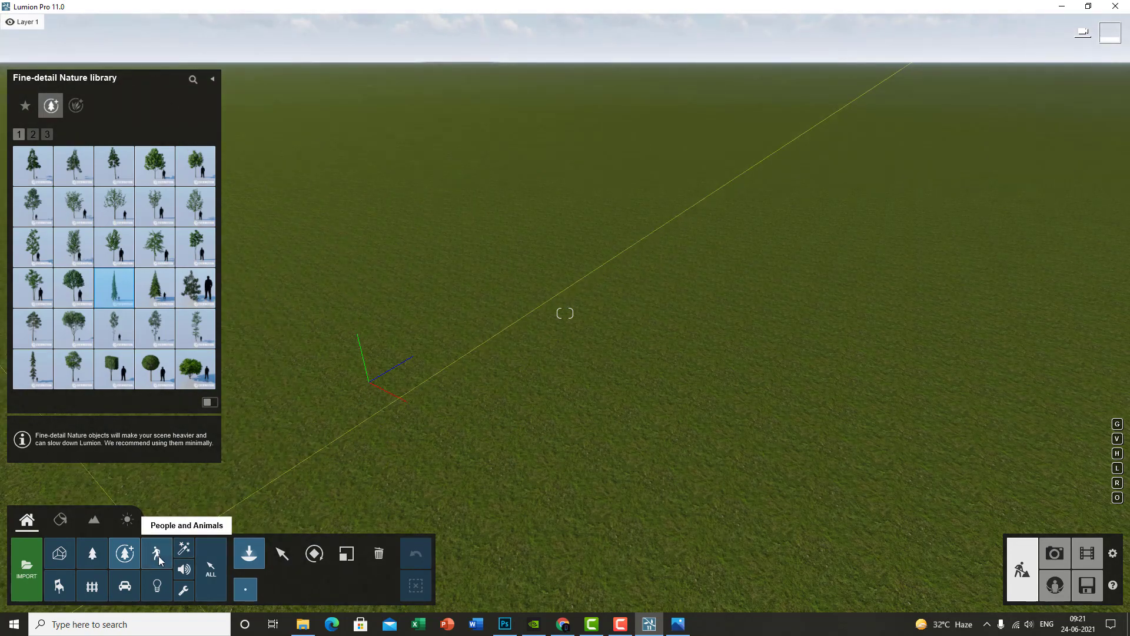
Step: Browse the static 3D people in the People and Animals library and try out the fourth figure on the terrain
click(157, 555)
mouse_move(51, 203)
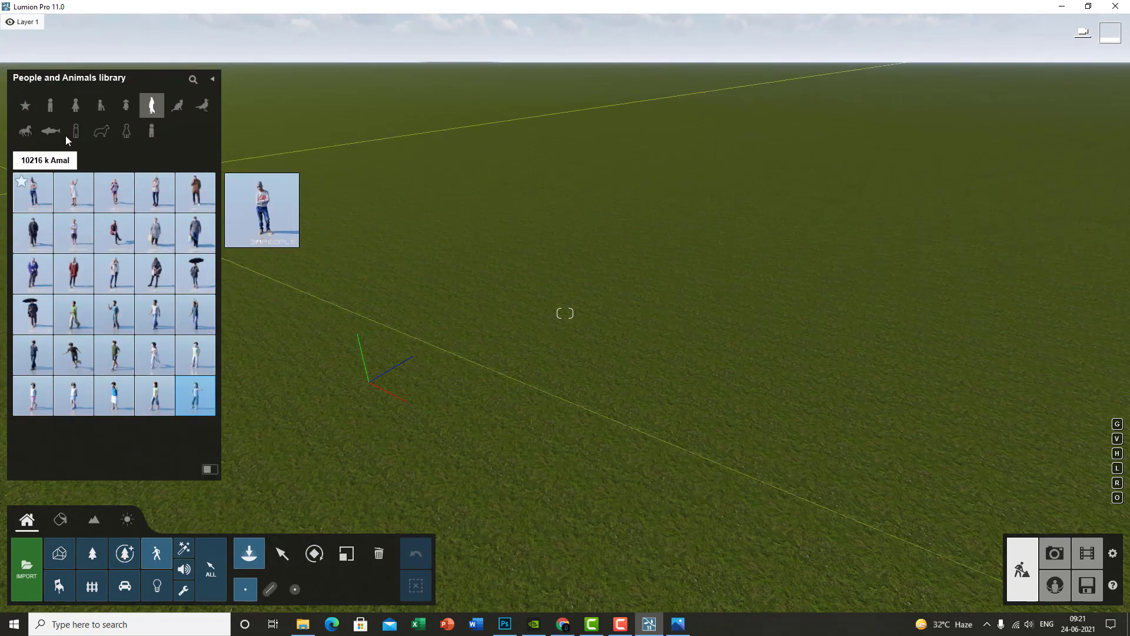
mouse_move(139, 302)
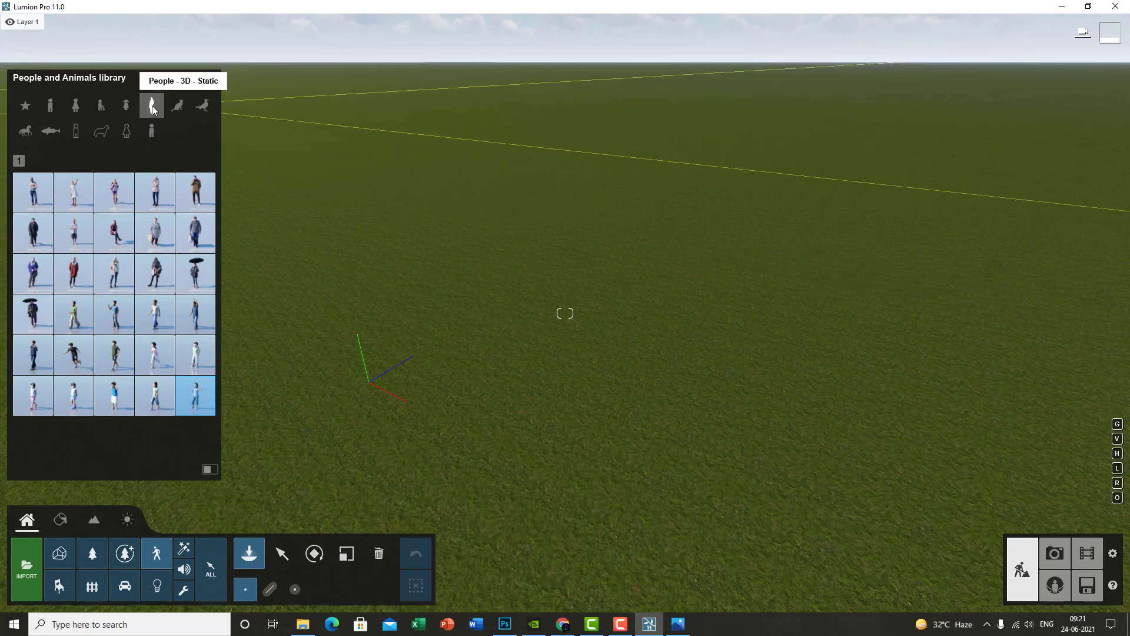
click(154, 192)
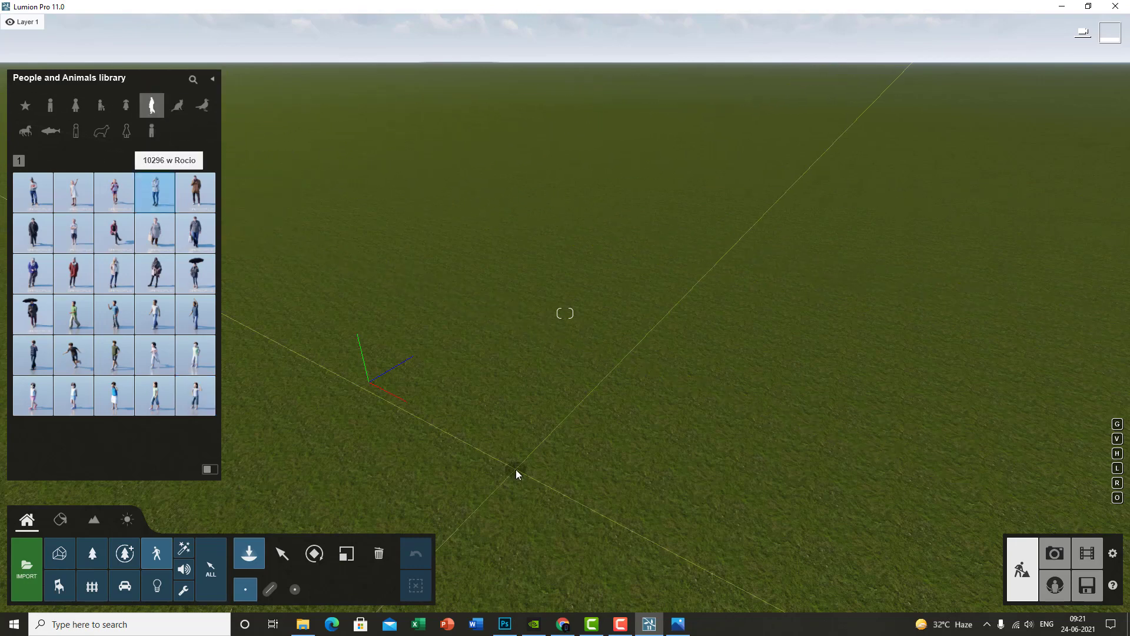
click(463, 394)
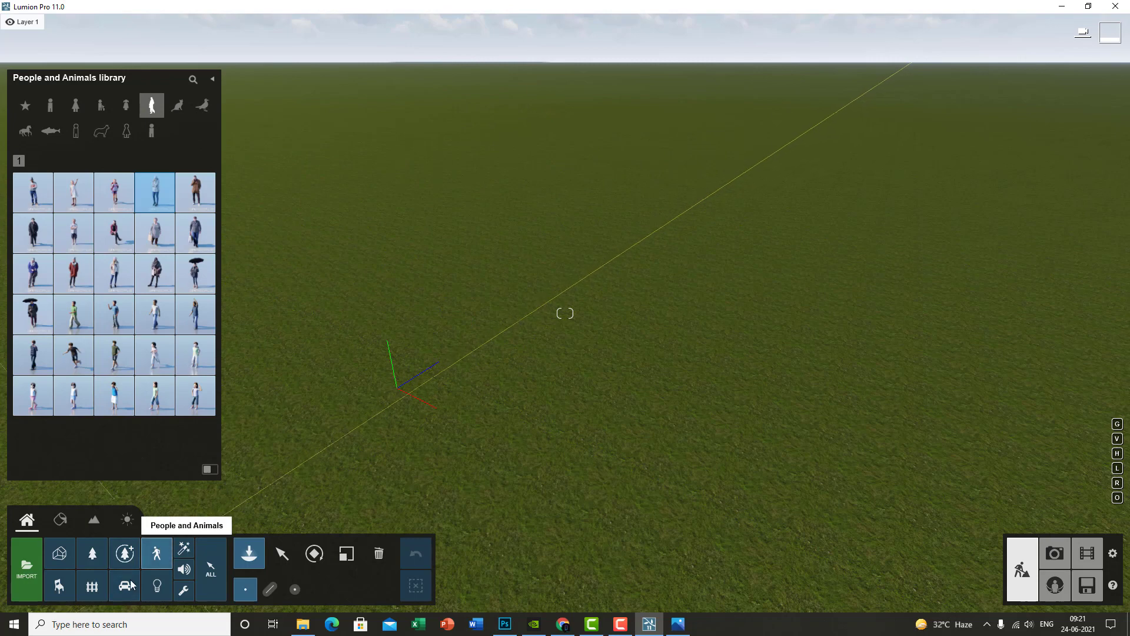
Step: Place Bag 008 from the Indoor library on the grass near the origin and view it up close
click(59, 589)
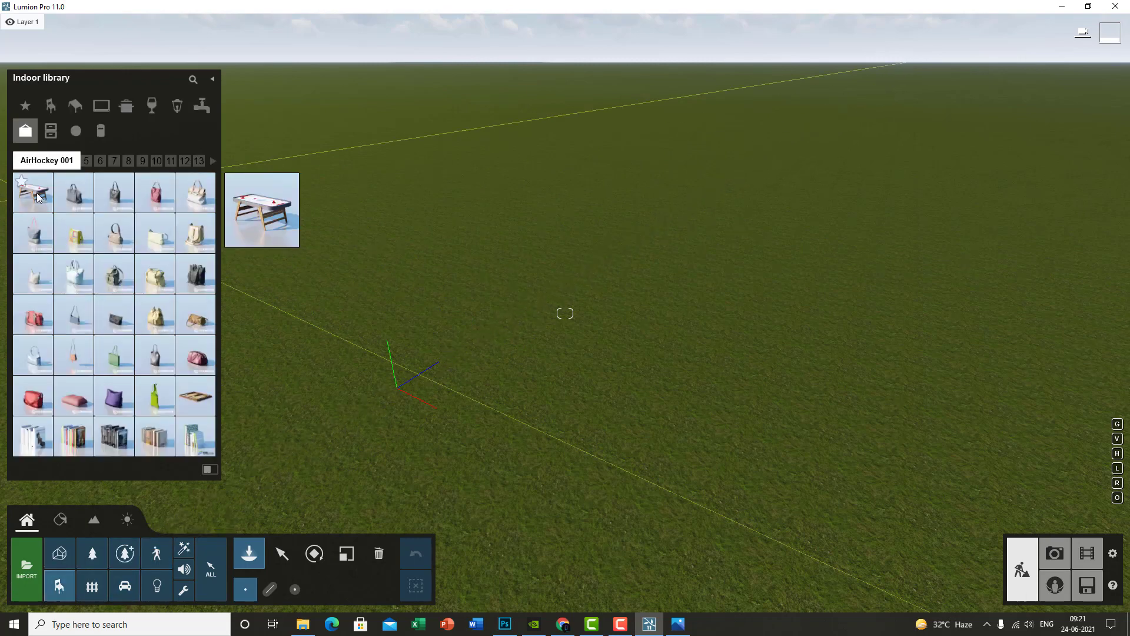
click(56, 98)
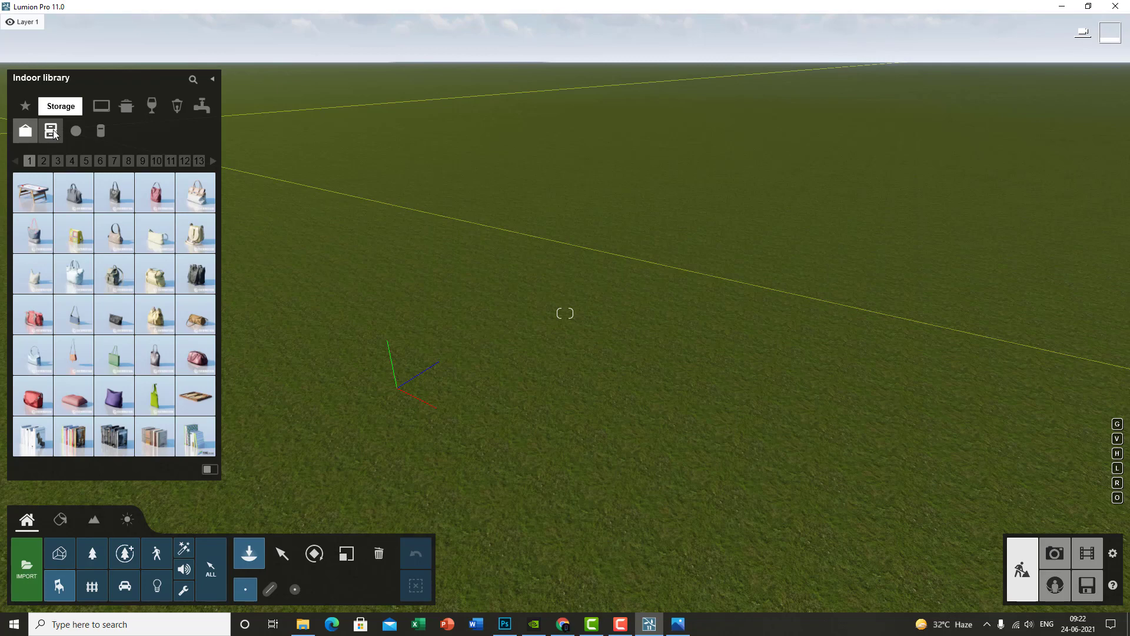
click(155, 233)
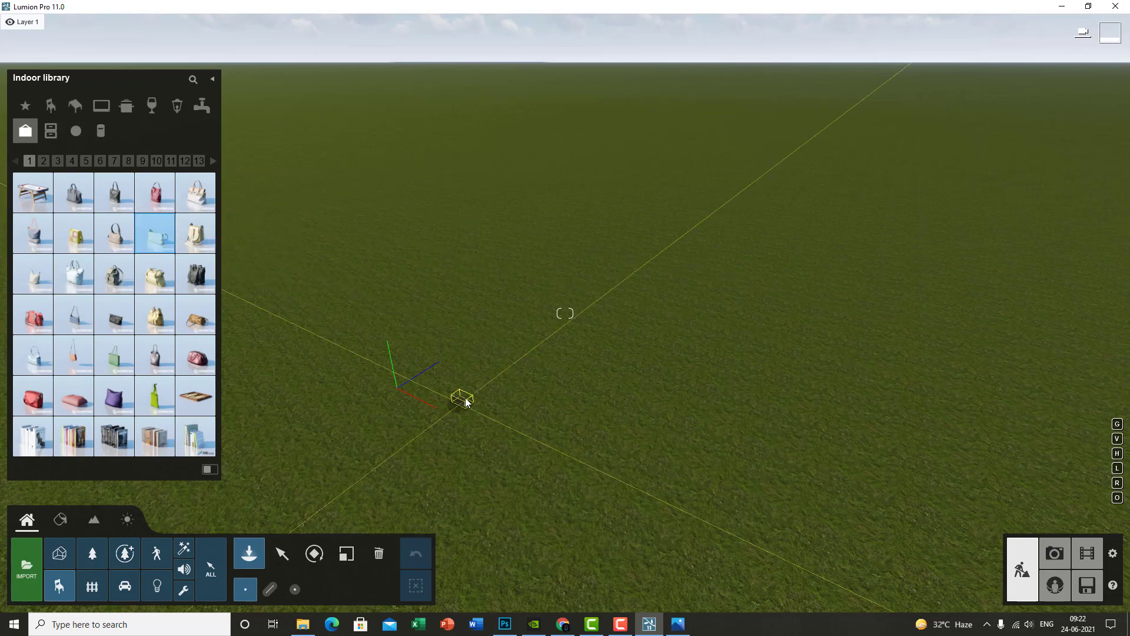
click(452, 391)
click(471, 390)
right_drag(471, 390, 465, 412)
scroll(465, 387, up, 5)
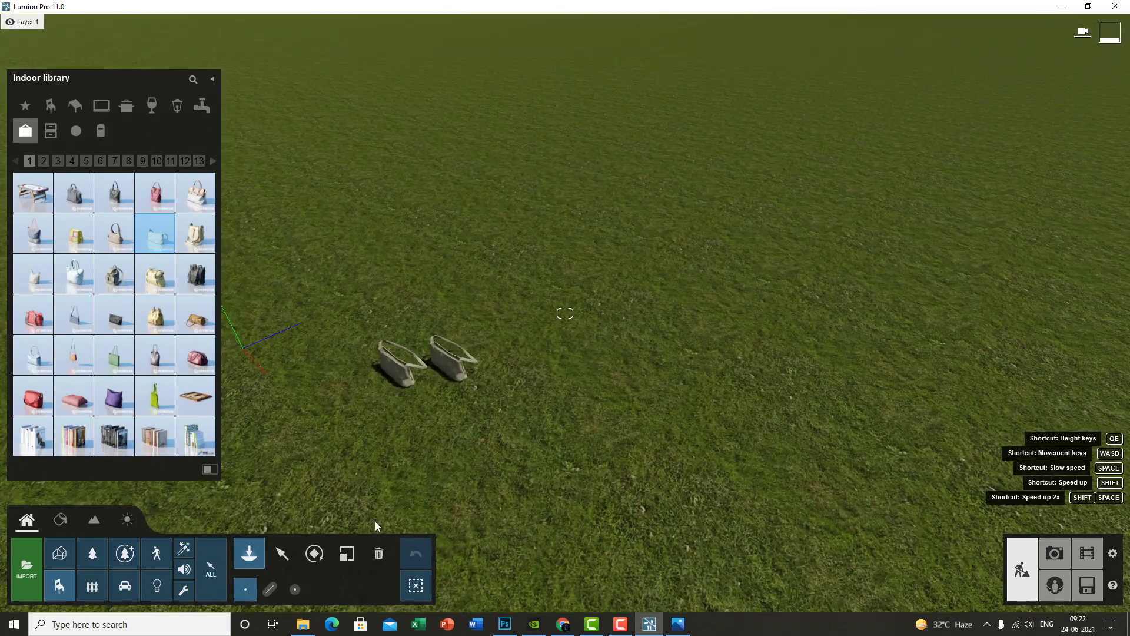
key(a)
Step: Select the placed bag and delete it from the terrain
click(283, 559)
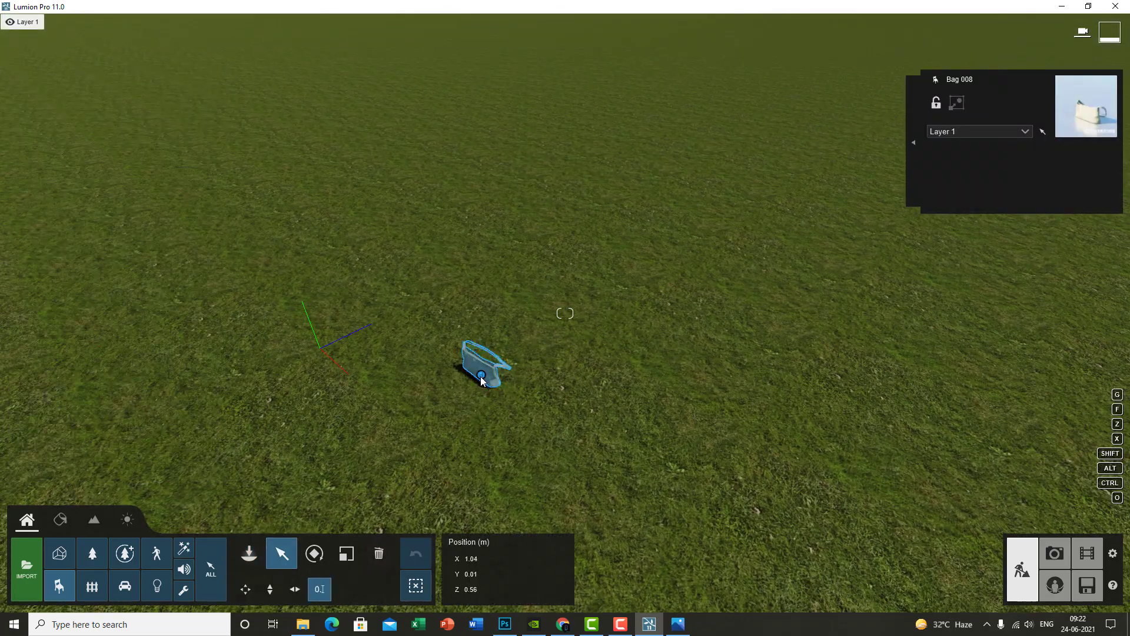
click(378, 553)
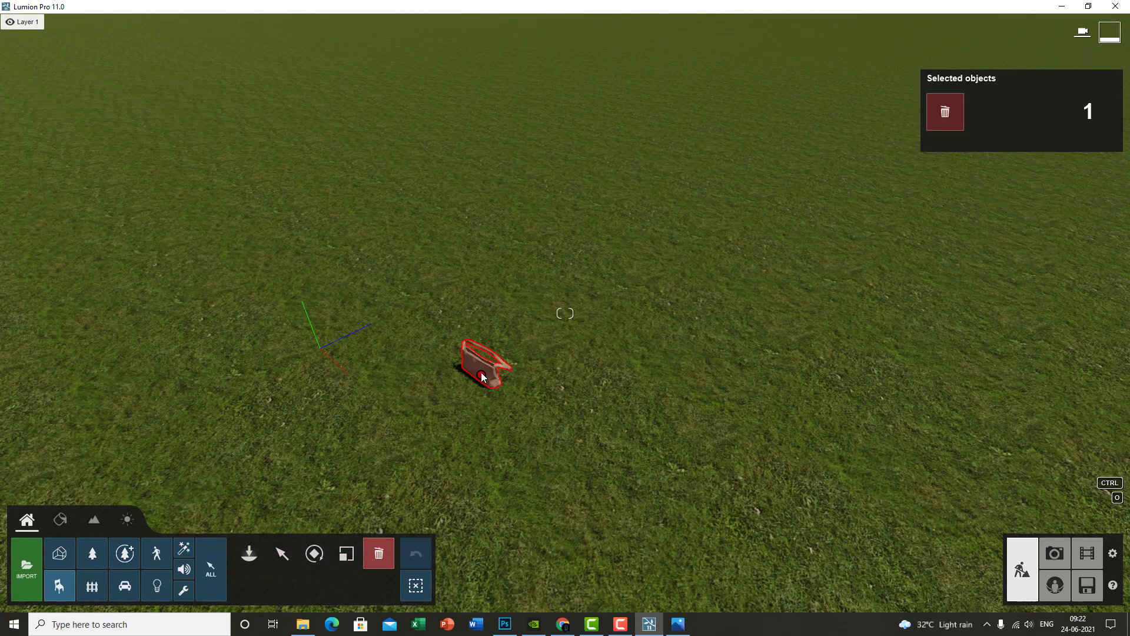
click(481, 374)
scroll(514, 455, down, 4)
right_drag(514, 454, 496, 444)
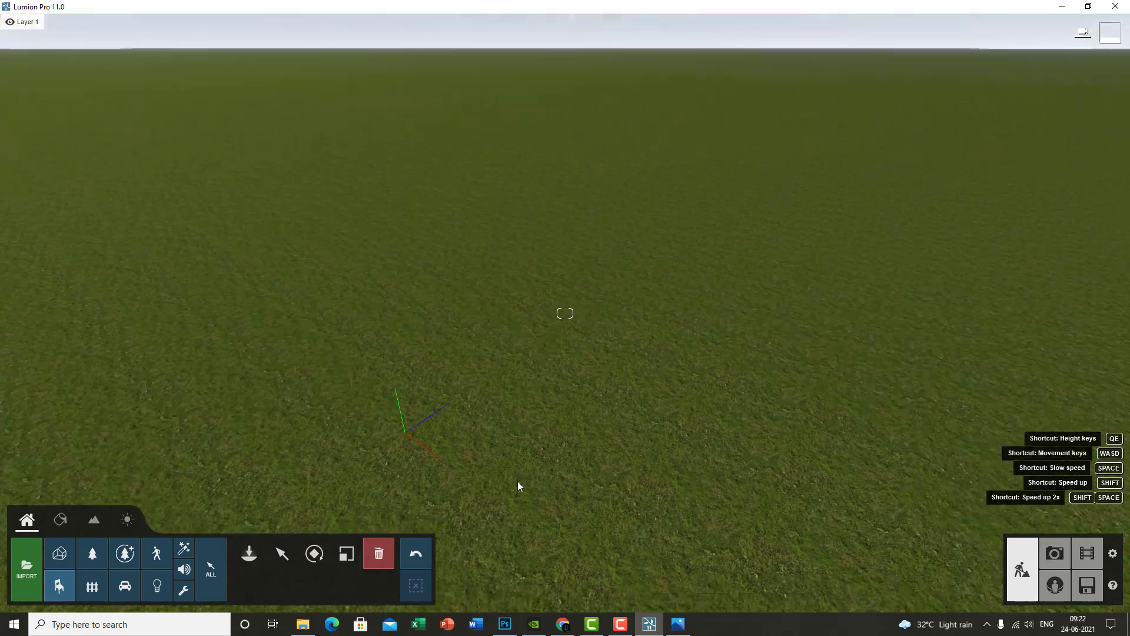
Step: Examine the road signs and the street lamps in the Outdoor library
click(89, 586)
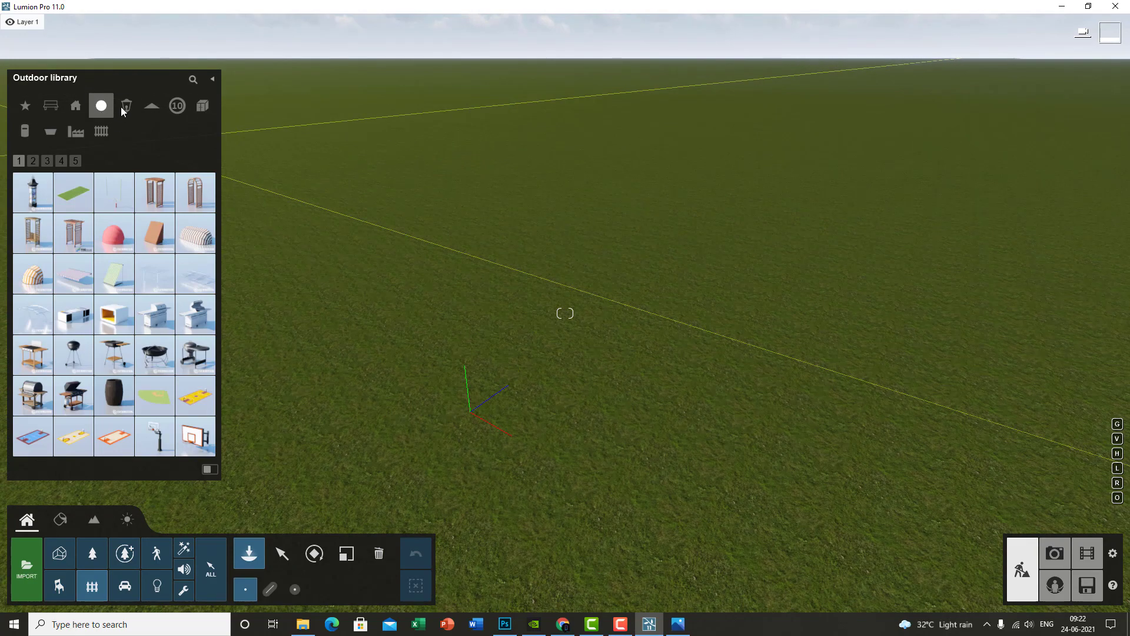
click(178, 106)
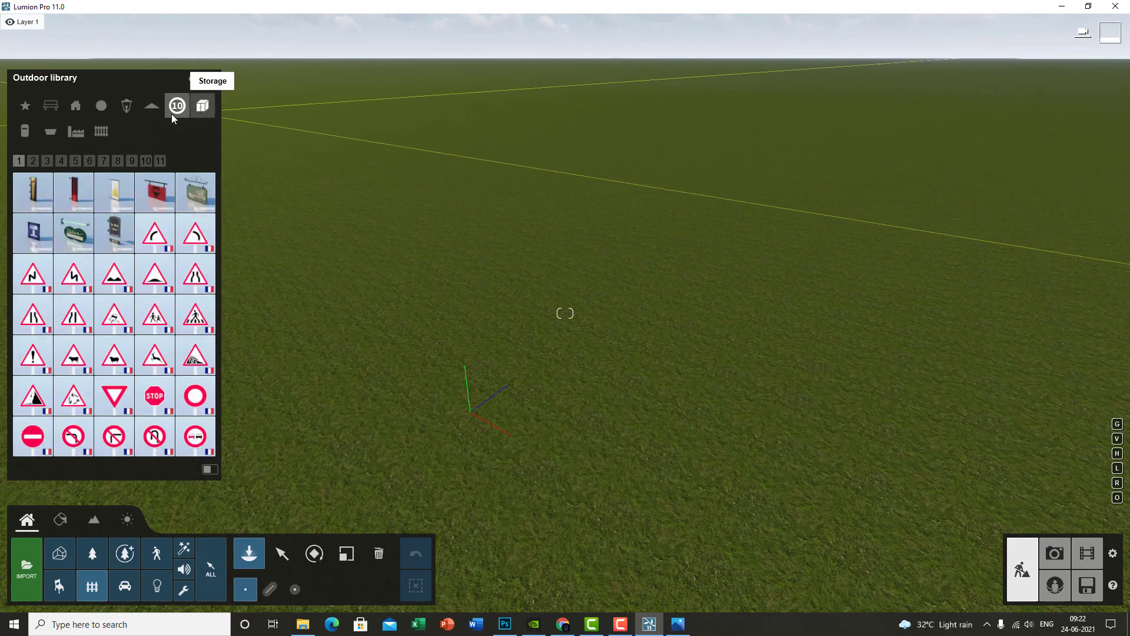
click(127, 109)
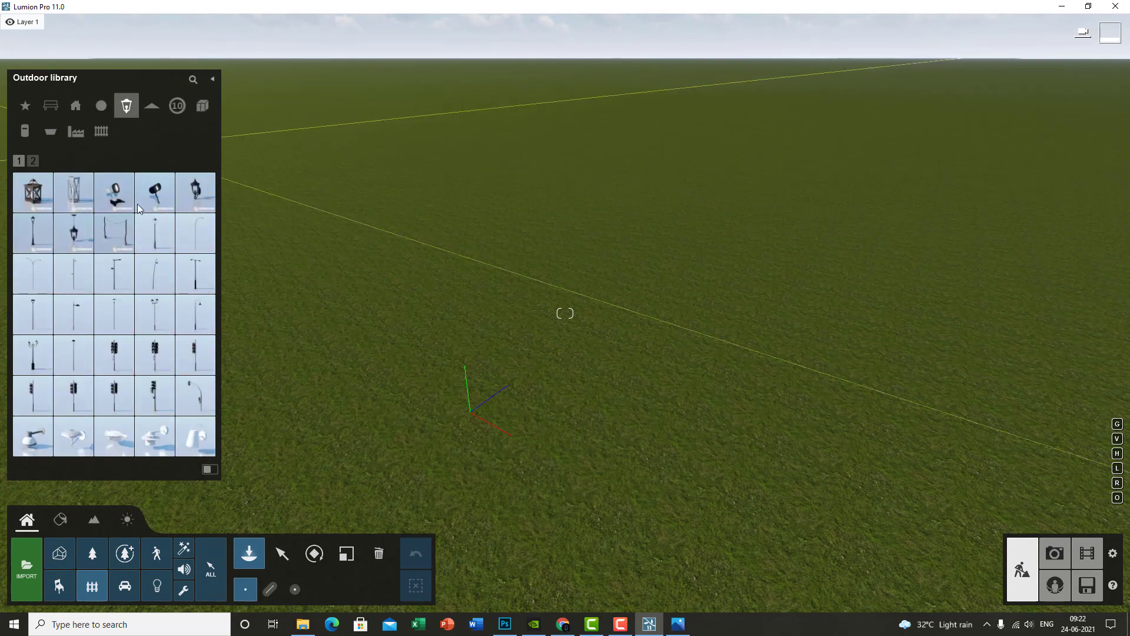
Step: Examine the trains and the sports cars in the Transport library
click(125, 585)
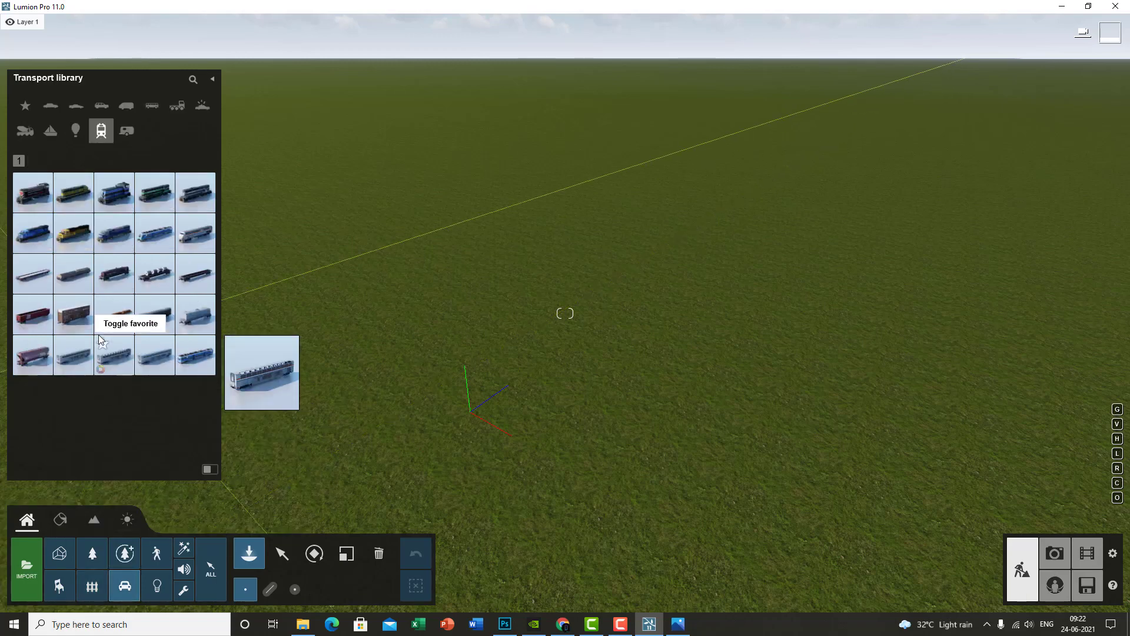
click(76, 105)
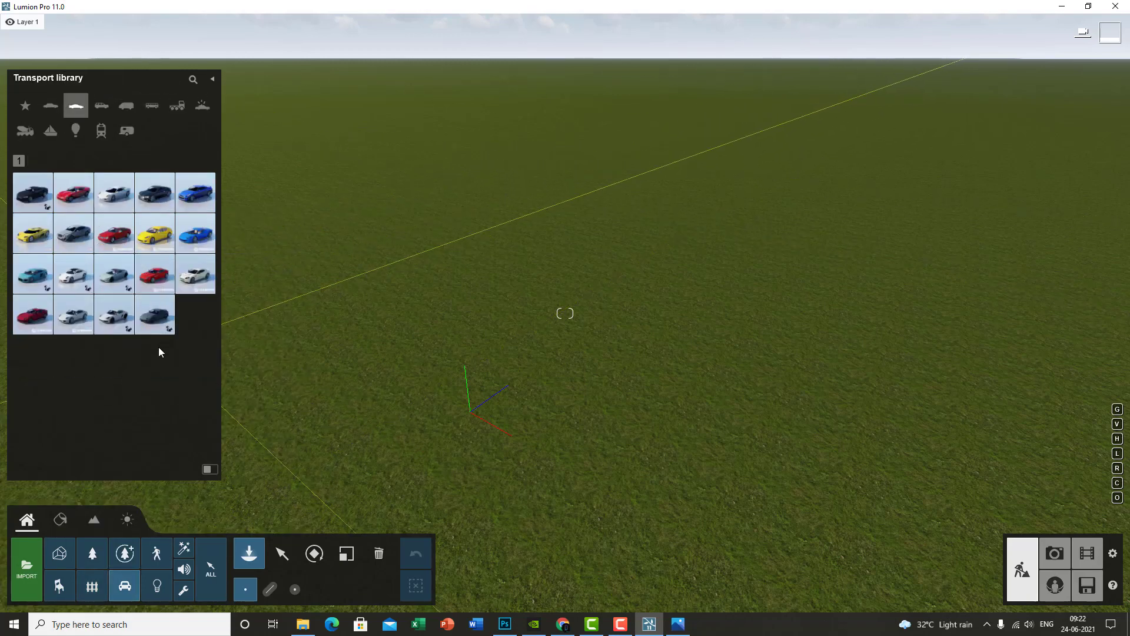
right_drag(158, 347, 464, 401)
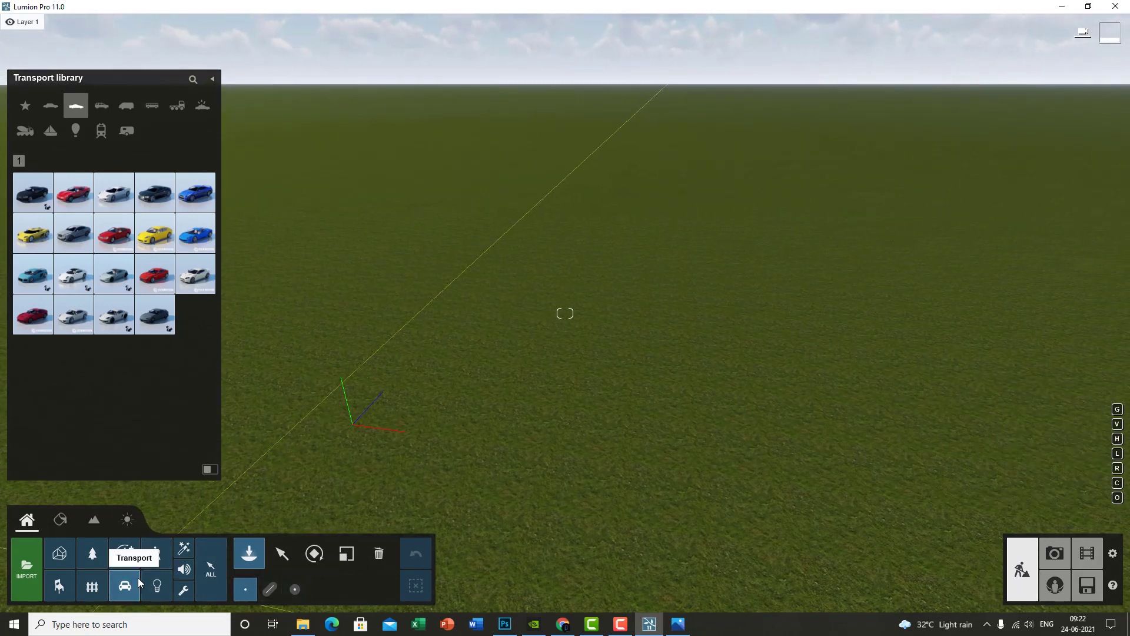
Step: Compare the spotlight, omni light and area light categories in the Lights library, ending on the omni lights
click(155, 588)
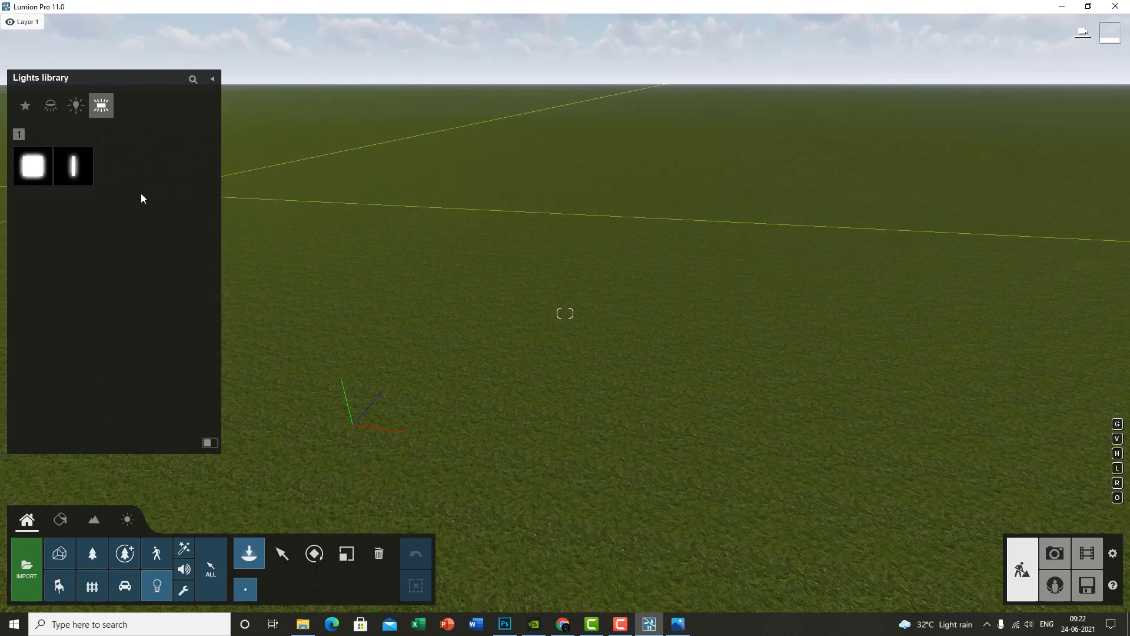
click(74, 109)
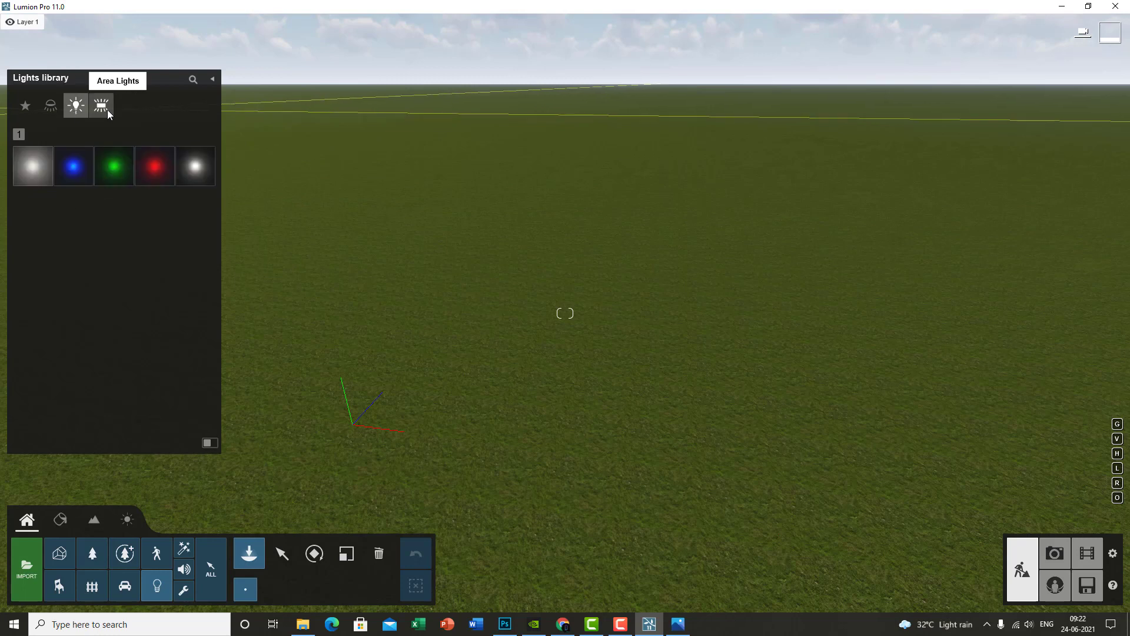
click(51, 106)
mouse_move(104, 338)
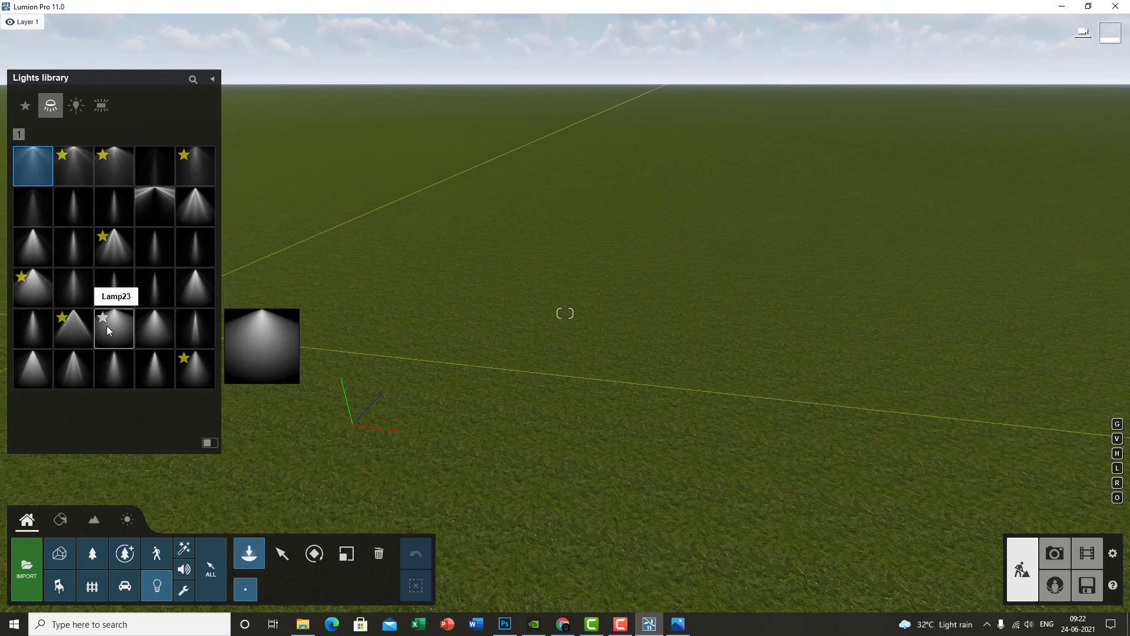
click(102, 106)
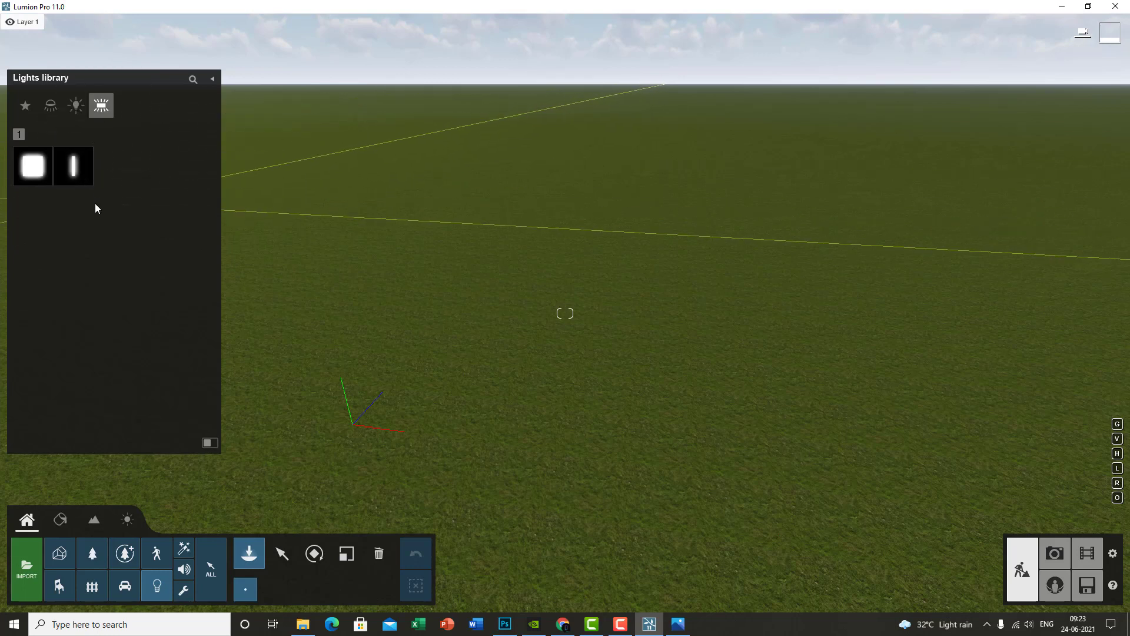
click(55, 109)
click(75, 106)
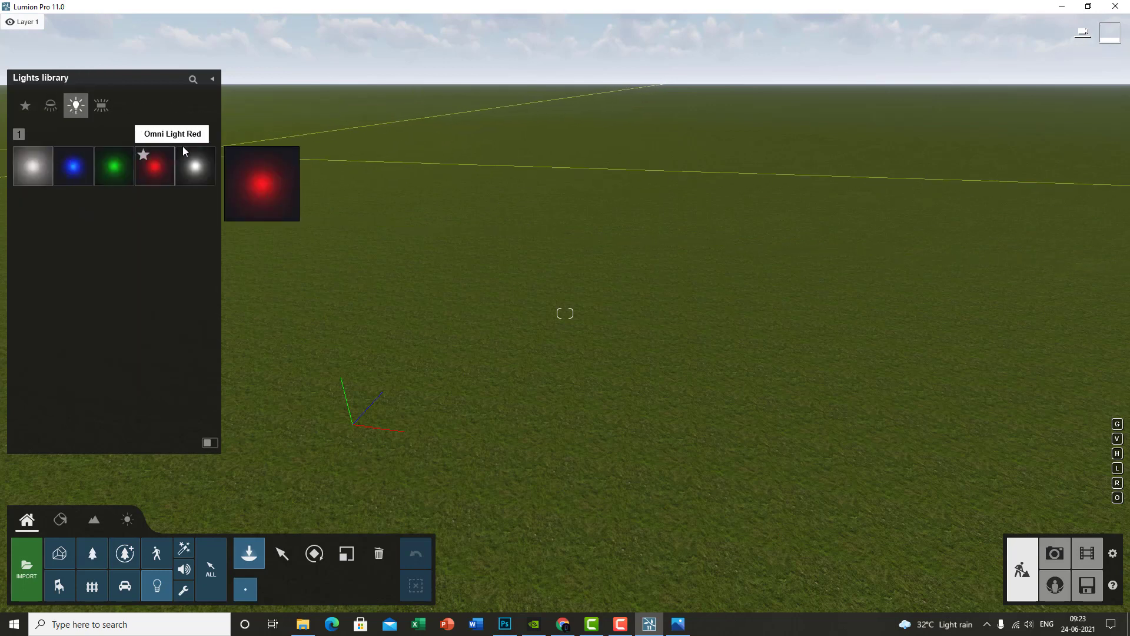
click(101, 105)
click(75, 106)
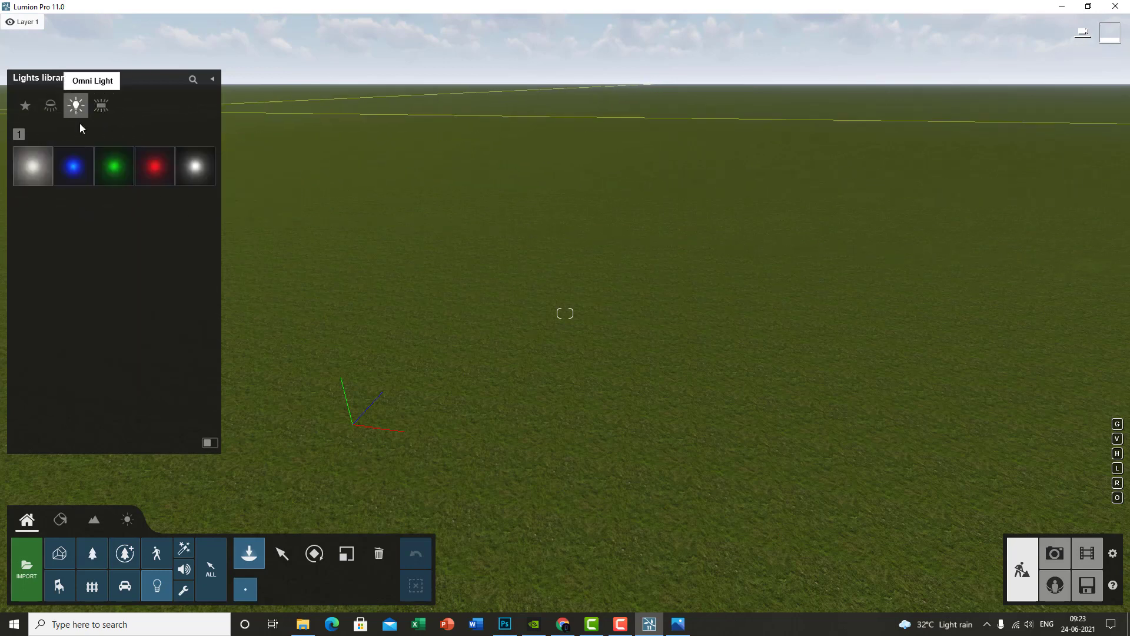
Step: Place the first white omni light on the grass beside the origin and view it up close
click(36, 172)
click(374, 434)
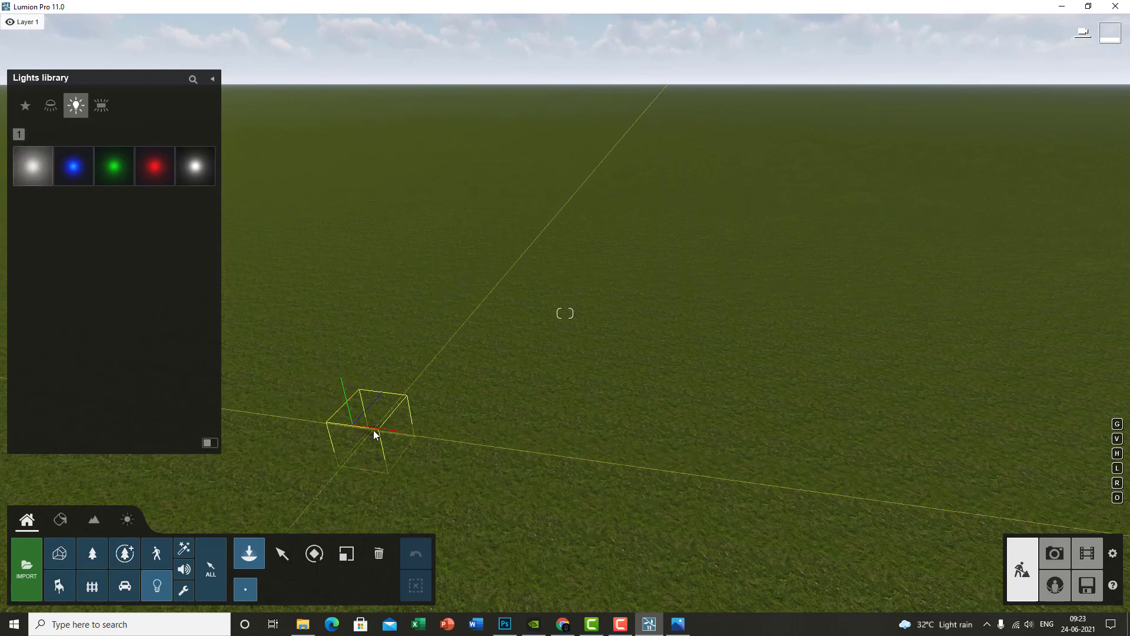
click(36, 174)
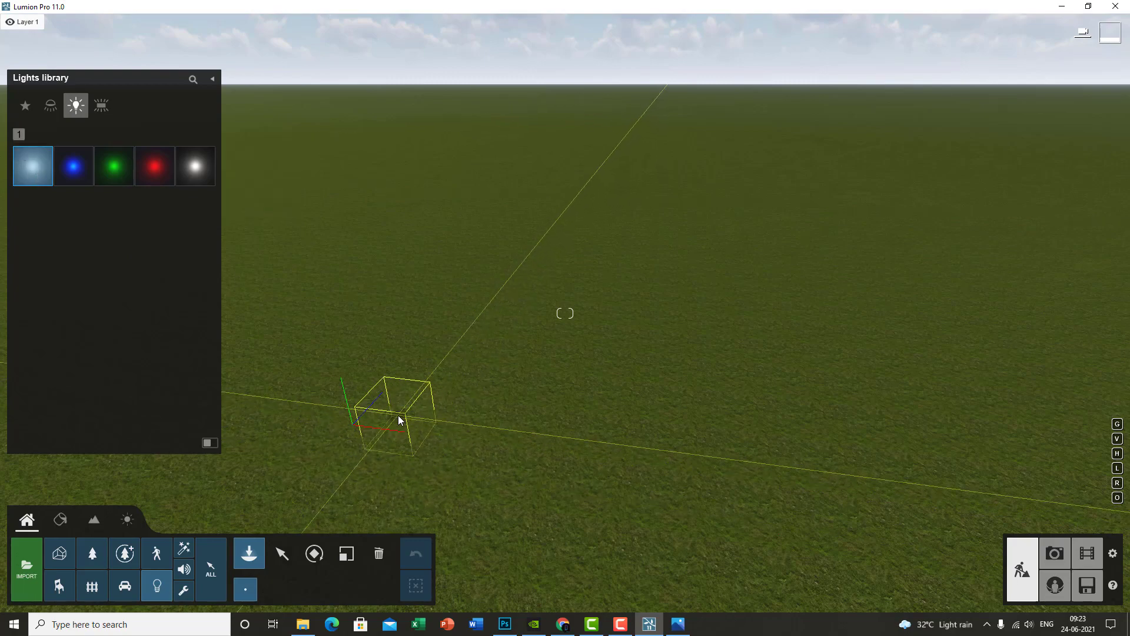
click(388, 418)
right_drag(384, 457, 549, 365)
key(w)
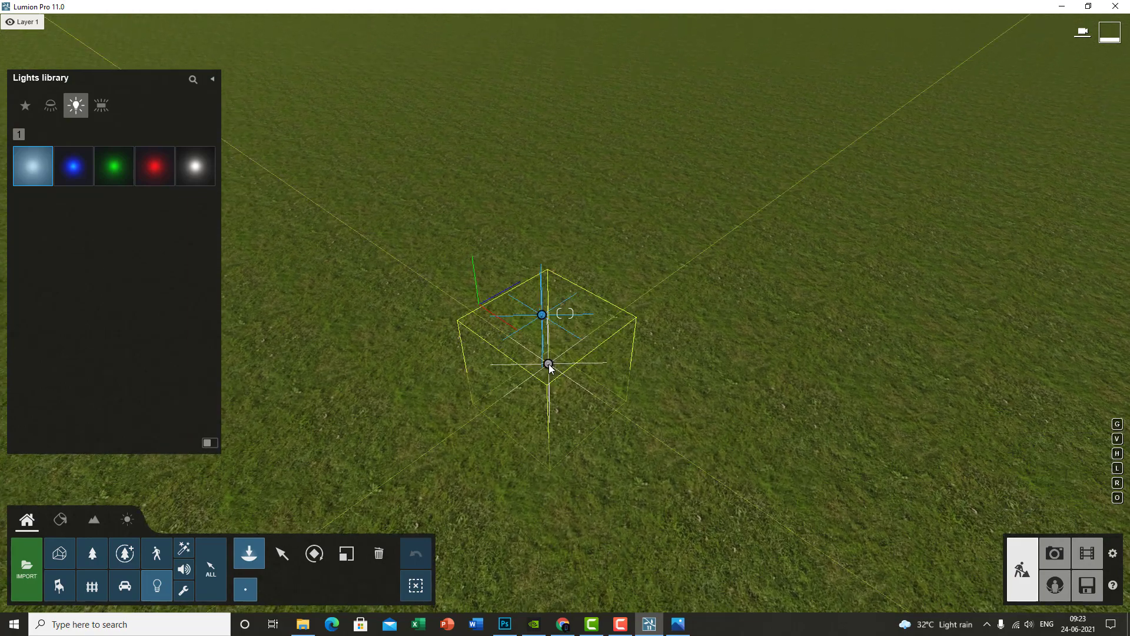
Step: Delete the omni light beside the origin
click(378, 553)
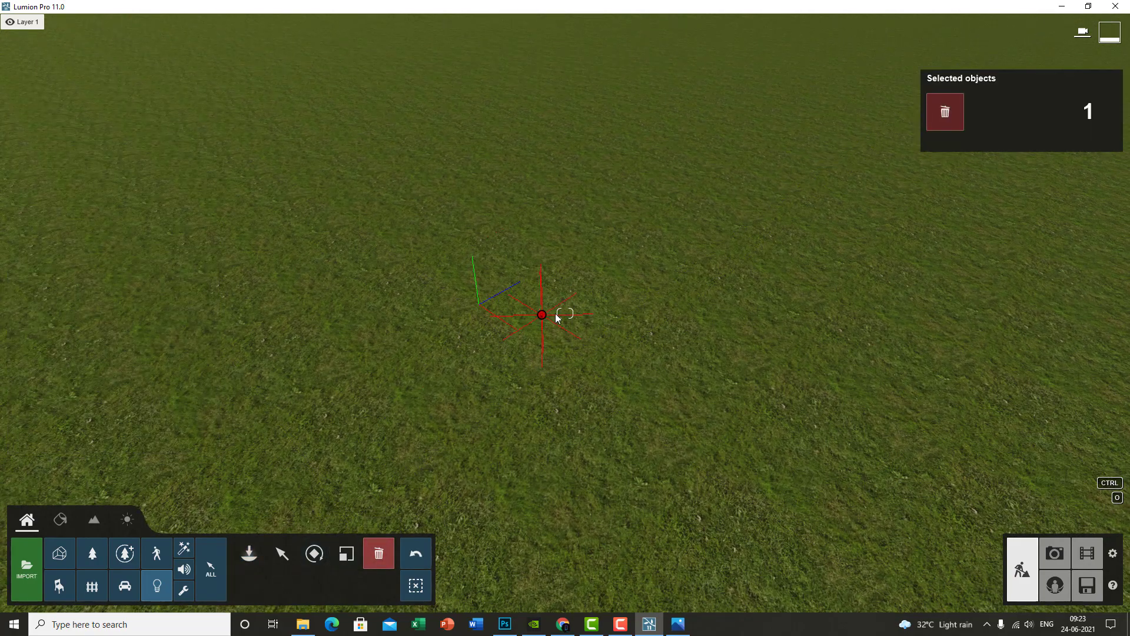
click(542, 317)
right_drag(482, 409, 528, 468)
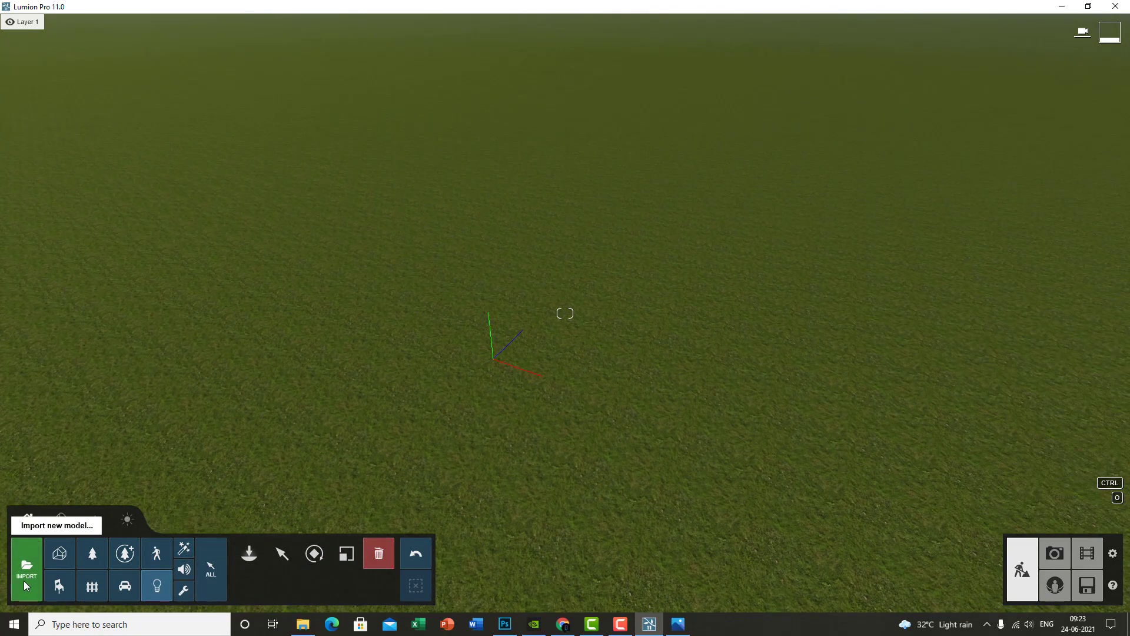
Step: Browse the fountains, fire and leaves in the Effects library and preview the third leaf effect without placing it
click(184, 551)
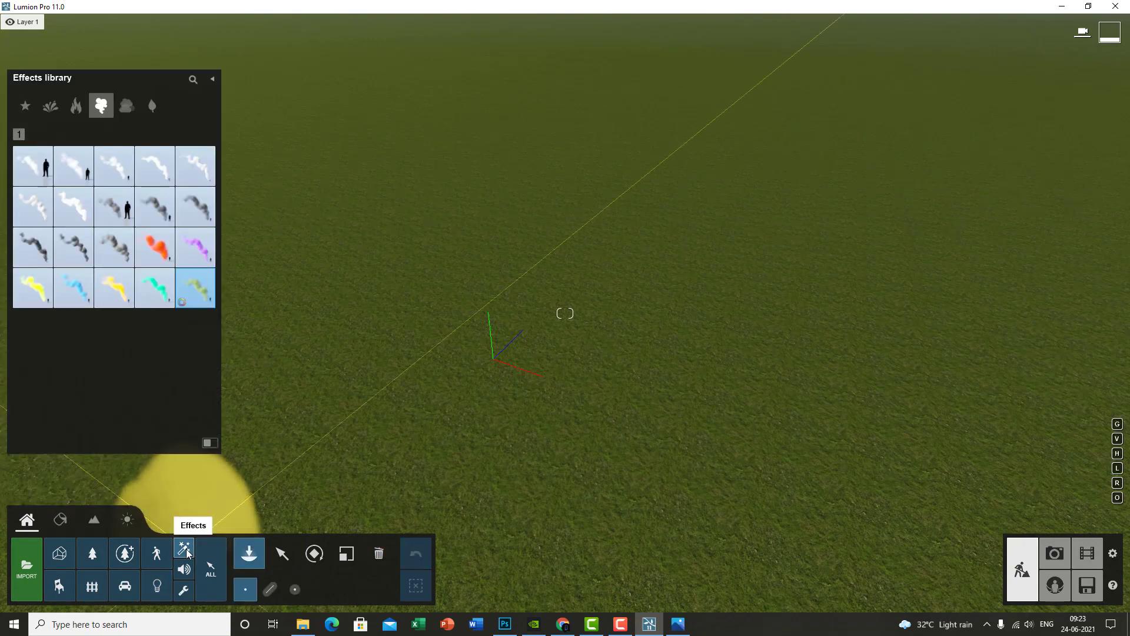
click(53, 106)
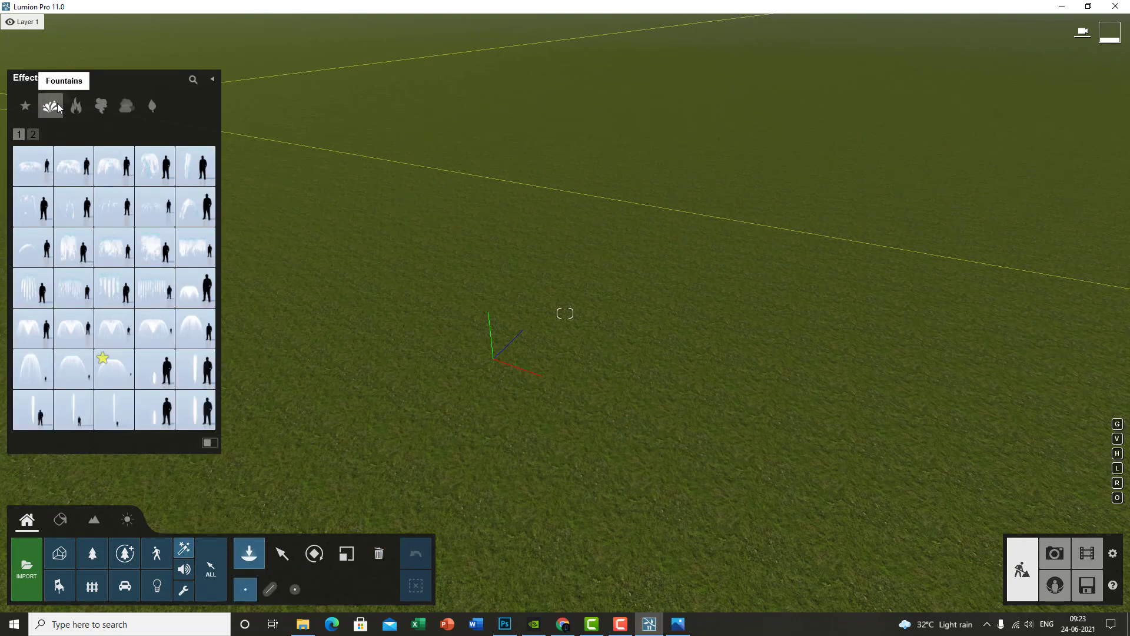
click(76, 106)
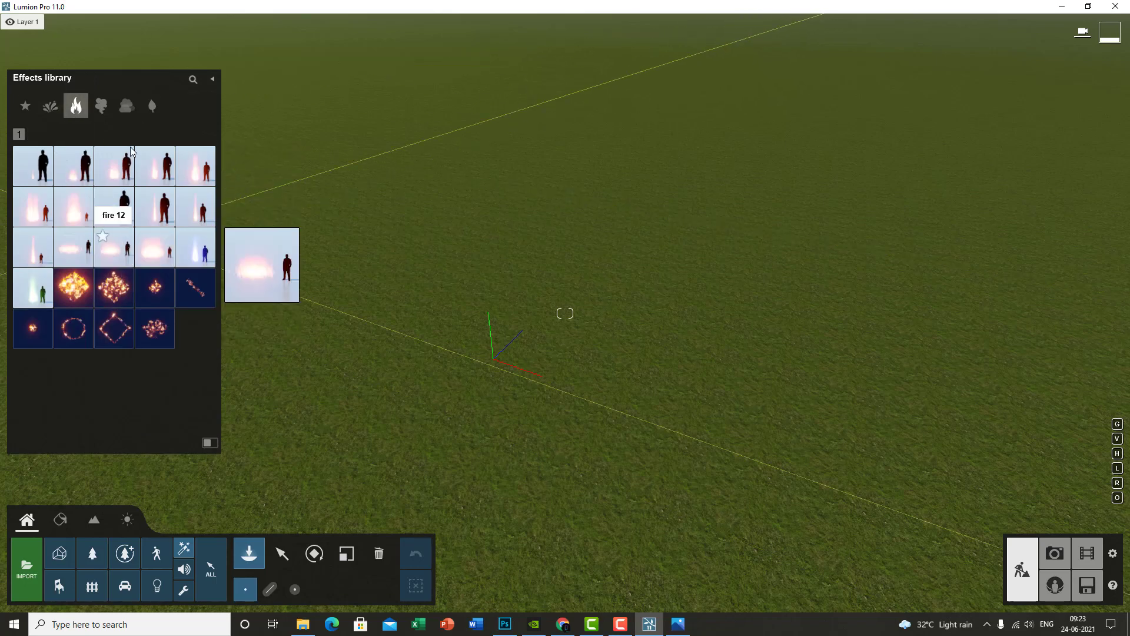
click(151, 107)
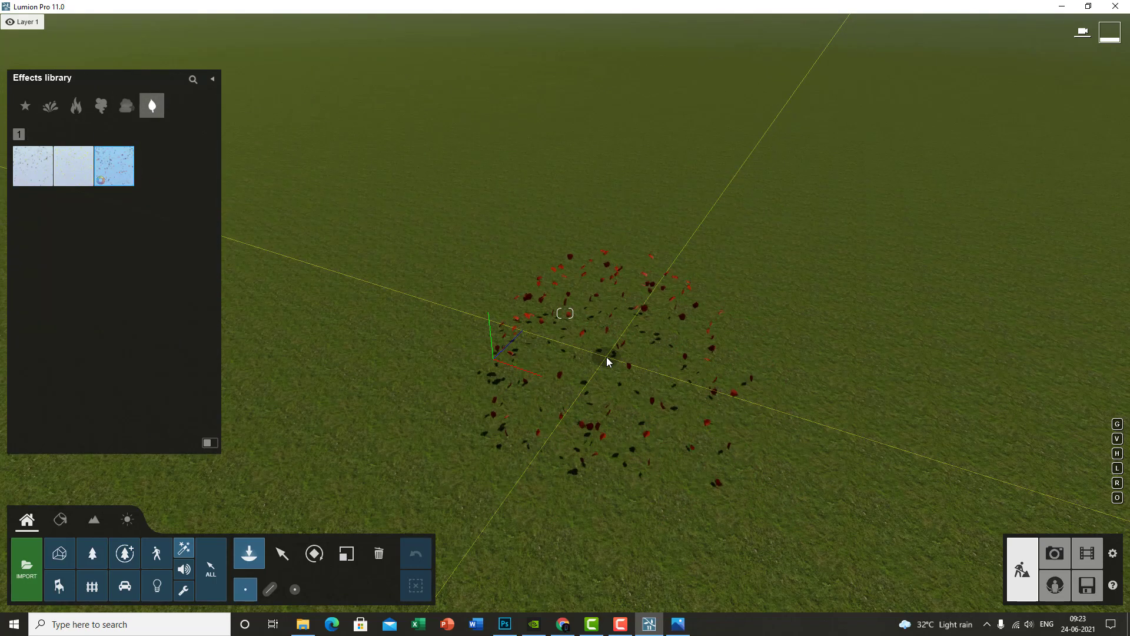
key(Escape)
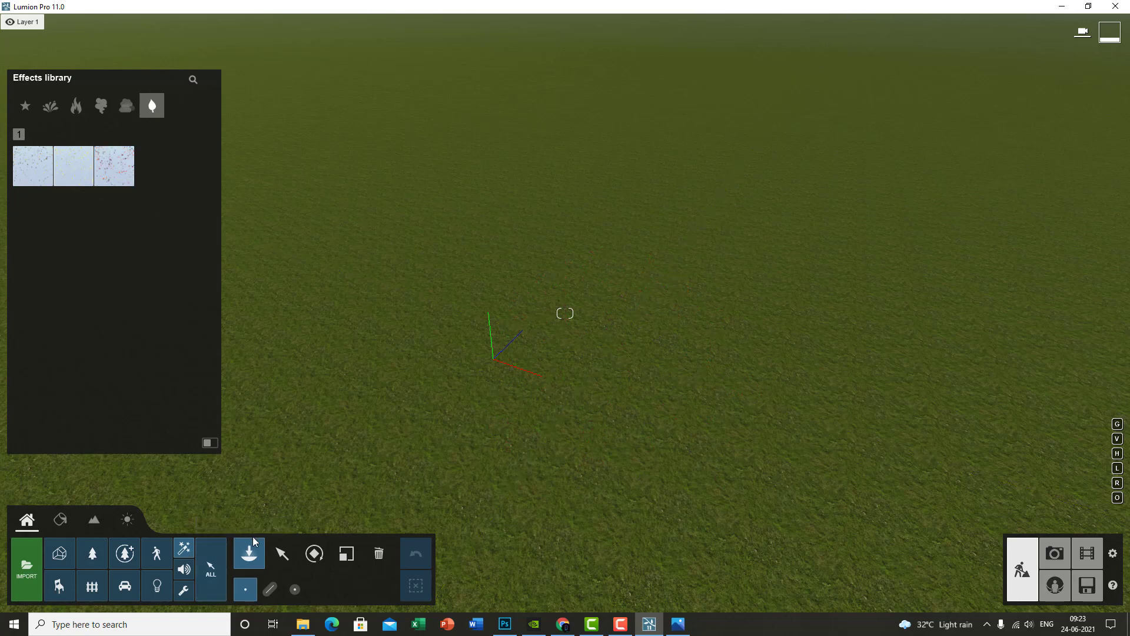
Step: View the Sound library, and preview the first utility object and the Grid from the Utilities library on the terrain
click(184, 570)
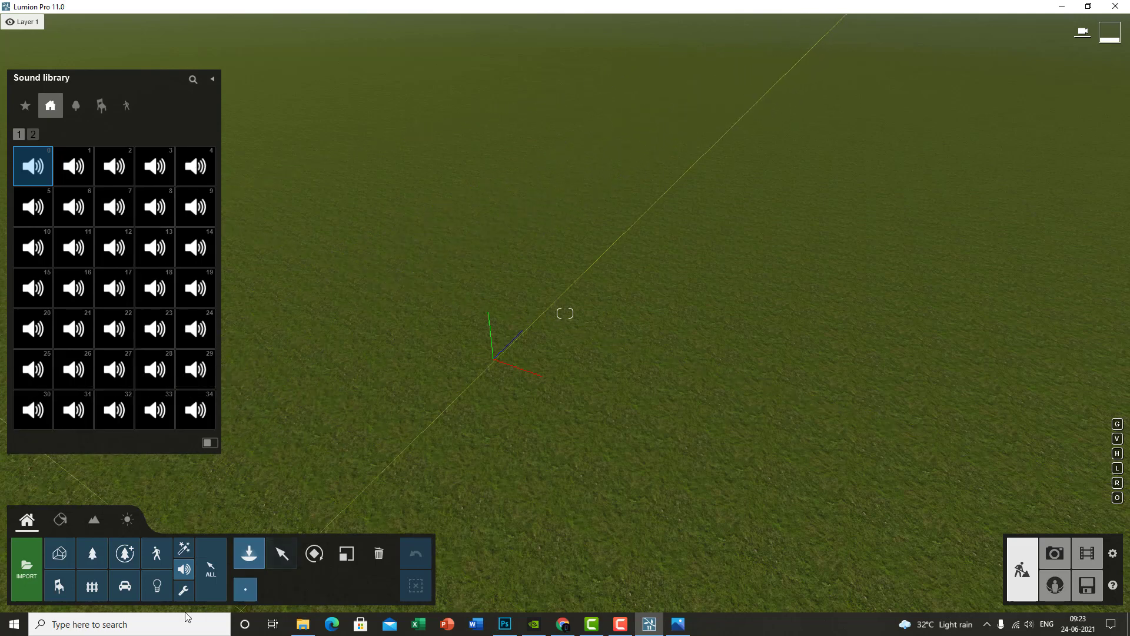
click(187, 590)
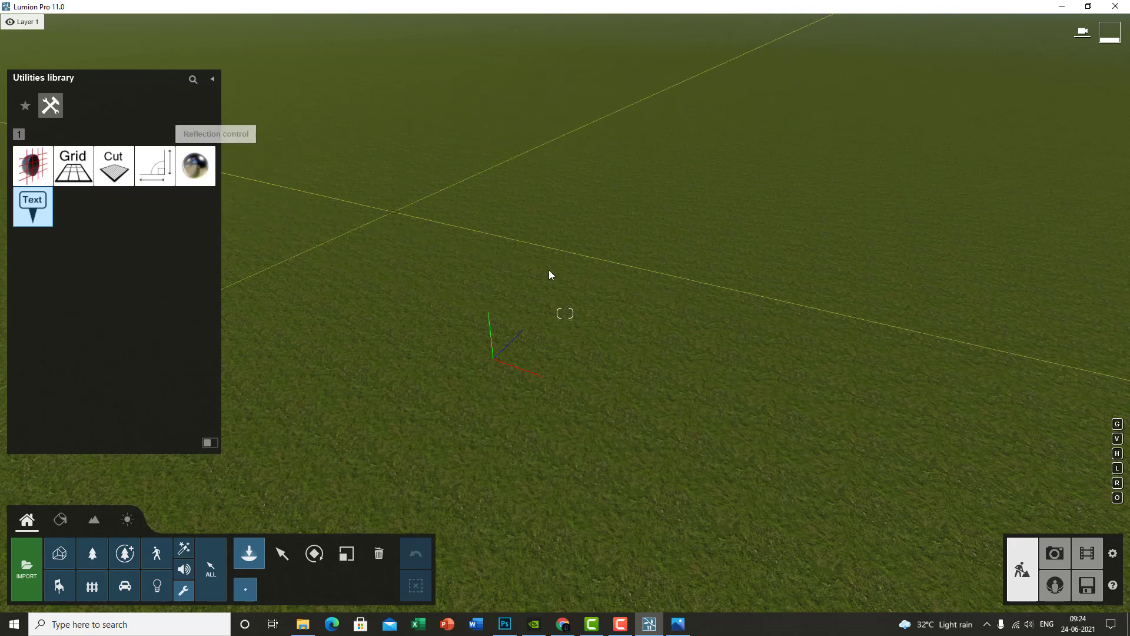
click(32, 165)
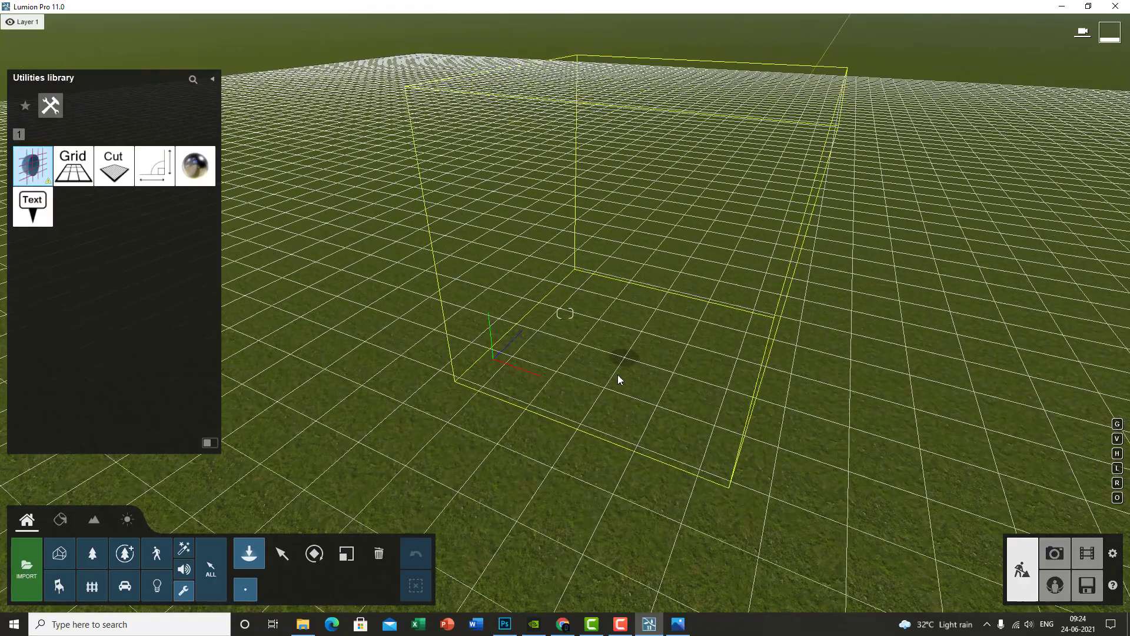
click(72, 168)
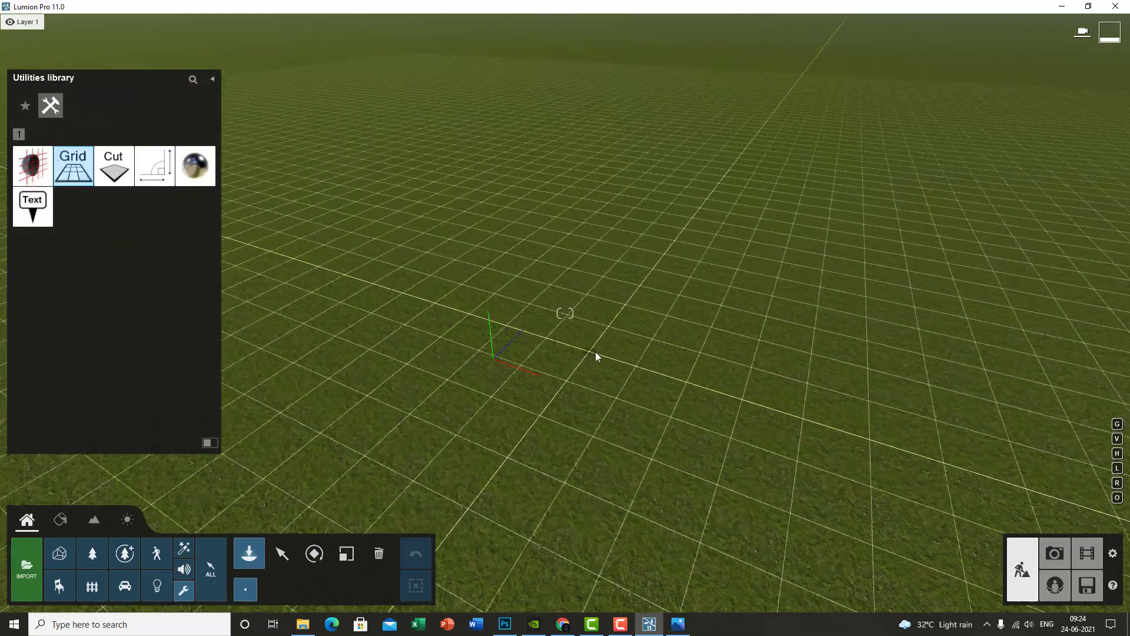
Step: Place a Landscape cutter on the terrain beside the origin and activate the Select tool
click(111, 177)
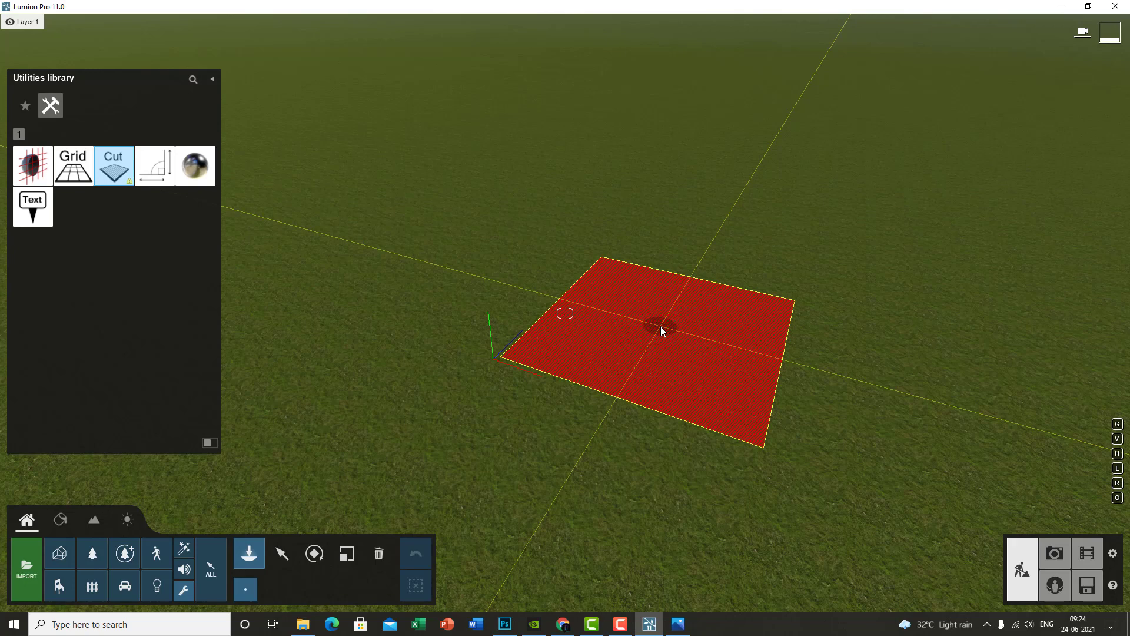
click(661, 331)
click(281, 554)
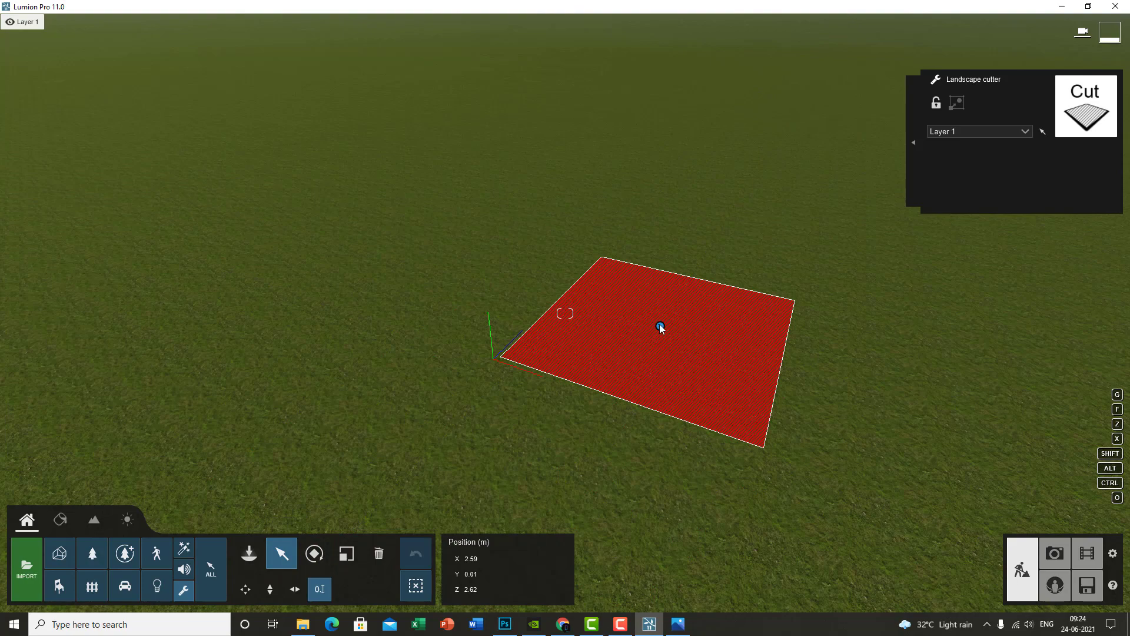
Step: Narrow the landscape cutter beside the origin by freely moving its corner points across the terrain
right_drag(511, 365, 554, 386)
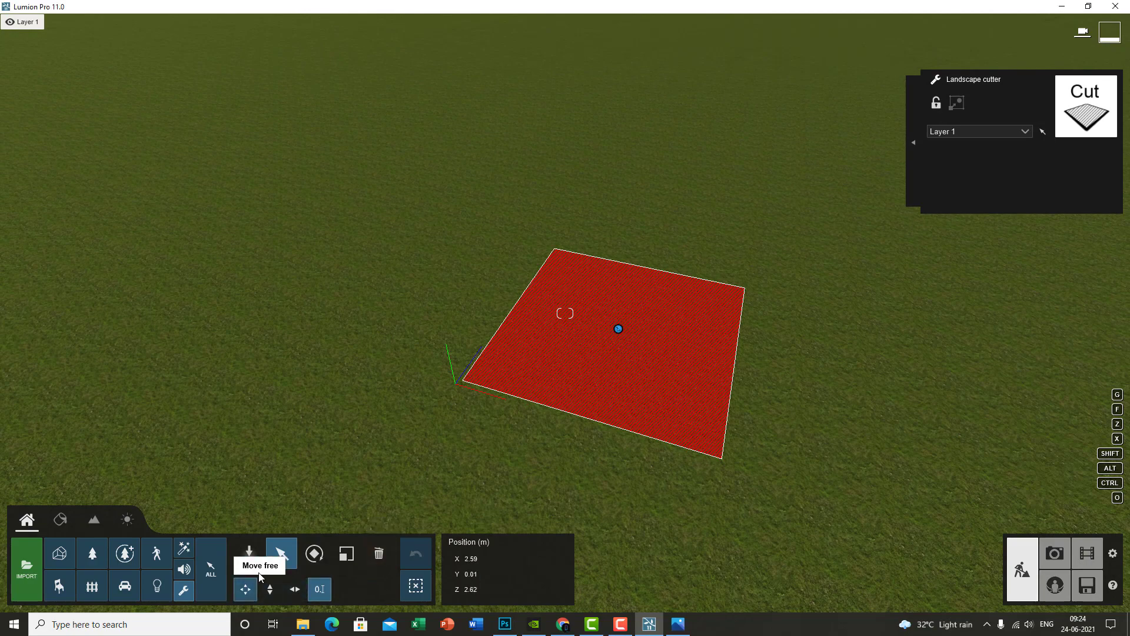
click(246, 587)
drag(458, 388, 566, 425)
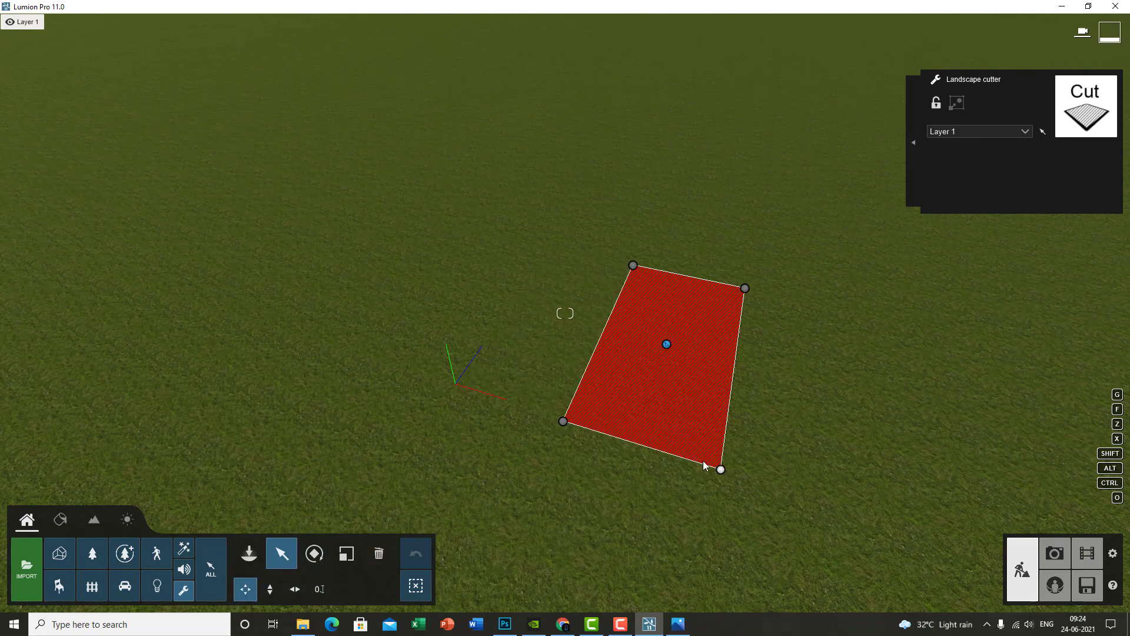
drag(722, 470, 662, 444)
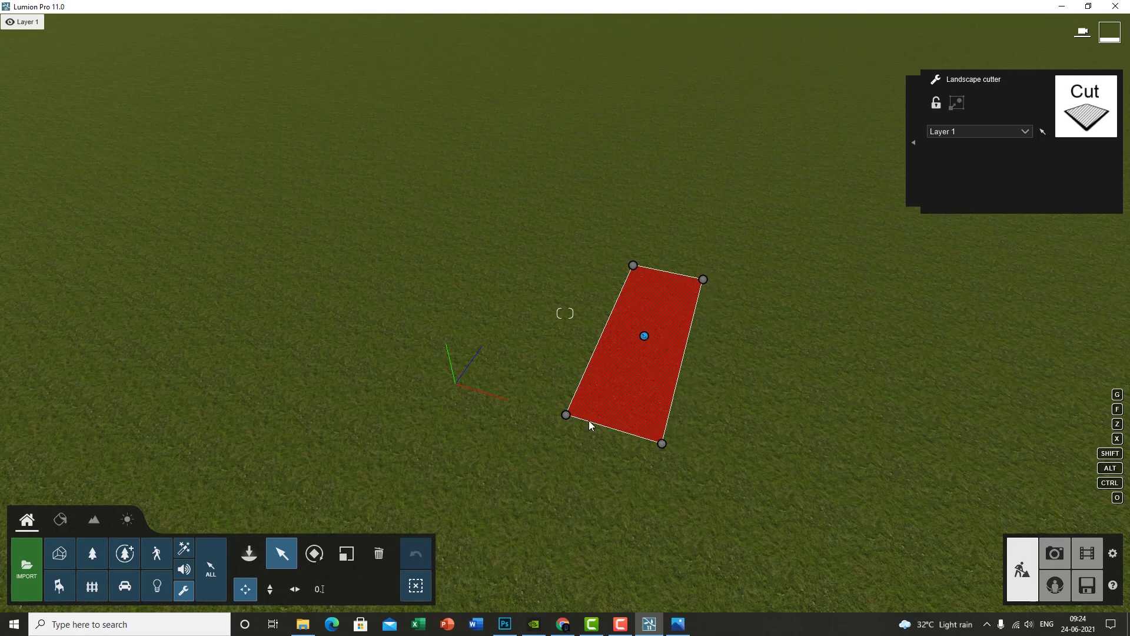
Step: Delete the landscape cutter beside the origin
click(379, 557)
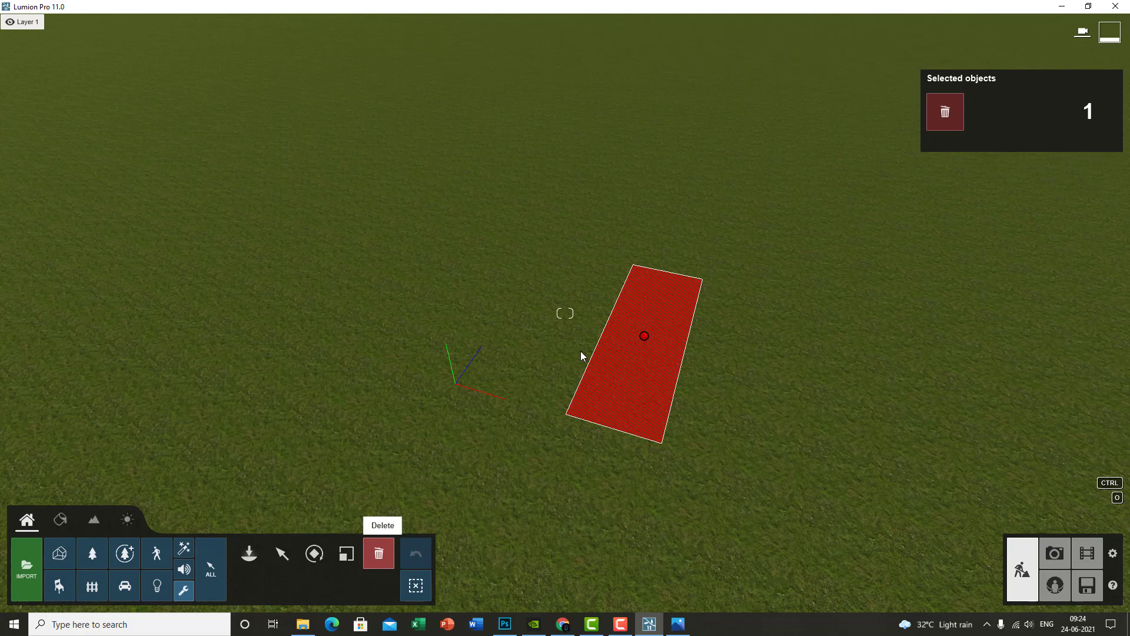
click(643, 335)
Step: Inspect the Measure object in the Utilities library and preview the reflective sphere on the terrain without placing it
click(243, 556)
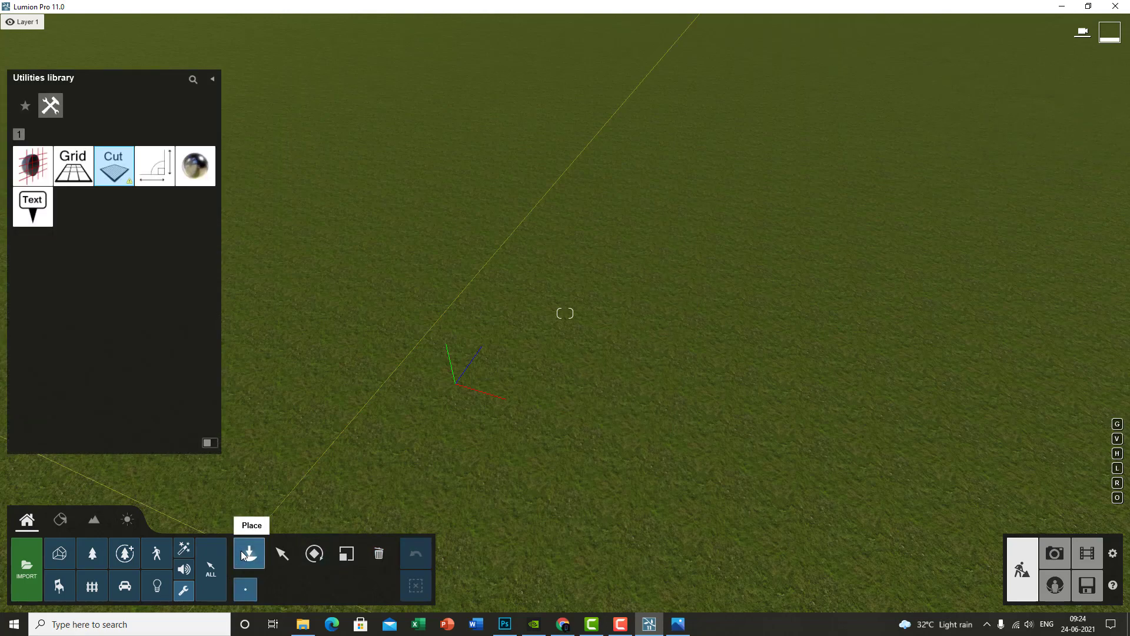
mouse_move(159, 183)
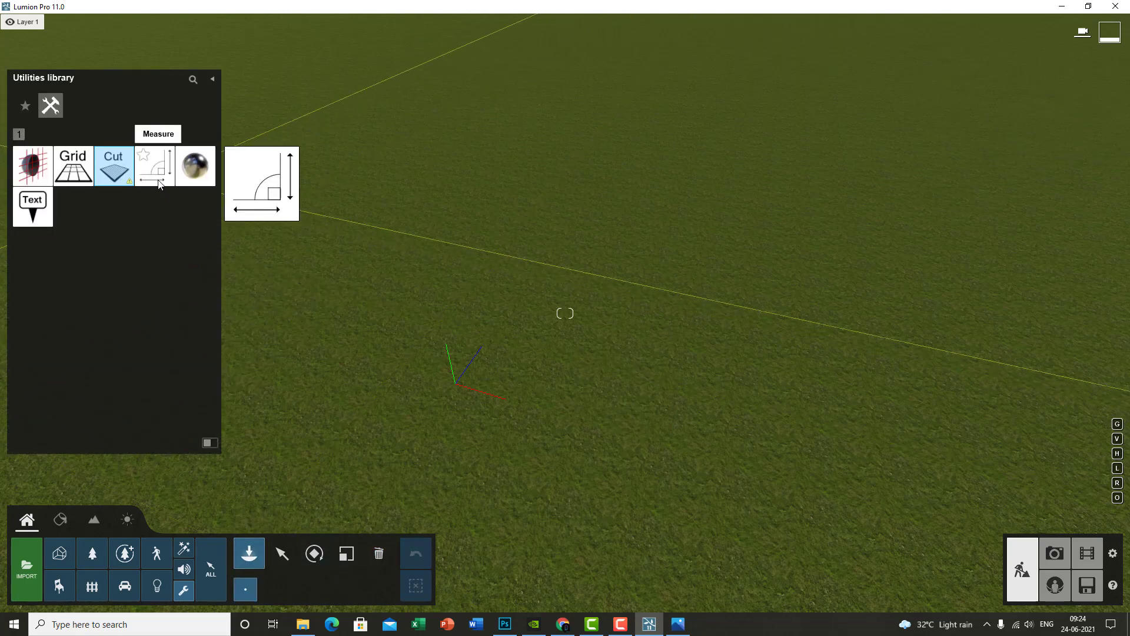
click(195, 168)
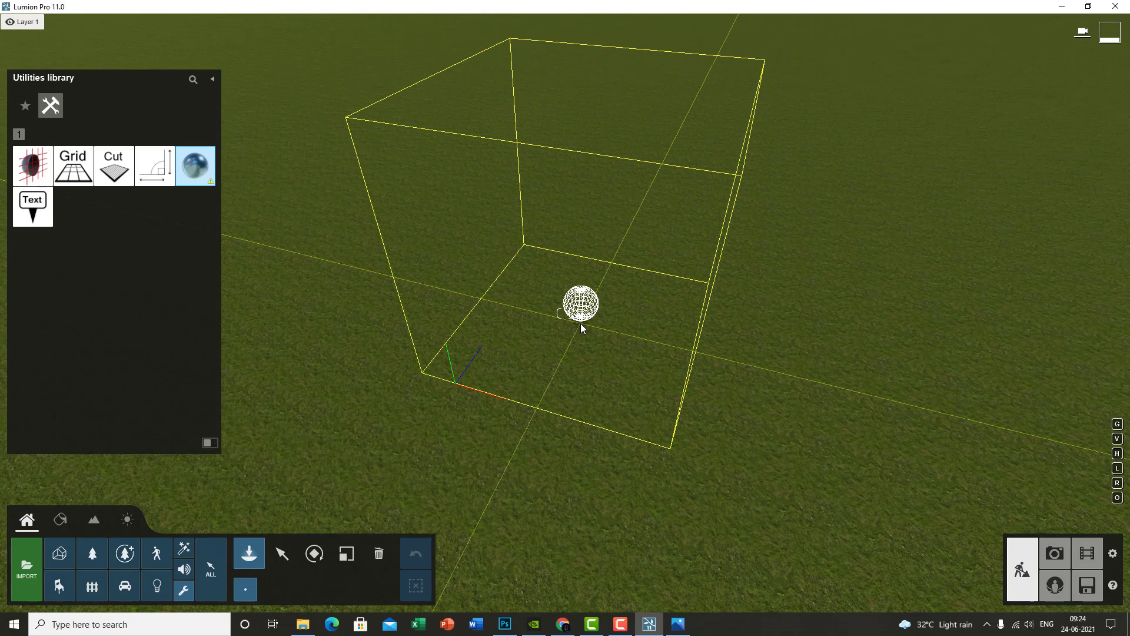
Step: Place a simple text label on the terrain beside the origin and enter "sdassfasfasdf" as its text
click(32, 206)
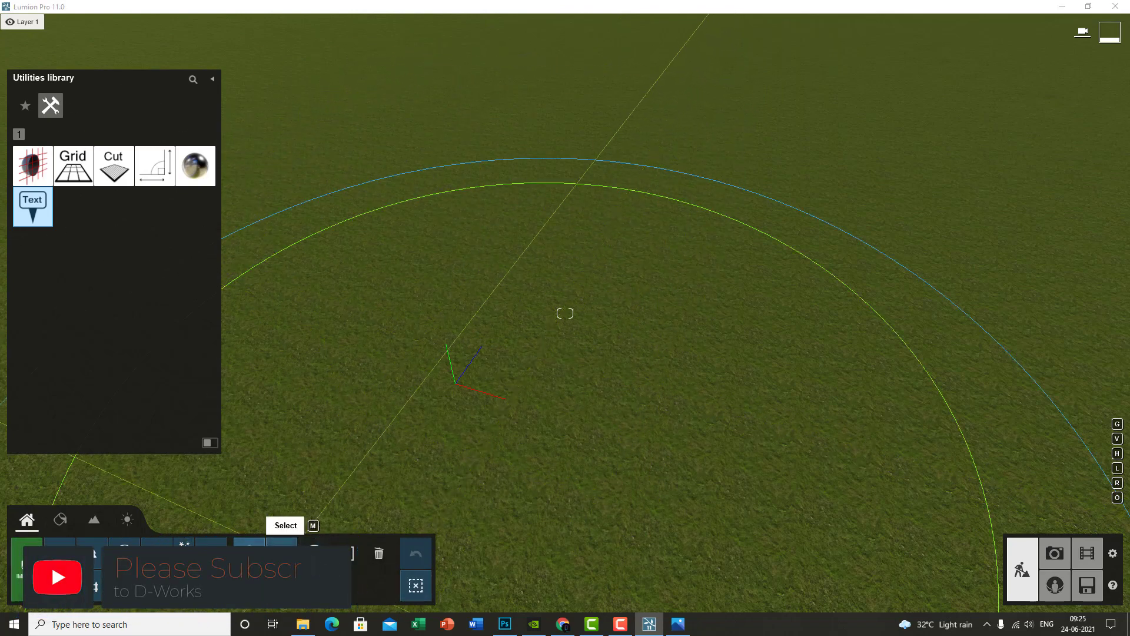
click(531, 355)
drag(1054, 163, 701, 167)
text(sdassfasfasdf)
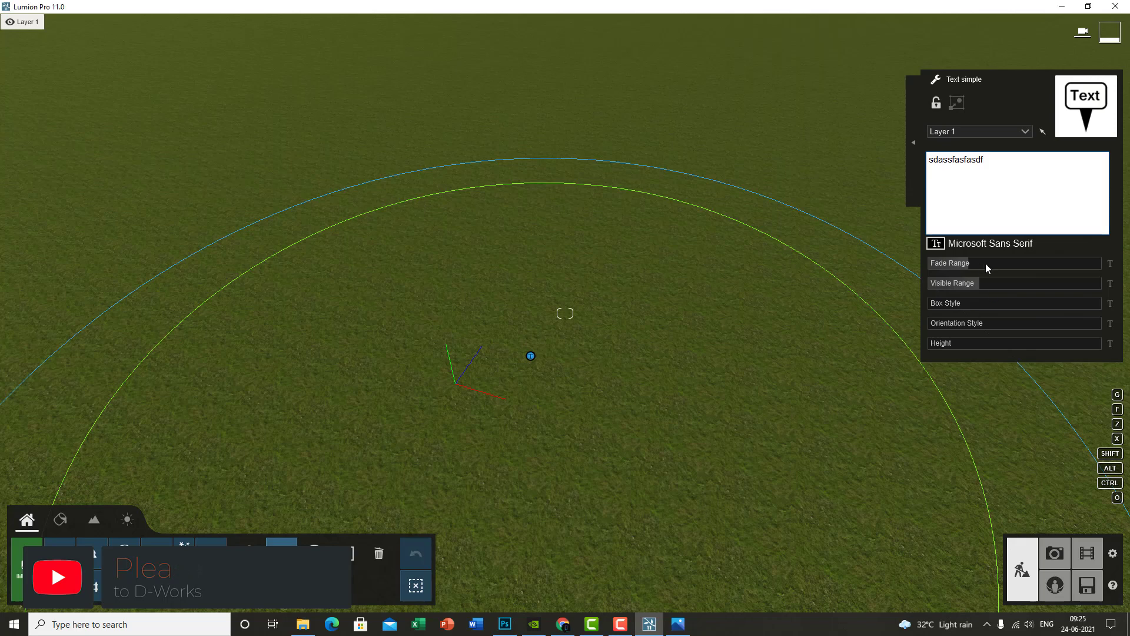
Step: Set the text label's visible range to about 59.1 m, then adjust its box style, orientation style and height
mouse_move(991, 266)
mouse_down()
mouse_move(967, 265)
mouse_move(1003, 283)
mouse_up()
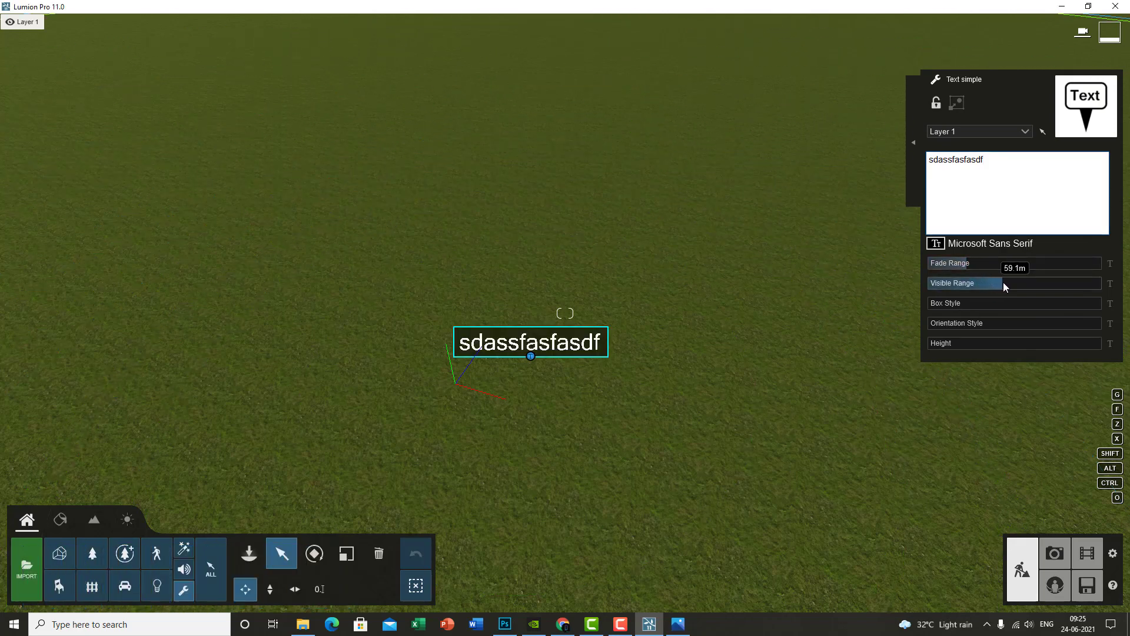
drag(930, 303, 1030, 337)
scroll(549, 331, down, 3)
mouse_move(549, 330)
right_down()
mouse_move(550, 283)
mouse_move(557, 312)
right_up()
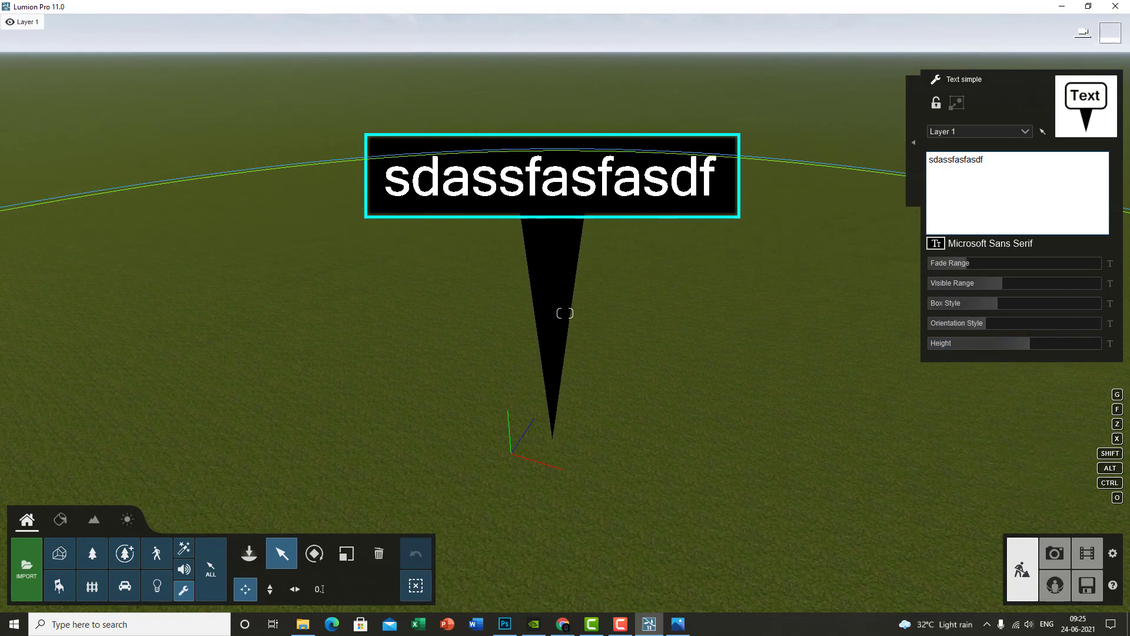
mouse_move(556, 331)
middle_down()
mouse_move(546, 426)
mouse_move(556, 338)
middle_up()
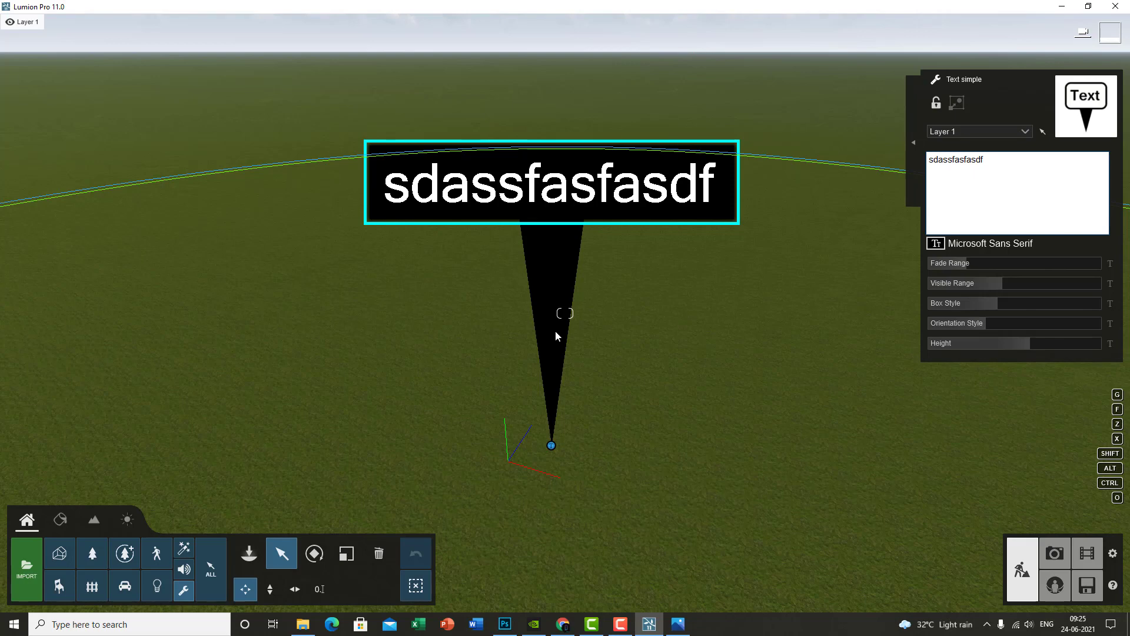
Step: Delete the text label beside the origin
click(380, 560)
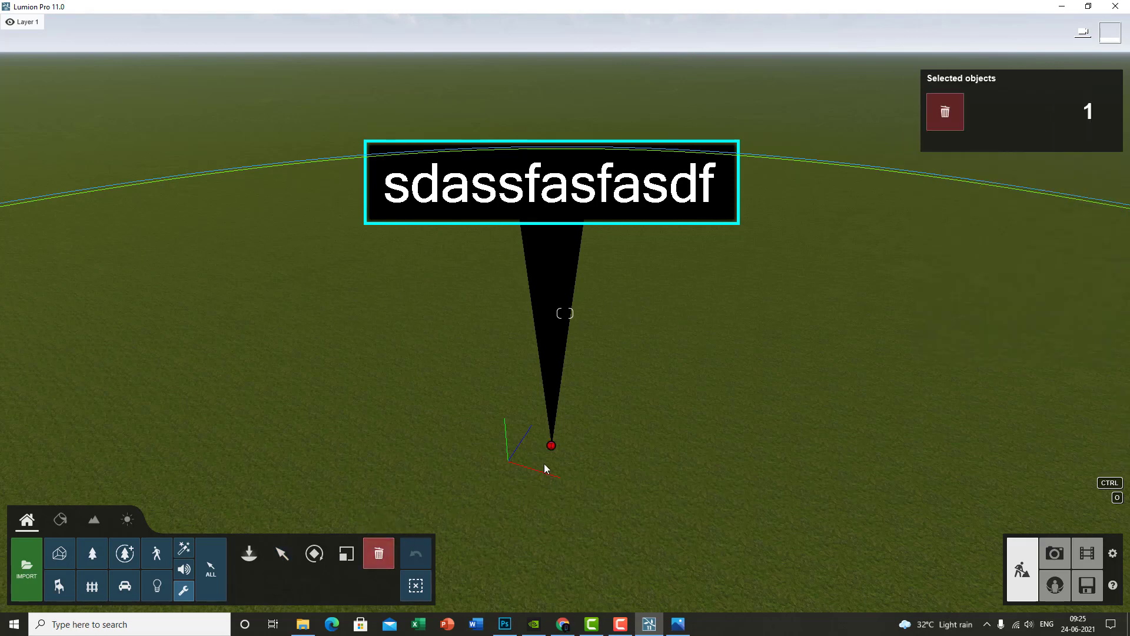
click(551, 445)
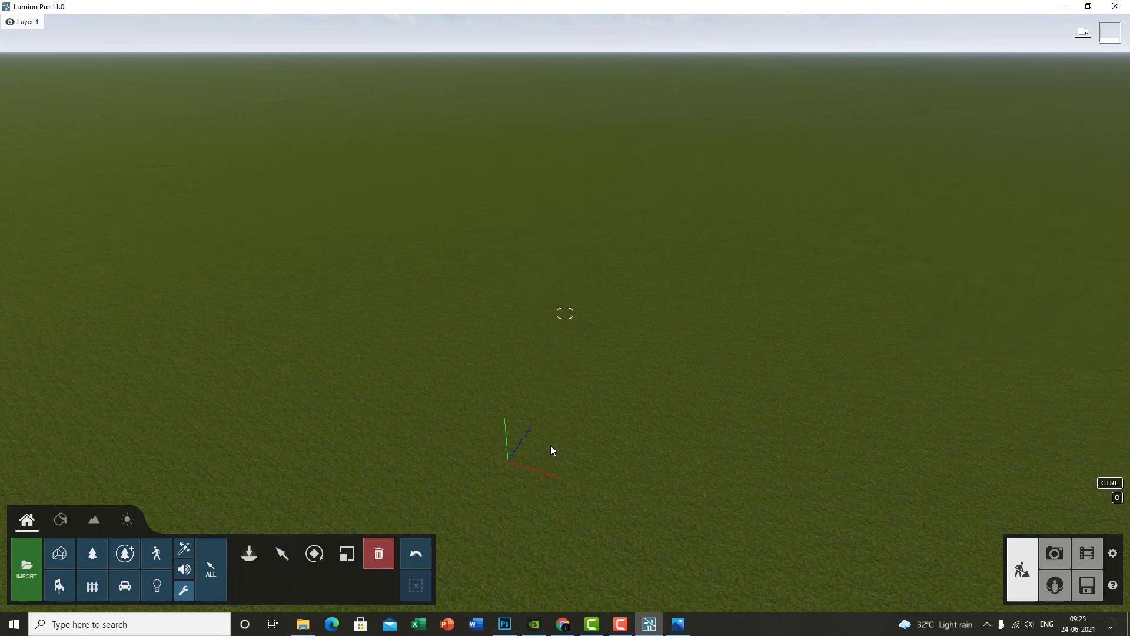
Step: Enable selection across all categories, then view the palms in the Nature library and the Fine-detail Nature library
click(216, 579)
mouse_move(710, 507)
right_down()
mouse_move(717, 472)
mouse_move(715, 486)
right_up()
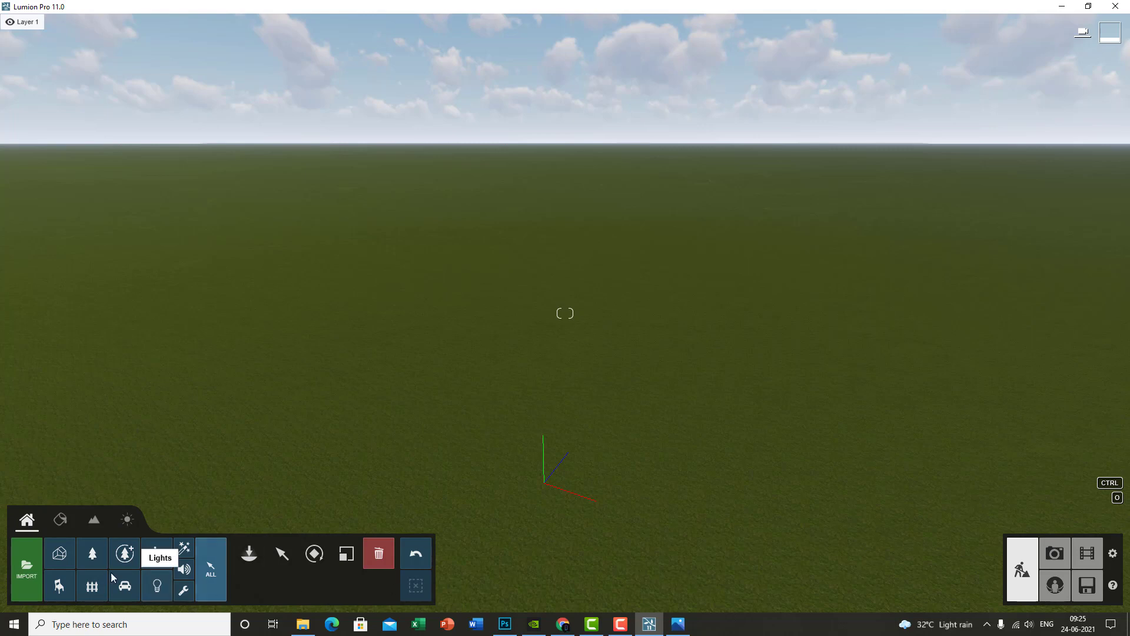
click(80, 558)
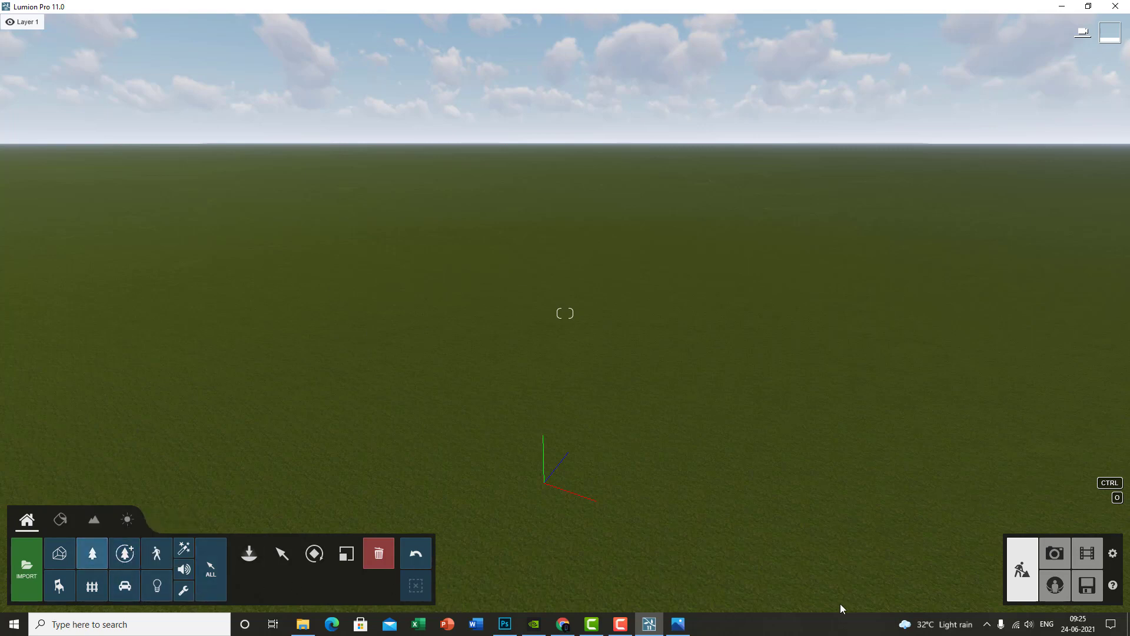
click(251, 553)
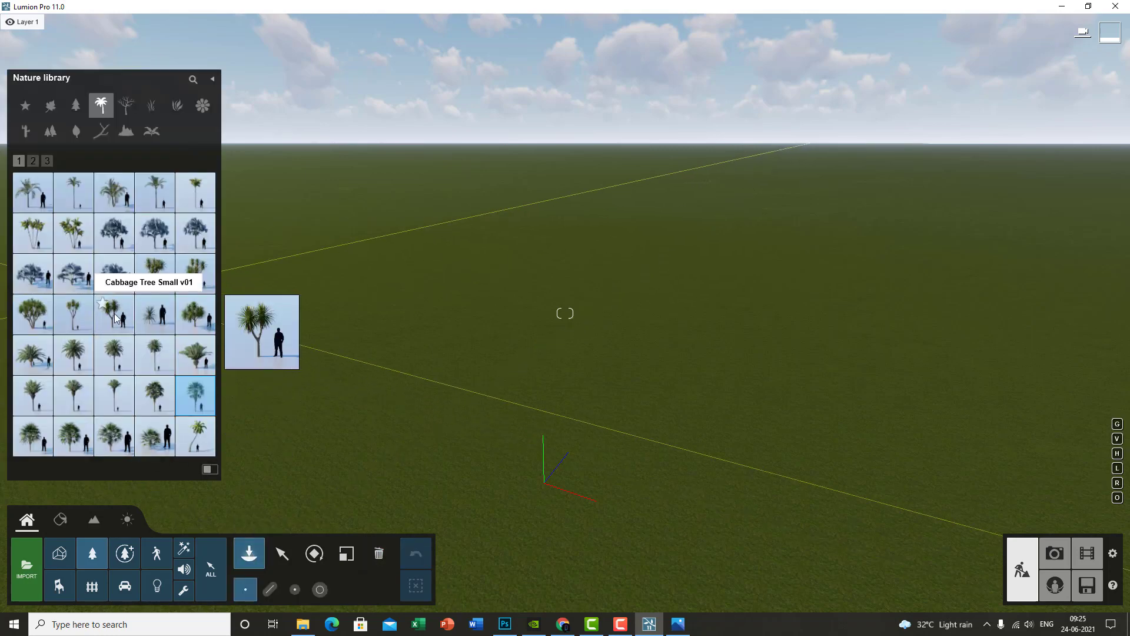
click(125, 553)
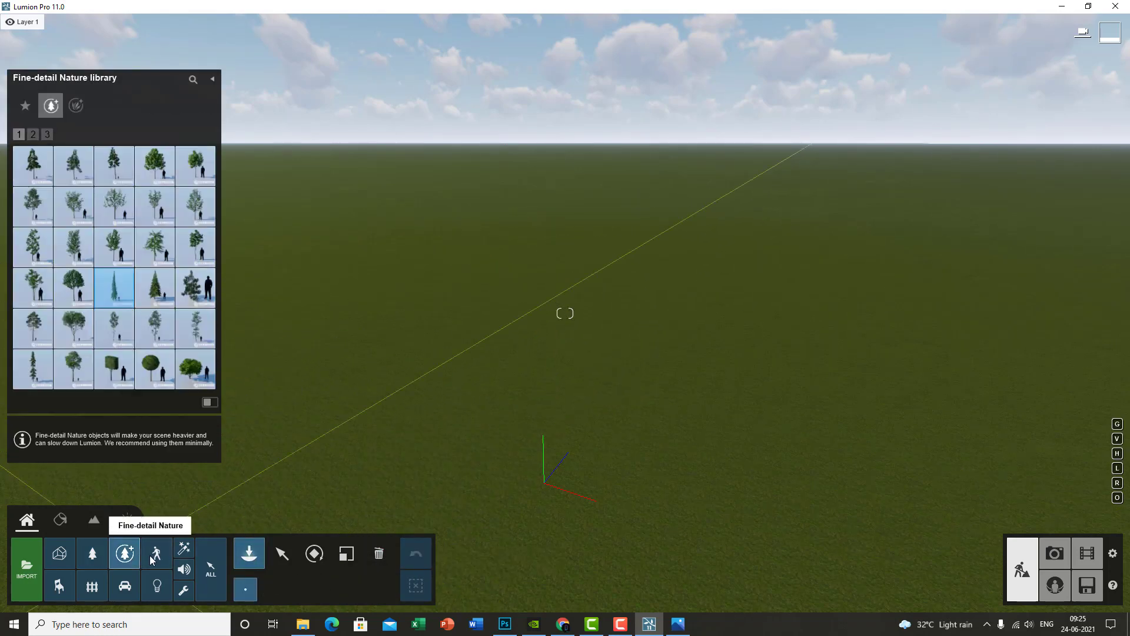
click(156, 553)
Step: Activate the Select tool and look through its horizontal move, free move and numeric position modes
click(283, 556)
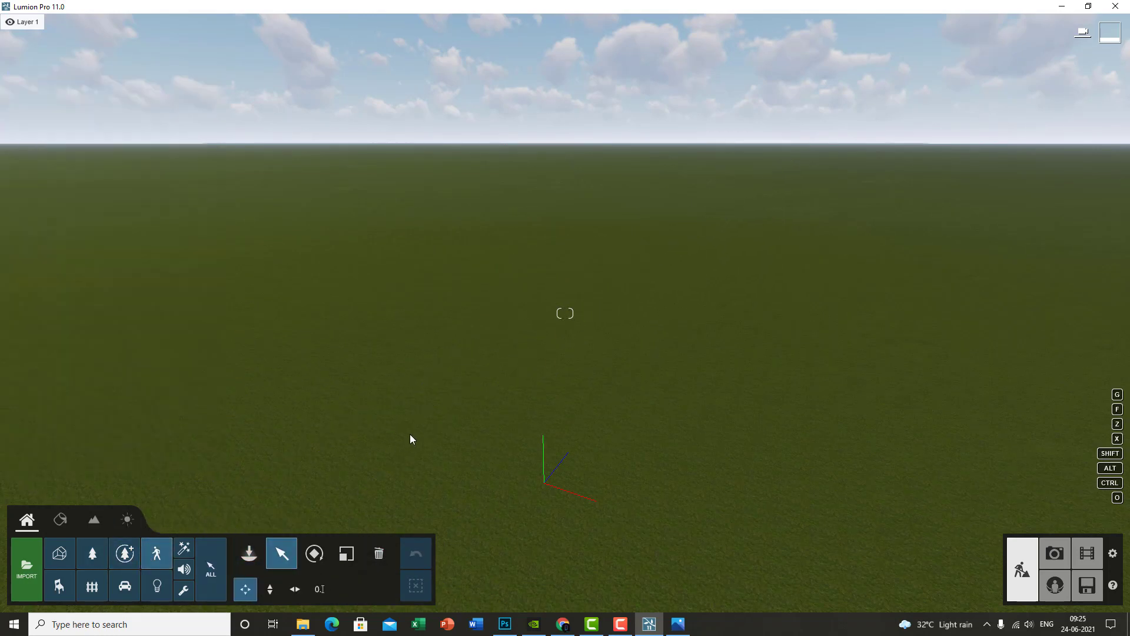
click(295, 589)
click(246, 590)
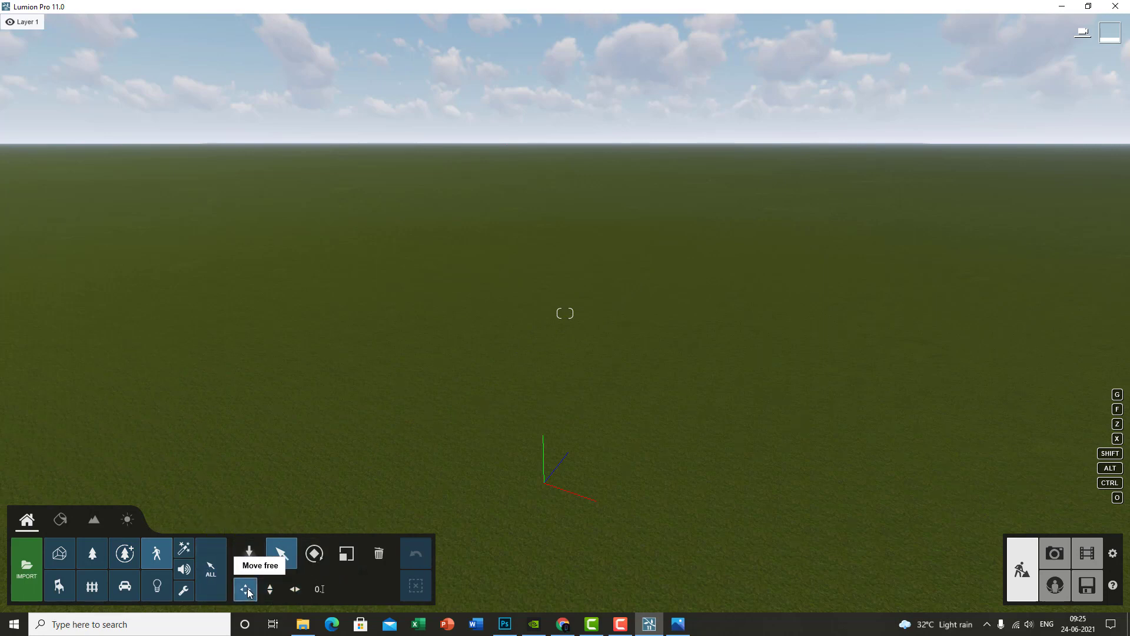
click(325, 593)
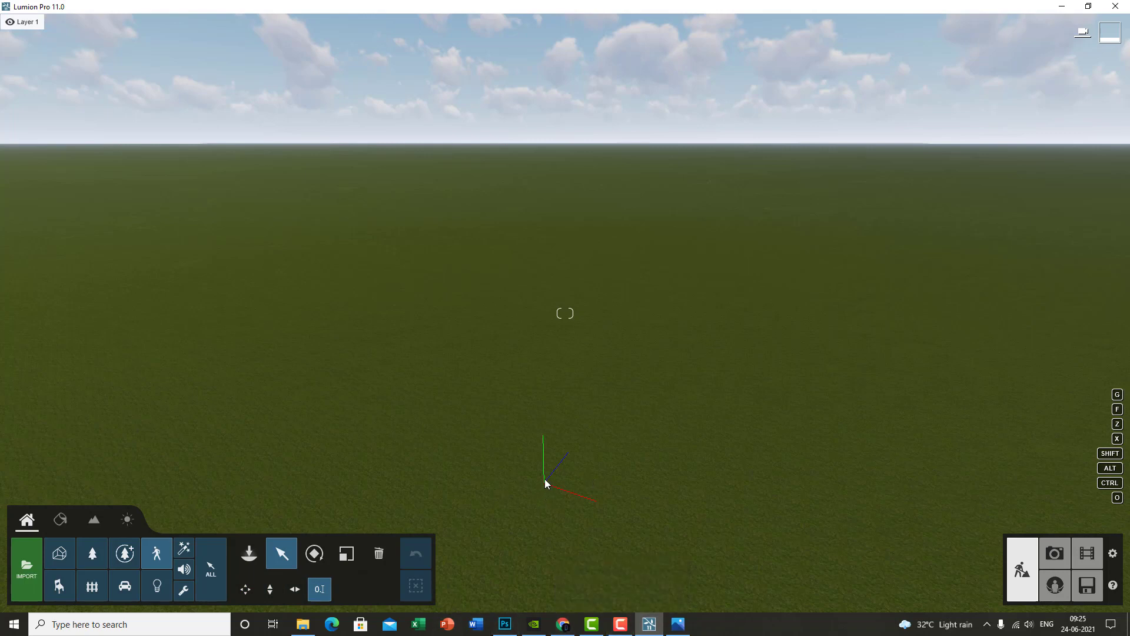
right_drag(562, 475, 544, 507)
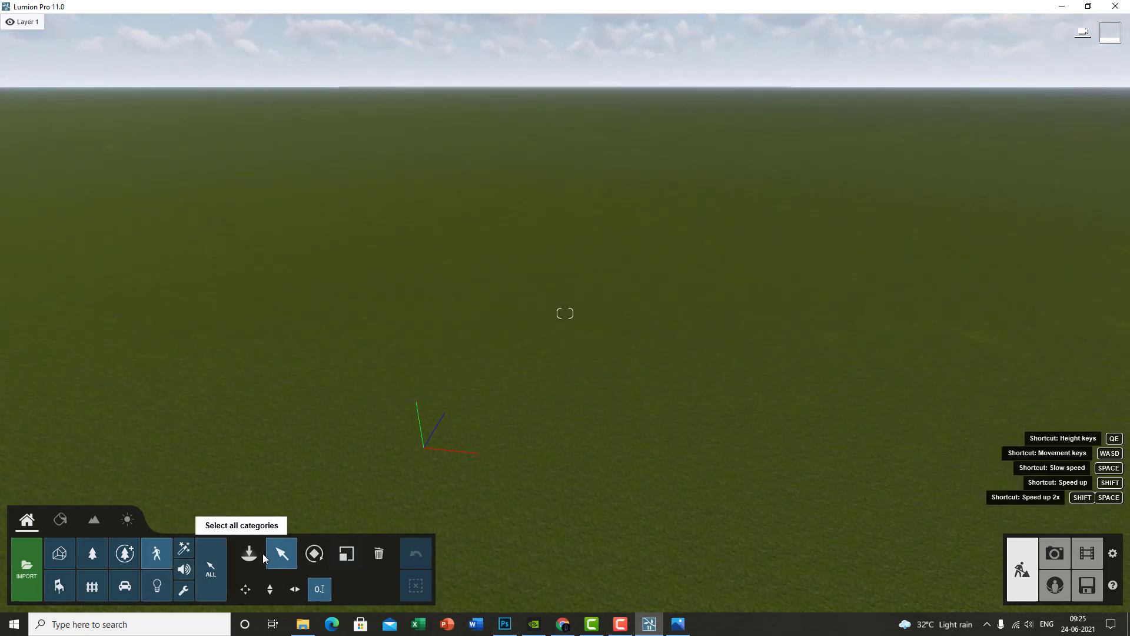
Step: View the Rotate, Scale and Delete object tools and check the Deselect option
click(343, 556)
click(312, 557)
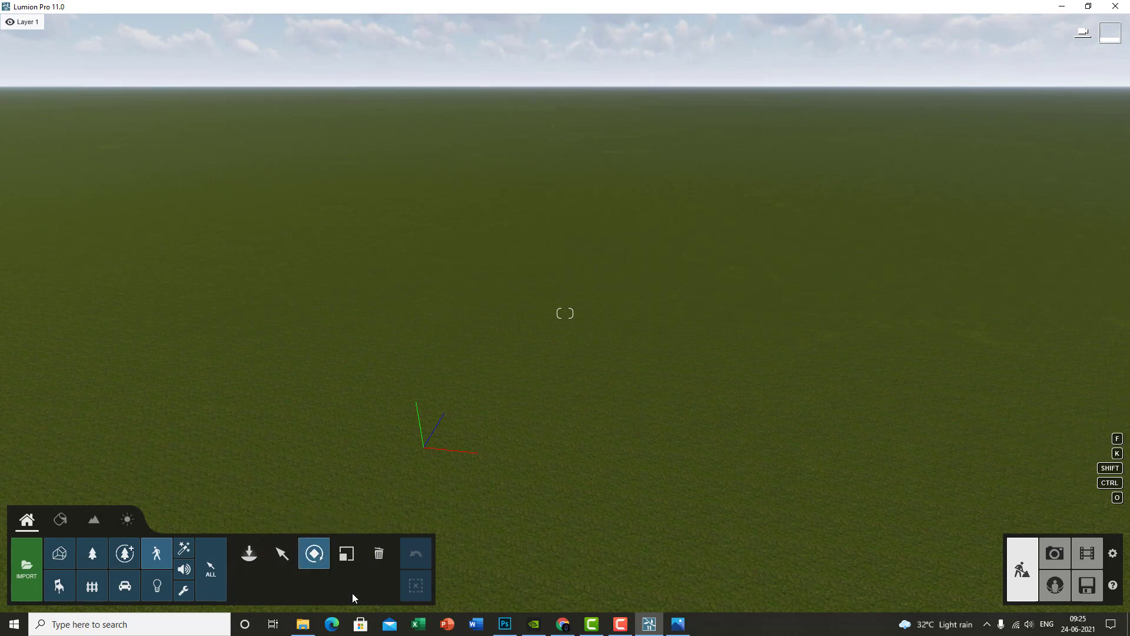
click(339, 557)
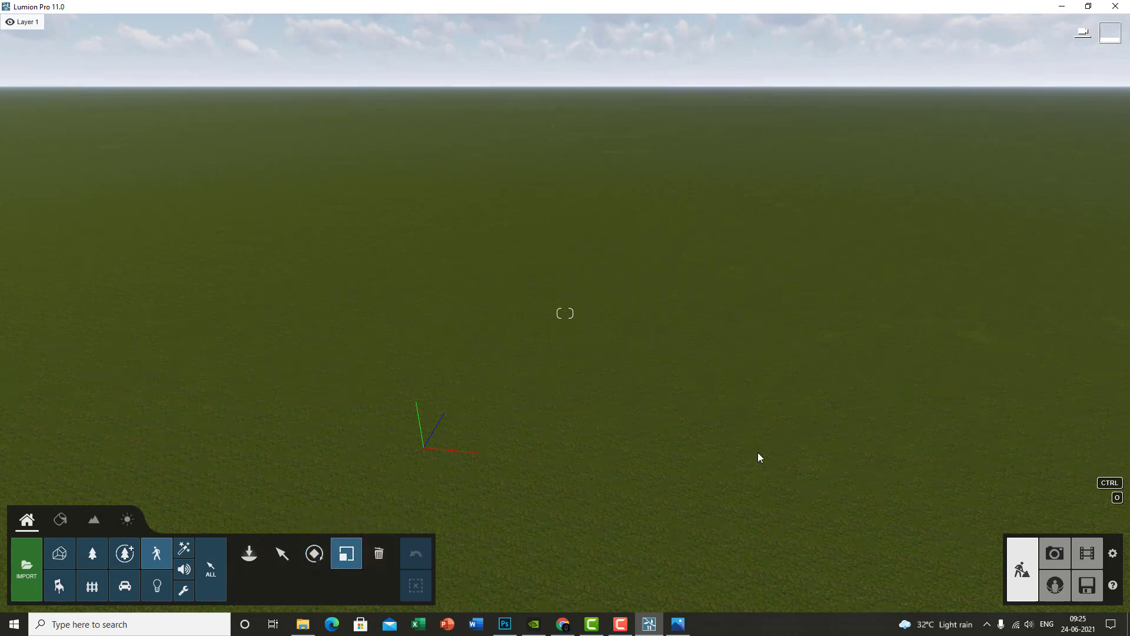
click(379, 554)
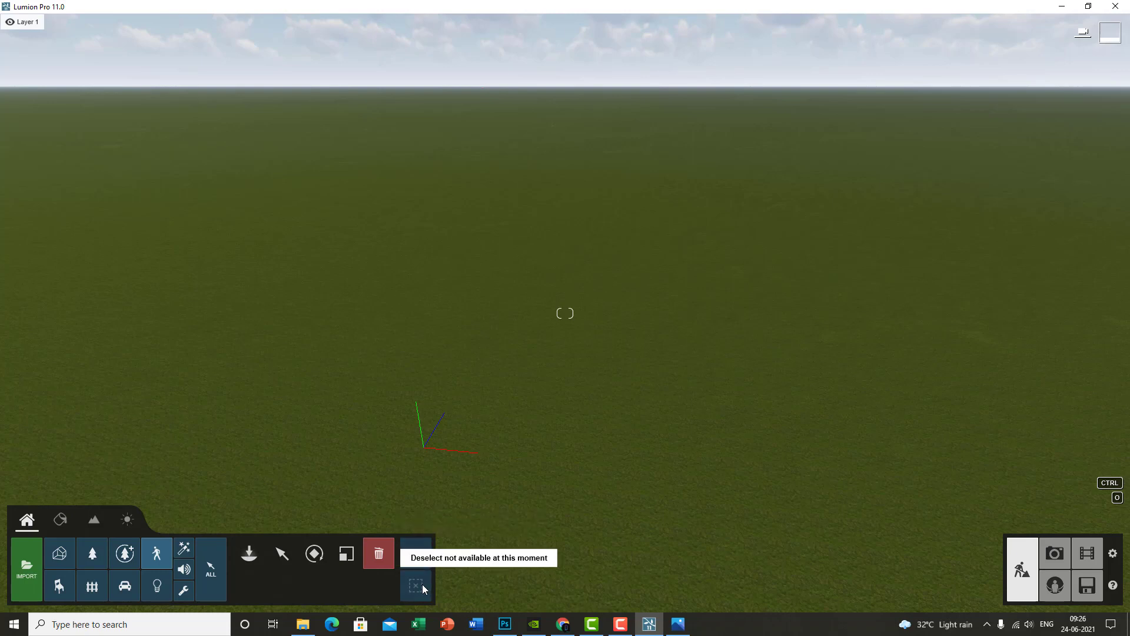
right_drag(419, 512, 412, 453)
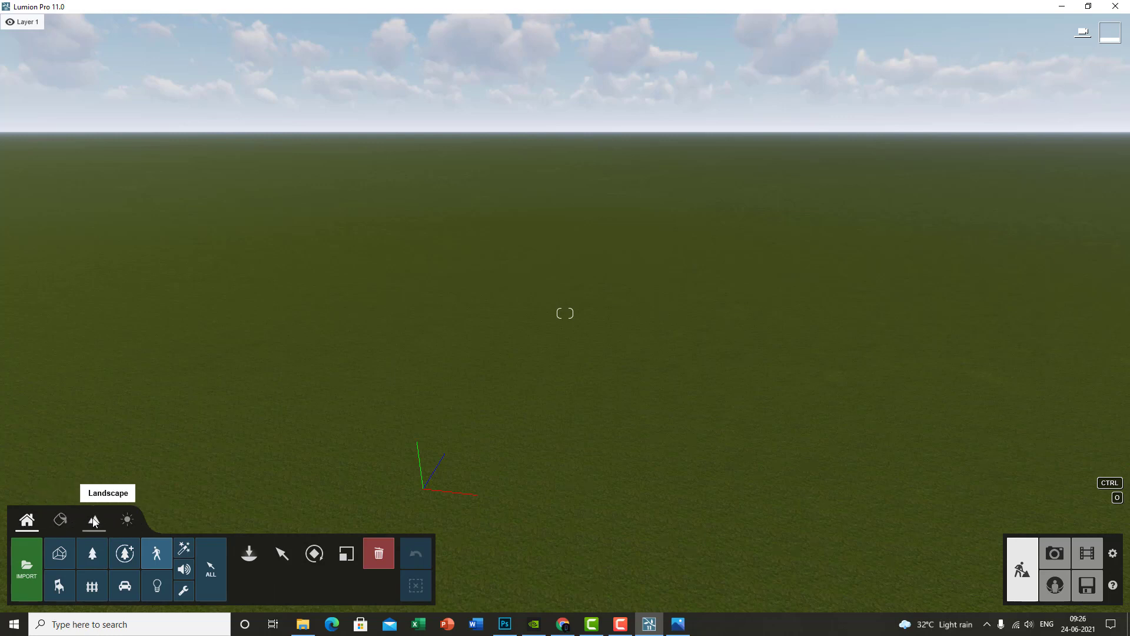
Step: View the Material Editor and the Landscape options, including OpenStreetMap and Water, without changing the terrain
click(61, 519)
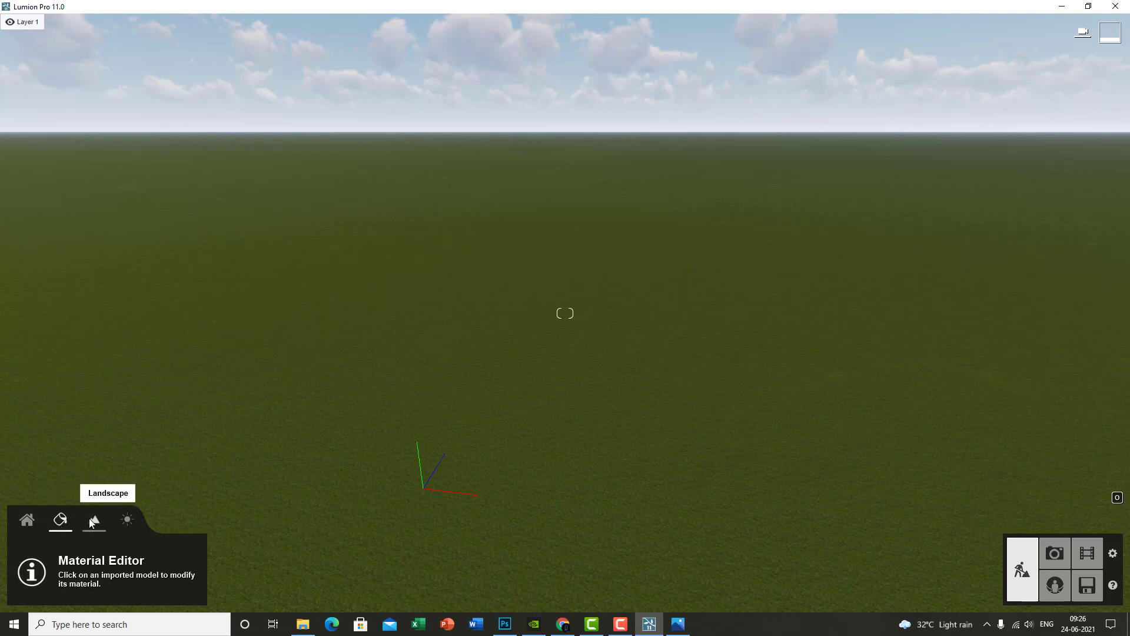
right_drag(306, 377, 306, 386)
right_drag(586, 443, 587, 457)
scroll(583, 443, up, 2)
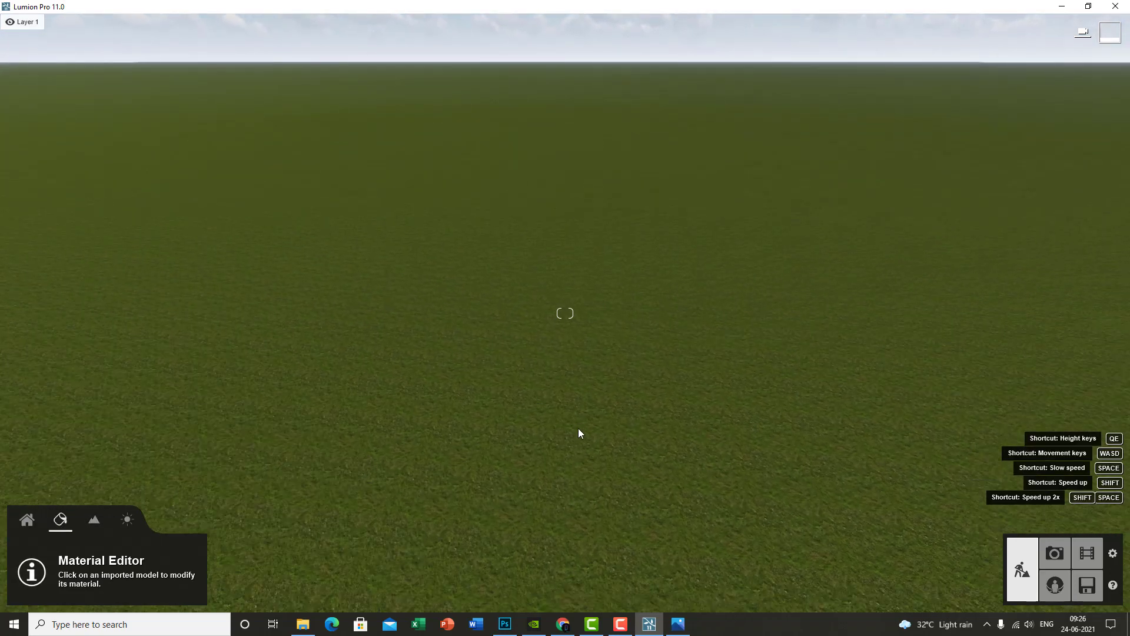
middle_drag(578, 429, 577, 429)
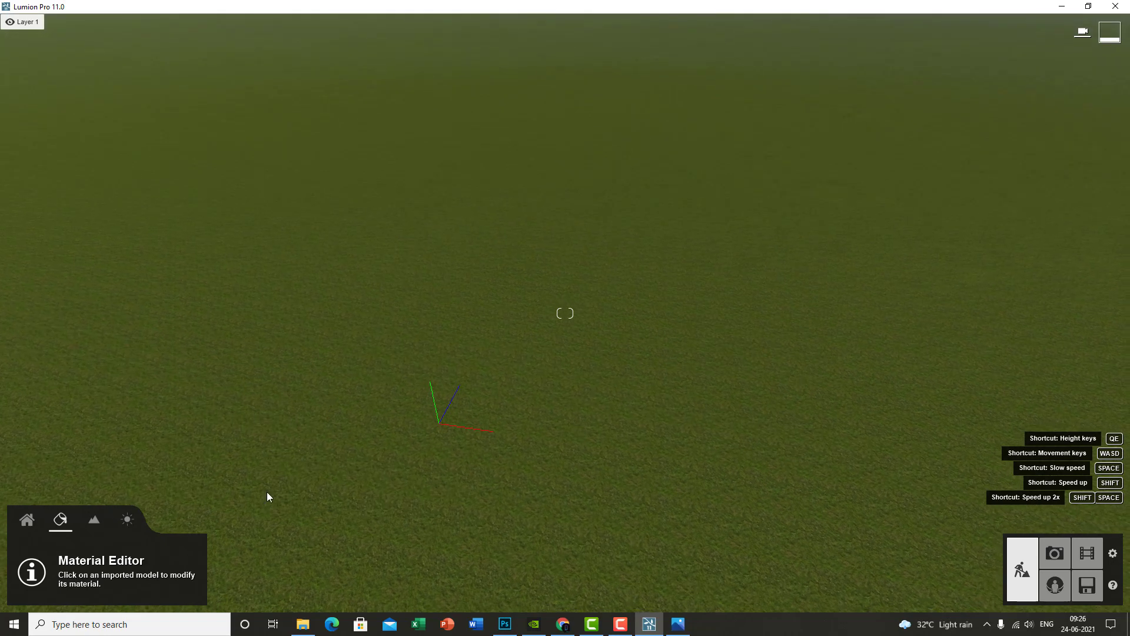
click(94, 522)
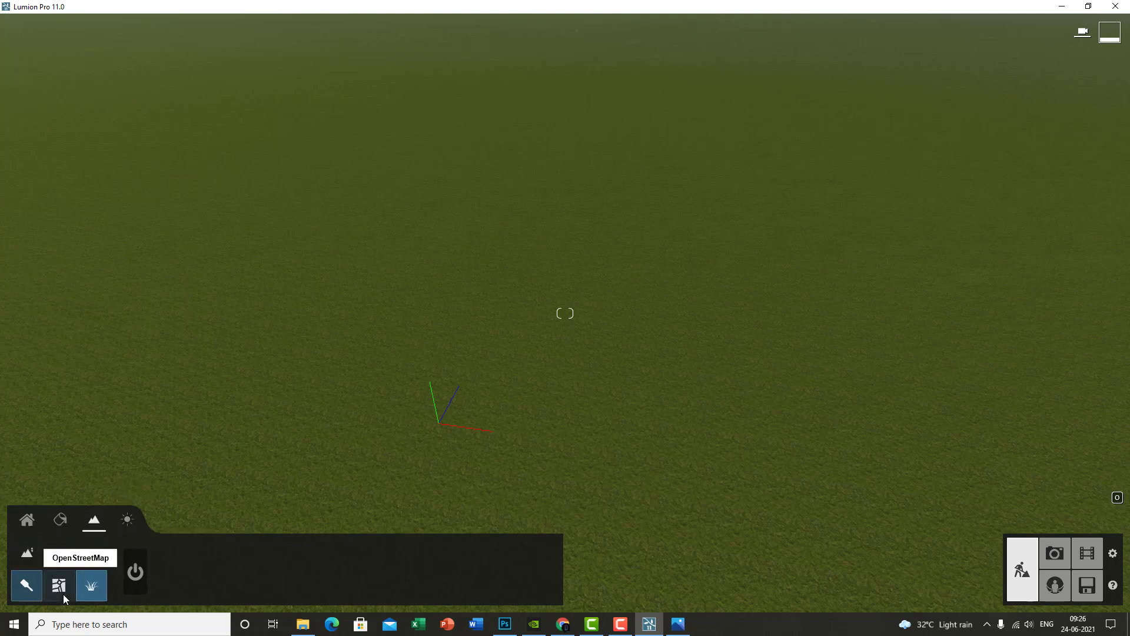
right_drag(628, 414, 397, 440)
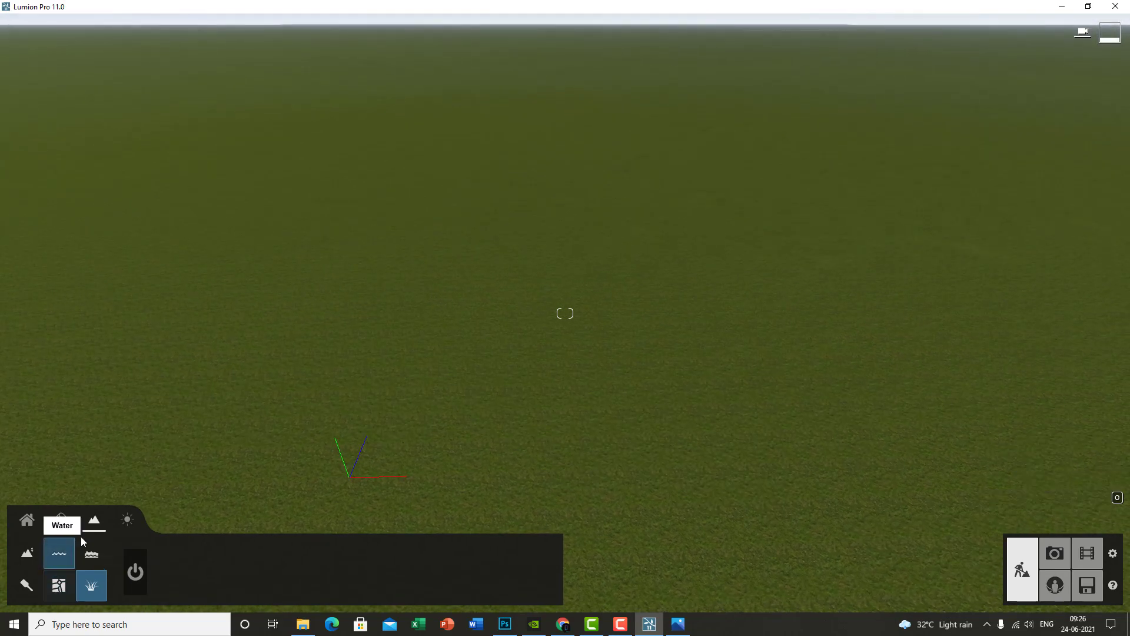
Step: Turn on Real Skies in the weather settings, swing the sun direction to the northwest, and turn Real Skies off again
click(124, 523)
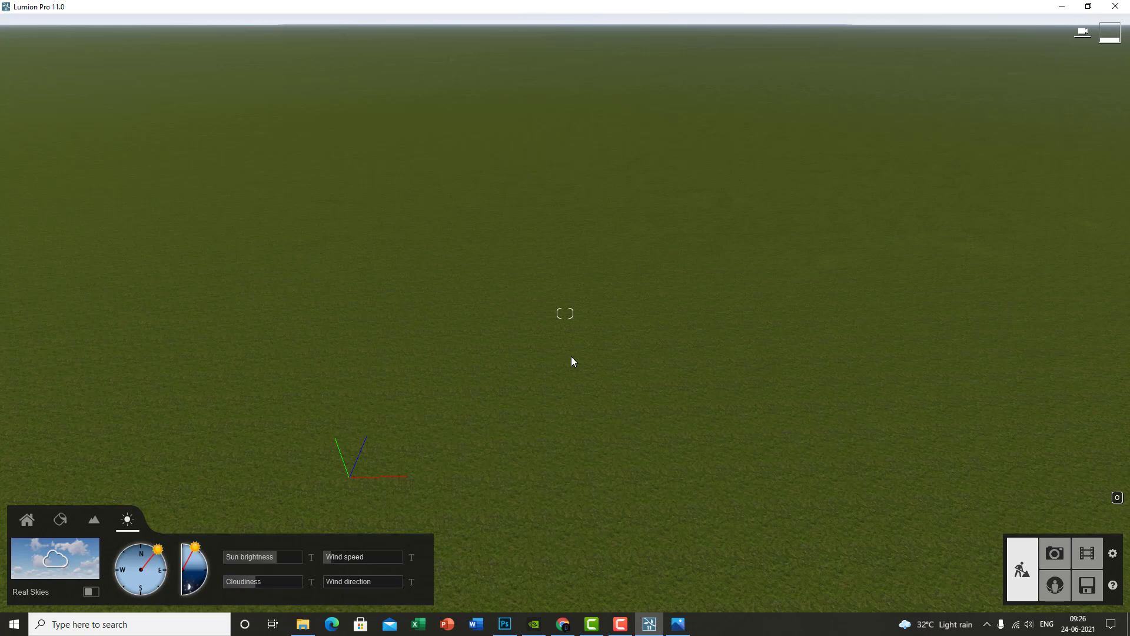
right_drag(248, 459, 250, 359)
click(91, 591)
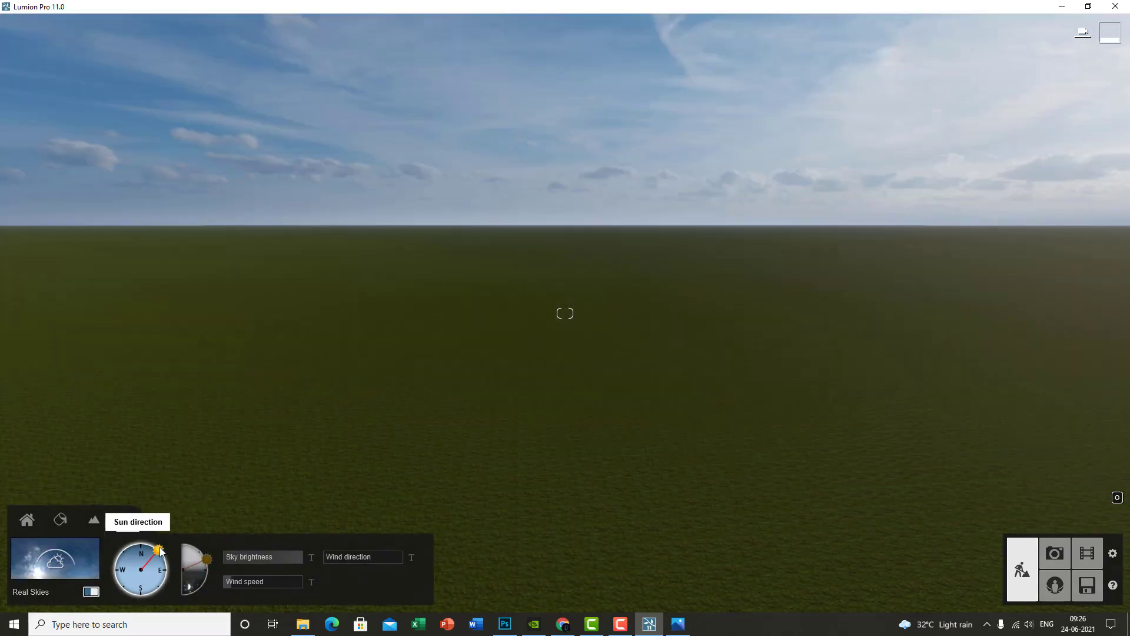
mouse_move(161, 551)
mouse_down()
mouse_move(168, 574)
mouse_move(132, 607)
mouse_move(118, 574)
mouse_move(141, 547)
mouse_move(131, 598)
mouse_move(163, 567)
mouse_move(141, 547)
mouse_move(121, 555)
mouse_up()
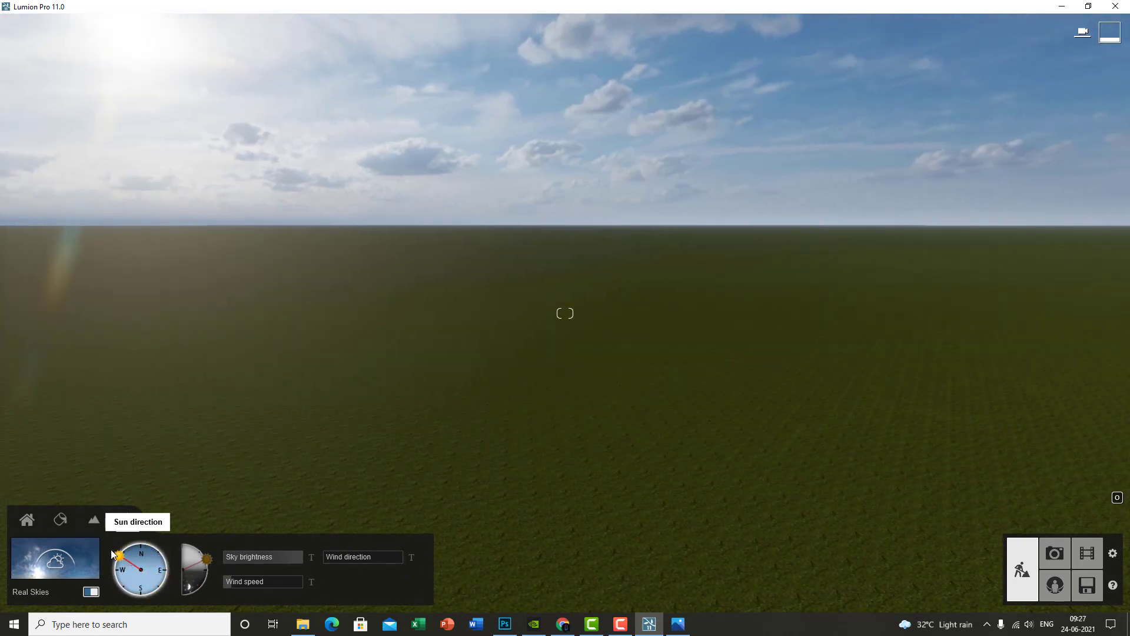
click(89, 592)
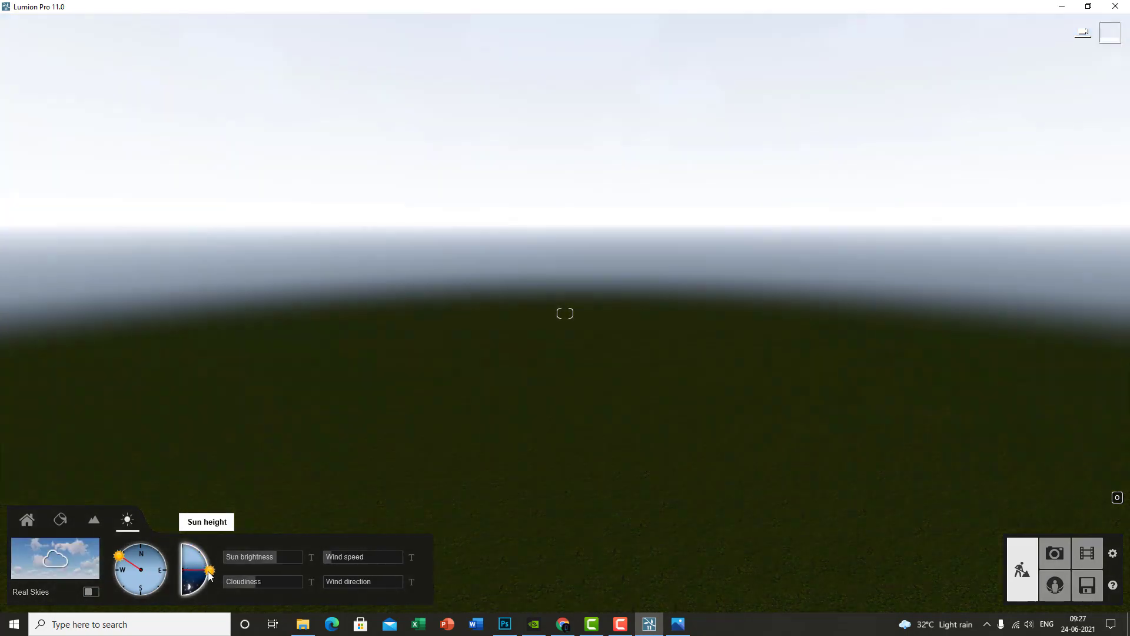
Step: Raise the sun height well above the horizon for daylight and increase the cloudiness of the sky
mouse_move(201, 557)
mouse_down()
mouse_move(210, 580)
mouse_move(203, 555)
mouse_up()
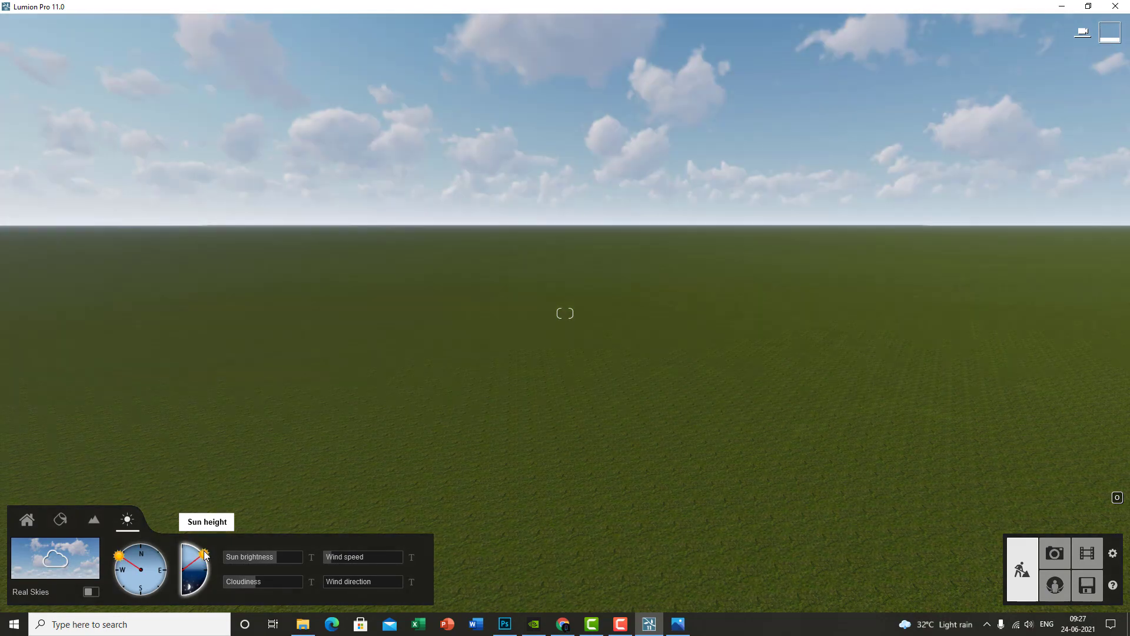
right_drag(584, 474, 765, 376)
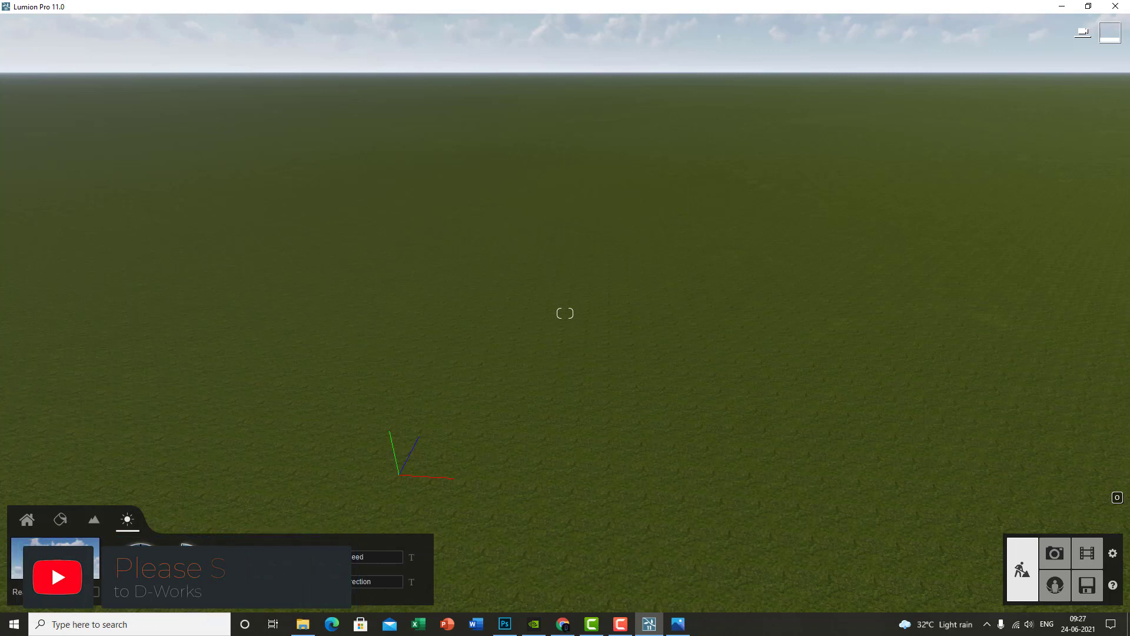
right_drag(521, 406, 512, 447)
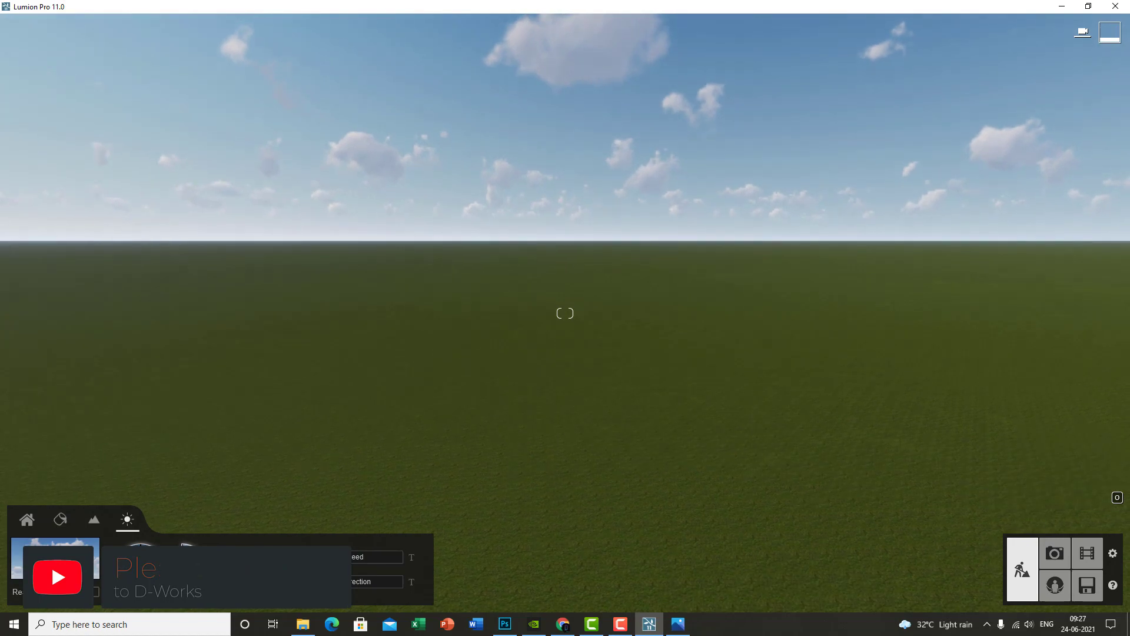
mouse_move(245, 583)
mouse_down()
mouse_move(276, 589)
mouse_move(263, 584)
mouse_up()
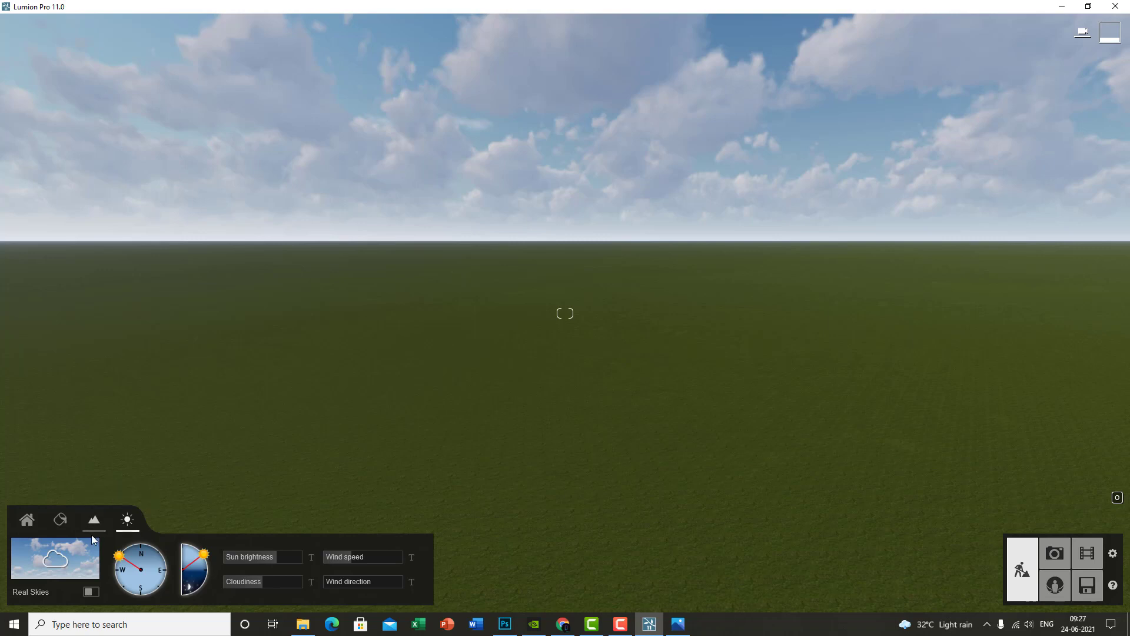
Step: Raise a broad, steep-sided mound in the middle of the terrain with the landscape Height tool's Raise brush, increasing the brush speed
click(38, 520)
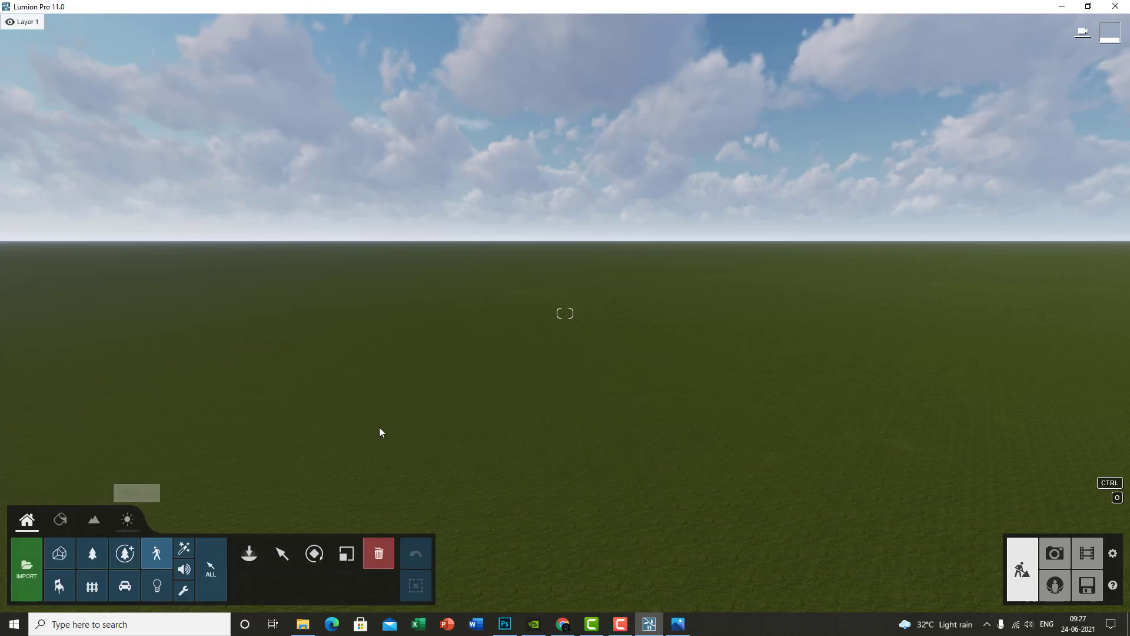
right_drag(383, 423, 482, 415)
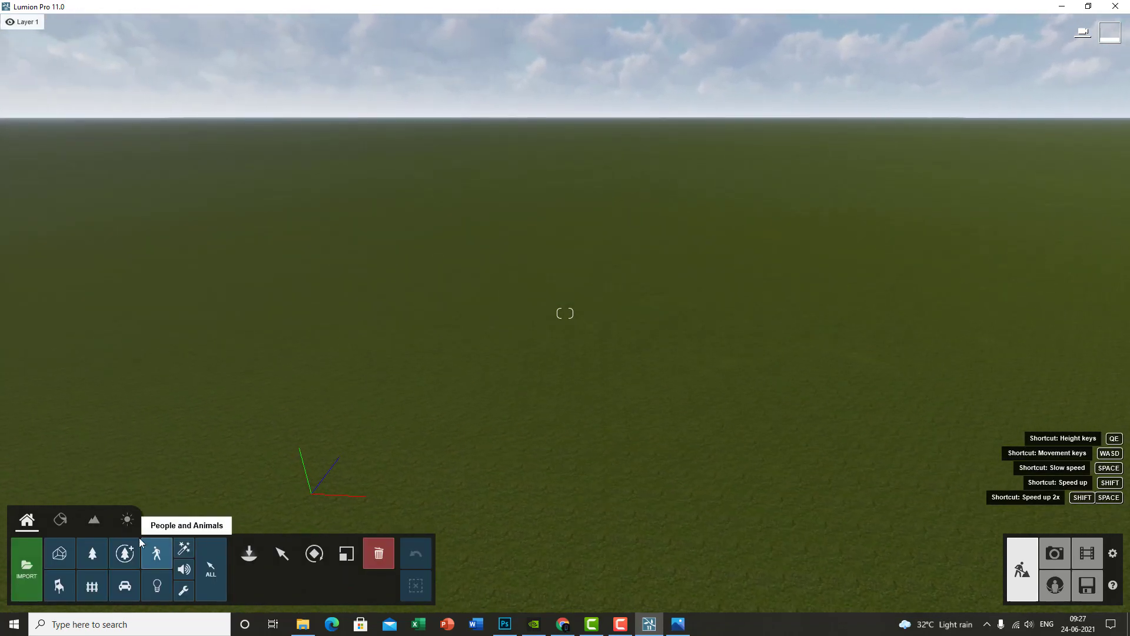
click(94, 524)
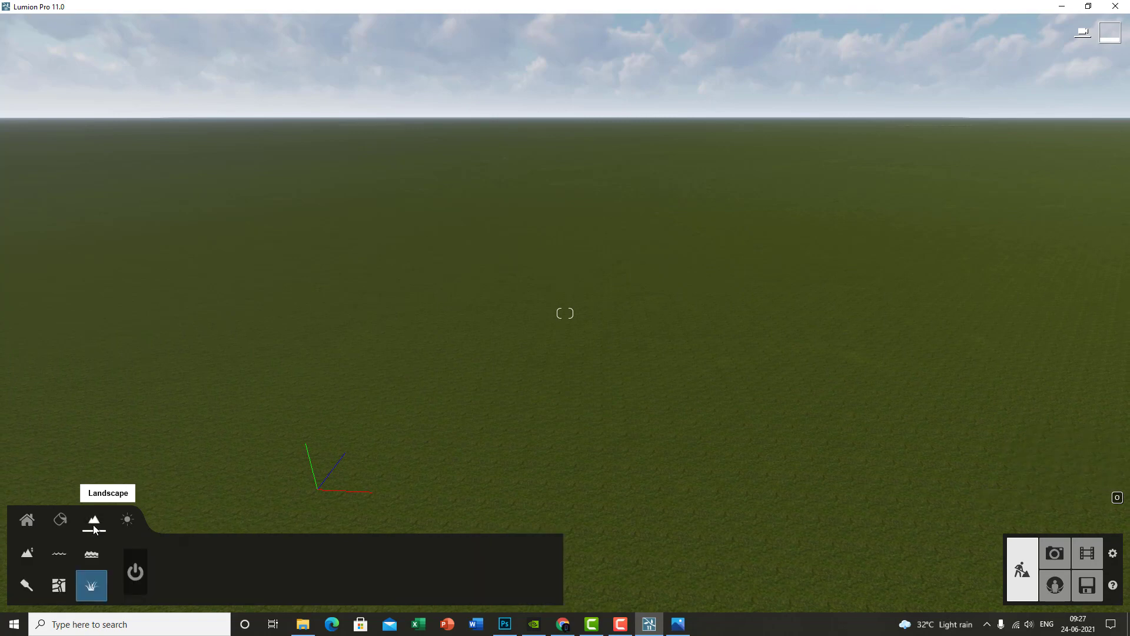
click(20, 549)
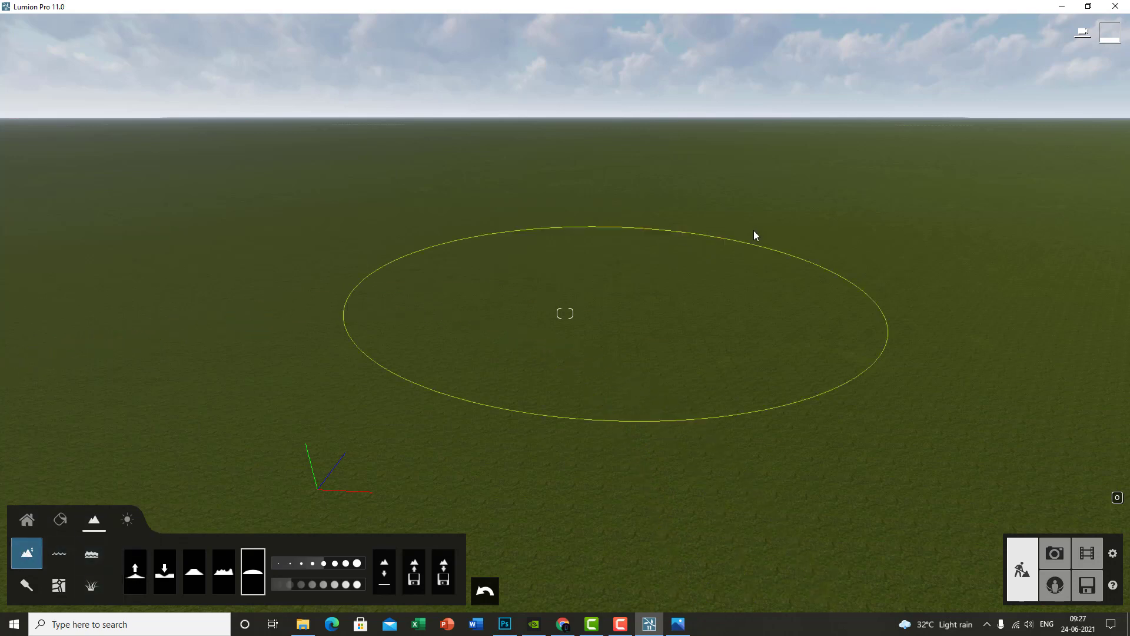
click(135, 572)
drag(637, 300, 561, 321)
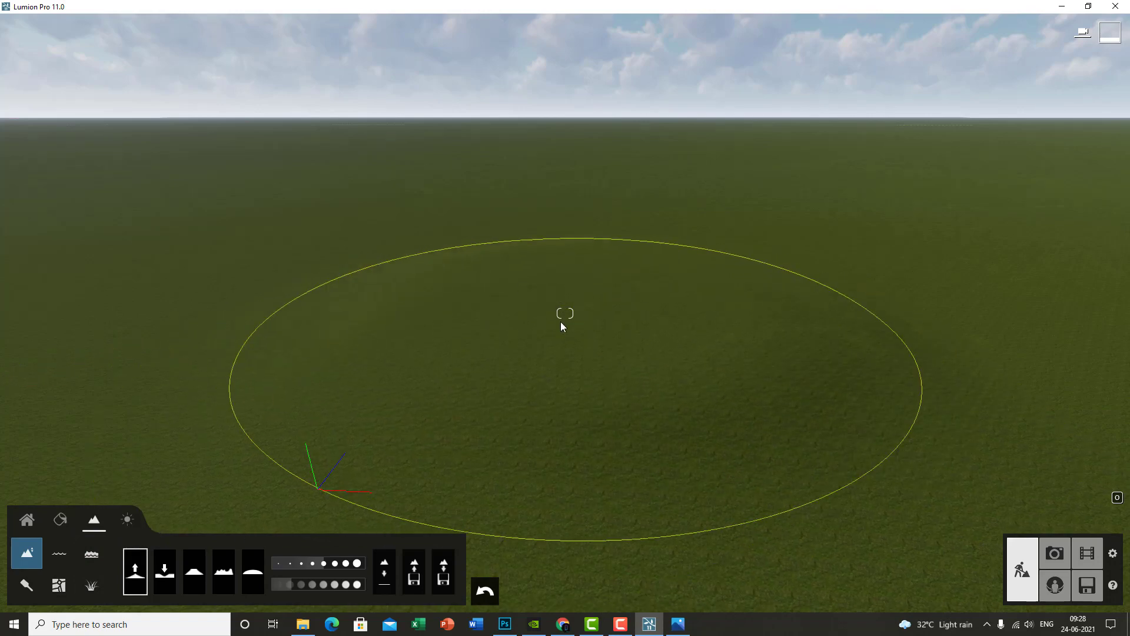
drag(312, 583, 324, 584)
drag(572, 326, 566, 338)
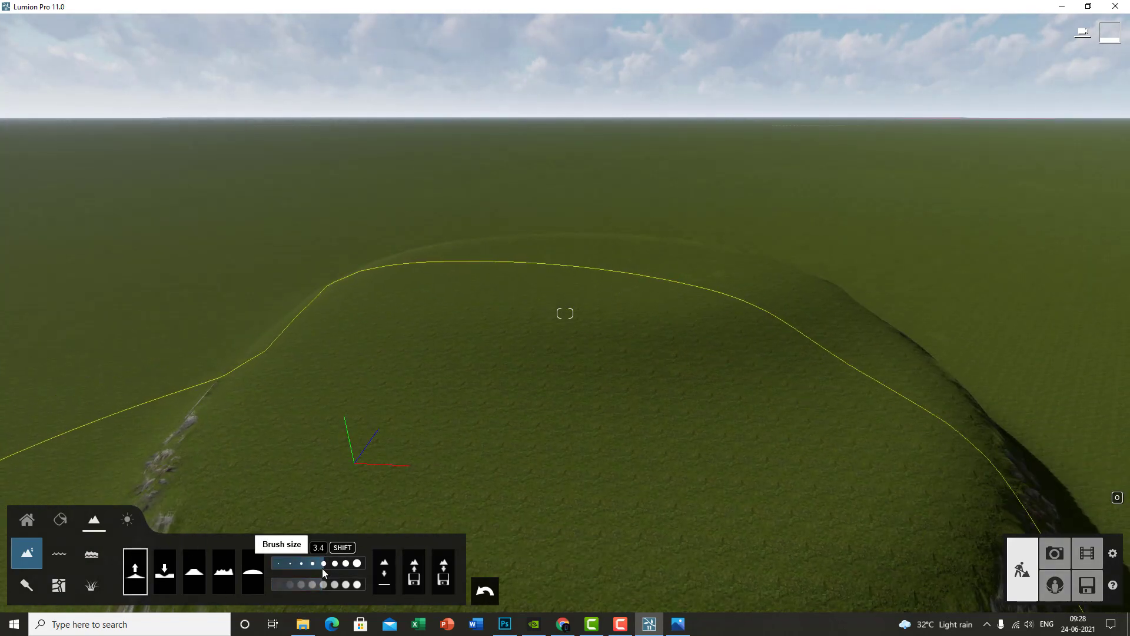
Step: Reduce the terrain brush size and readjust the brush speed for finer sculpting around the mound
drag(323, 566, 303, 564)
right_drag(547, 459, 329, 548)
drag(294, 563, 313, 581)
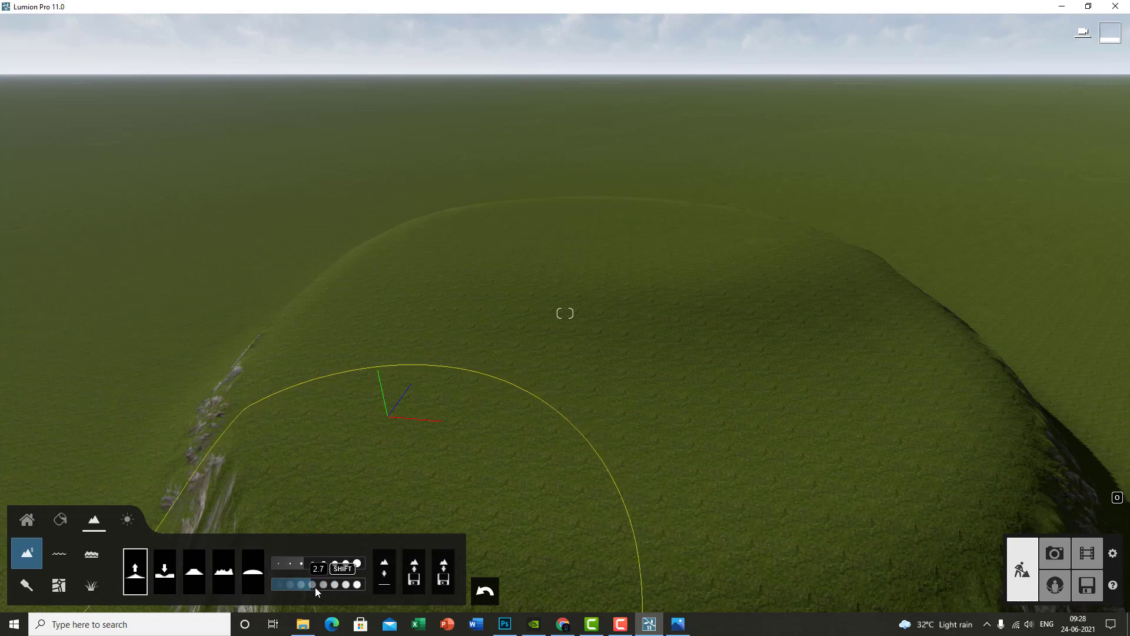
drag(316, 587, 327, 579)
scroll(483, 381, down, 5)
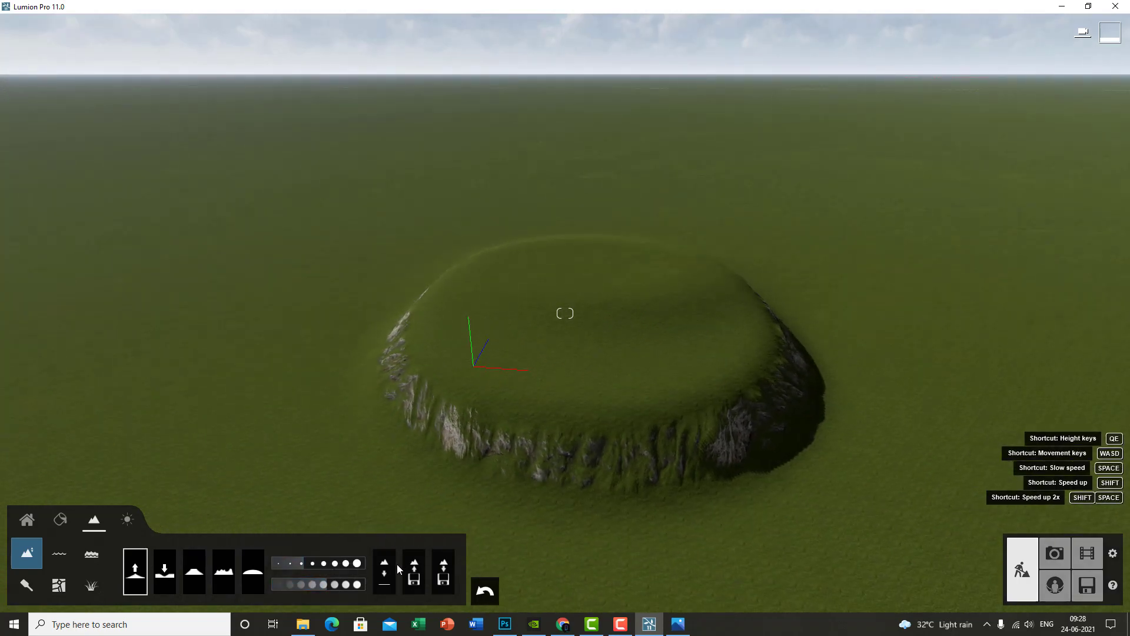
Step: Flatten the entire landscape map, undo the flattening once, and flatten the map again
click(387, 574)
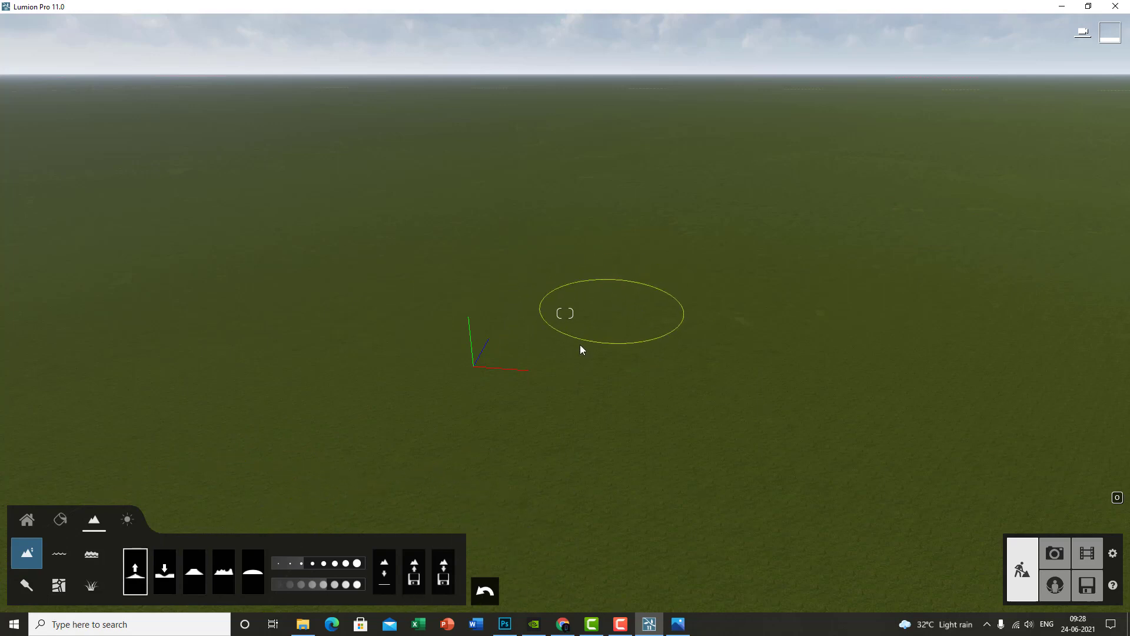
click(489, 592)
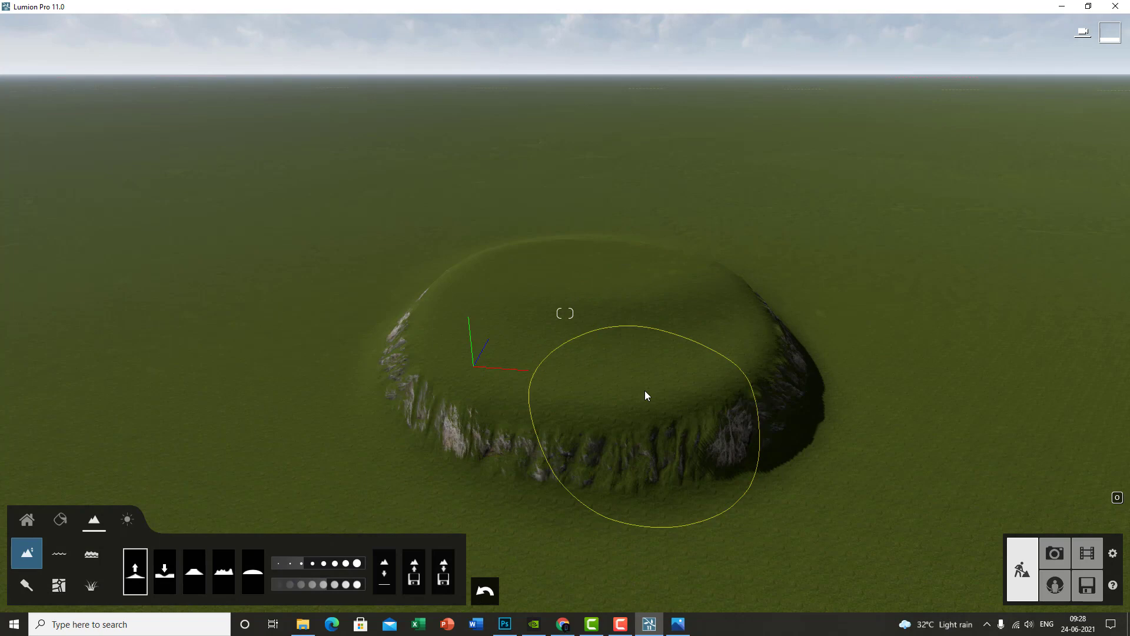
click(387, 576)
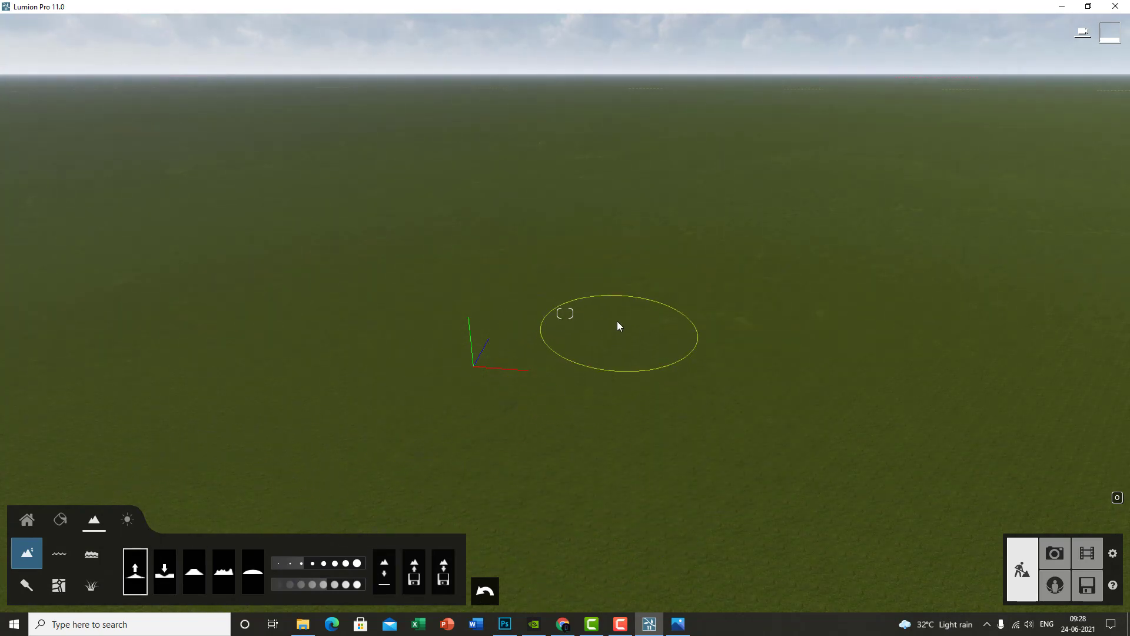
Step: Raise a rocky hill in the middle of the flat terrain and dig it down into a pit with the Lower brush
mouse_move(617, 320)
mouse_down()
mouse_move(562, 313)
mouse_move(706, 323)
mouse_move(690, 266)
mouse_move(801, 327)
mouse_up()
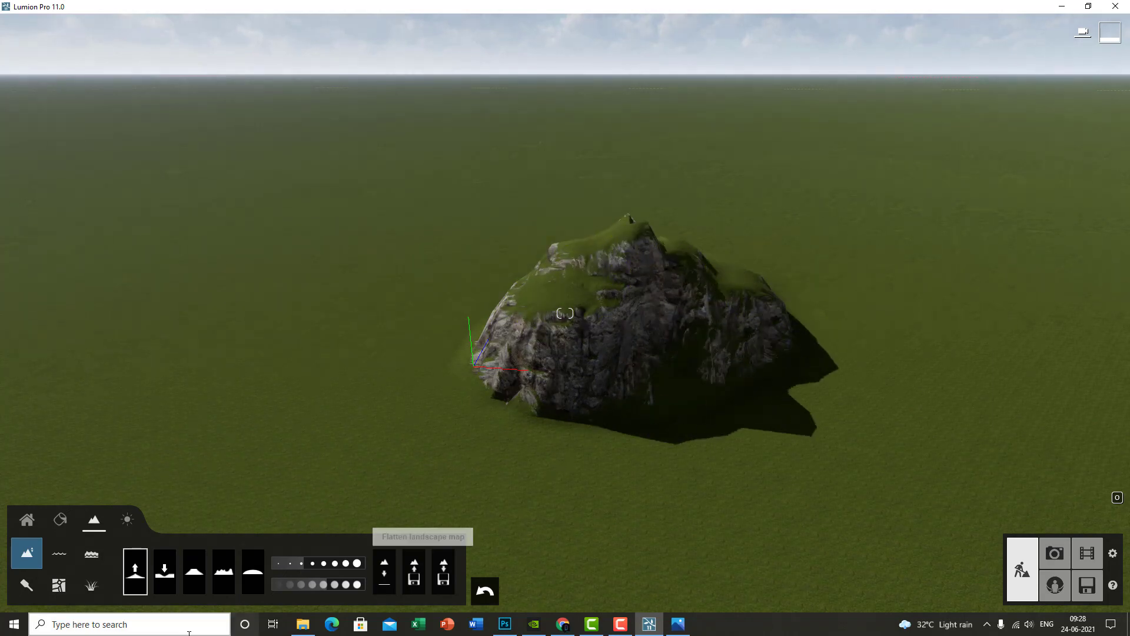
click(168, 580)
mouse_move(625, 329)
mouse_down()
mouse_move(524, 295)
mouse_move(718, 302)
mouse_move(639, 295)
mouse_move(605, 356)
mouse_move(596, 320)
mouse_move(639, 329)
mouse_up()
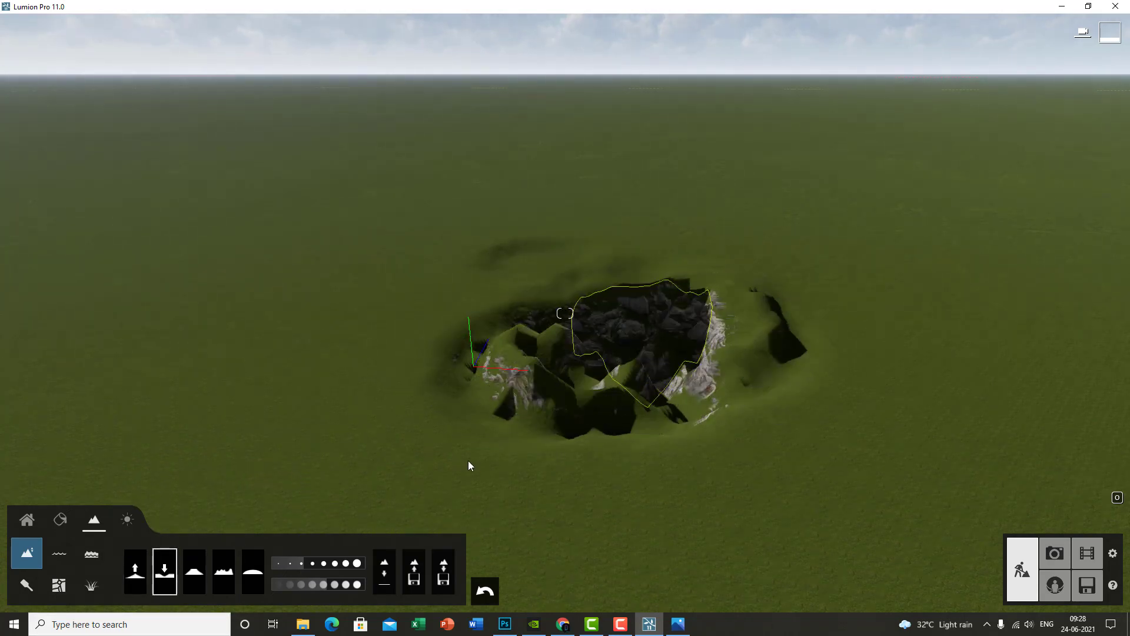
Step: Flatten the floor of the rocky pit and roughen the surrounding ground with the Jitter brush
click(190, 574)
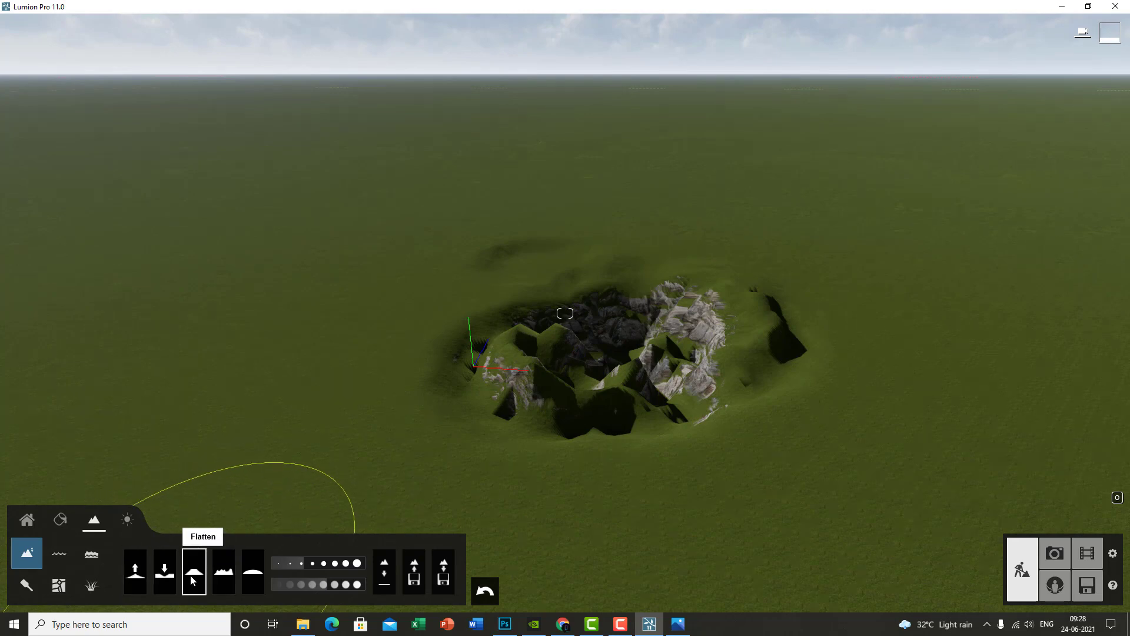
mouse_move(626, 338)
mouse_down()
mouse_move(585, 393)
mouse_move(590, 323)
mouse_move(626, 354)
mouse_move(711, 306)
mouse_move(575, 356)
mouse_move(574, 285)
mouse_move(676, 351)
mouse_move(665, 367)
mouse_up()
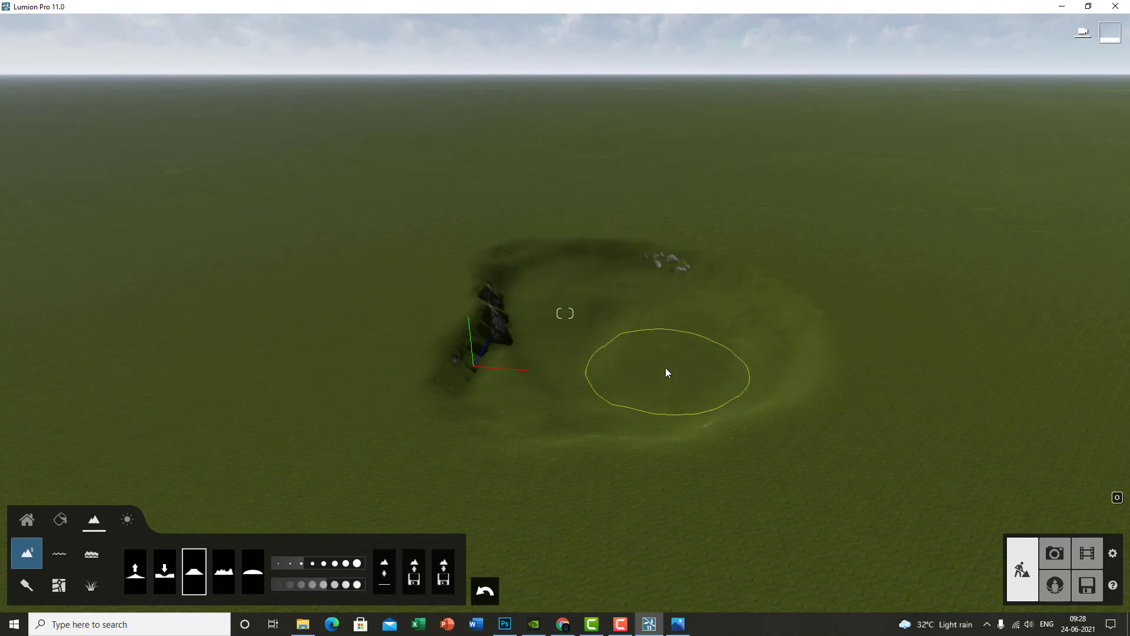
click(224, 571)
mouse_move(445, 236)
mouse_down()
mouse_move(220, 344)
mouse_move(501, 571)
mouse_move(368, 360)
mouse_move(956, 528)
mouse_move(1016, 279)
mouse_move(496, 222)
mouse_move(911, 357)
mouse_move(971, 427)
mouse_up()
Step: Smooth the roughened ground and rocky patches around the pit with the Smooth brush
click(253, 574)
mouse_move(328, 431)
mouse_down()
mouse_move(158, 459)
mouse_move(730, 530)
mouse_move(412, 506)
mouse_move(443, 246)
mouse_up()
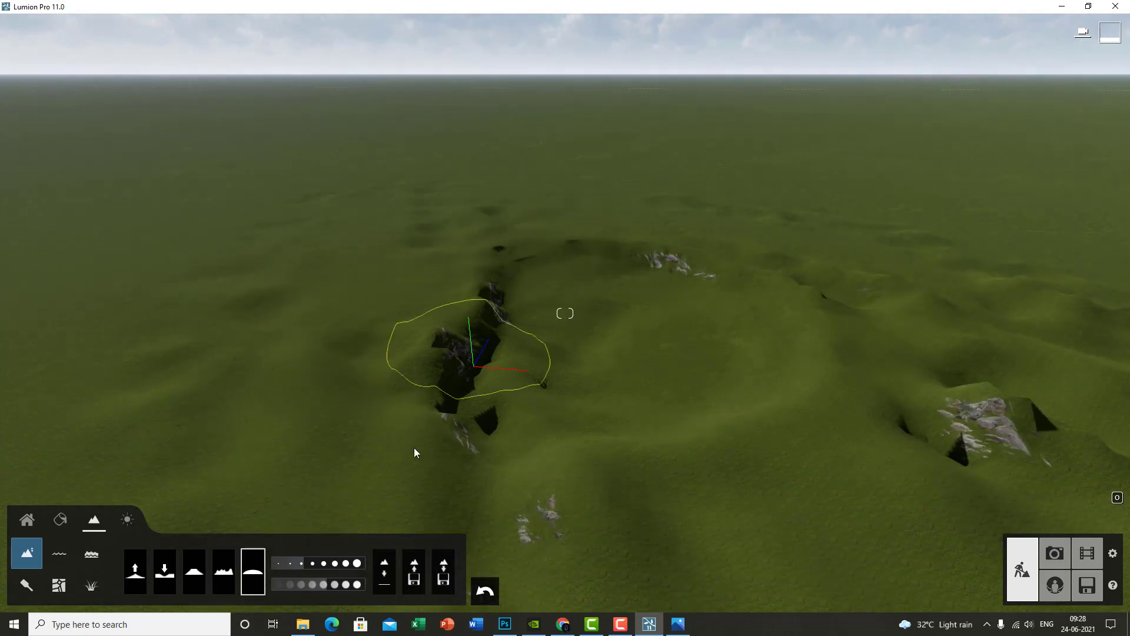
mouse_move(414, 452)
mouse_down()
mouse_move(931, 467)
mouse_move(636, 172)
mouse_move(963, 436)
mouse_move(1081, 259)
mouse_up()
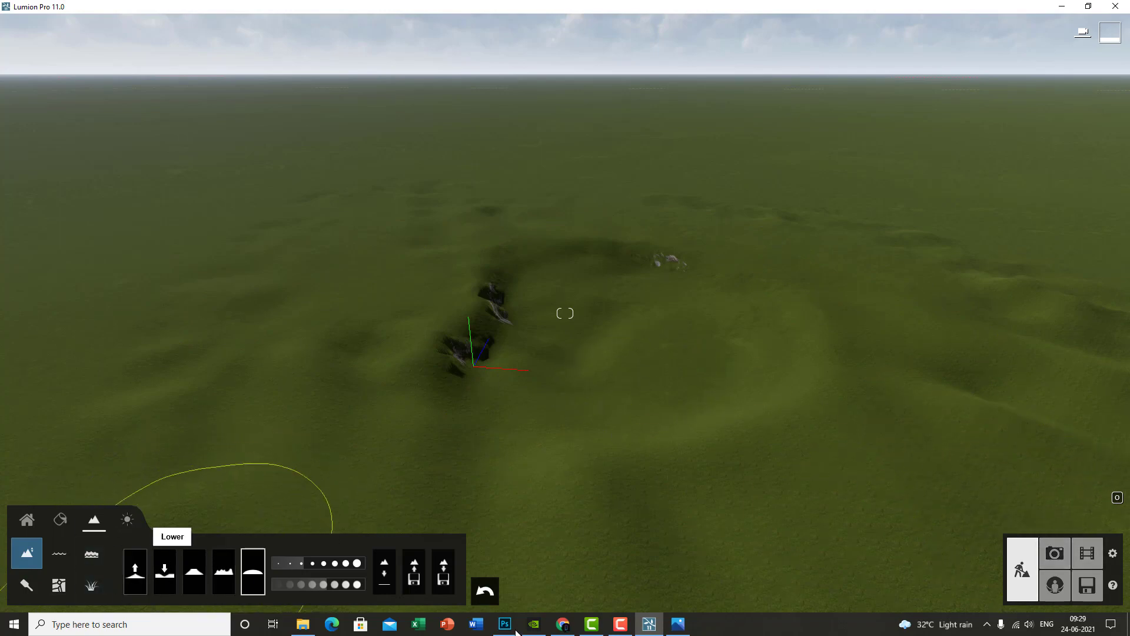
click(678, 624)
click(678, 624)
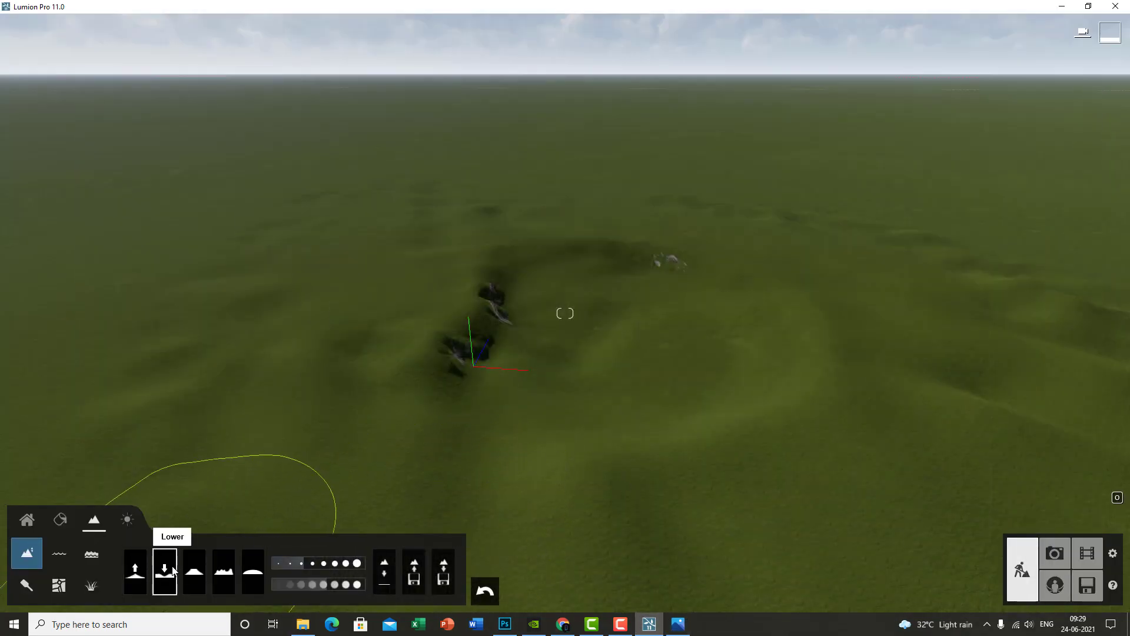
Step: Dig a deep rocky trench through the middle of the terrain with the Lower brush at size 3.2 and speed 3.9
click(321, 564)
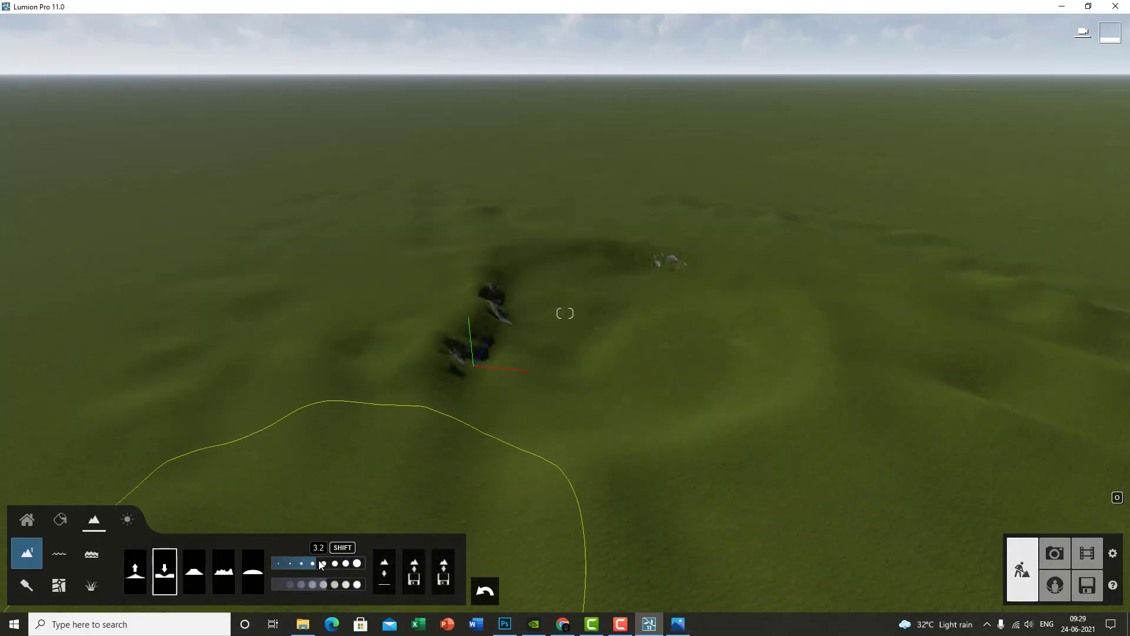
drag(332, 585, 340, 585)
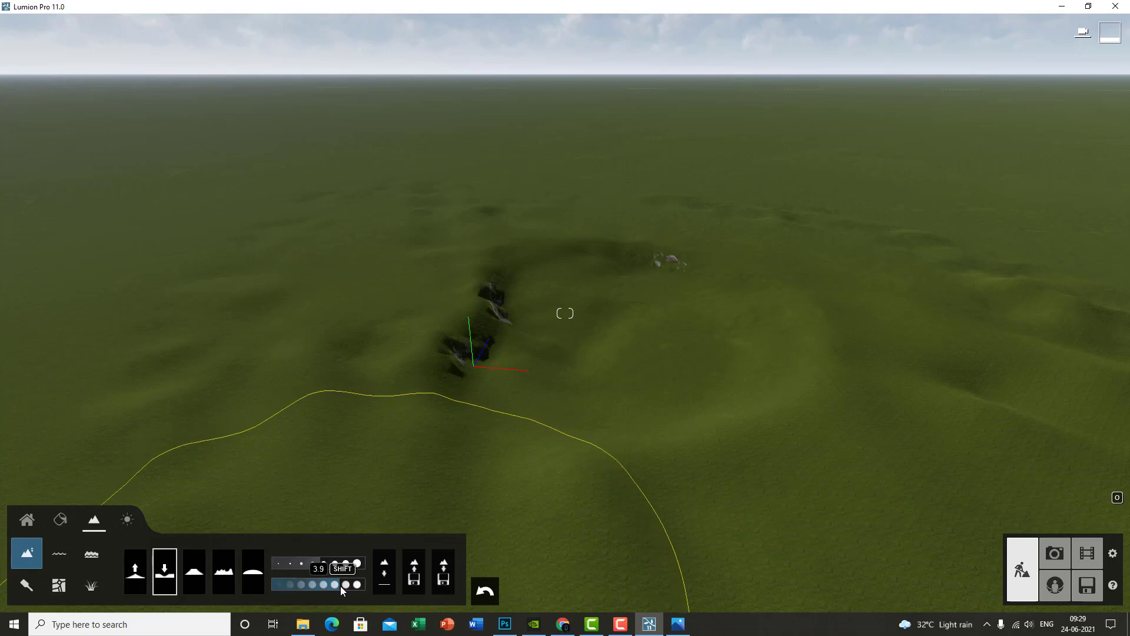
mouse_move(656, 448)
mouse_down()
mouse_move(644, 392)
mouse_move(655, 525)
mouse_move(610, 415)
mouse_move(541, 301)
mouse_move(540, 232)
mouse_move(636, 245)
mouse_move(642, 195)
mouse_move(522, 179)
mouse_move(545, 241)
mouse_move(533, 260)
mouse_up()
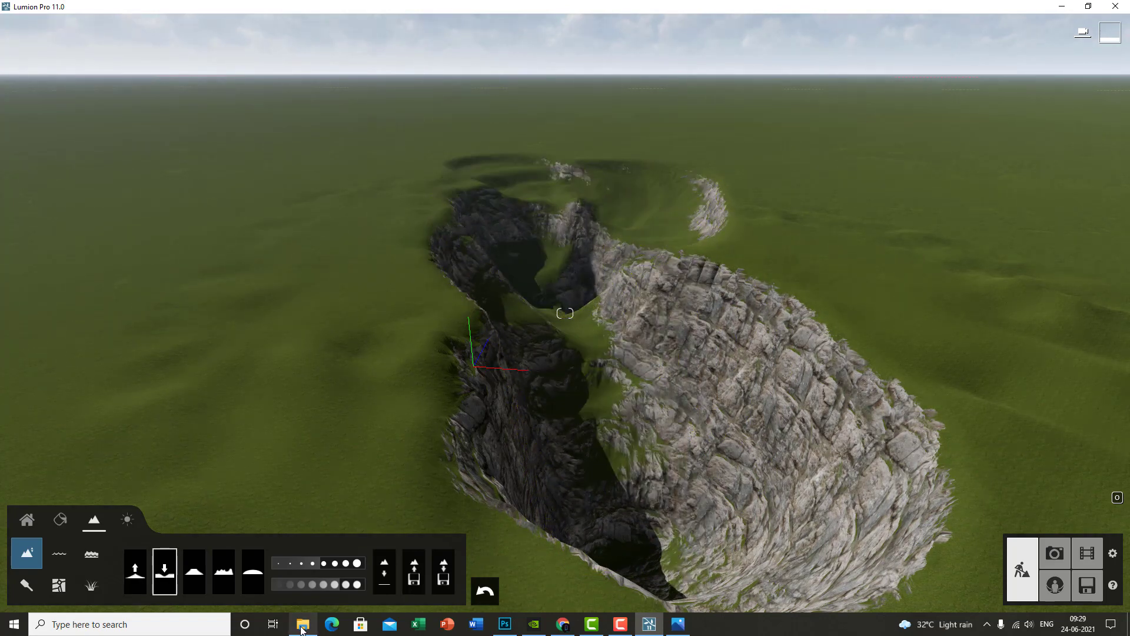
Step: Increase the brush speed further and deepen and widen the trench into a large canyon with the Lower brush
click(350, 584)
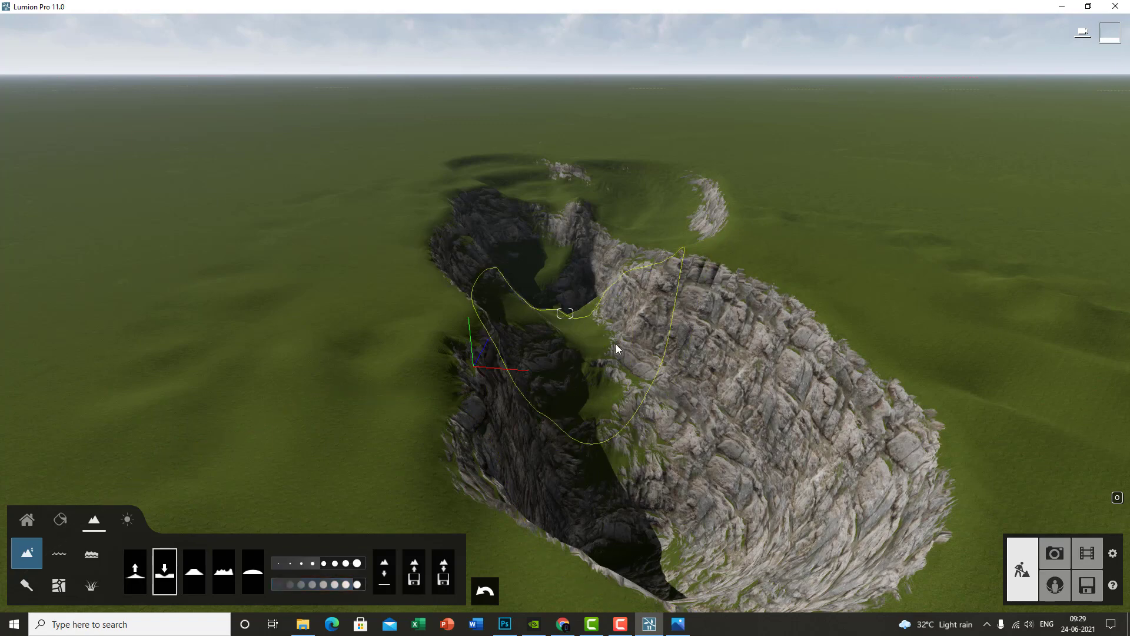
mouse_move(616, 345)
mouse_down()
mouse_move(532, 242)
mouse_move(572, 363)
mouse_move(600, 358)
mouse_move(595, 219)
mouse_move(534, 163)
mouse_move(571, 318)
mouse_move(547, 231)
mouse_move(506, 161)
mouse_move(553, 361)
mouse_move(621, 500)
mouse_move(677, 577)
mouse_move(469, 411)
mouse_move(523, 535)
mouse_move(789, 596)
mouse_move(827, 484)
mouse_move(670, 327)
mouse_move(568, 281)
mouse_move(389, 592)
mouse_move(501, 559)
mouse_move(515, 344)
mouse_up()
scroll(514, 343, down, 5)
right_drag(515, 343, 516, 351)
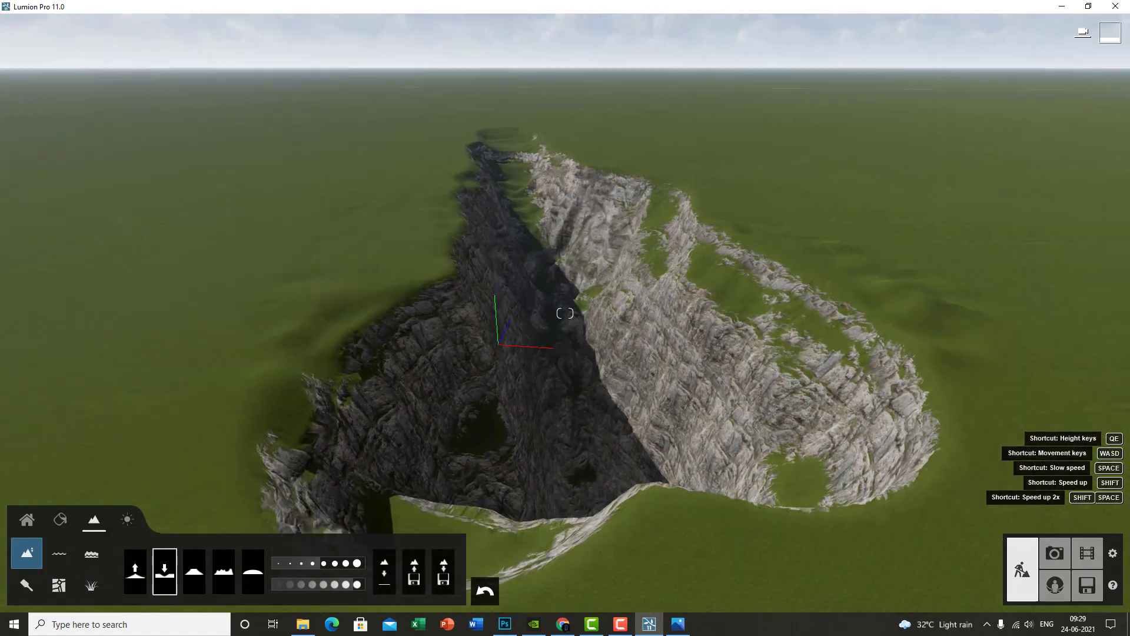
Step: Flatten level ledges into the canyon's side walls and smooth the canyon's slopes and rim
click(195, 571)
mouse_move(364, 375)
mouse_down()
mouse_move(476, 206)
mouse_move(475, 323)
mouse_move(594, 337)
mouse_move(563, 378)
mouse_move(485, 184)
mouse_move(505, 106)
mouse_up()
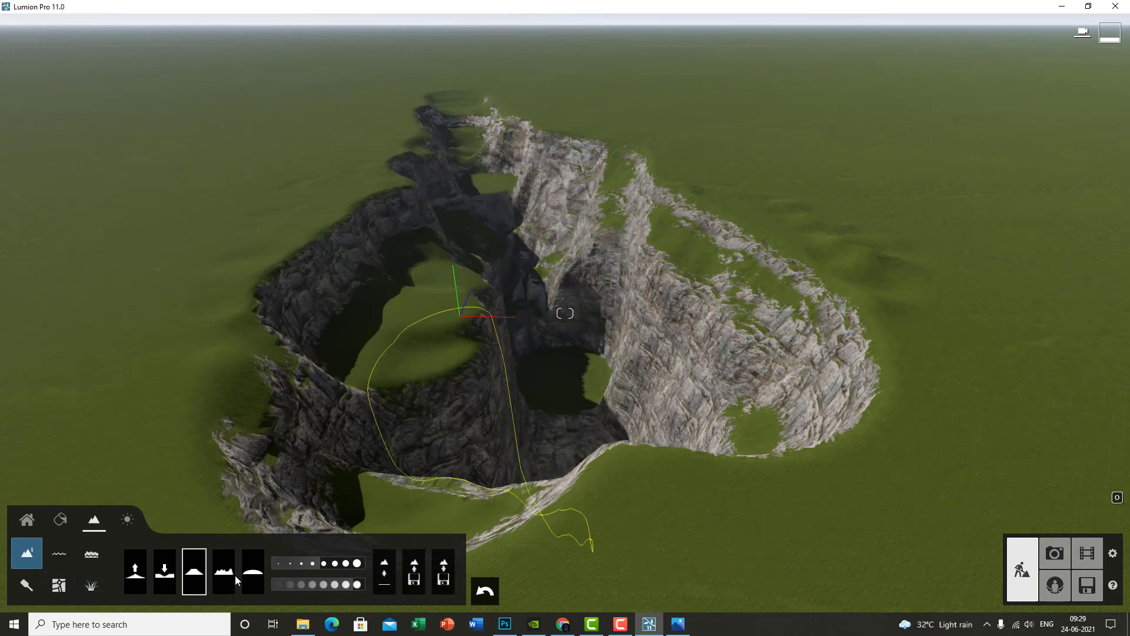
click(253, 571)
mouse_move(438, 379)
mouse_down()
mouse_move(247, 511)
mouse_move(740, 502)
mouse_move(569, 511)
mouse_move(766, 386)
mouse_move(525, 160)
mouse_up()
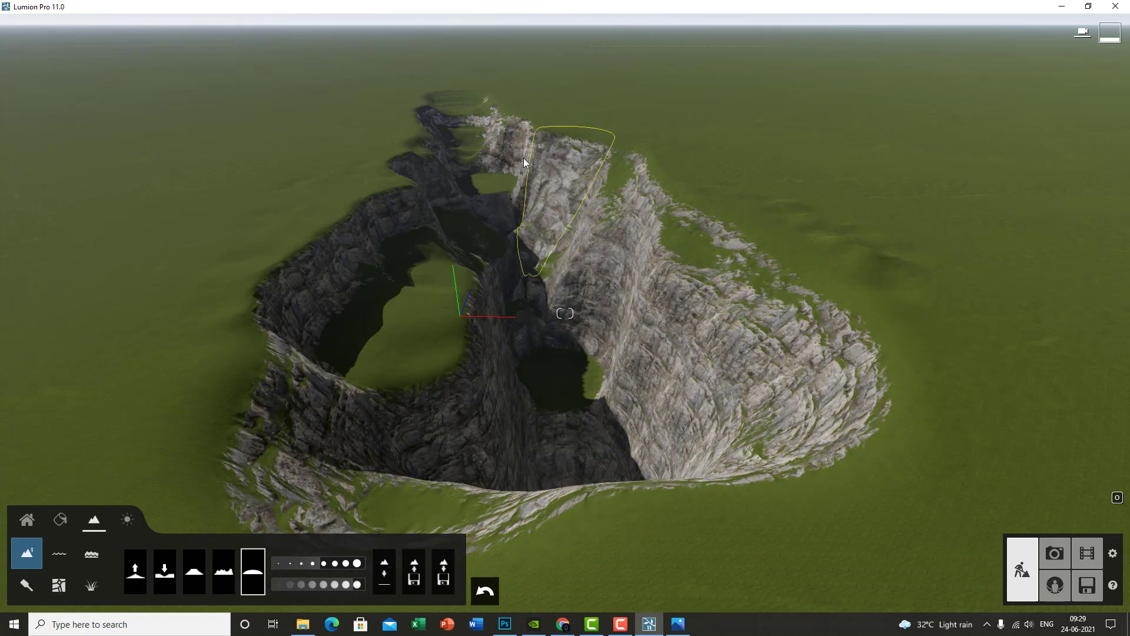
mouse_move(375, 141)
mouse_down()
mouse_move(379, 213)
mouse_move(379, 200)
mouse_move(283, 315)
mouse_move(263, 400)
mouse_move(290, 449)
mouse_move(777, 560)
mouse_move(670, 525)
mouse_move(873, 440)
mouse_move(842, 316)
mouse_move(708, 210)
mouse_move(665, 152)
mouse_move(571, 331)
mouse_move(498, 165)
mouse_up()
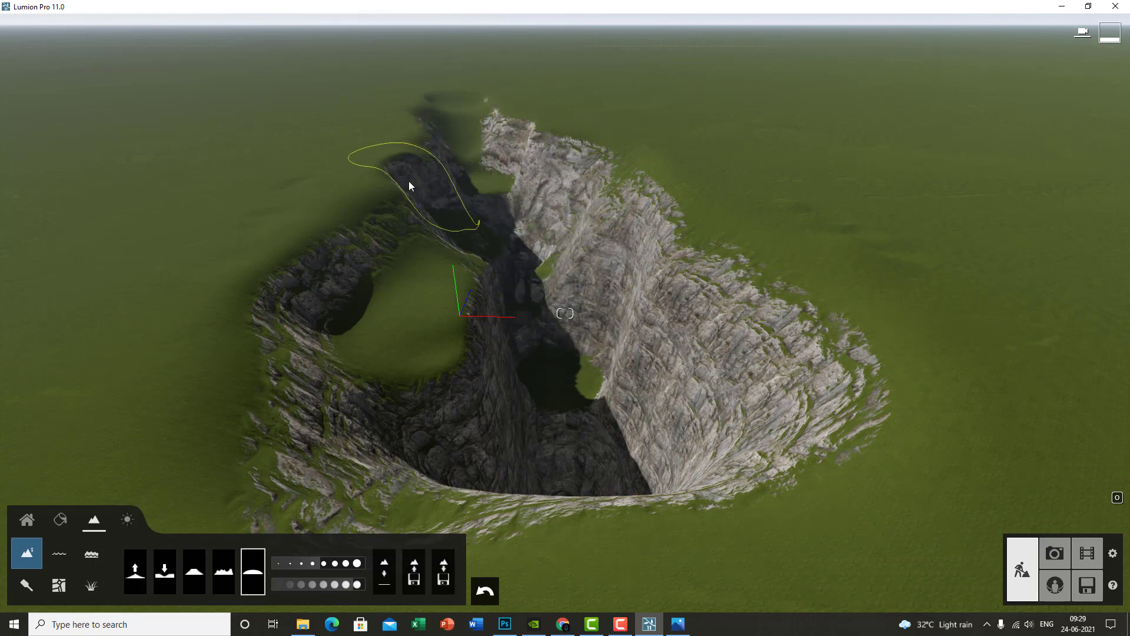
mouse_move(409, 181)
mouse_down()
mouse_move(442, 355)
mouse_move(538, 478)
mouse_up()
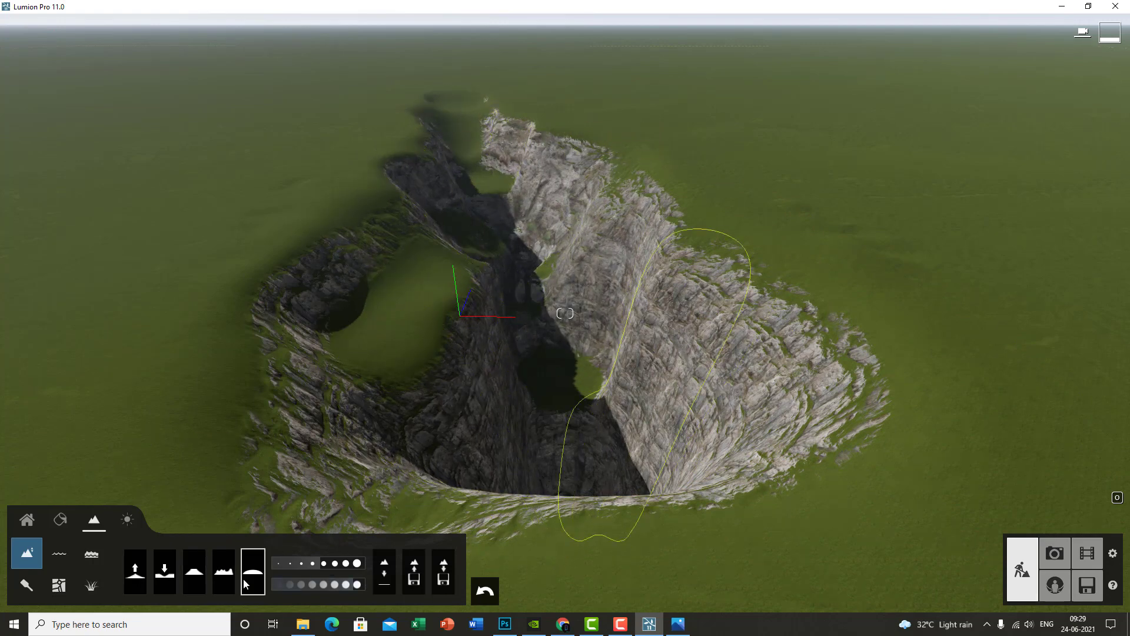
Step: Roughen the ground on both sides of the canyon into uneven hills with the Jitter brush
click(224, 586)
mouse_move(112, 288)
mouse_down()
mouse_move(216, 120)
mouse_move(209, 250)
mouse_move(147, 459)
mouse_move(512, 46)
mouse_up()
mouse_move(1031, 263)
mouse_down()
mouse_move(1054, 320)
mouse_move(671, 109)
mouse_up()
drag(201, 155, 355, 98)
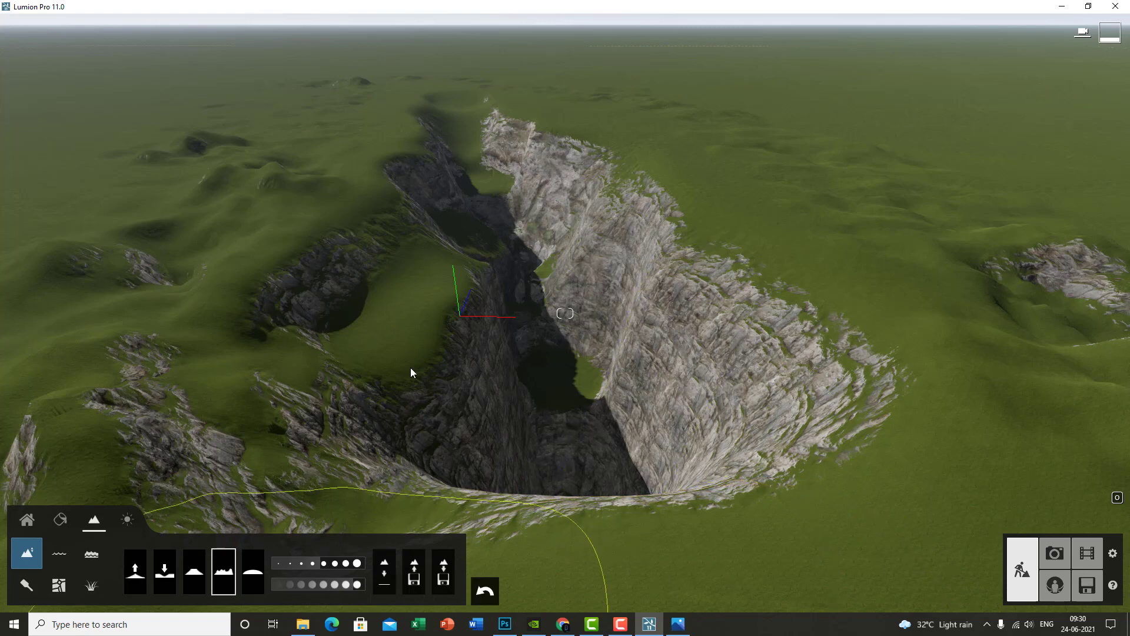
Step: Place a water surface beside the canyon, stretched to cover its full extent, and delete it again
click(59, 559)
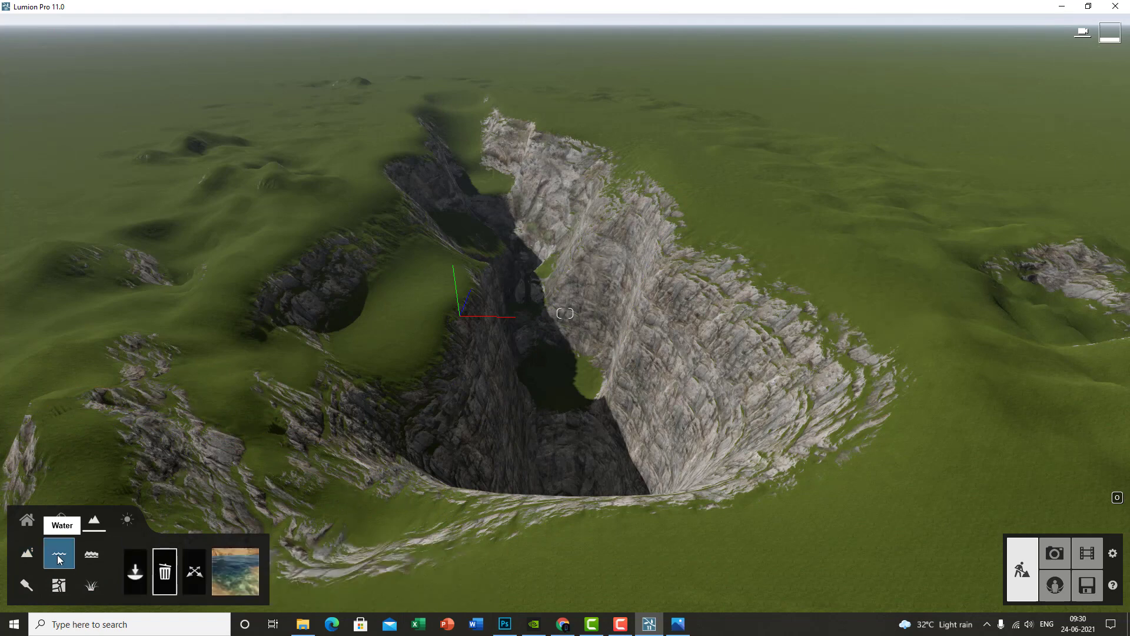
click(254, 577)
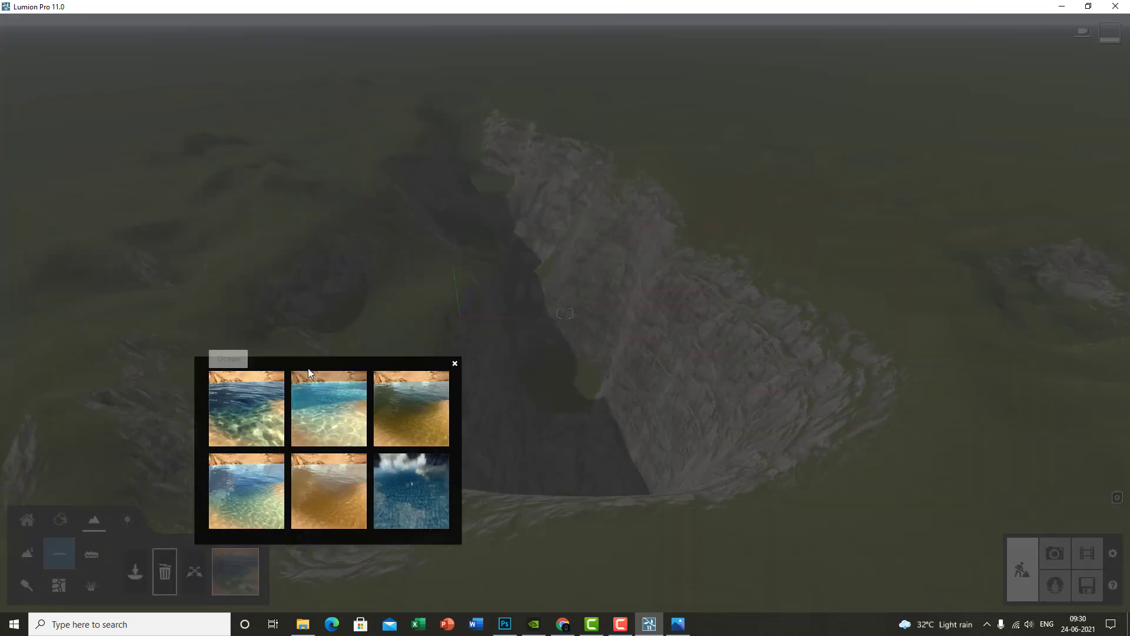
click(140, 576)
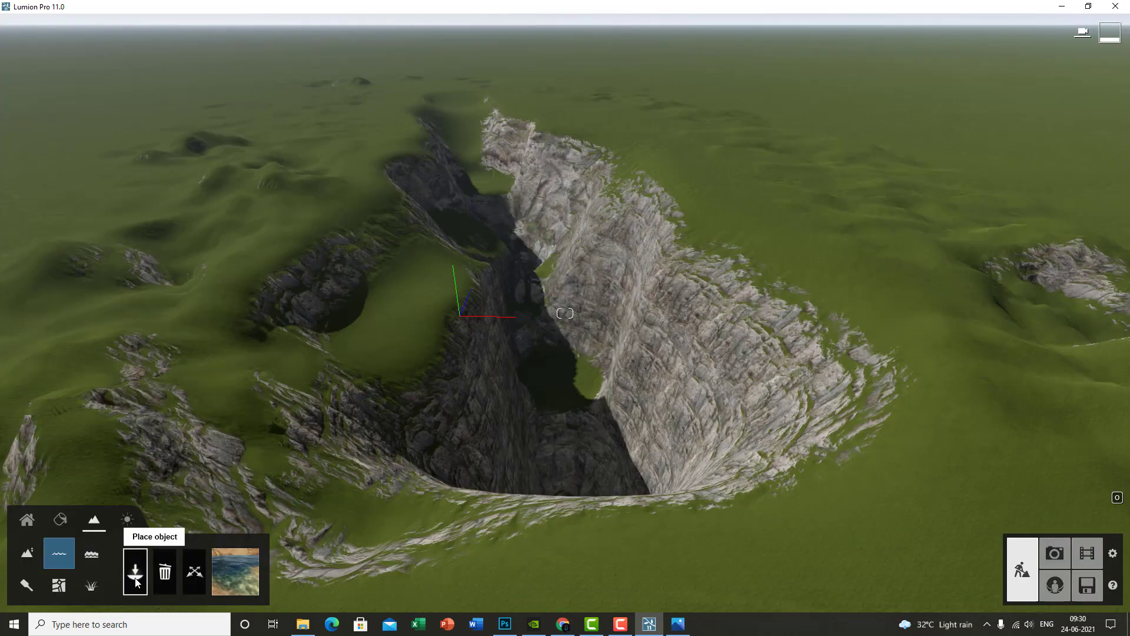
click(387, 341)
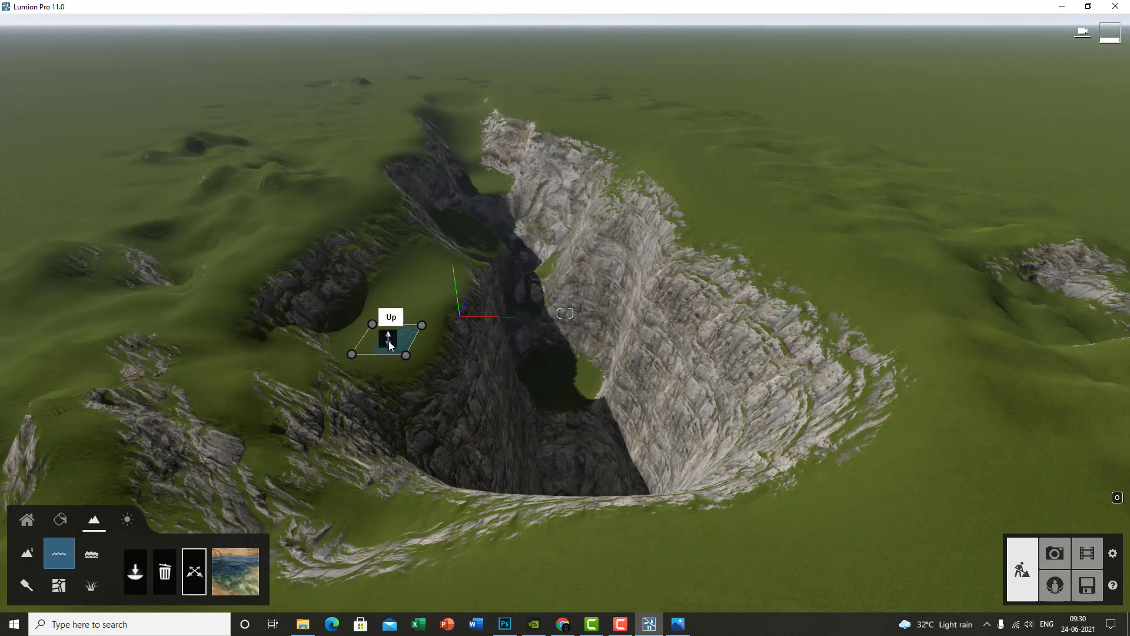
drag(450, 386, 870, 574)
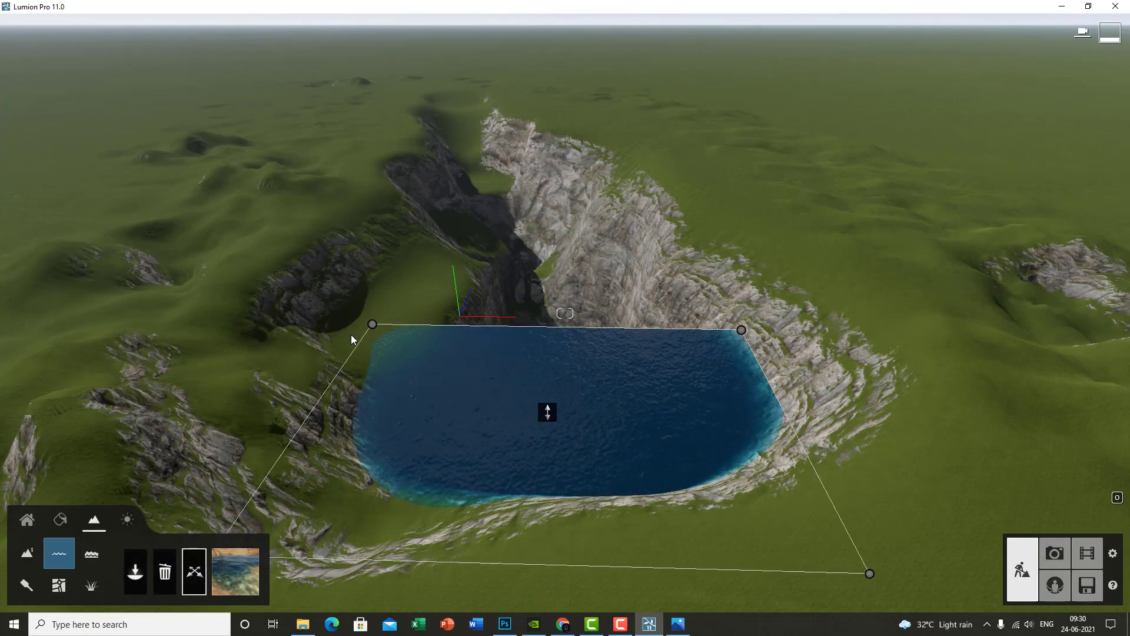
drag(373, 326, 420, 100)
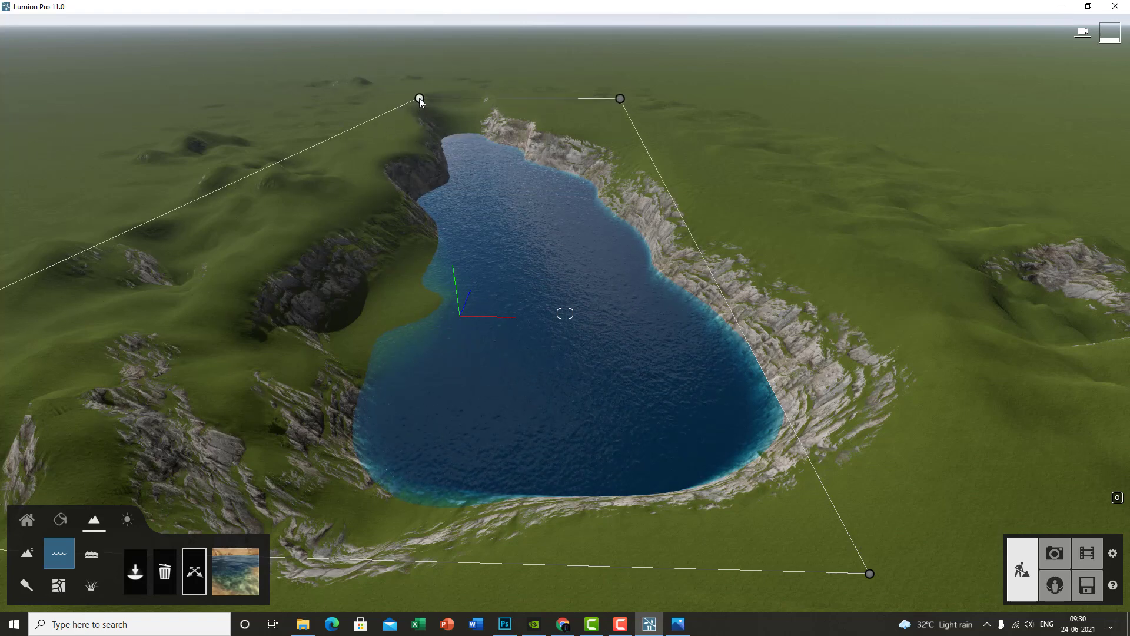
drag(474, 154, 437, 55)
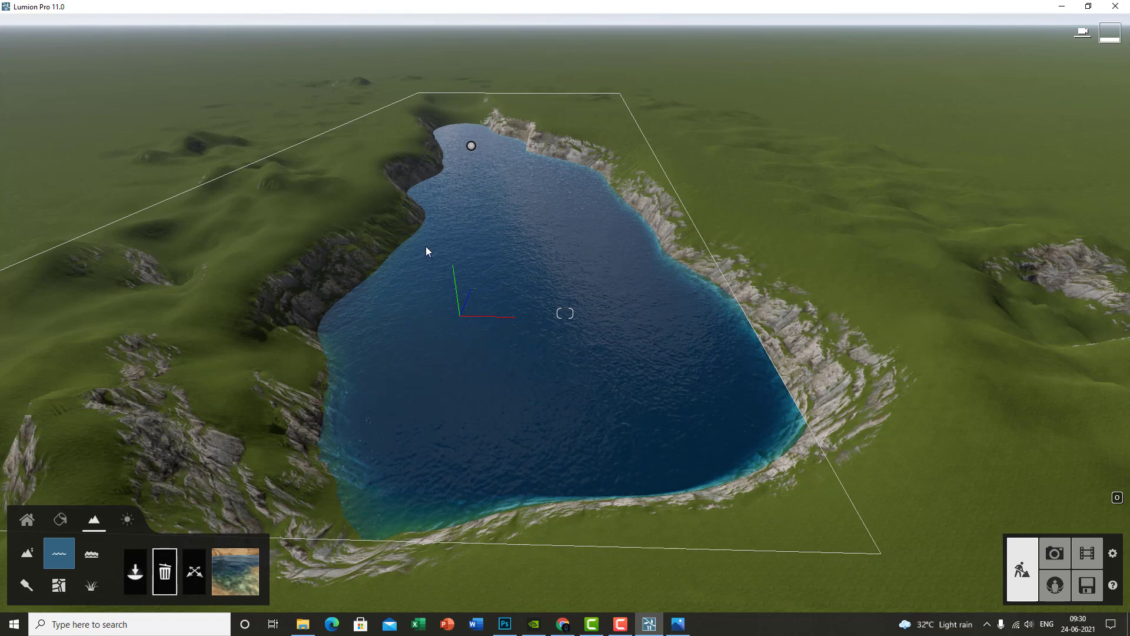
click(469, 147)
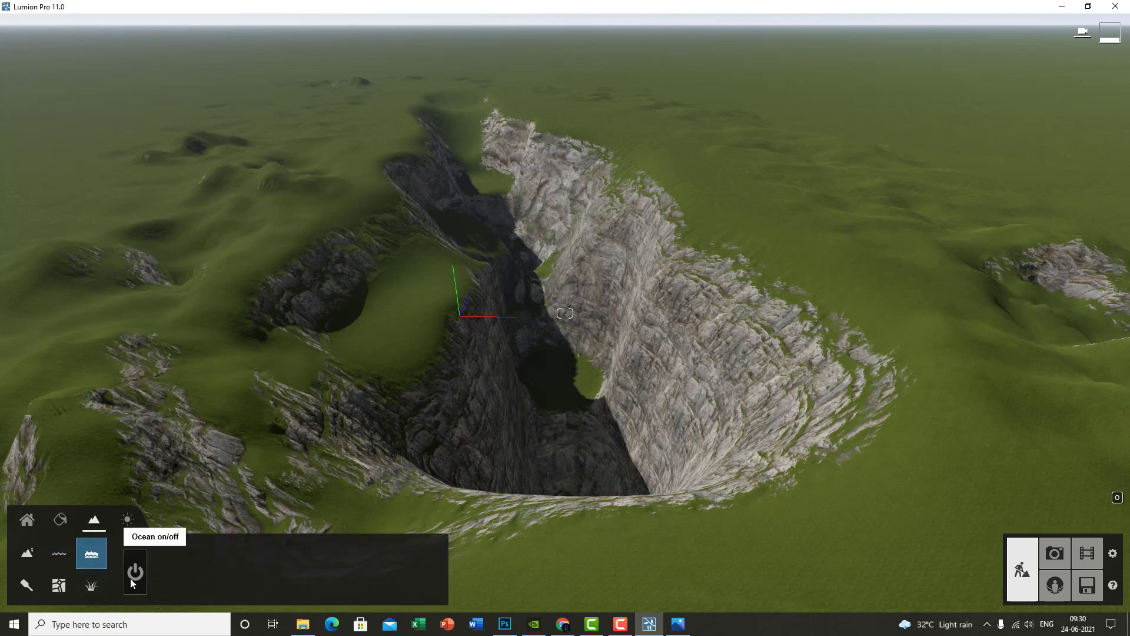
Step: Turn on the ocean and lower its height until the water fills only the canyon and nearby hollows
click(135, 572)
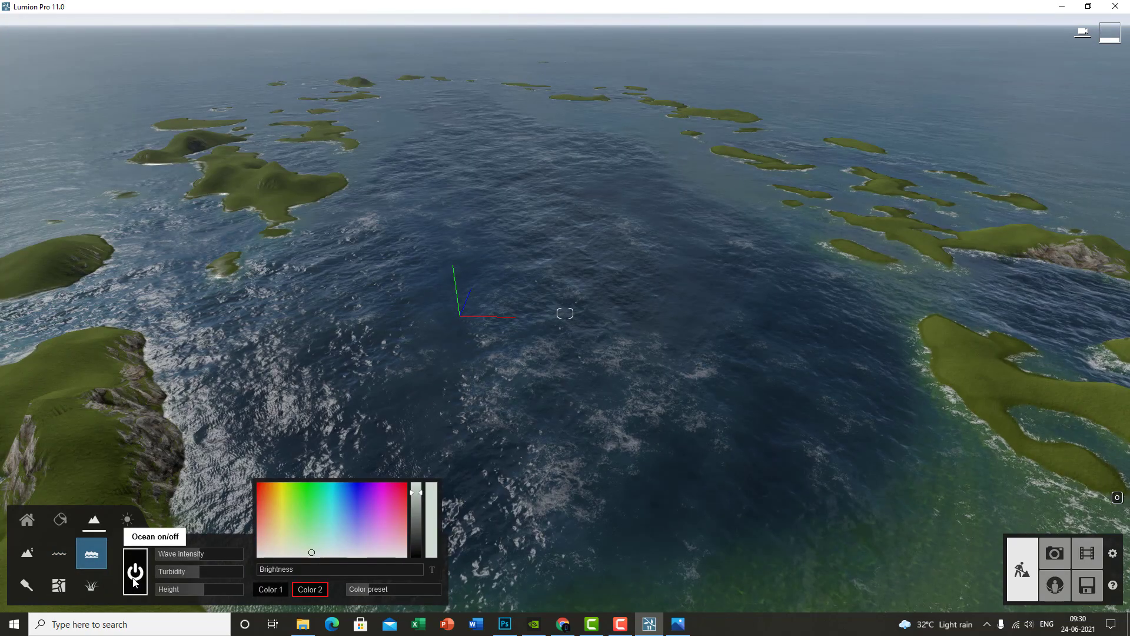
right_drag(565, 313, 386, 241)
mouse_move(201, 593)
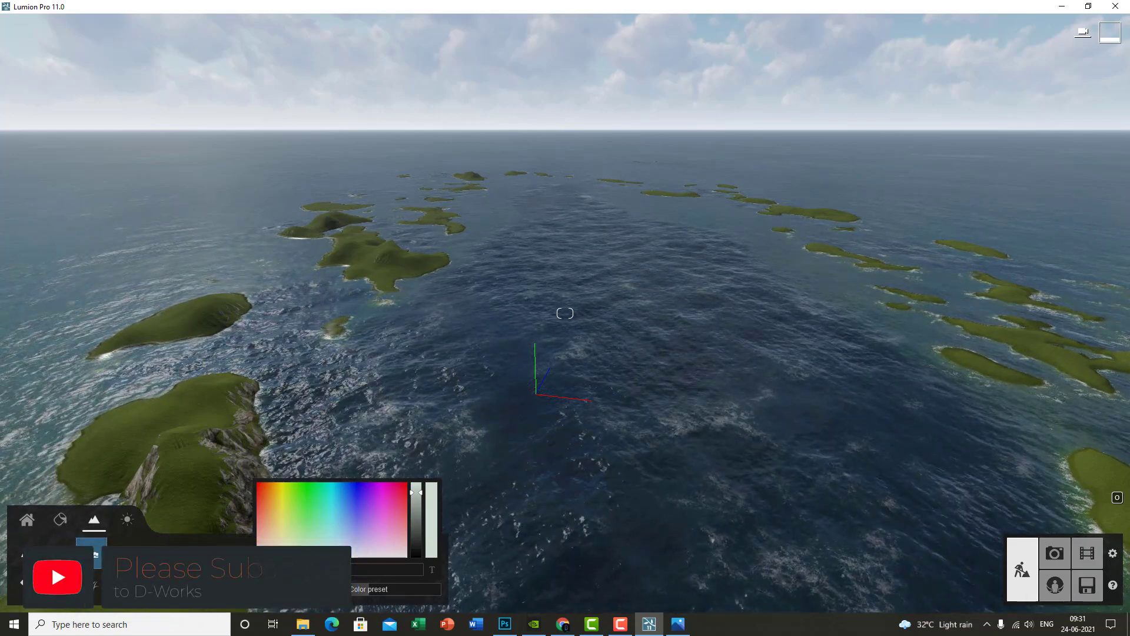
drag(206, 588, 86, 595)
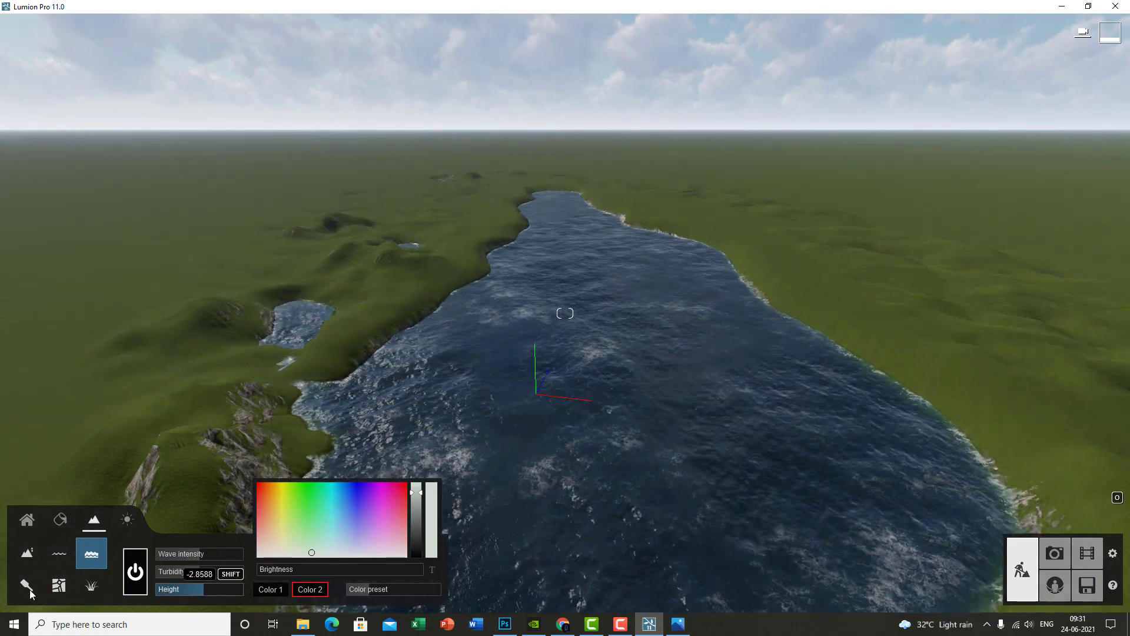
drag(44, 589, 44, 588)
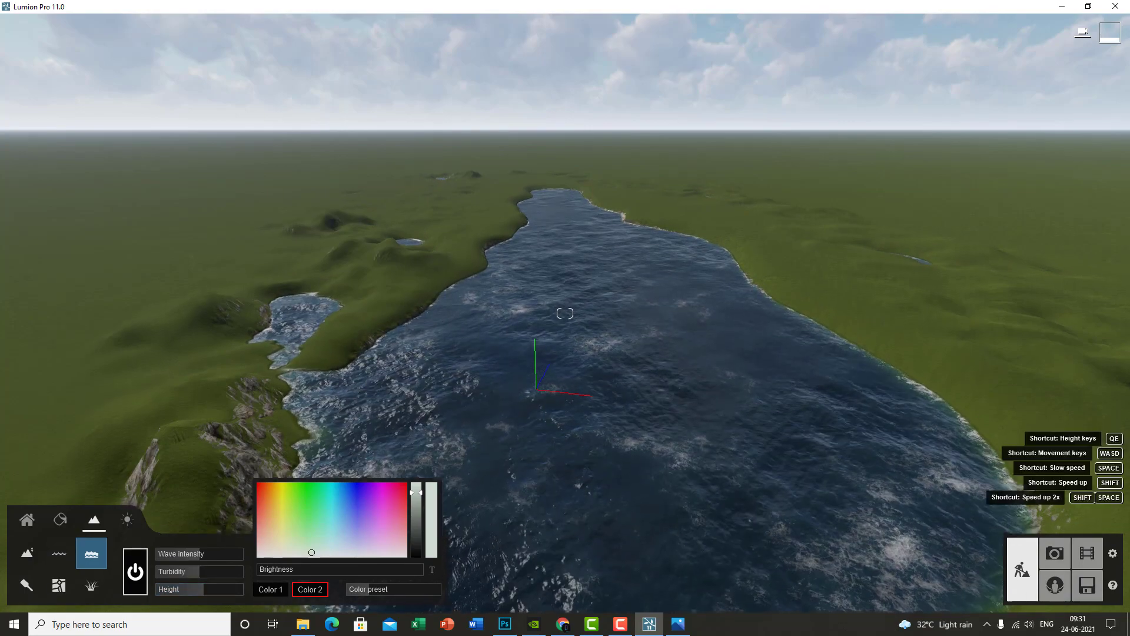
Step: Change the ocean's colour preset to a darker, greyer water tone
mouse_move(574, 256)
right_down()
mouse_move(706, 227)
mouse_move(571, 237)
right_up()
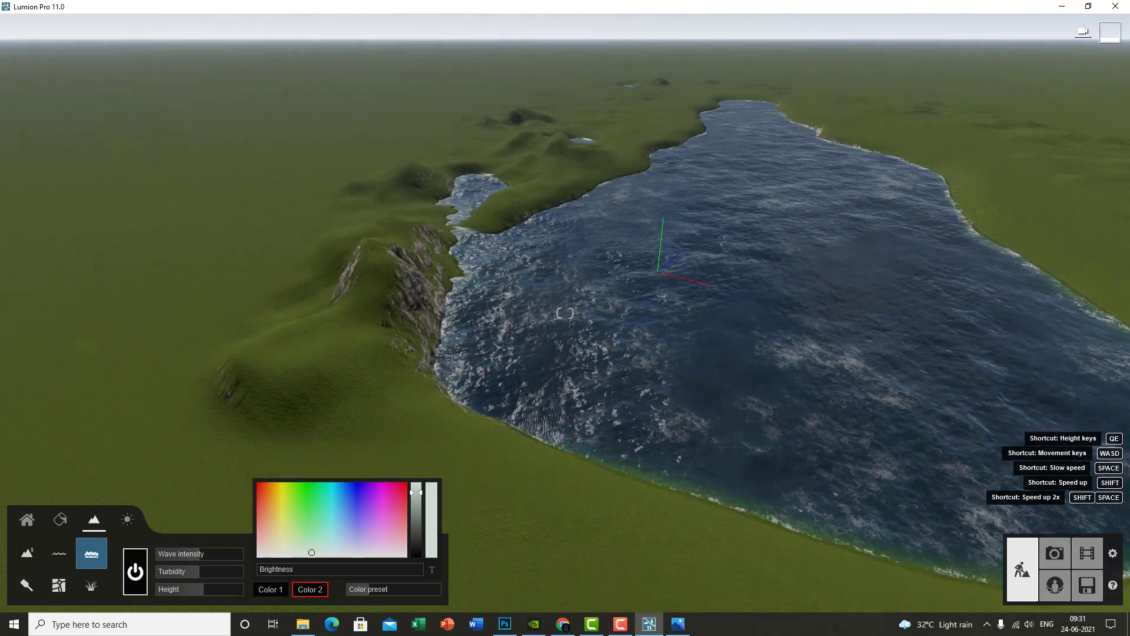
right_drag(729, 372, 751, 385)
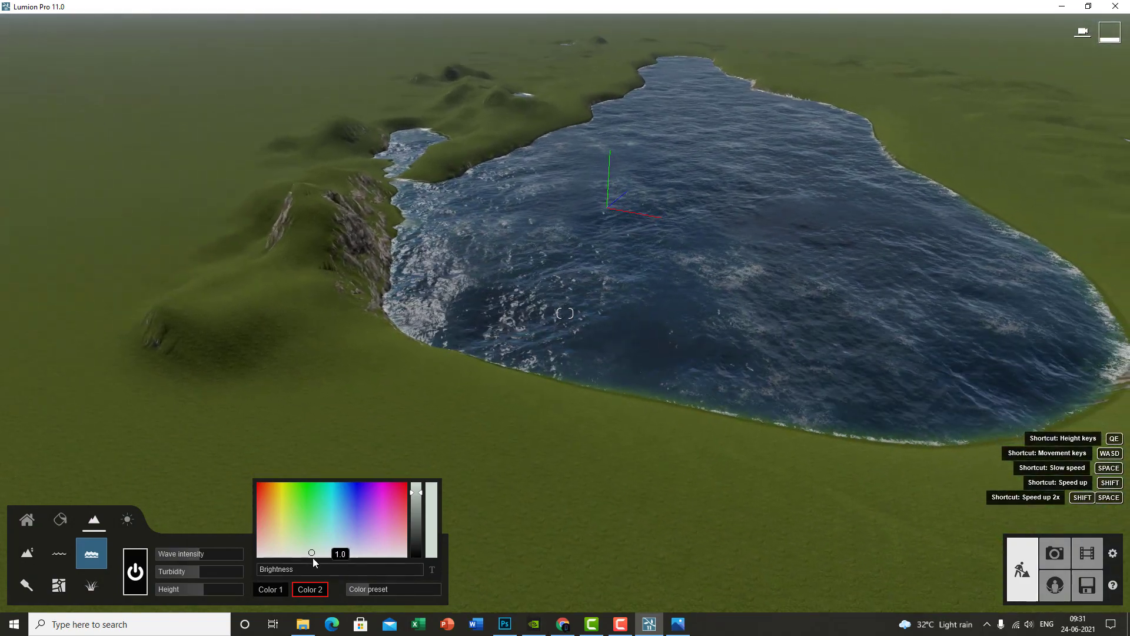
right_drag(532, 534, 665, 468)
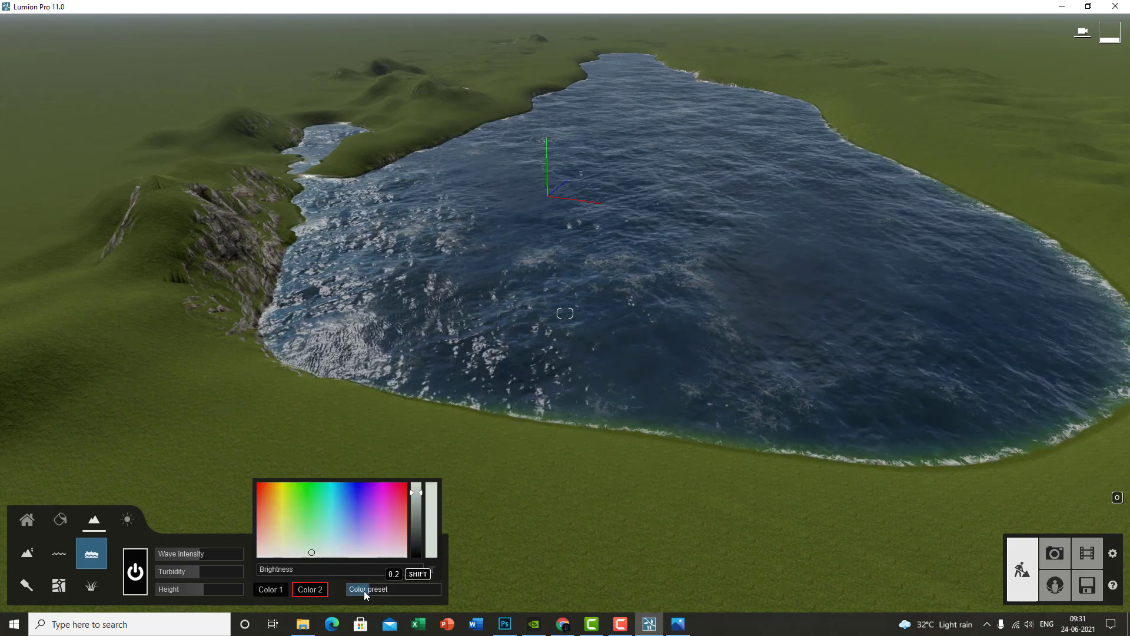
mouse_move(364, 591)
mouse_down()
mouse_move(389, 587)
mouse_move(378, 587)
mouse_up()
right_drag(661, 477, 734, 439)
right_drag(758, 492, 729, 457)
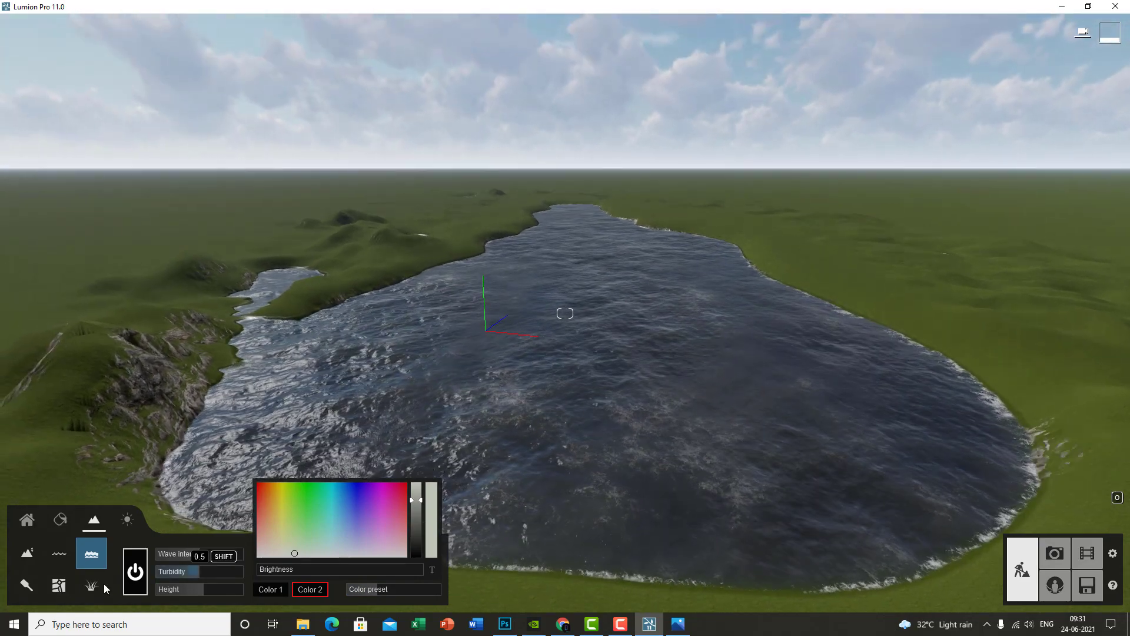
Step: Paint a broad strip of grey gravel on the grass beside the lake and cover its middle with sand
click(30, 589)
right_drag(669, 358, 656, 327)
scroll(669, 358, down, 3)
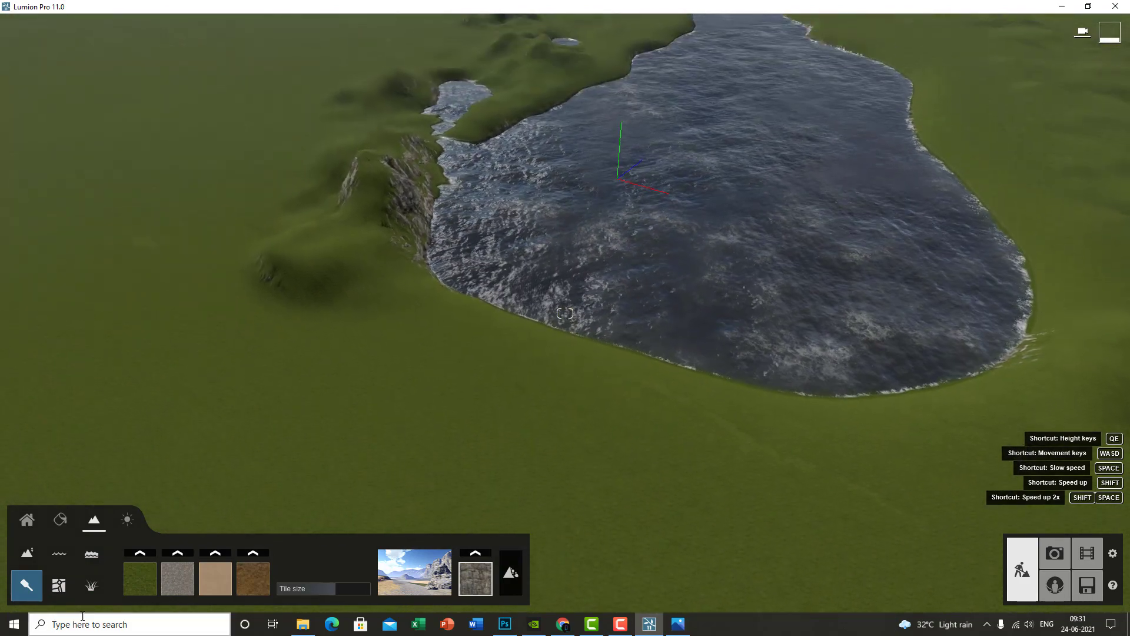
click(137, 578)
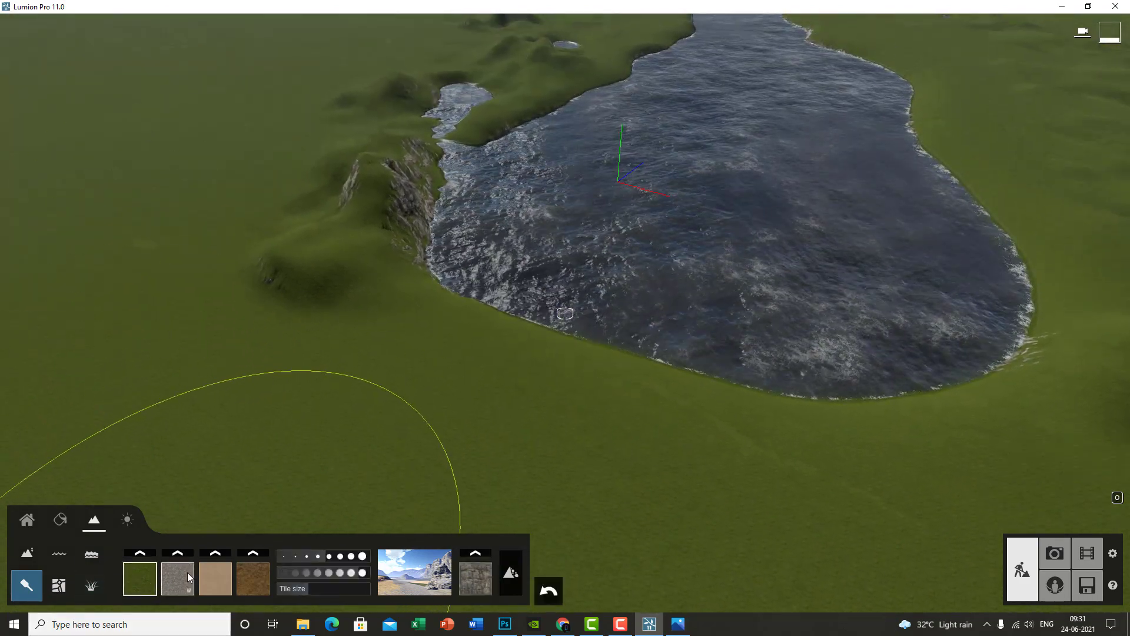
mouse_move(50, 277)
mouse_down()
mouse_move(101, 219)
mouse_move(73, 377)
mouse_up()
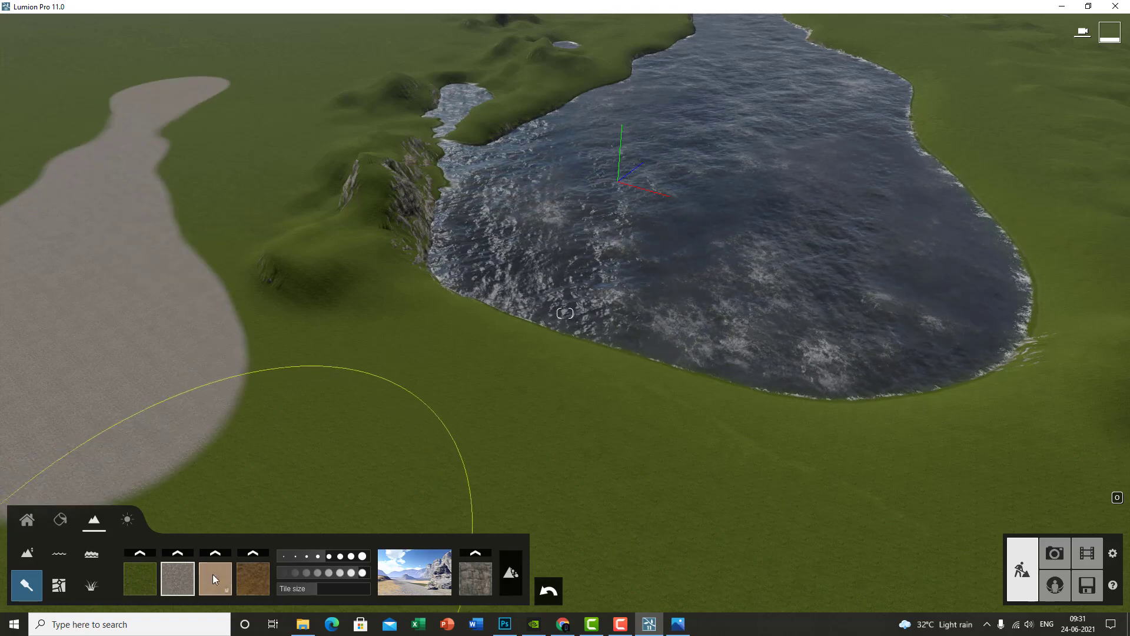
mouse_move(112, 252)
mouse_down()
mouse_move(139, 326)
mouse_move(196, 338)
mouse_up()
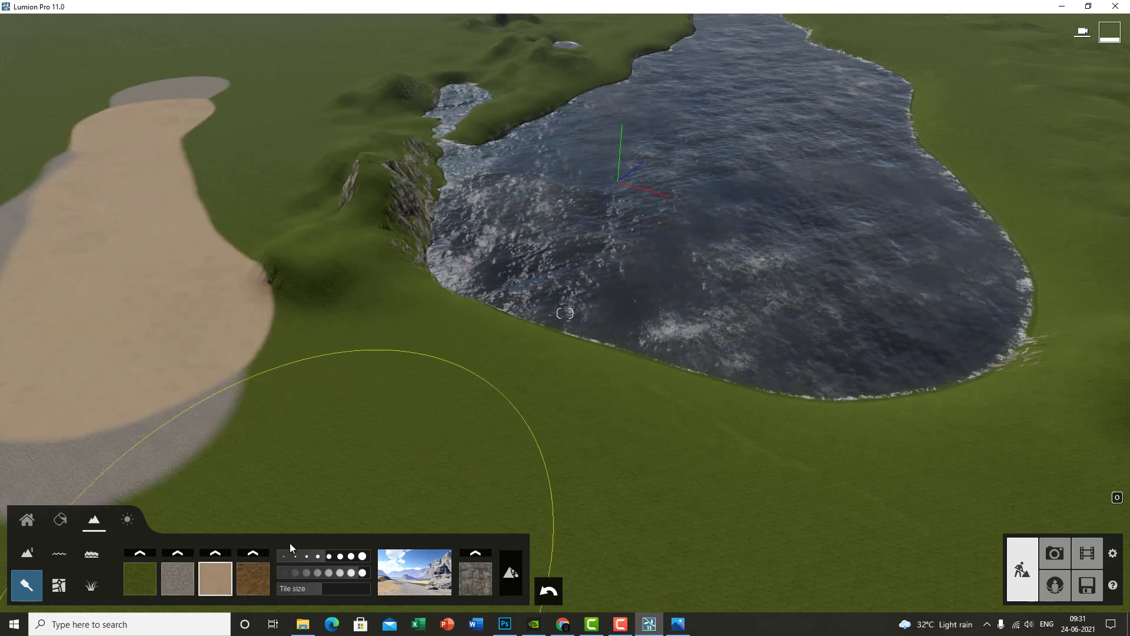
Step: Paint the brown soil texture over the rocky hill and in patches along both lake shores and the near bank
drag(124, 292, 250, 477)
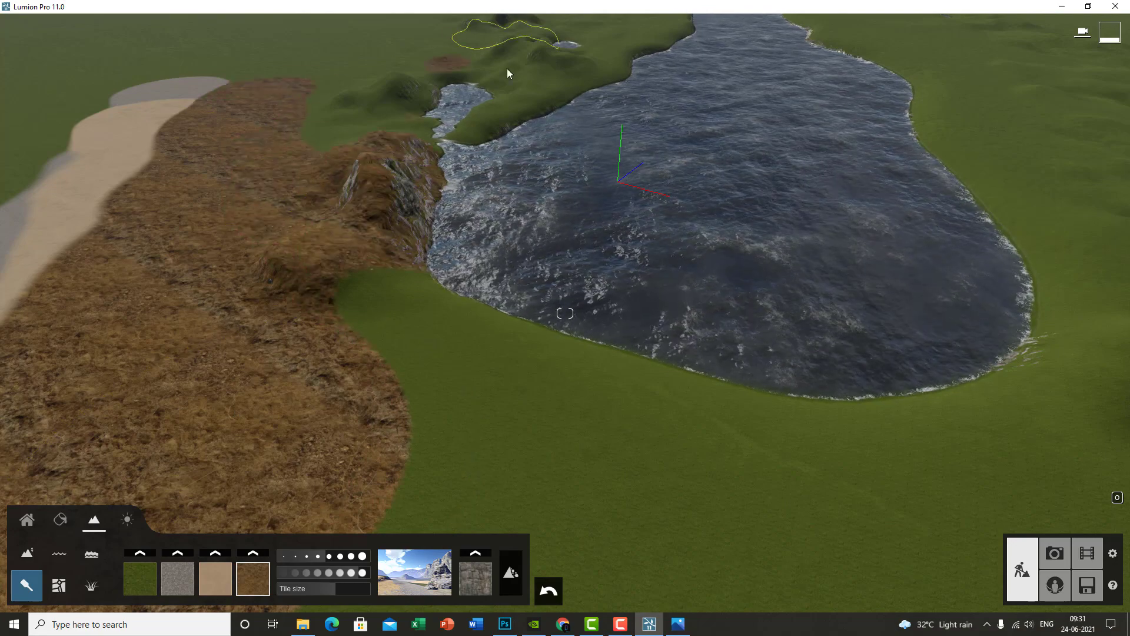
right_drag(717, 213, 787, 246)
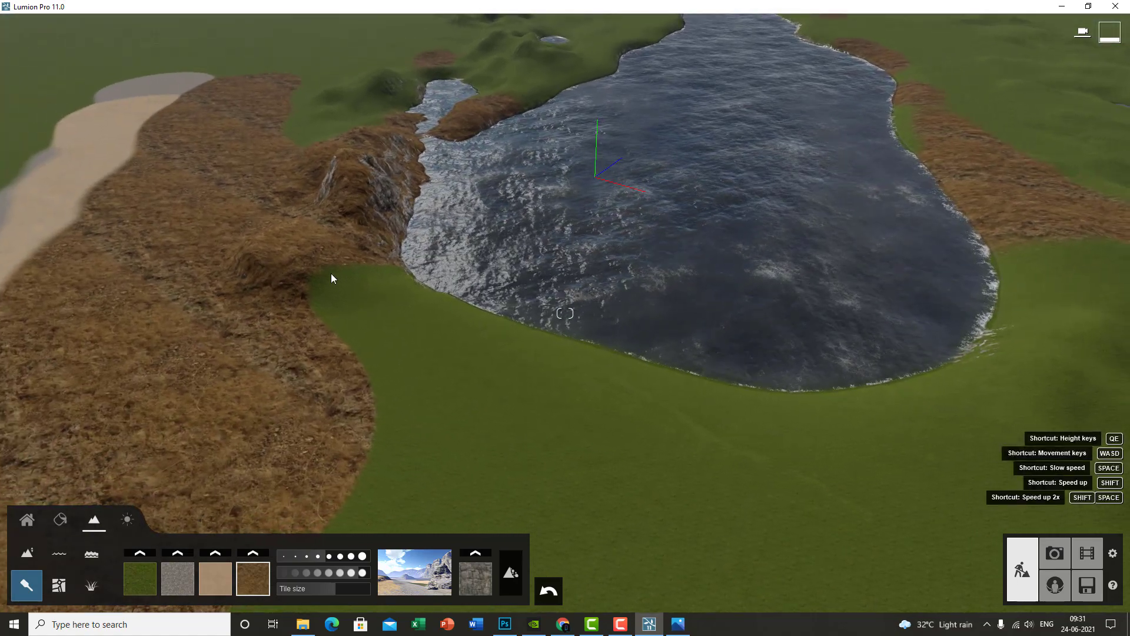
drag(677, 436, 846, 517)
right_drag(930, 514, 712, 512)
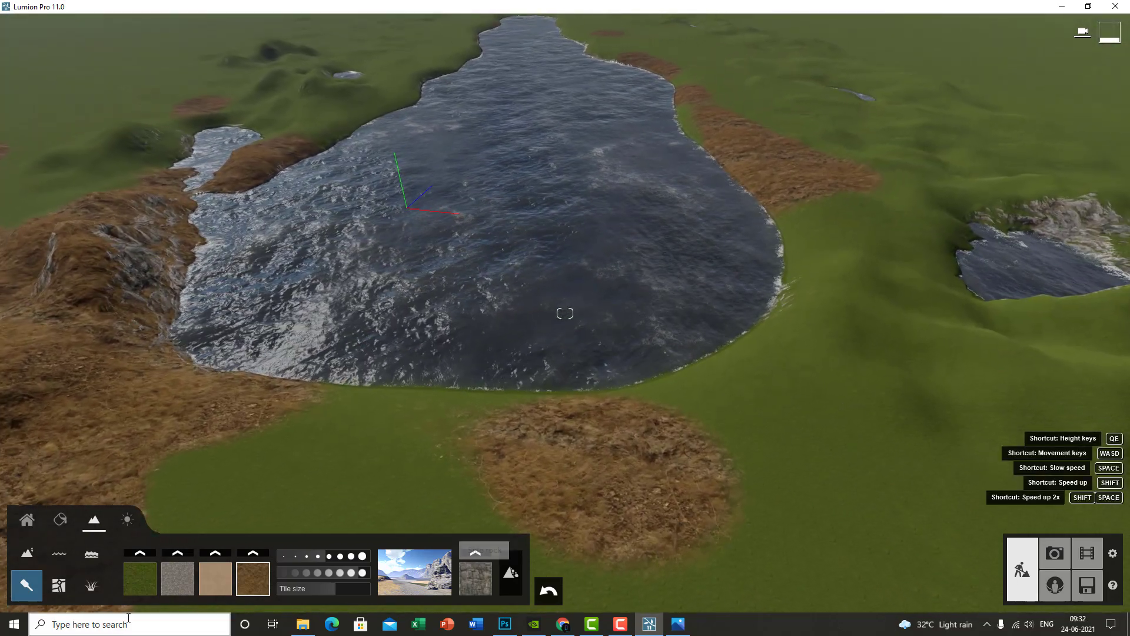
Step: Replace the sand landscape texture with grey gravel, and paint brown soil and the gravel along the lake's near shore
click(213, 560)
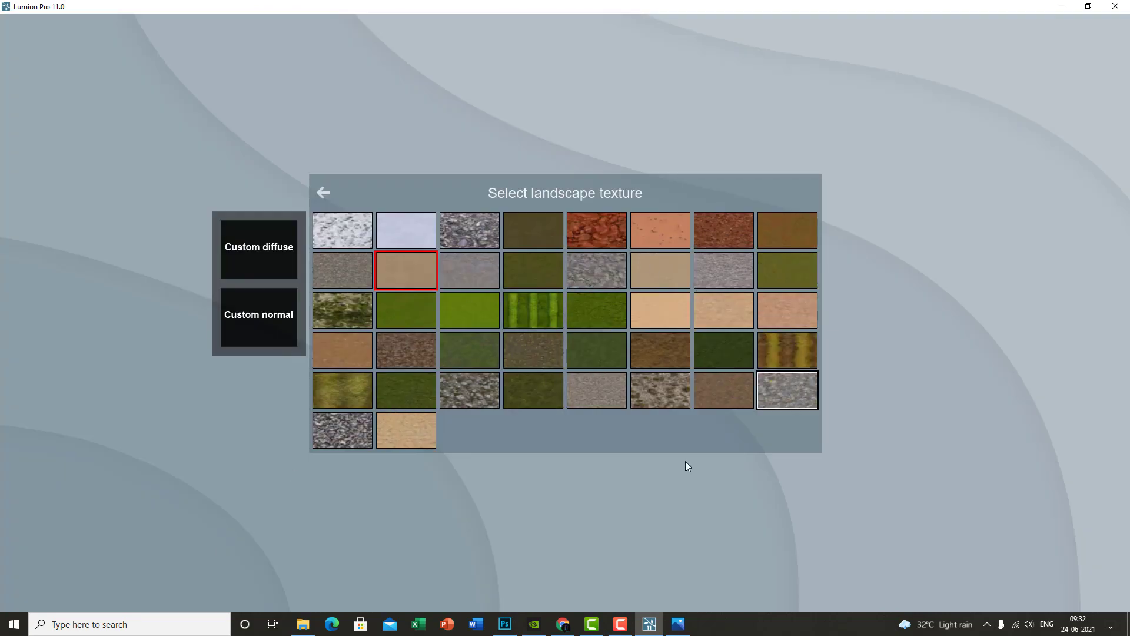
click(257, 586)
mouse_move(153, 471)
mouse_down()
mouse_move(4, 300)
mouse_move(407, 539)
mouse_move(179, 533)
mouse_up()
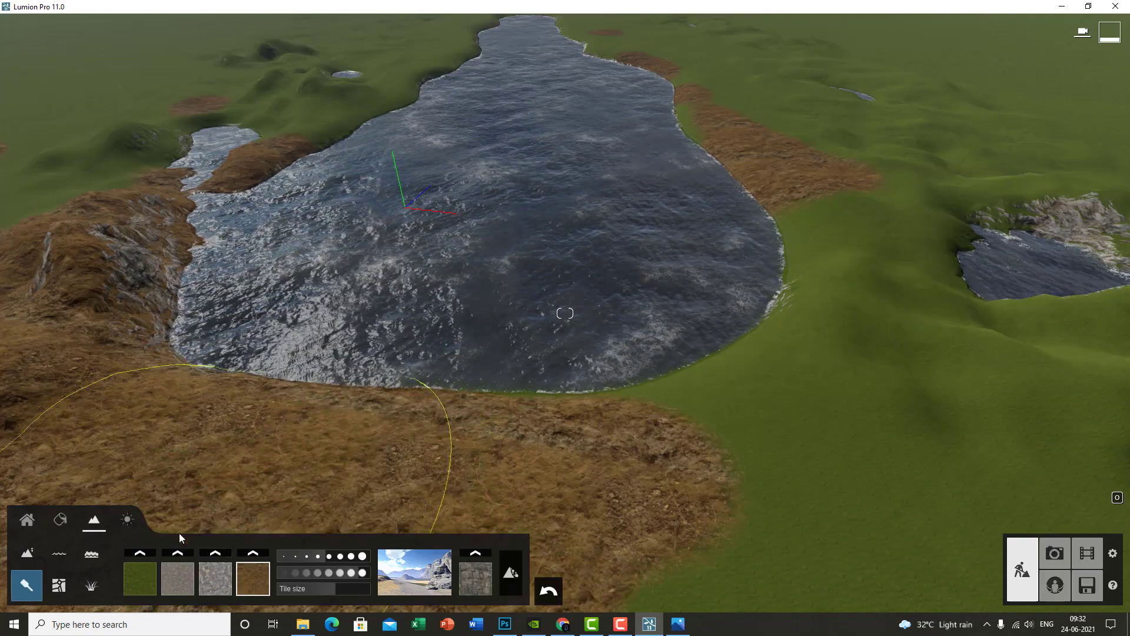
click(214, 586)
mouse_move(88, 471)
mouse_down()
mouse_move(213, 433)
mouse_move(986, 496)
mouse_up()
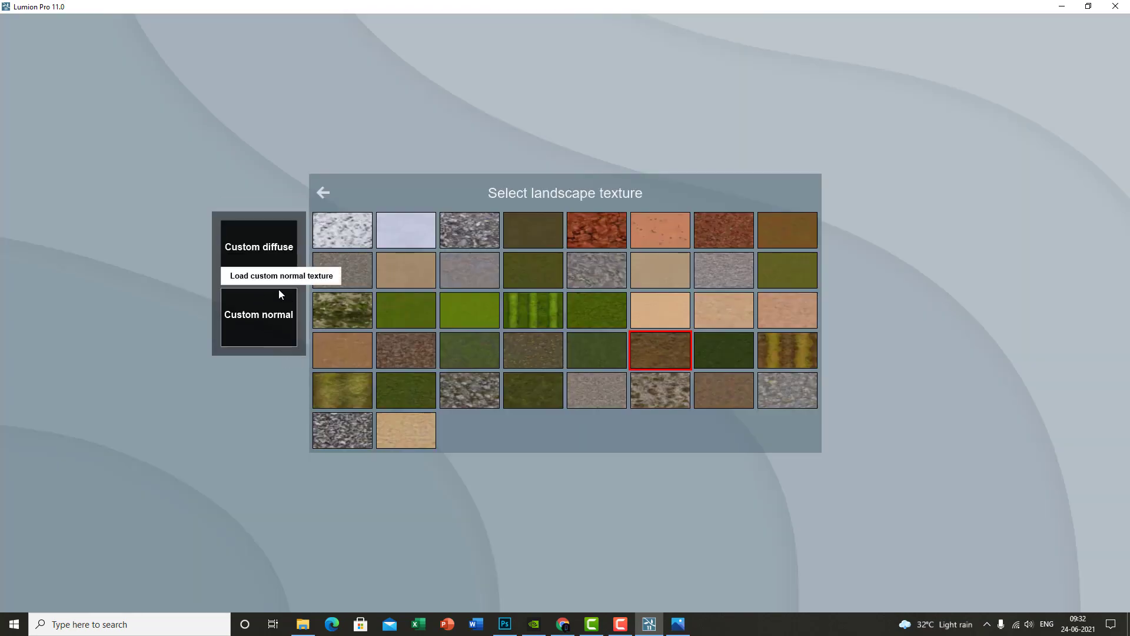
click(324, 201)
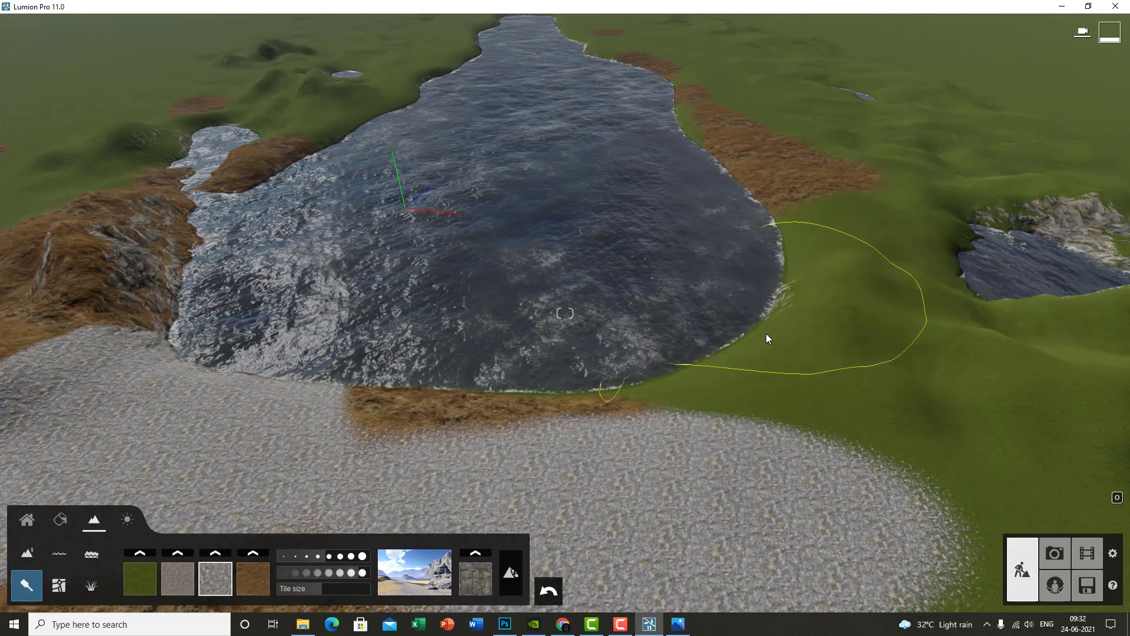
Step: Change the side rock texture on the steep lakeside slopes to a darker grey rock
right_drag(766, 334, 568, 537)
right_drag(482, 569, 454, 274)
right_drag(475, 527, 471, 500)
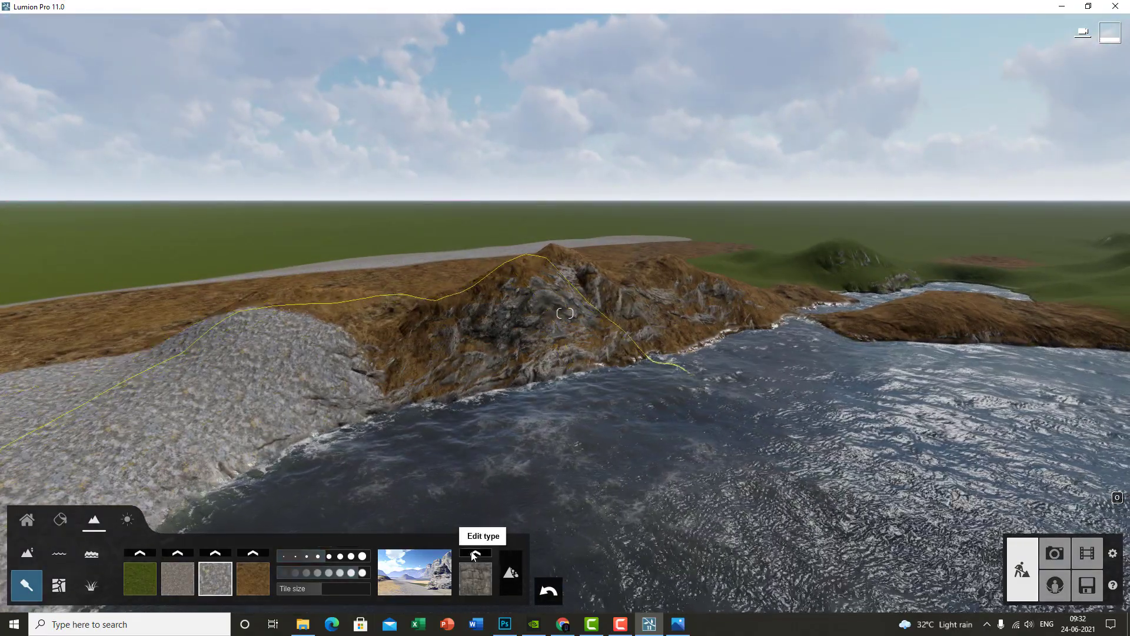
click(479, 577)
click(596, 408)
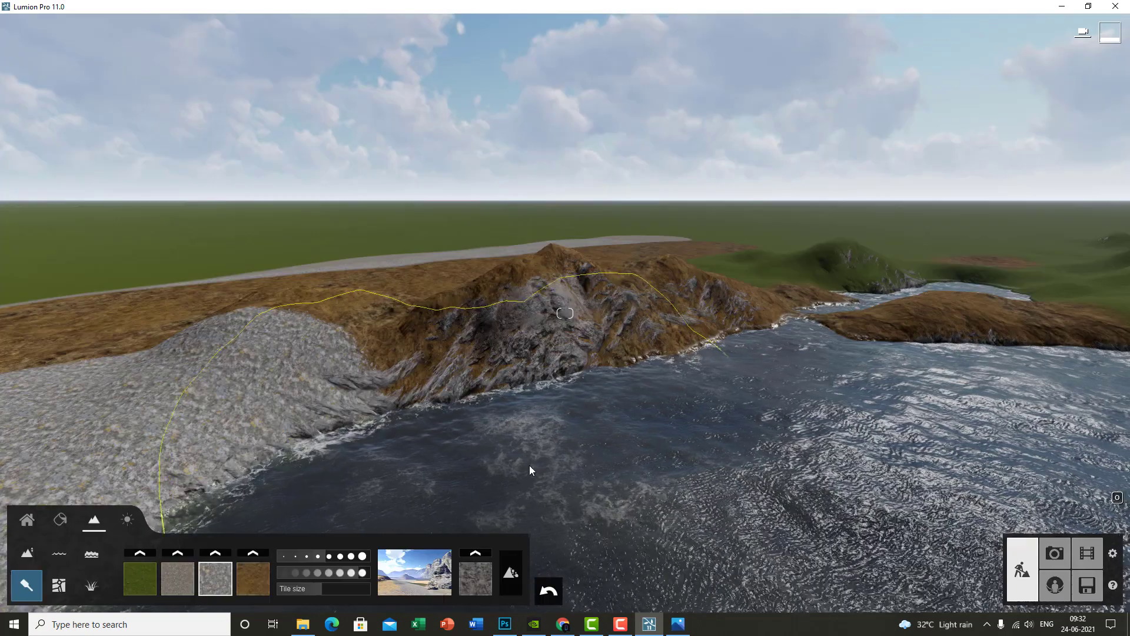
key(w)
right_drag(545, 412, 560, 380)
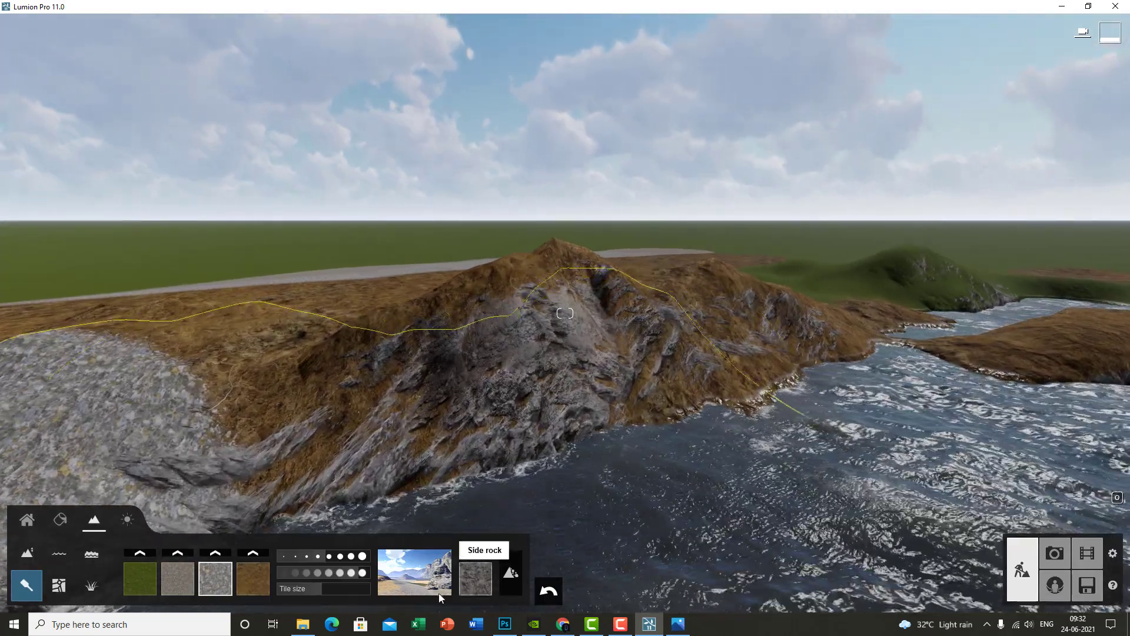
Step: Apply the snowy landscape preset with white ground and dark rock, and inspect the shoreline
click(420, 578)
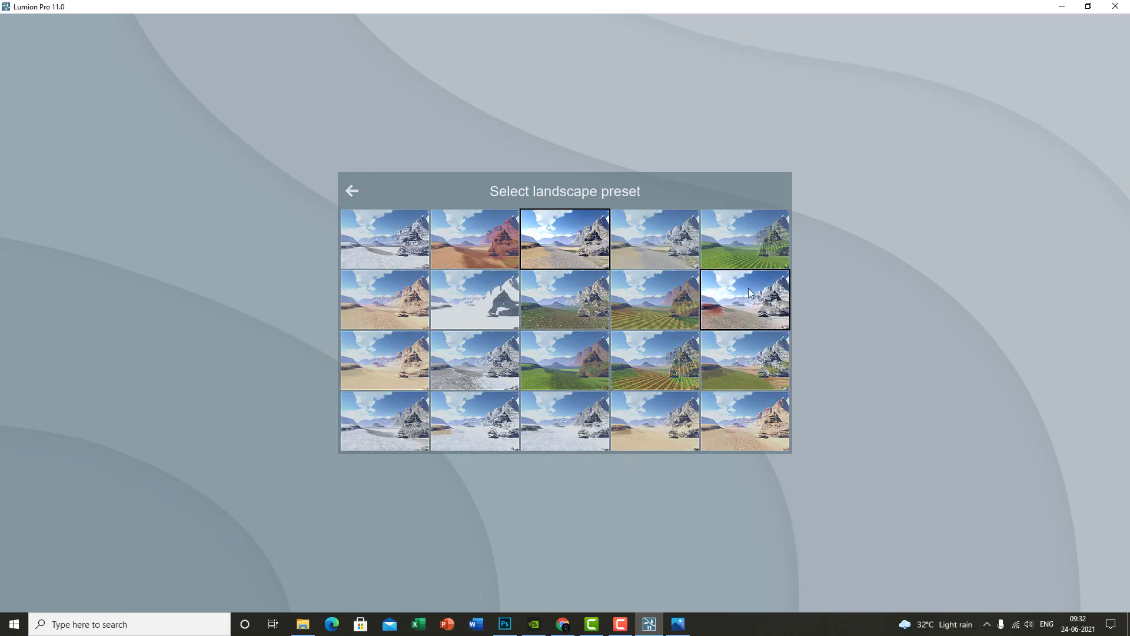
click(397, 248)
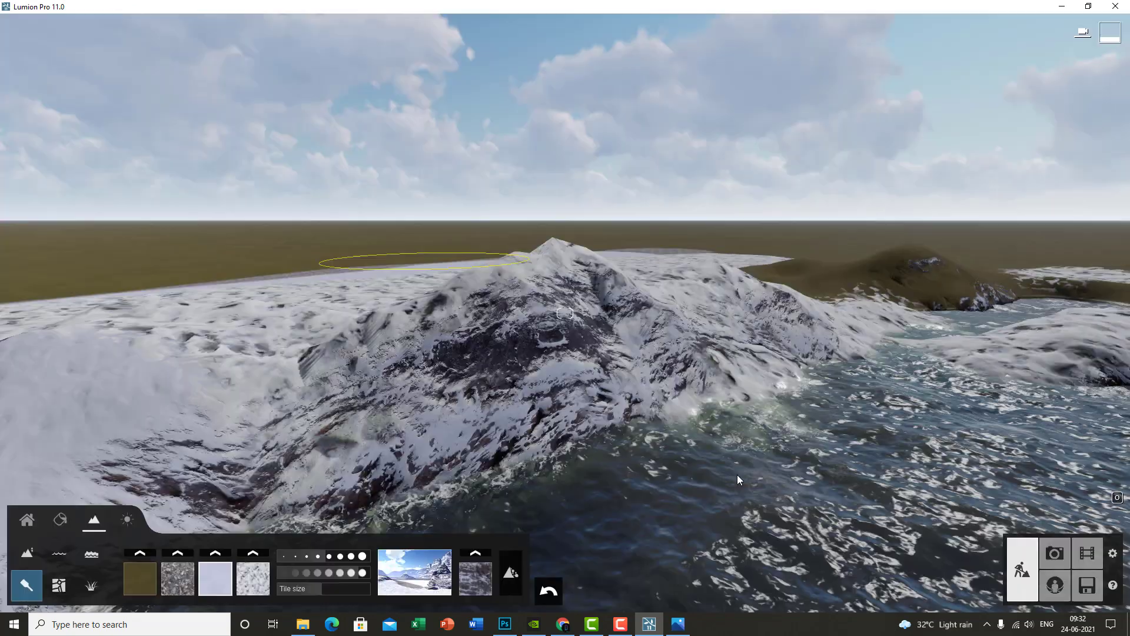
key(q)
right_drag(873, 257, 666, 309)
key(w)
key(s)
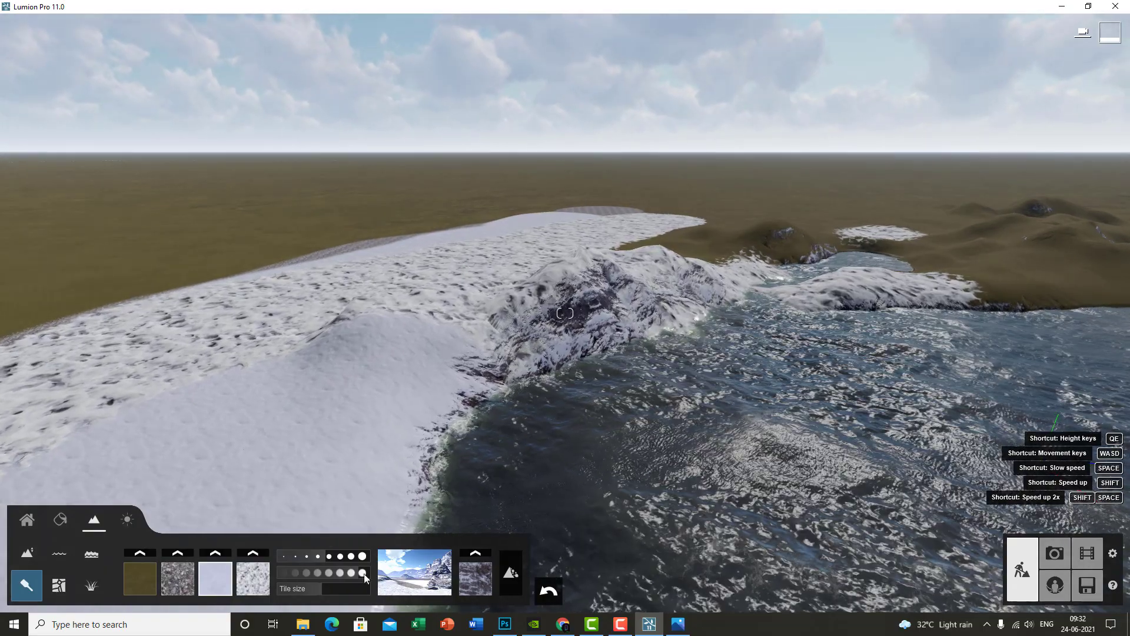
Step: Apply the landscape preset with green grass, grey gravel and beige sand to the terrain
click(412, 571)
click(571, 238)
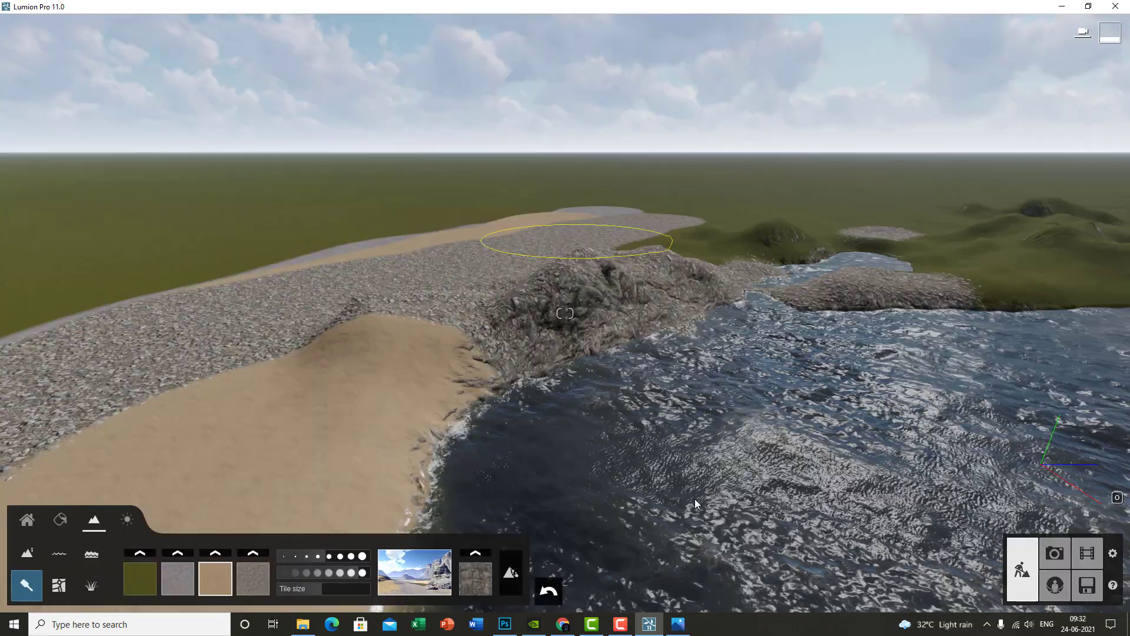
right_drag(695, 499, 653, 463)
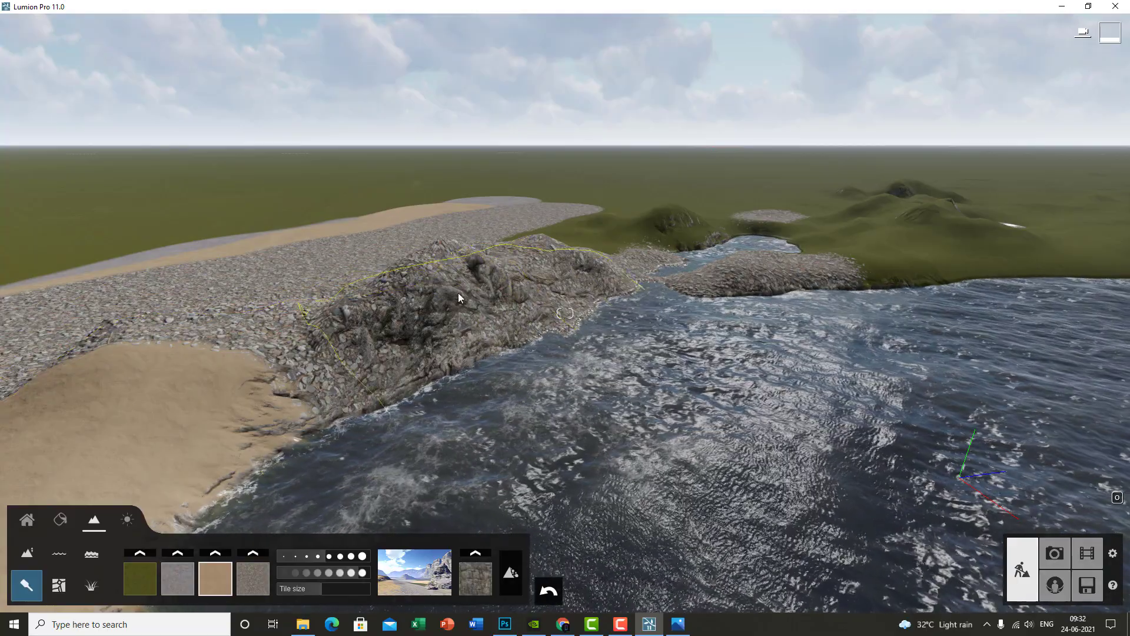
Step: Turn the rock texture on the landscape's steep slopes off and back on to compare the shoreline
mouse_move(326, 585)
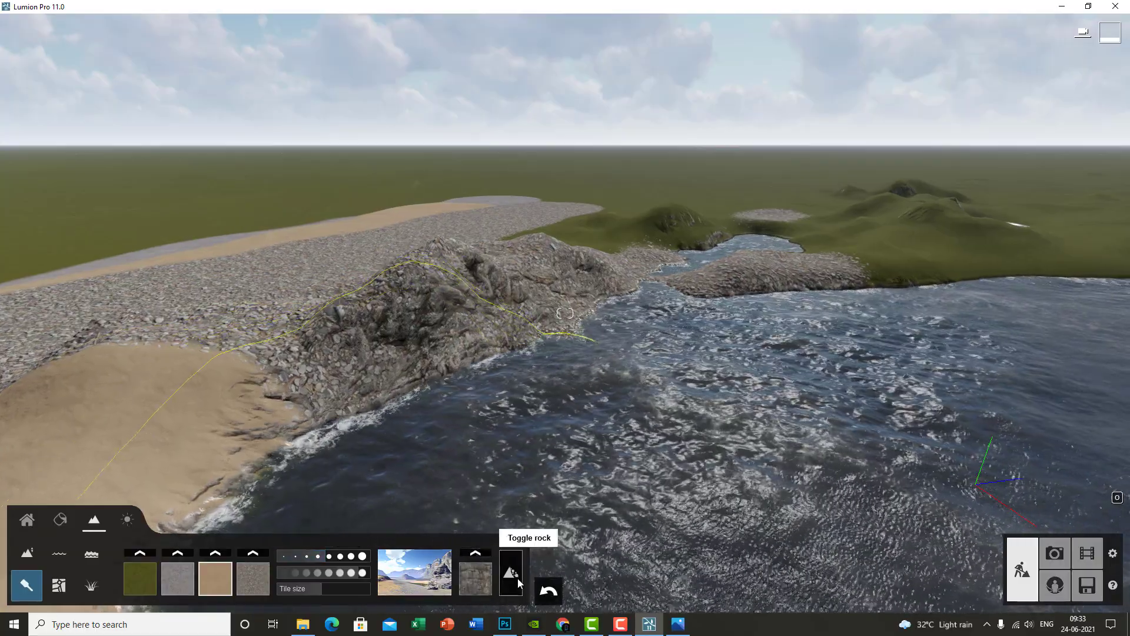
click(511, 572)
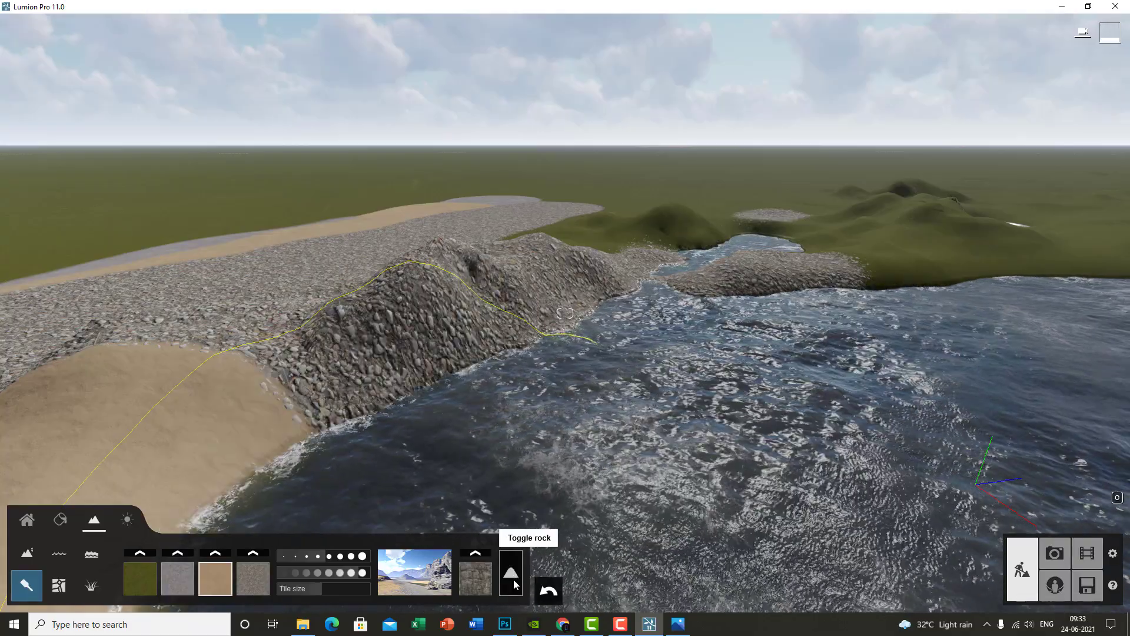
click(511, 572)
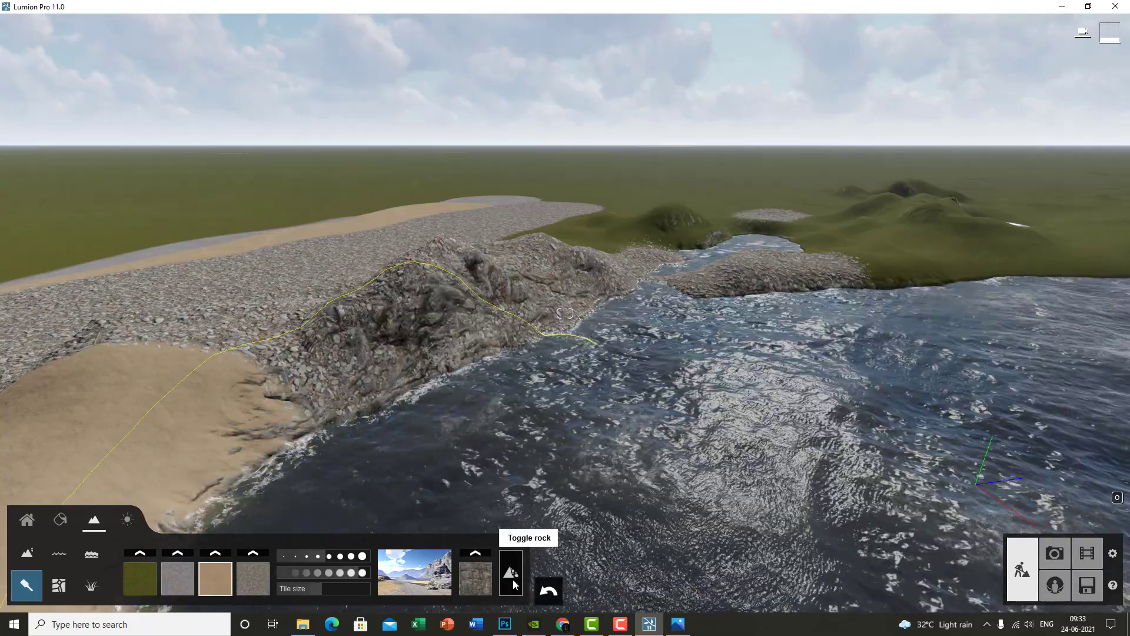
right_drag(508, 441, 561, 441)
key(s)
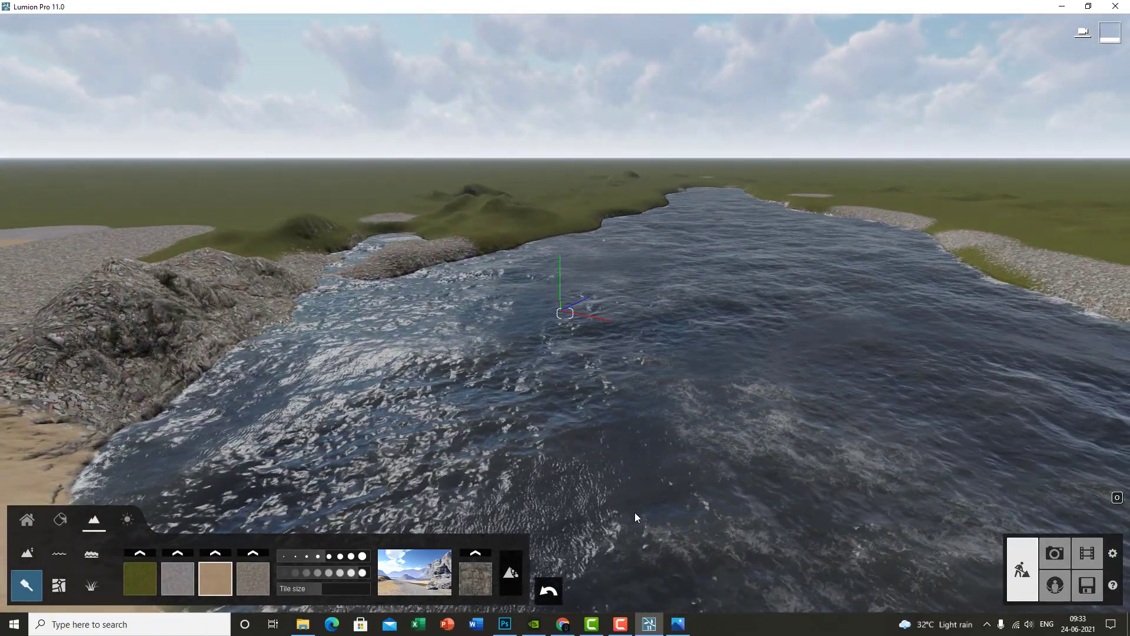
right_drag(613, 535, 612, 503)
Step: Open the OpenStreetMap landscape options and view the lake from farther back
click(59, 585)
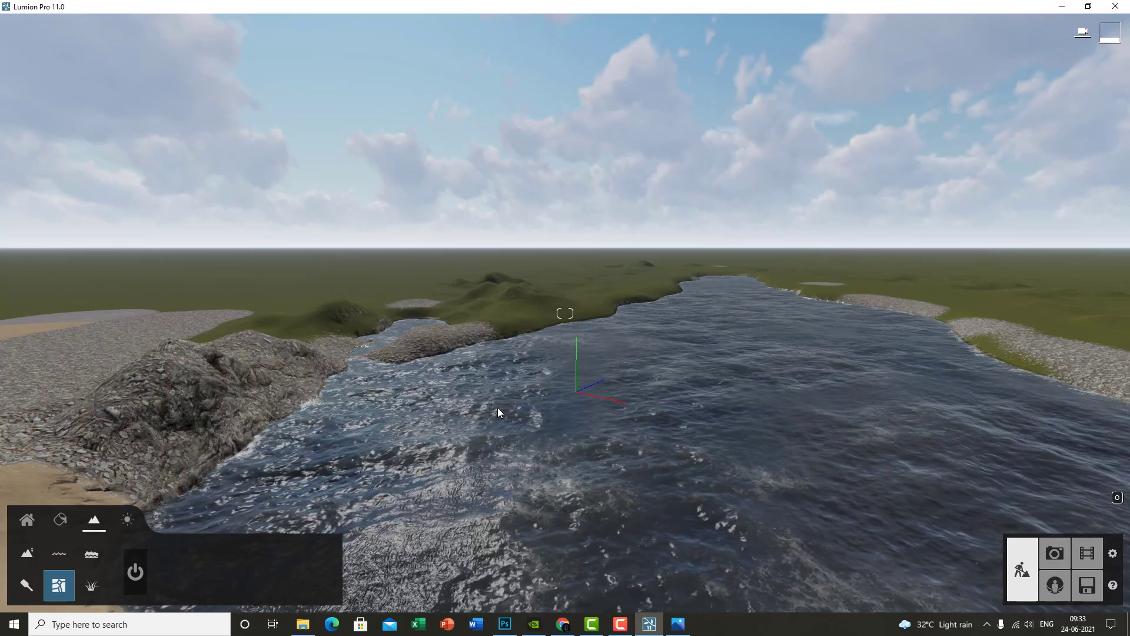
right_drag(395, 405, 414, 400)
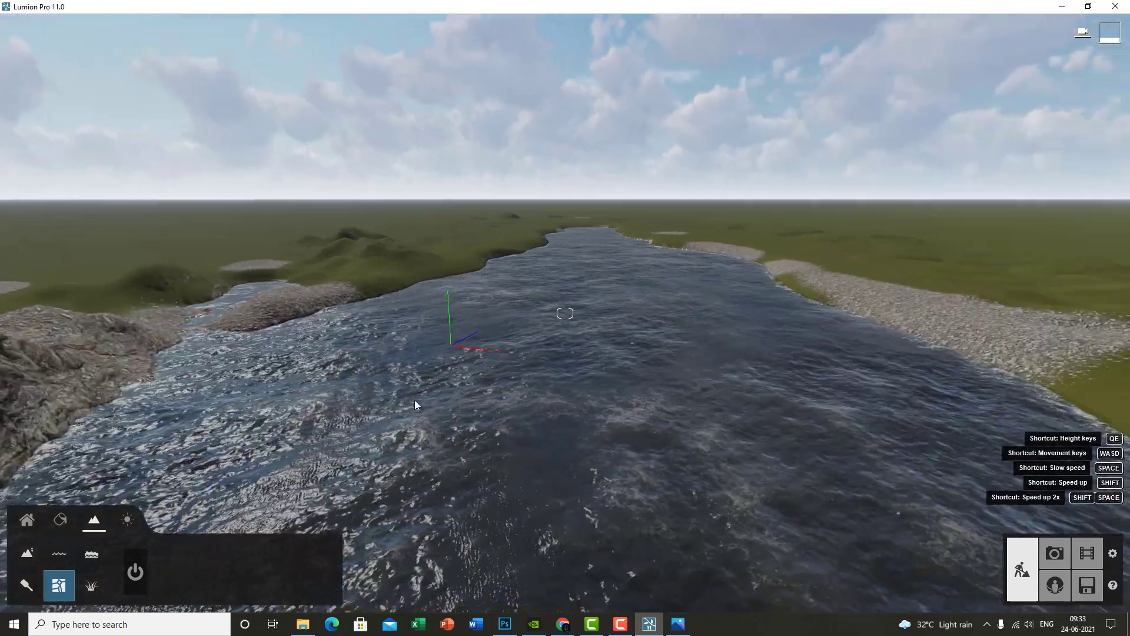
key(s)
right_drag(457, 459, 463, 453)
key(w)
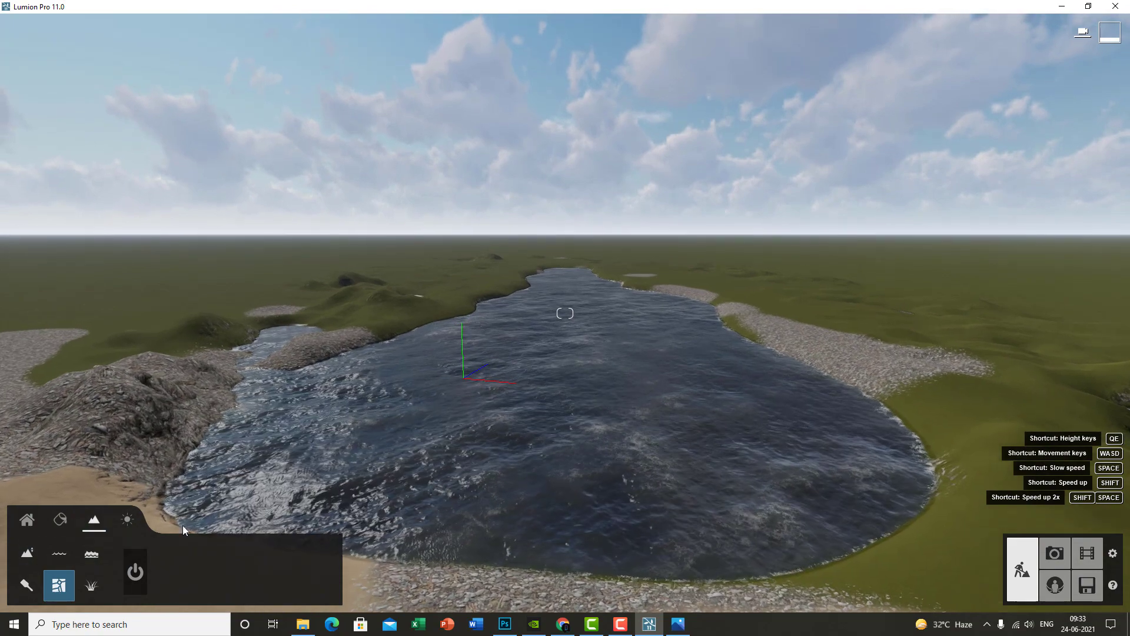
Step: Turn on landscape grass while viewing the grassy hillside beside the lake up close
click(102, 587)
right_drag(389, 436, 429, 445)
right_drag(365, 356, 648, 406)
key(w)
key(w)
right_drag(789, 419, 682, 377)
key(w)
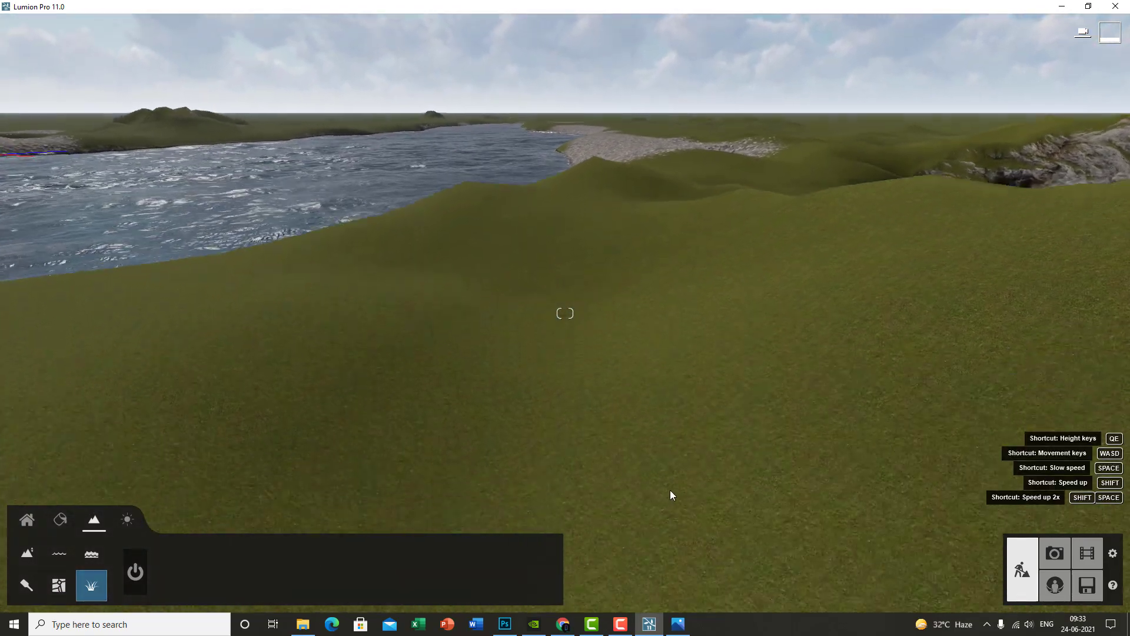
key(w)
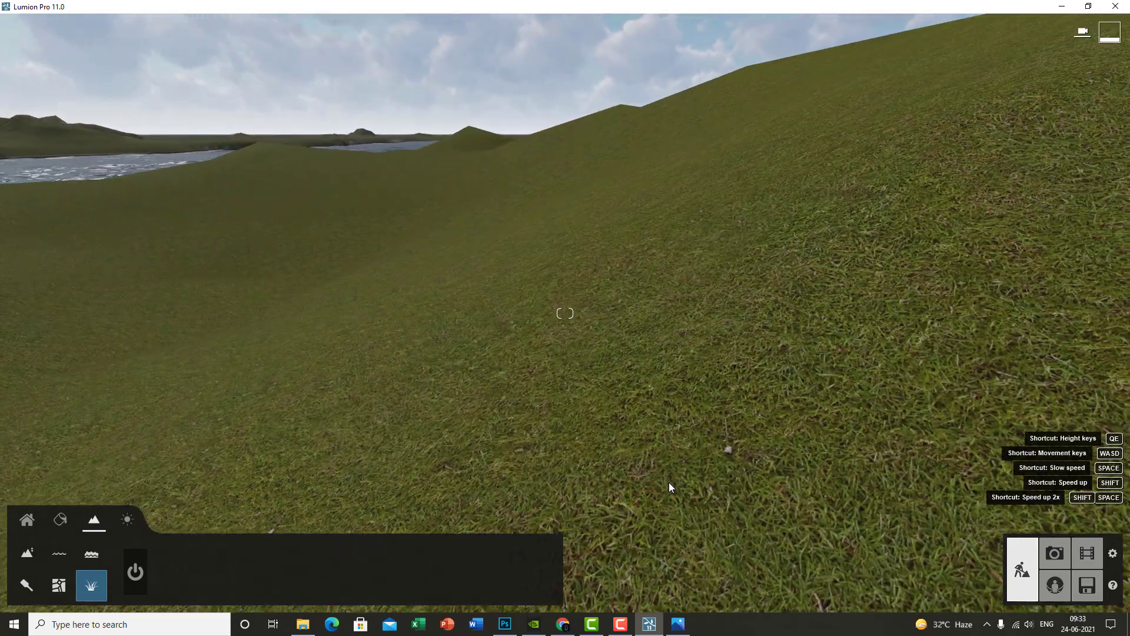
key(w)
right_drag(735, 452, 580, 566)
right_drag(773, 487, 757, 486)
key(s)
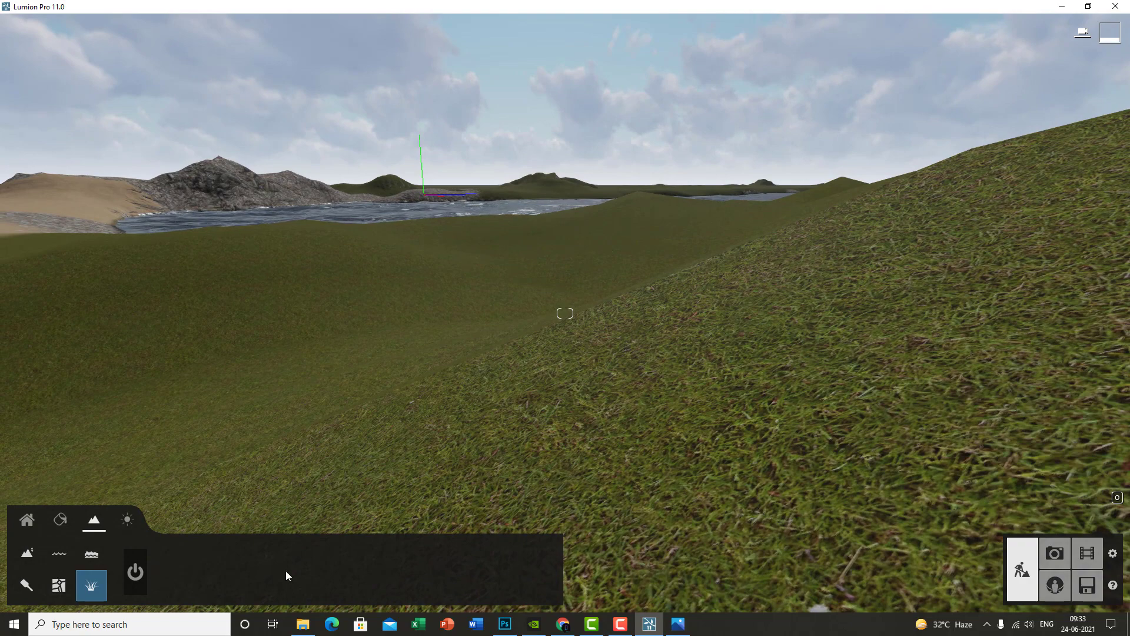
click(135, 573)
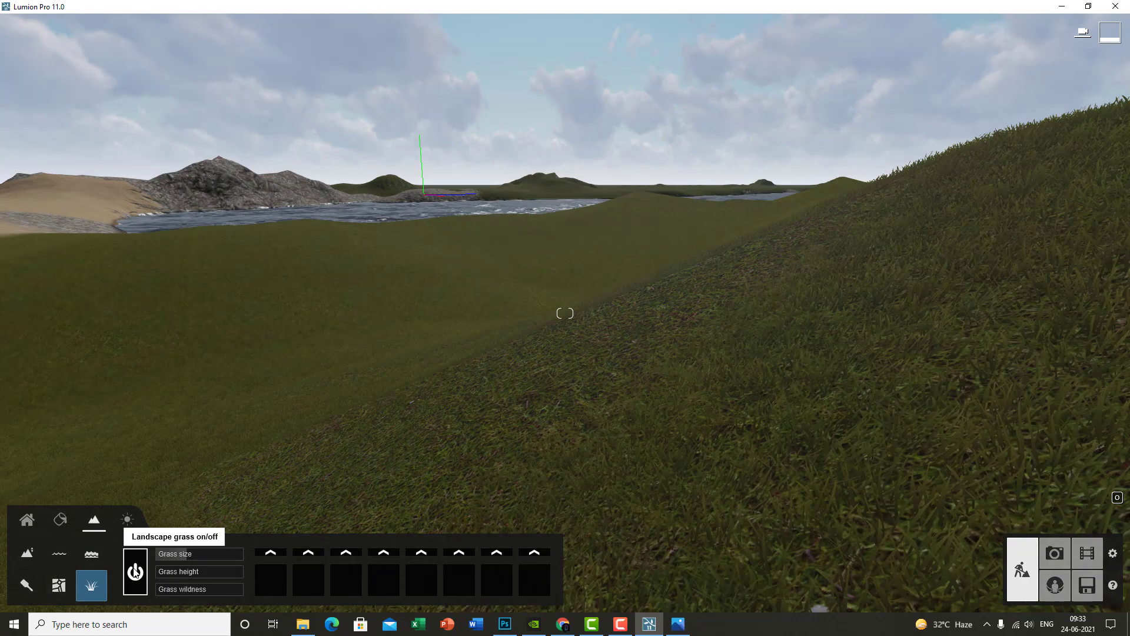
Step: Raise the landscape grass size and height to their maximum, and increase the grass wildness
right_drag(728, 289, 797, 571)
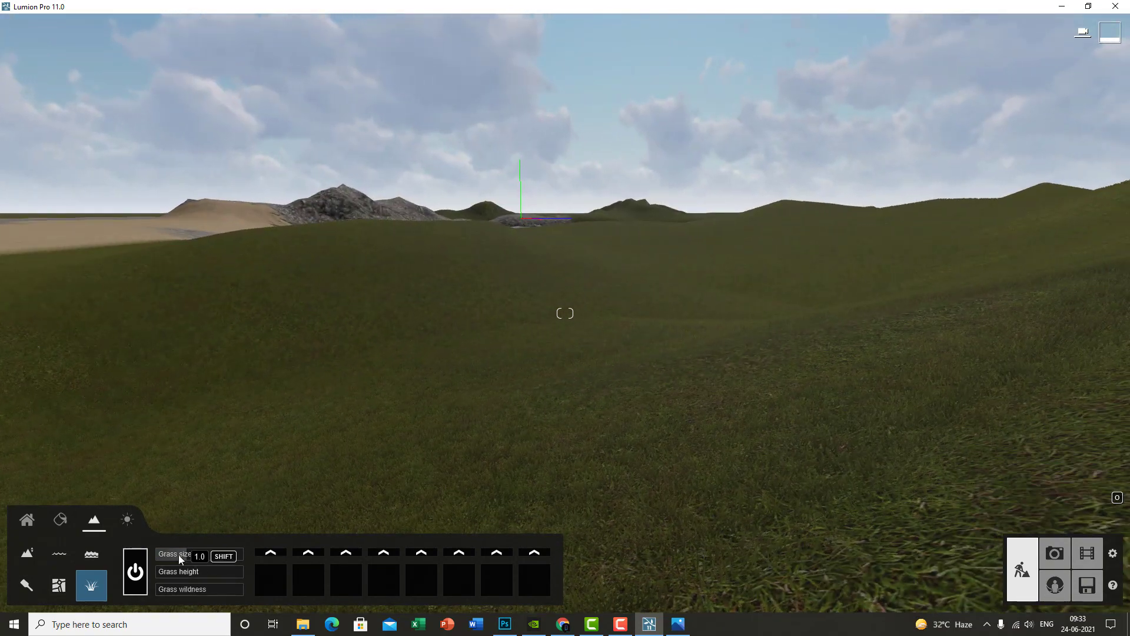
drag(194, 553, 263, 569)
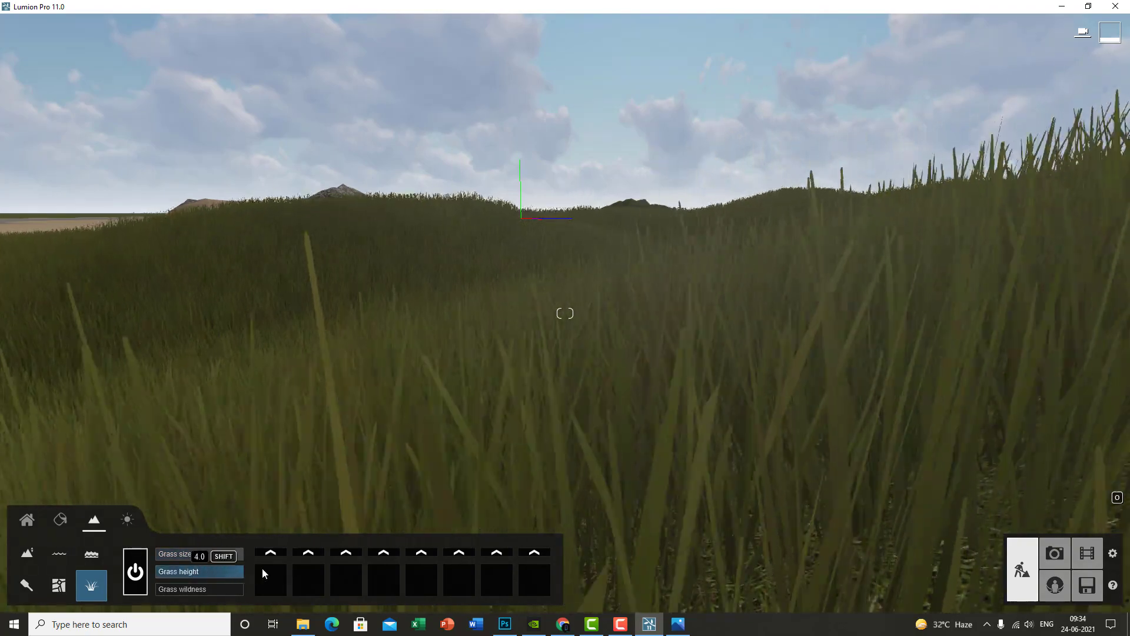
drag(157, 588, 195, 608)
Step: Inspect the landscape grass around the lakeshore from ground level and from high above
right_drag(580, 247, 542, 342)
scroll(593, 360, down, 5)
scroll(623, 361, up, 3)
right_drag(622, 361, 618, 330)
right_drag(530, 377, 582, 306)
key(w)
key(a)
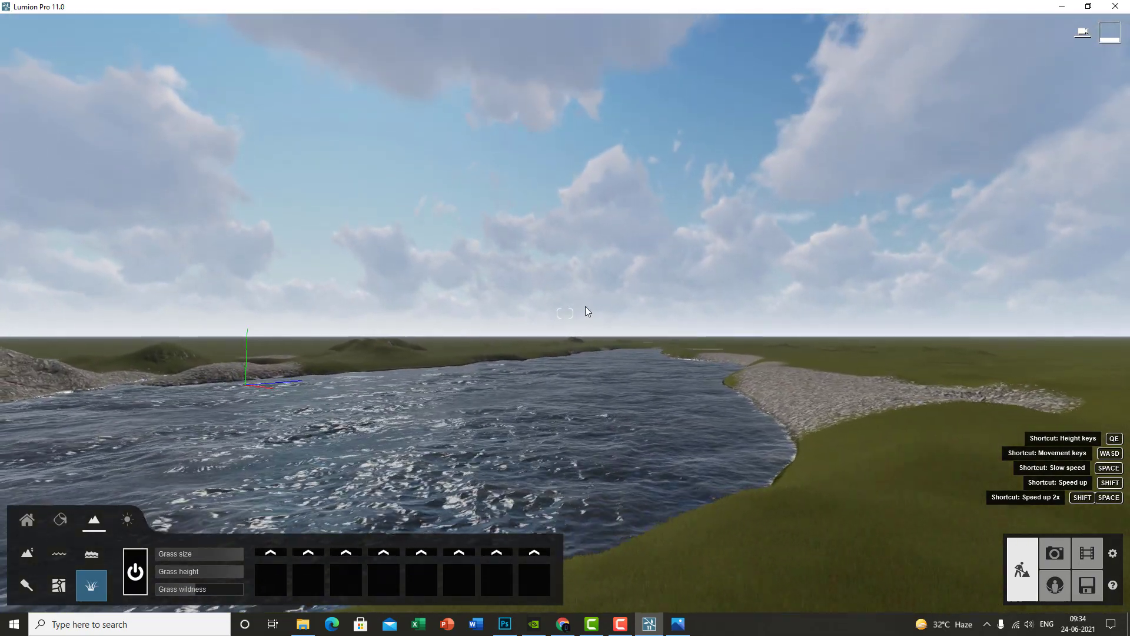
key(e)
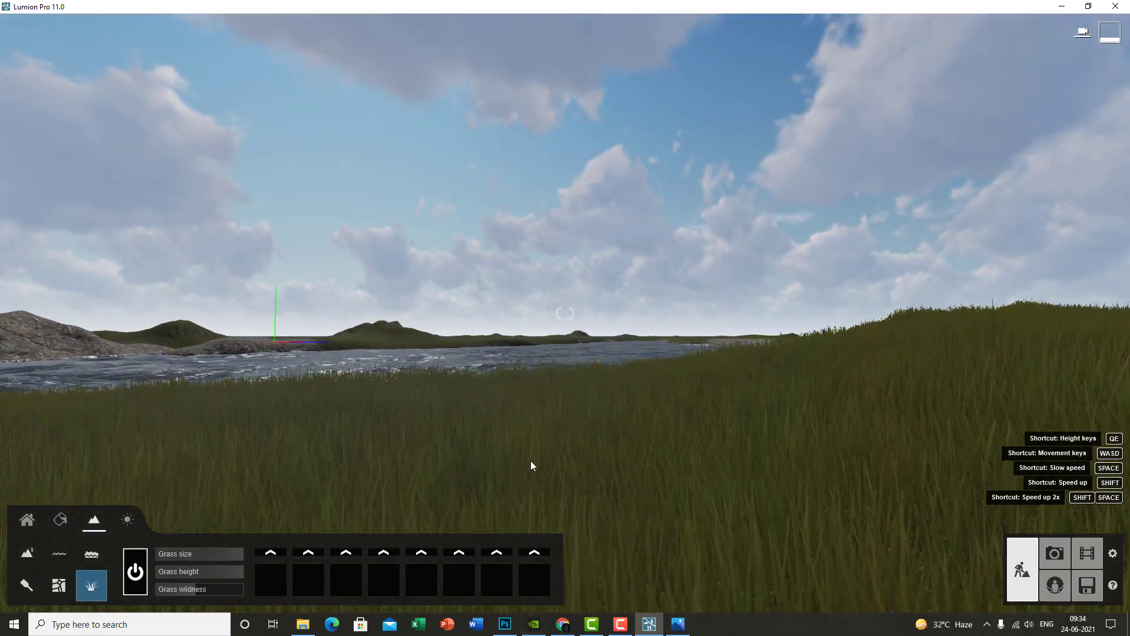
key(q)
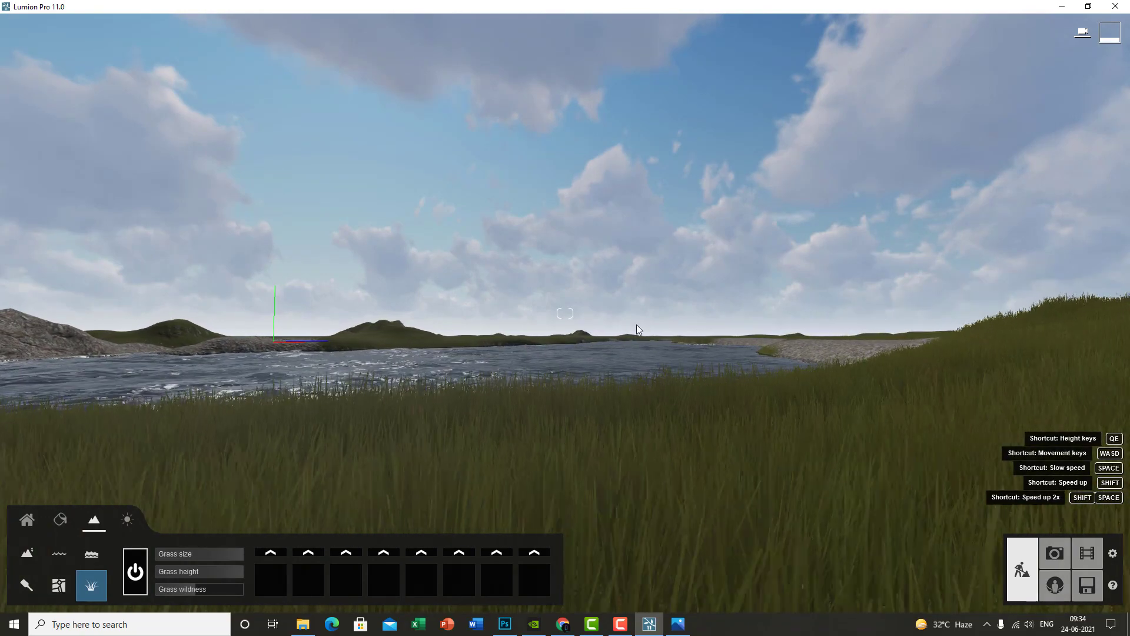
key(e)
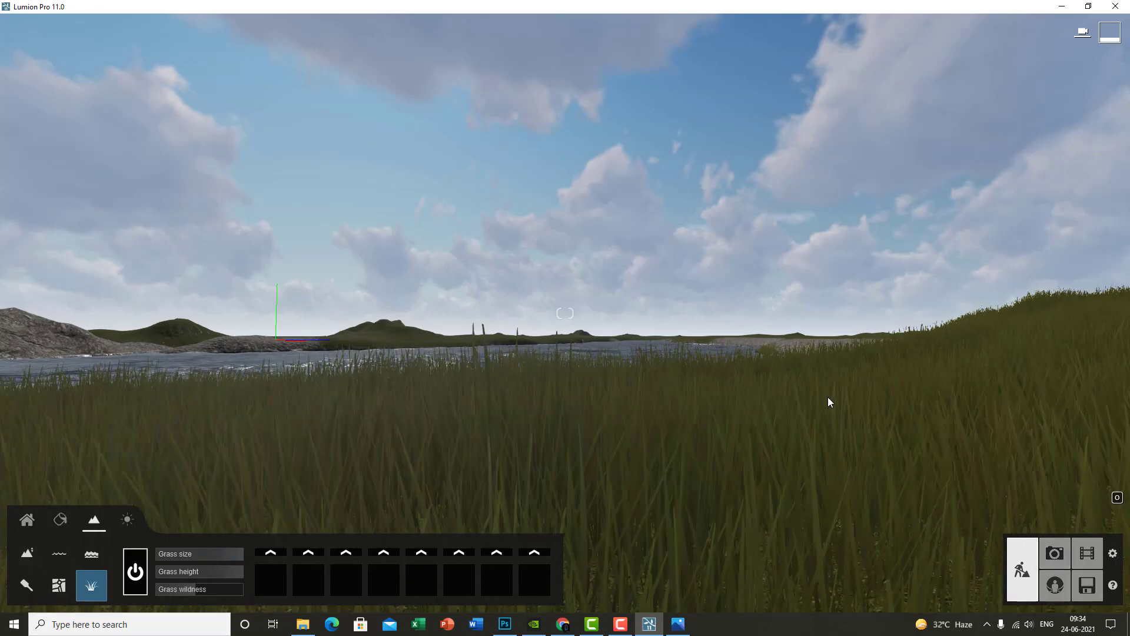
key(q)
mouse_move(792, 277)
right_down()
mouse_move(783, 331)
mouse_move(783, 297)
right_up()
key(s)
Step: Place a small tree cluster from the Nature library's Clusters category at the far end of the lake
click(27, 523)
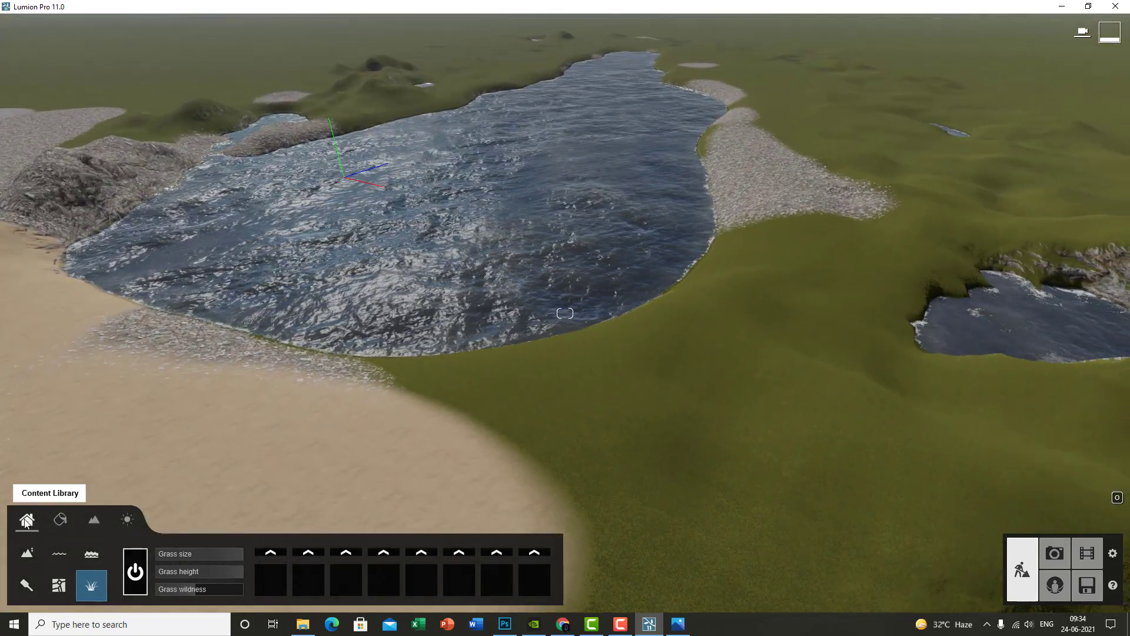
click(92, 553)
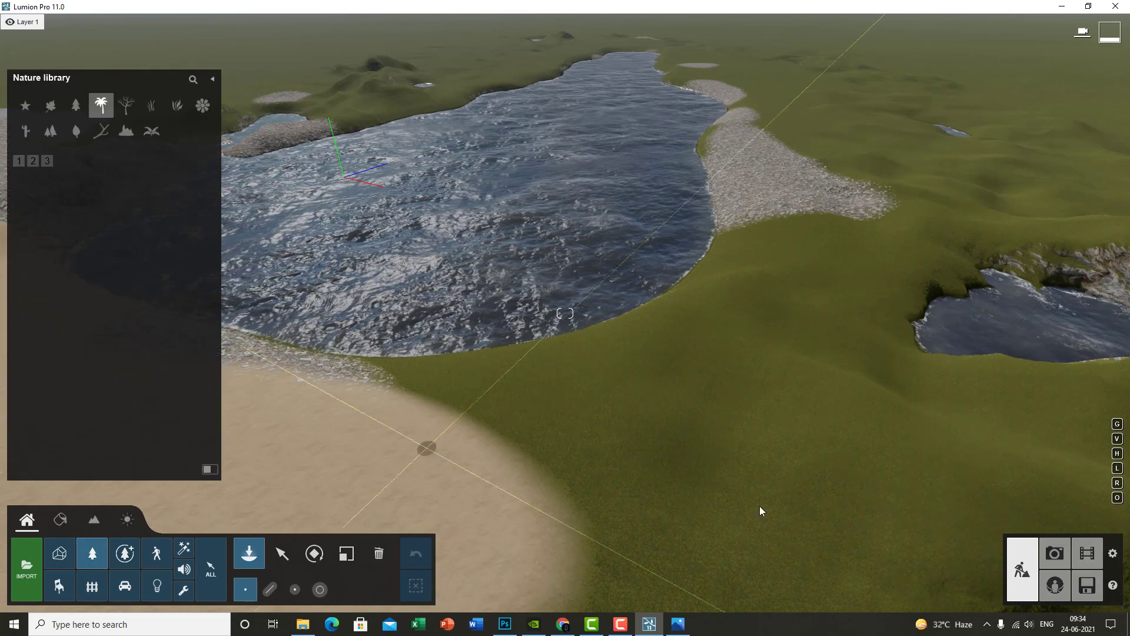
key(w)
right_drag(777, 423, 790, 371)
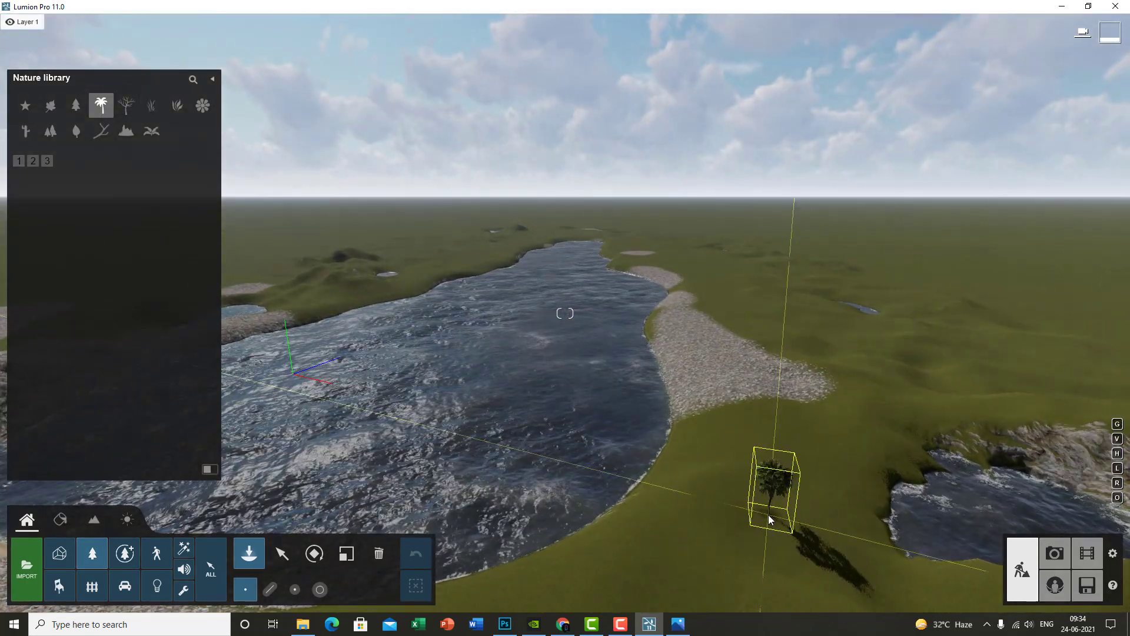
click(110, 137)
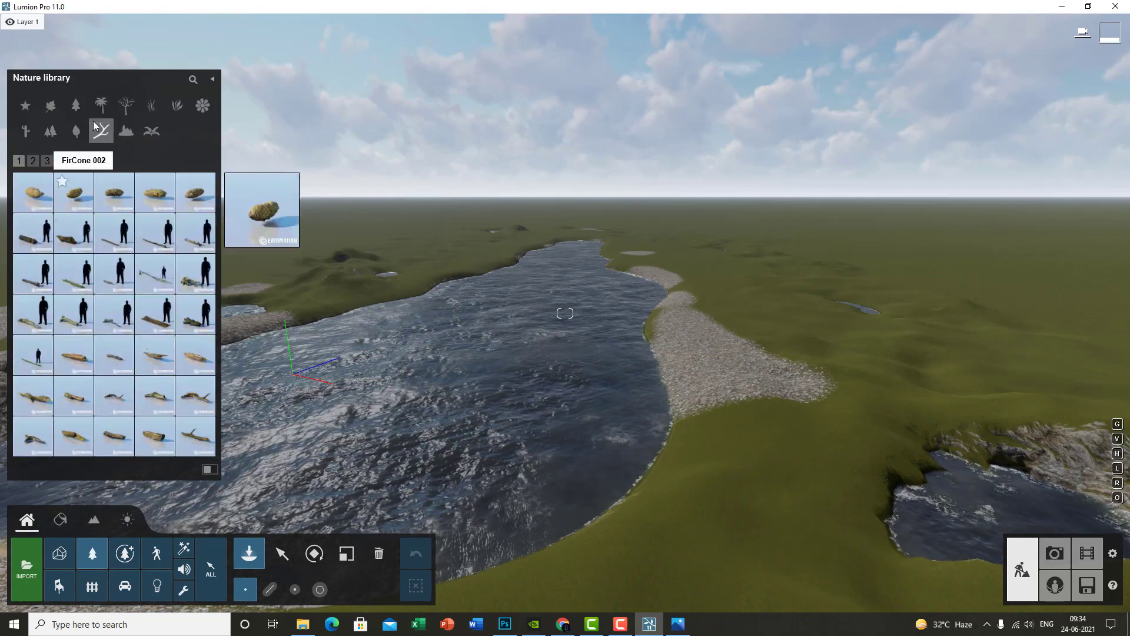
click(56, 133)
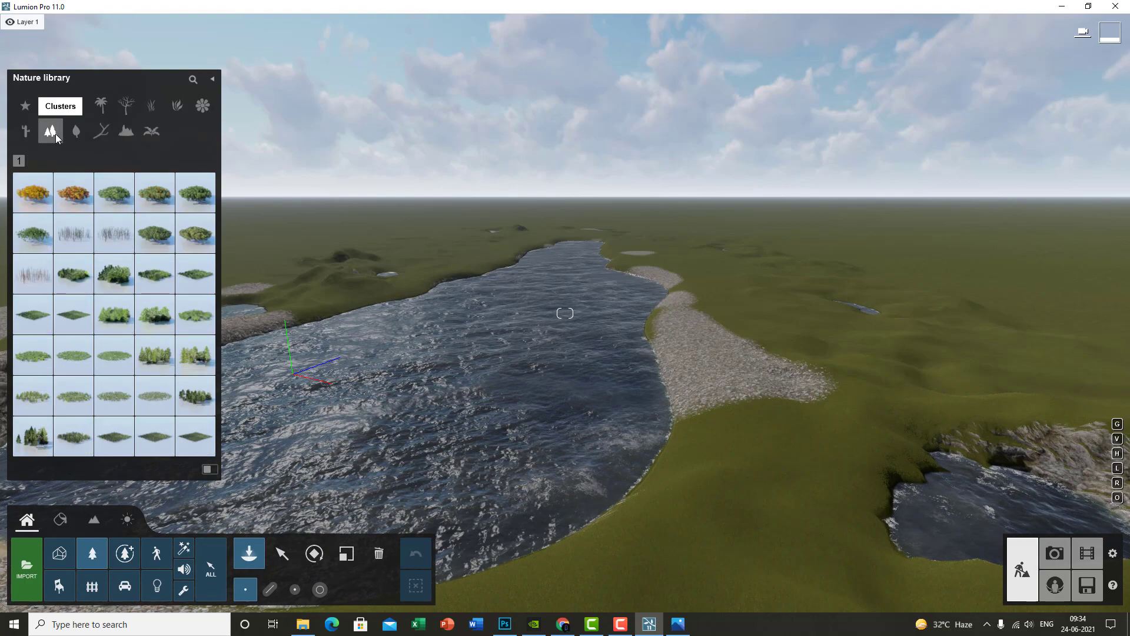
click(112, 276)
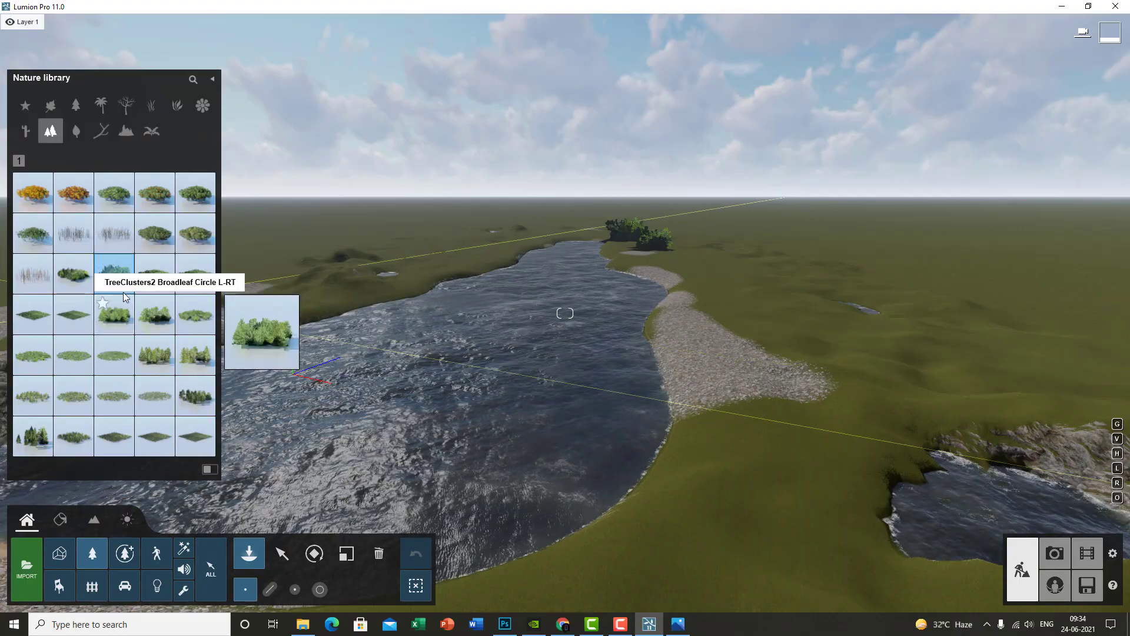
Step: Place two large circular tree clusters to form a forest on the bank behind the gravel patches
click(104, 362)
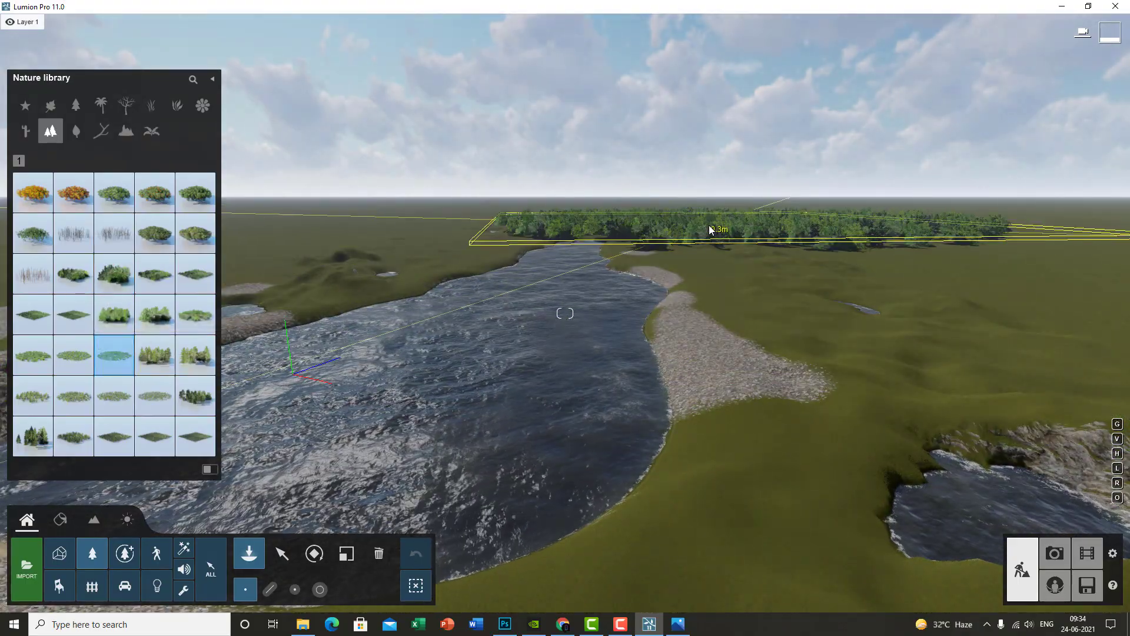
click(710, 229)
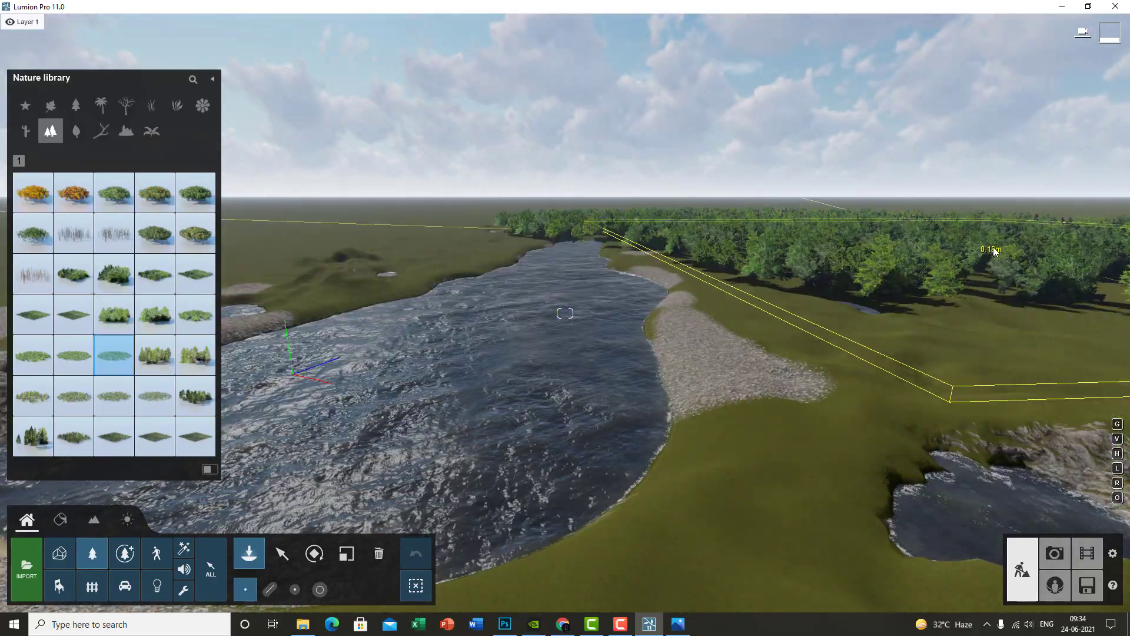
click(760, 330)
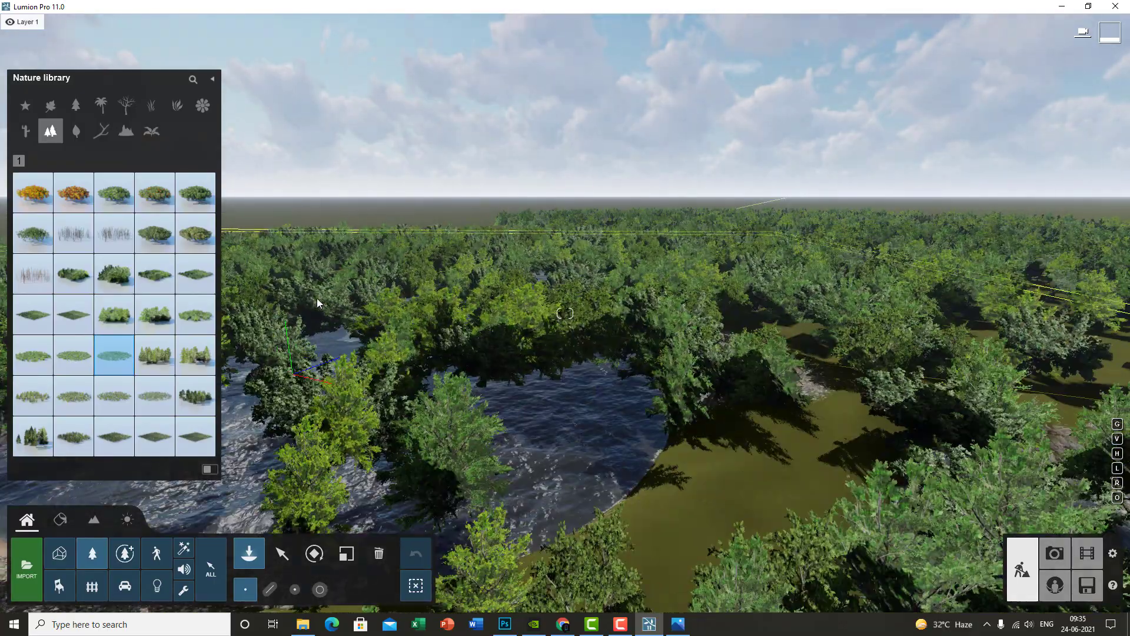
Step: Place a small tree cluster and TreeCluster2 Broadleaf Square XXXXL-RT on the distant opposite bank behind the hills
click(196, 394)
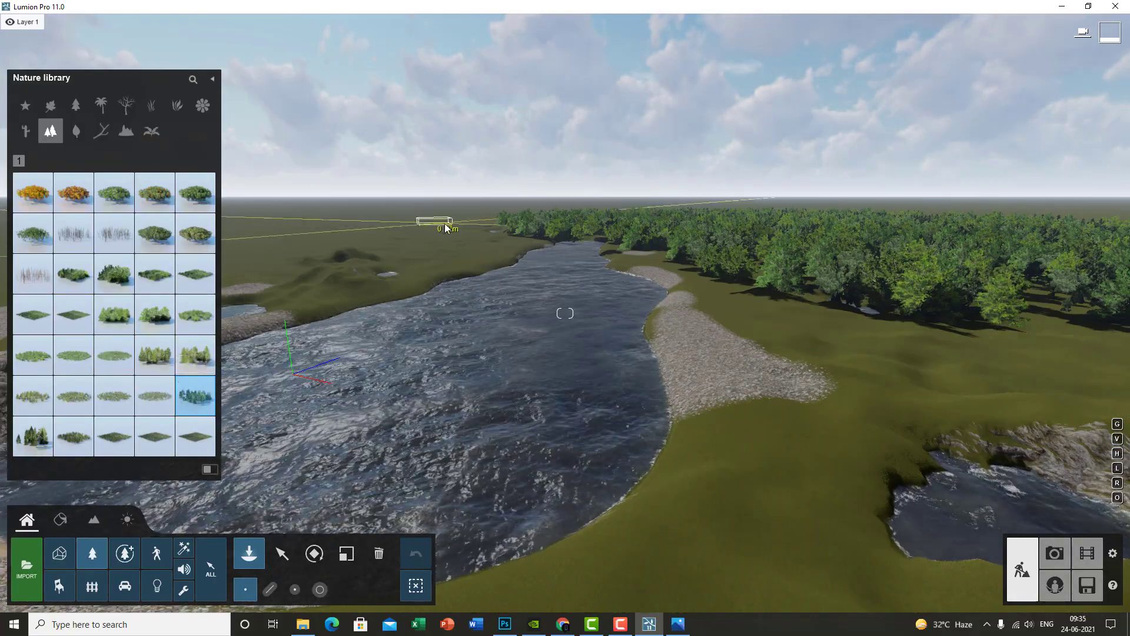
click(478, 224)
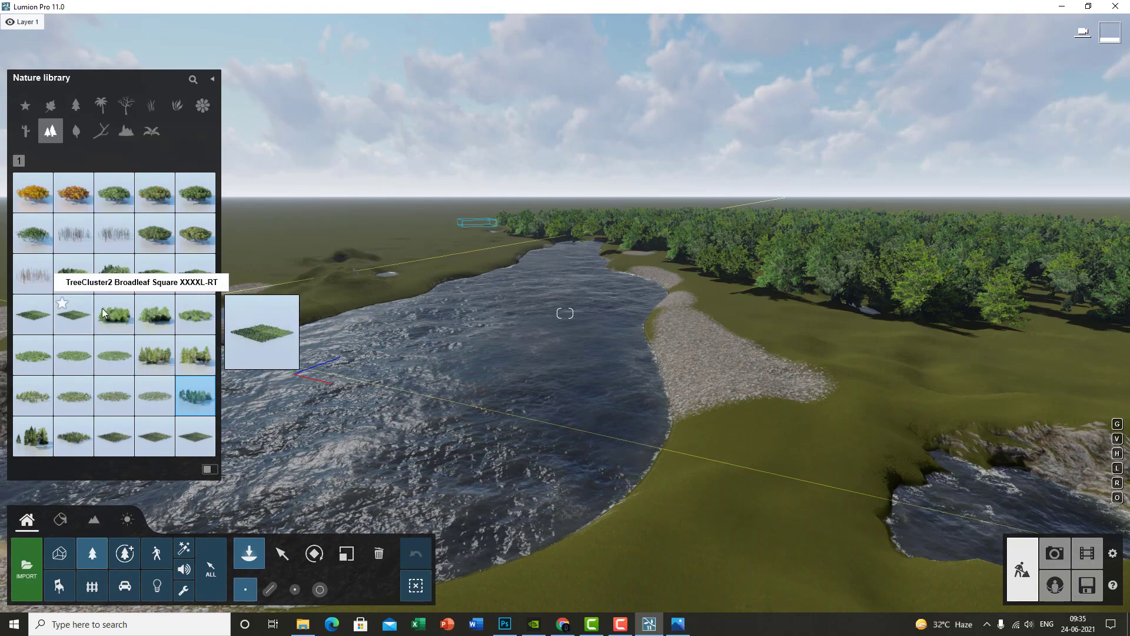
click(73, 314)
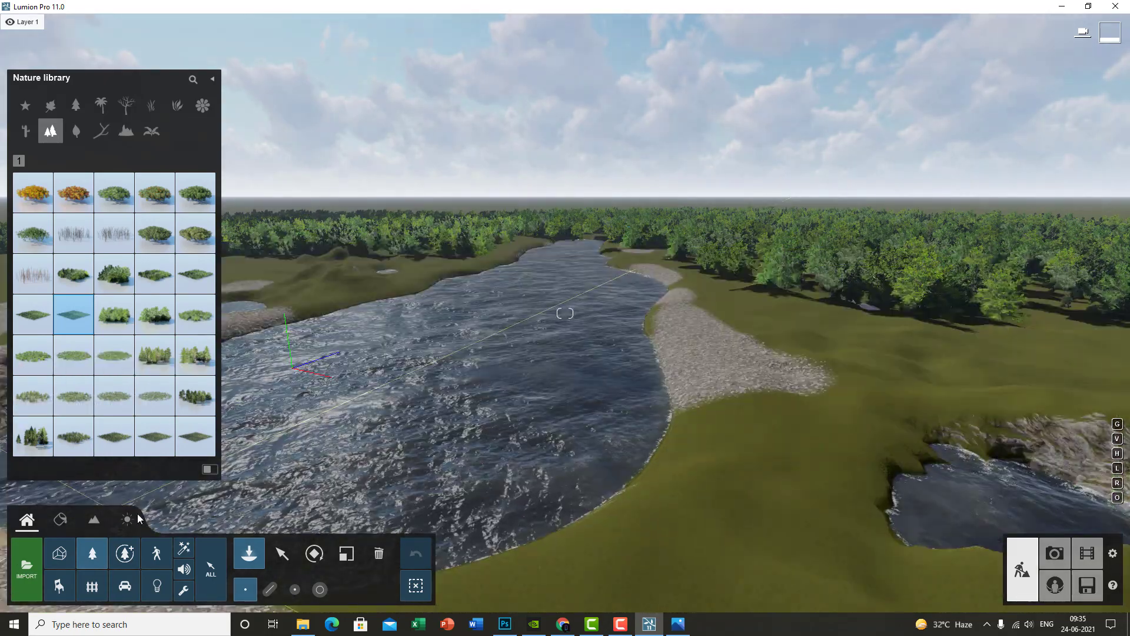
Step: Place tree 005 and a second tree species from the Fine-detail Nature library on the shore near the gravel patch
click(125, 554)
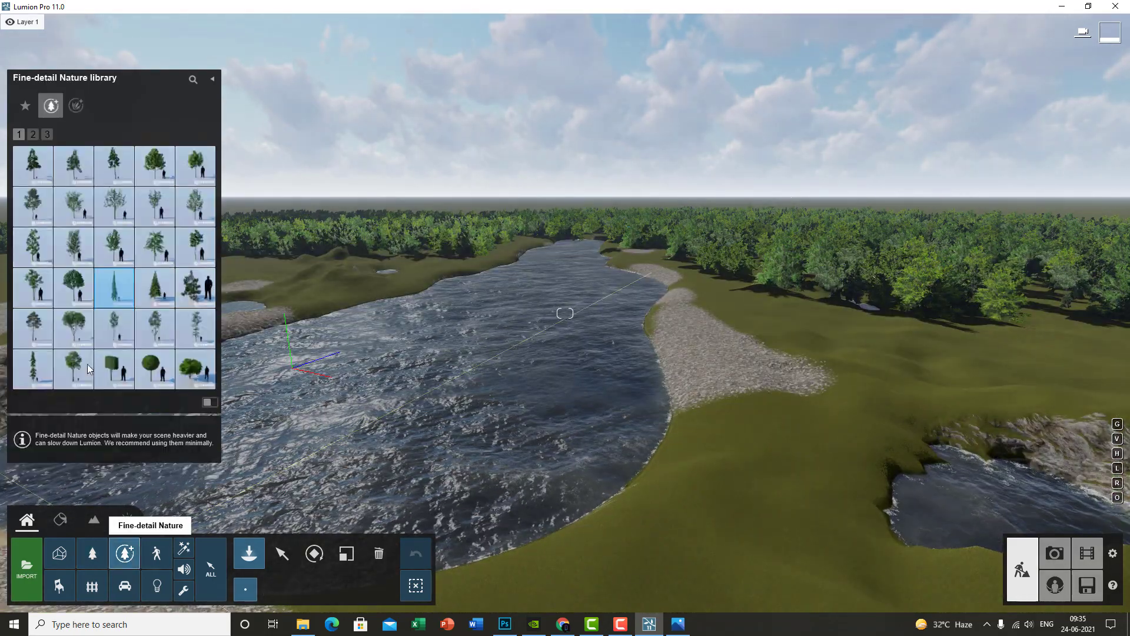
click(75, 344)
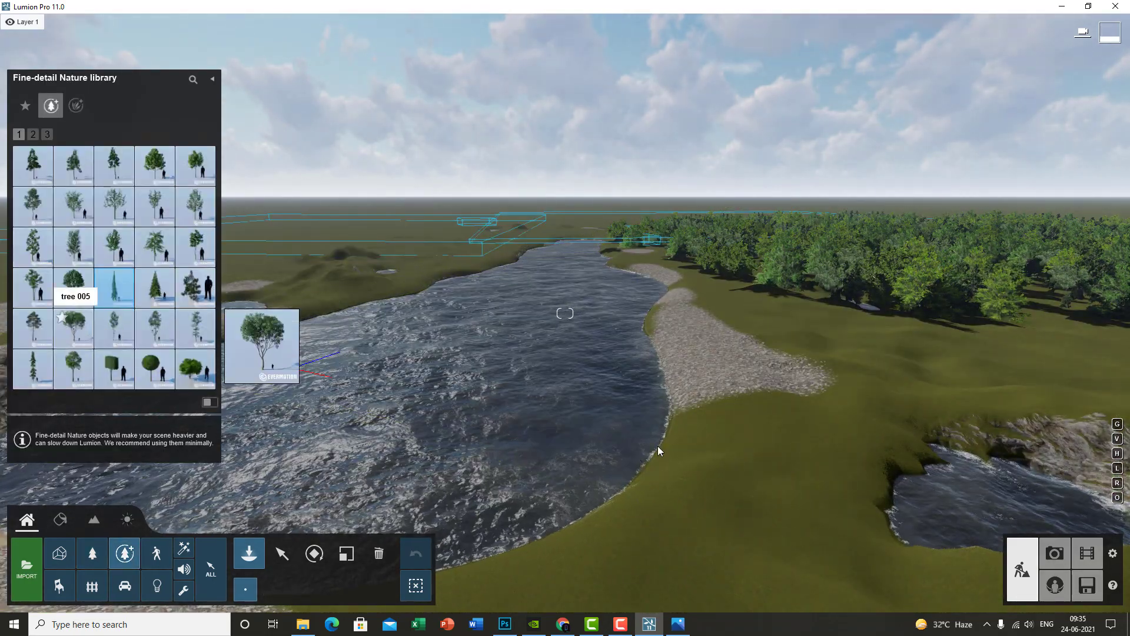
click(709, 428)
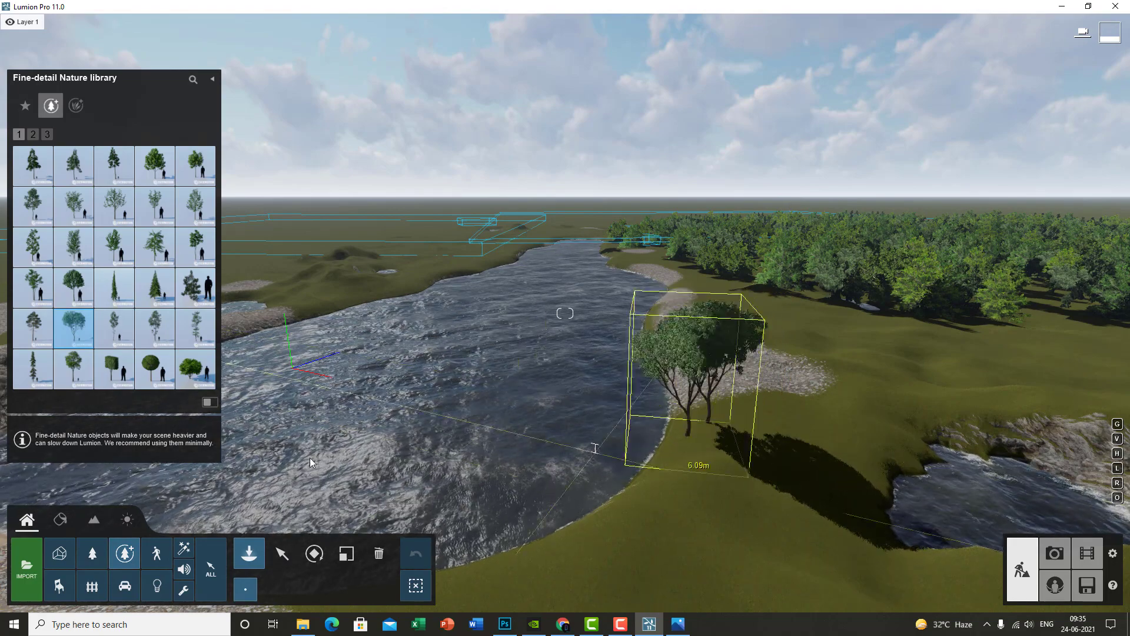
click(40, 337)
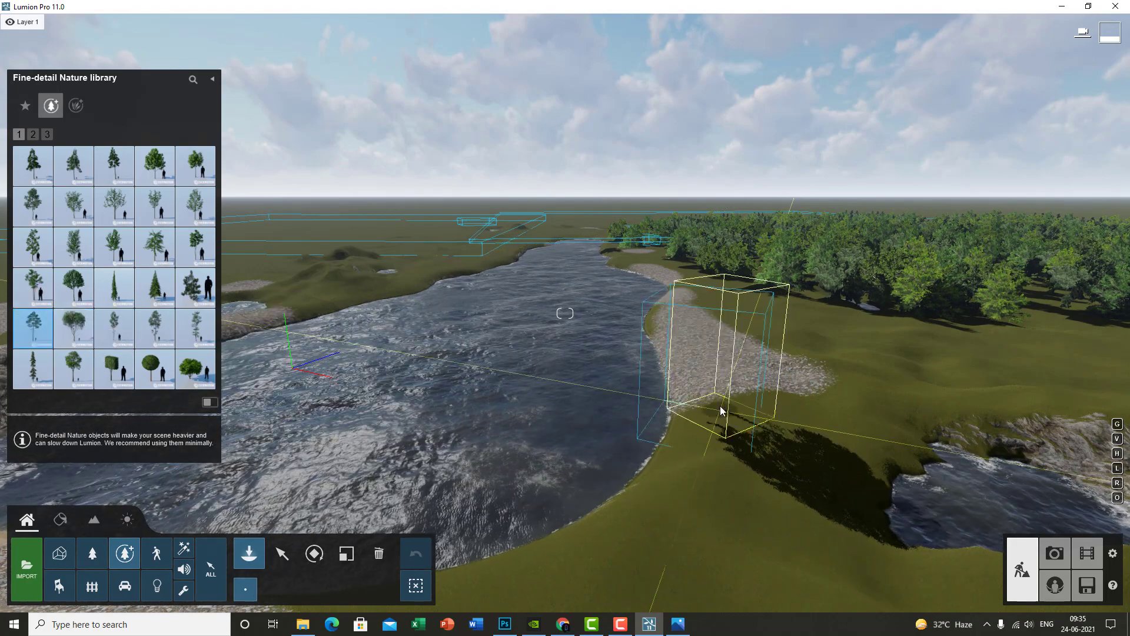
click(725, 407)
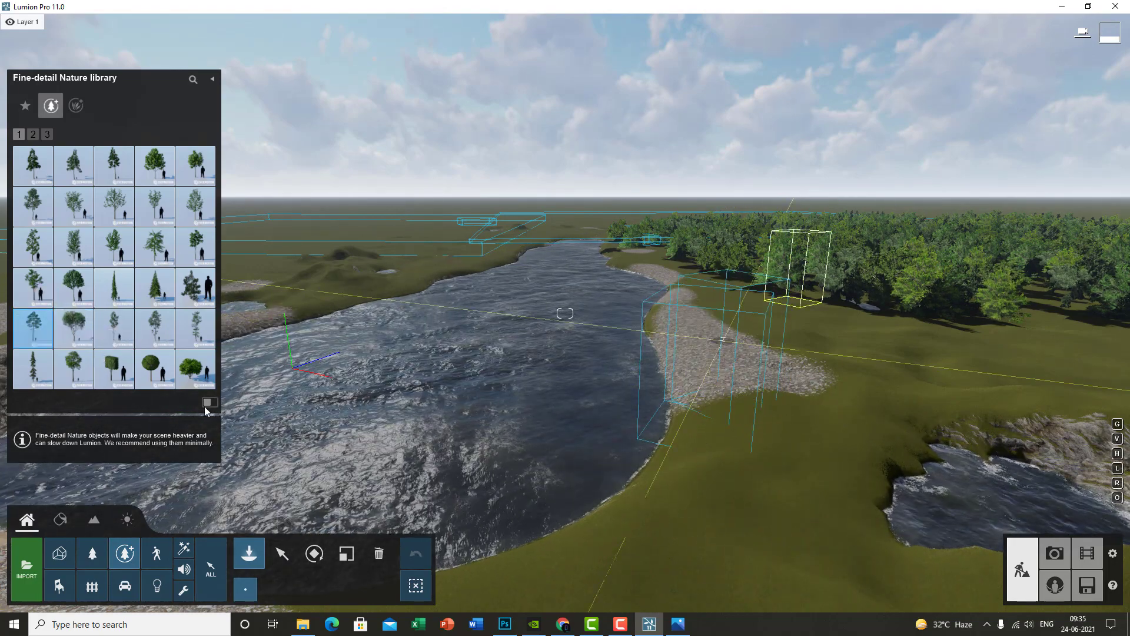
Step: Place a conifer from the Nature library individually at the edge of the sand patch beside the lake
click(92, 554)
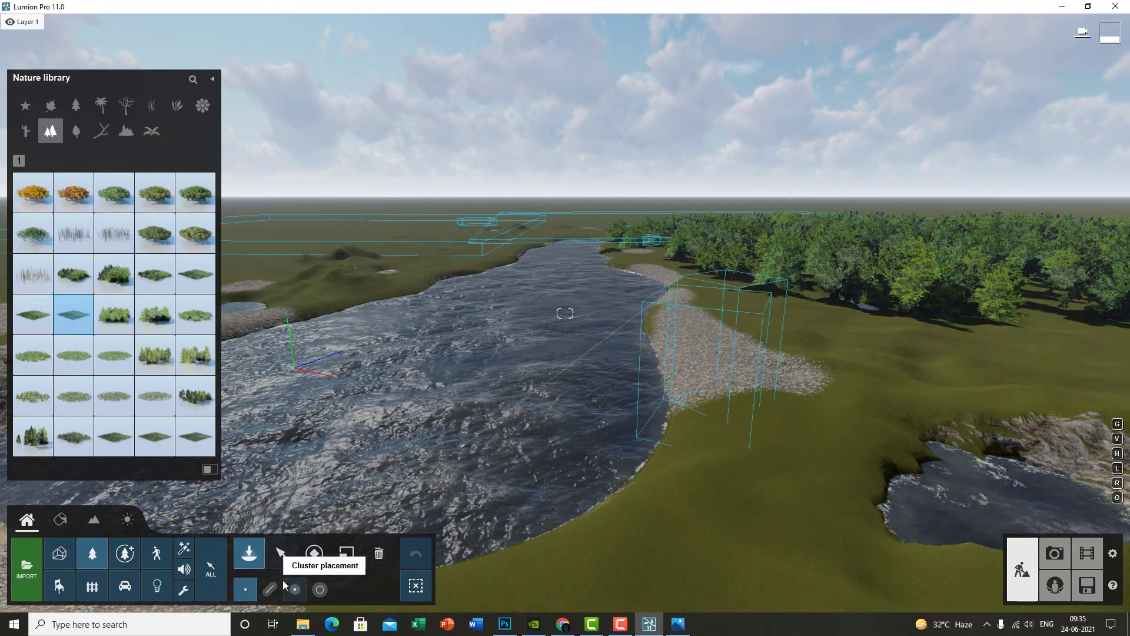
click(282, 553)
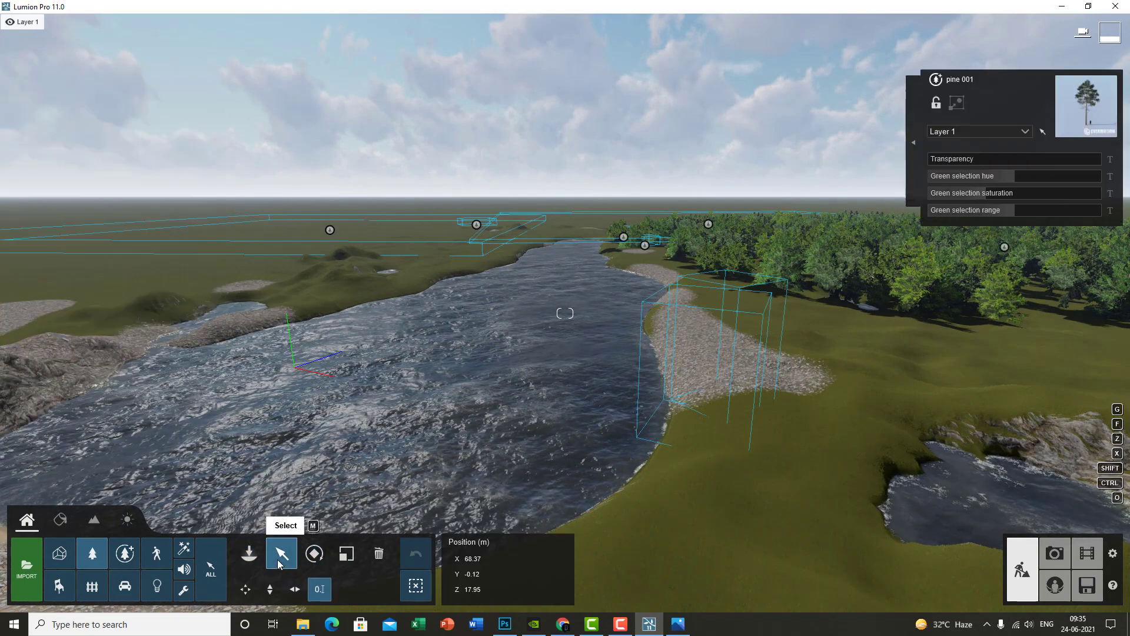
click(93, 555)
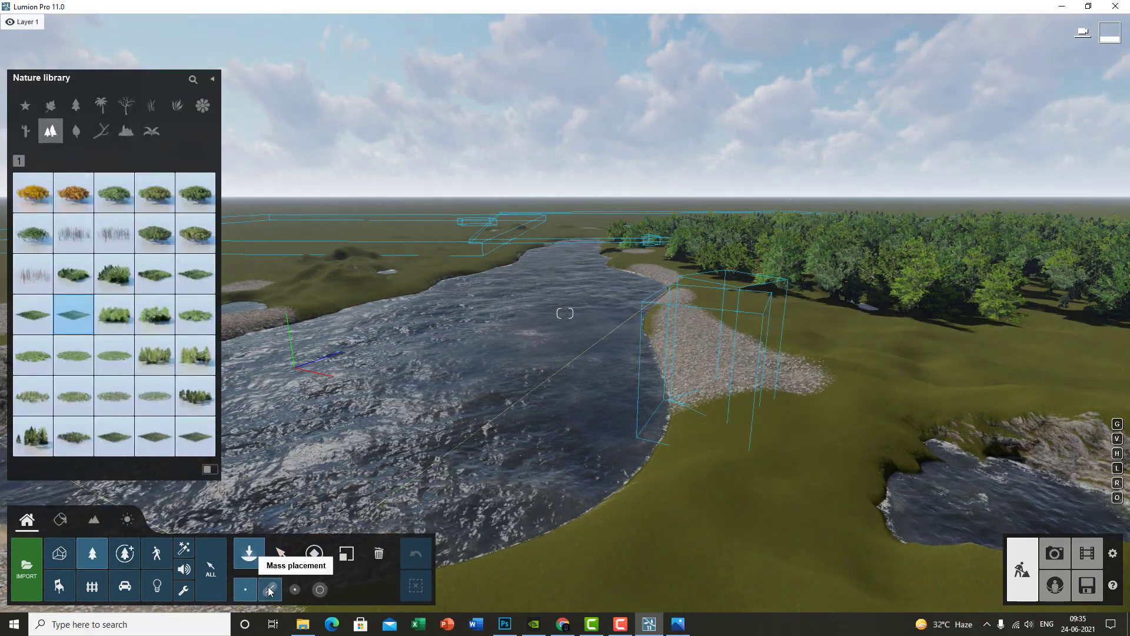
right_drag(831, 377, 784, 295)
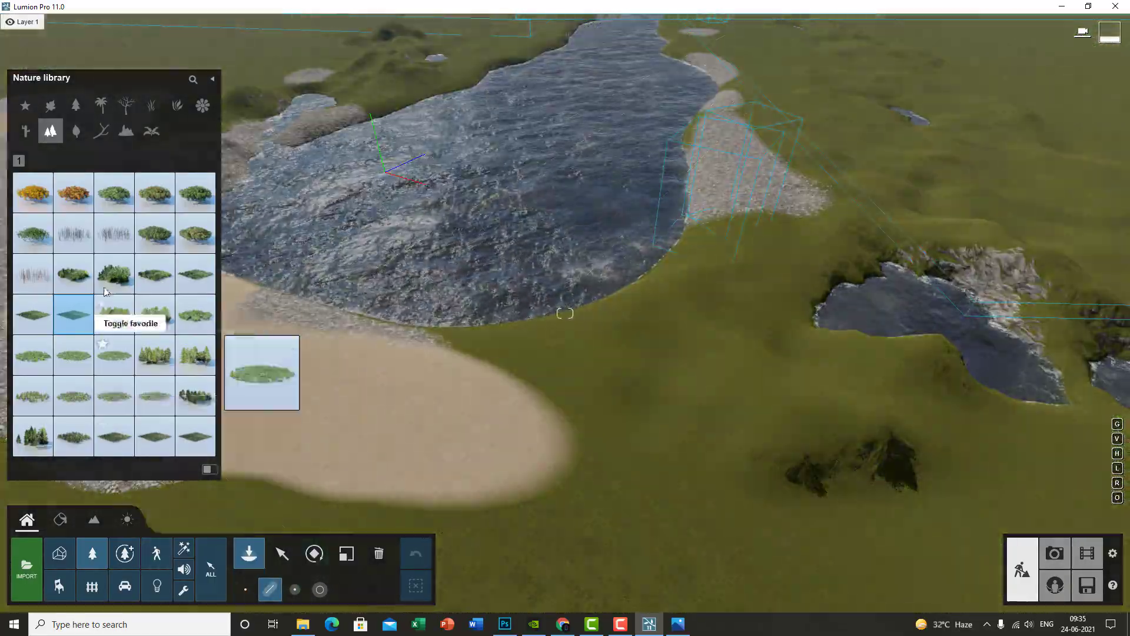
click(76, 105)
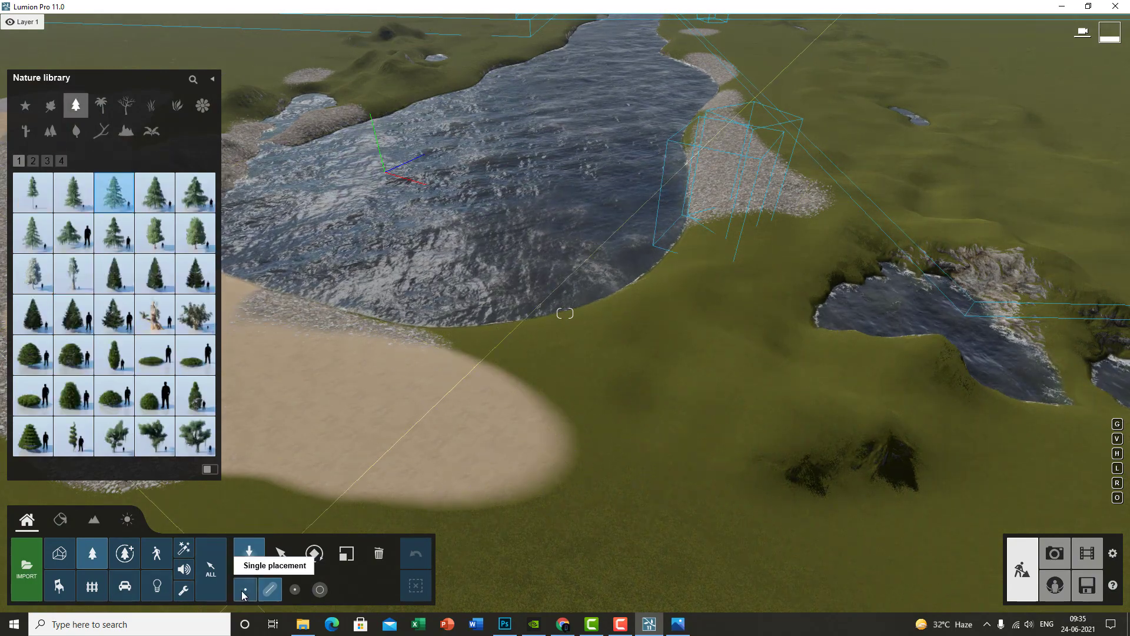
click(528, 431)
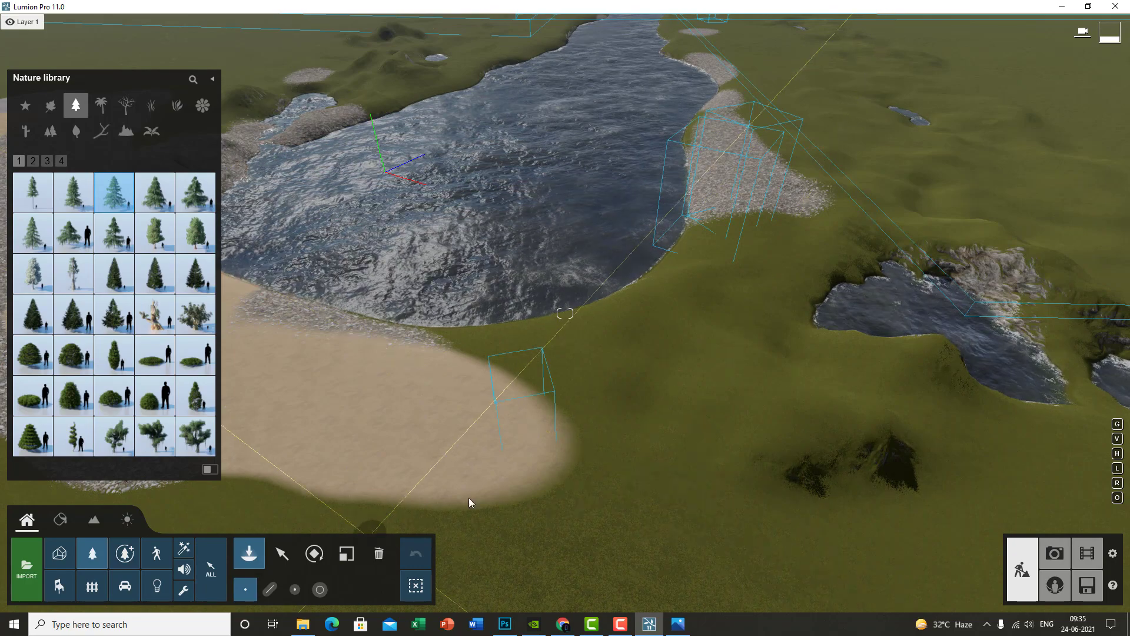
click(531, 467)
Step: Draw a mass placement line for the same conifer from the sand's edge far across the open grass
right_drag(531, 468, 539, 409)
key(w)
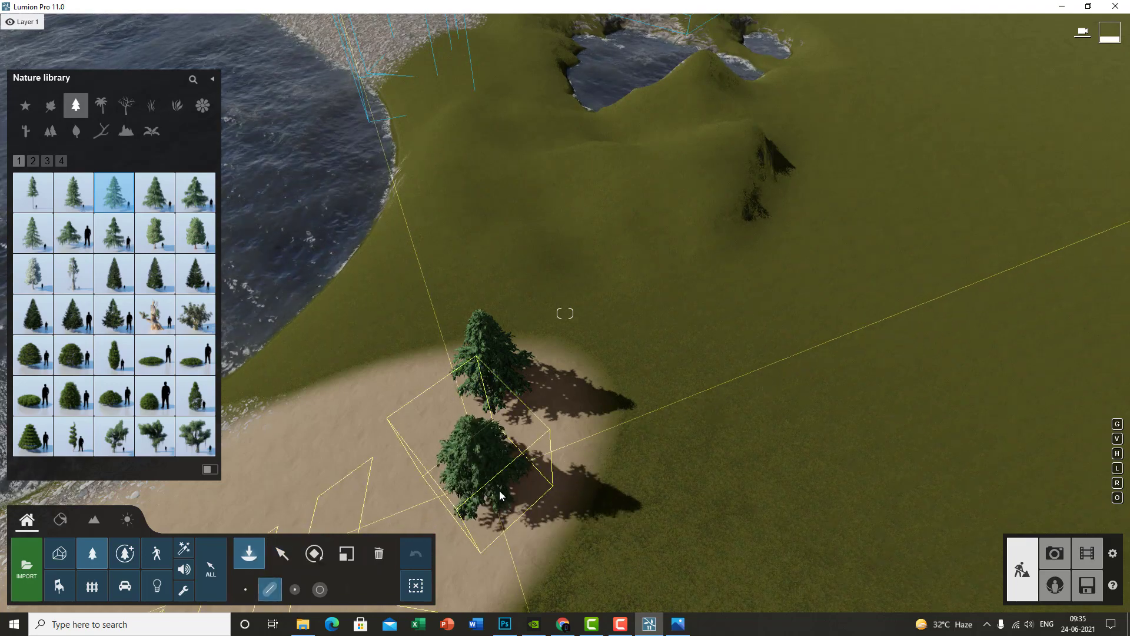
click(634, 413)
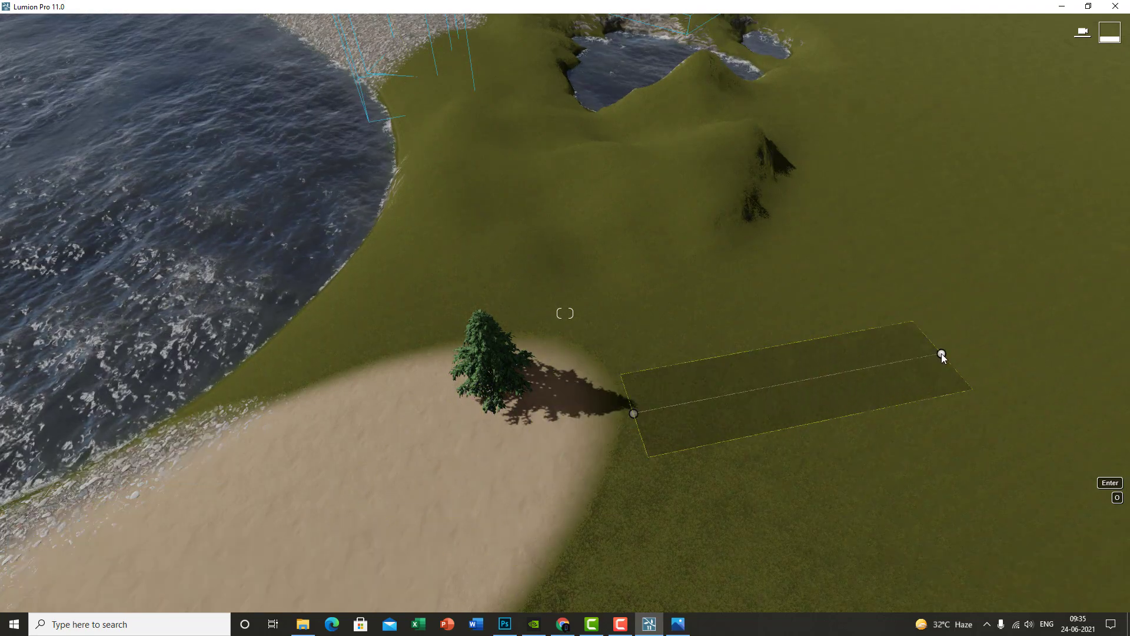
right_drag(1079, 318, 752, 337)
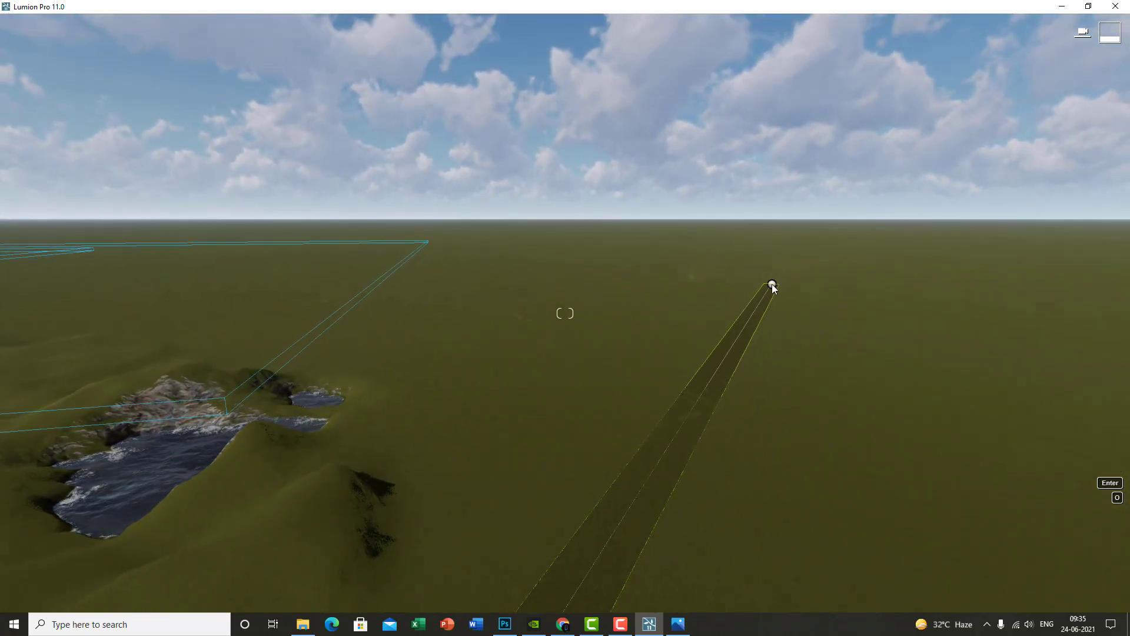
click(772, 284)
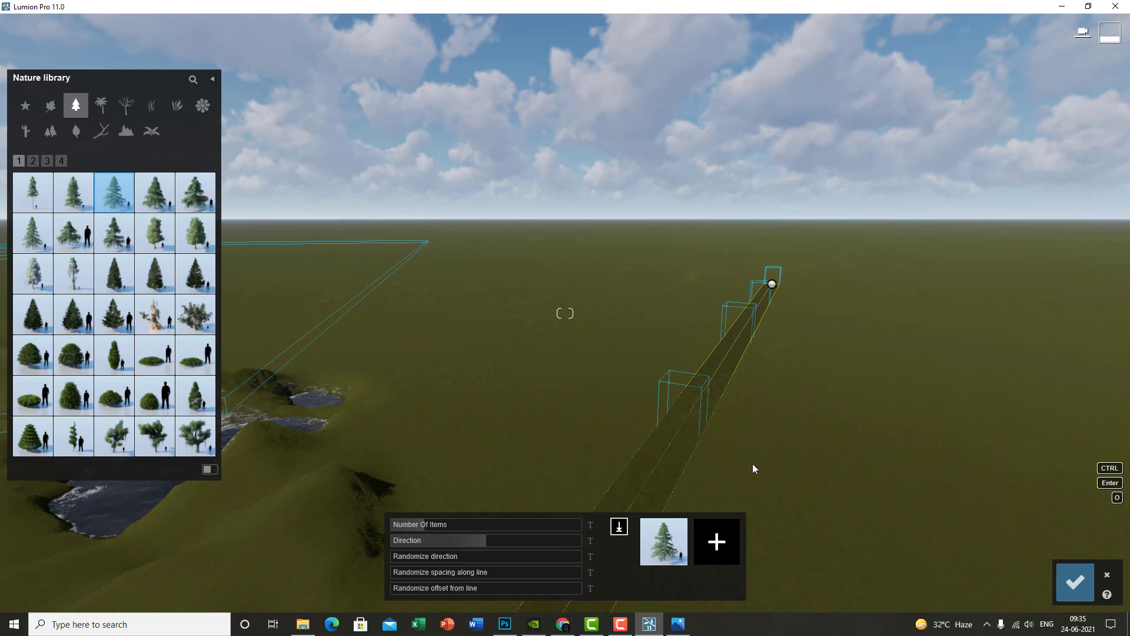
Step: Set the row's direction to 180°, maximize the random direction and set the random spacing along the line to 1.0
right_drag(752, 468, 442, 524)
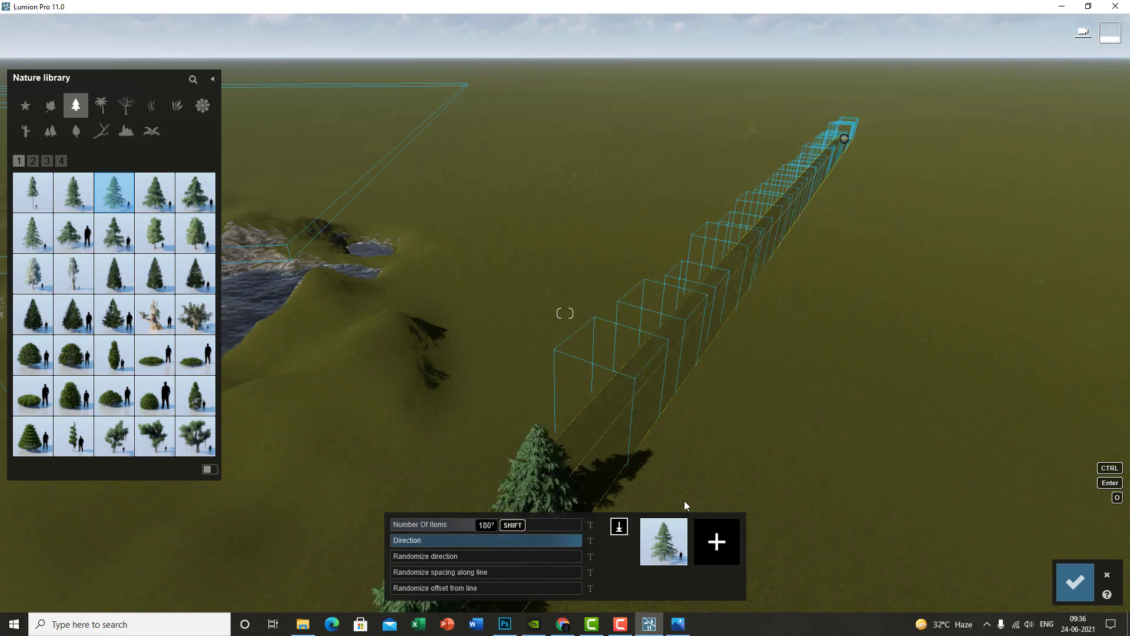
key(s)
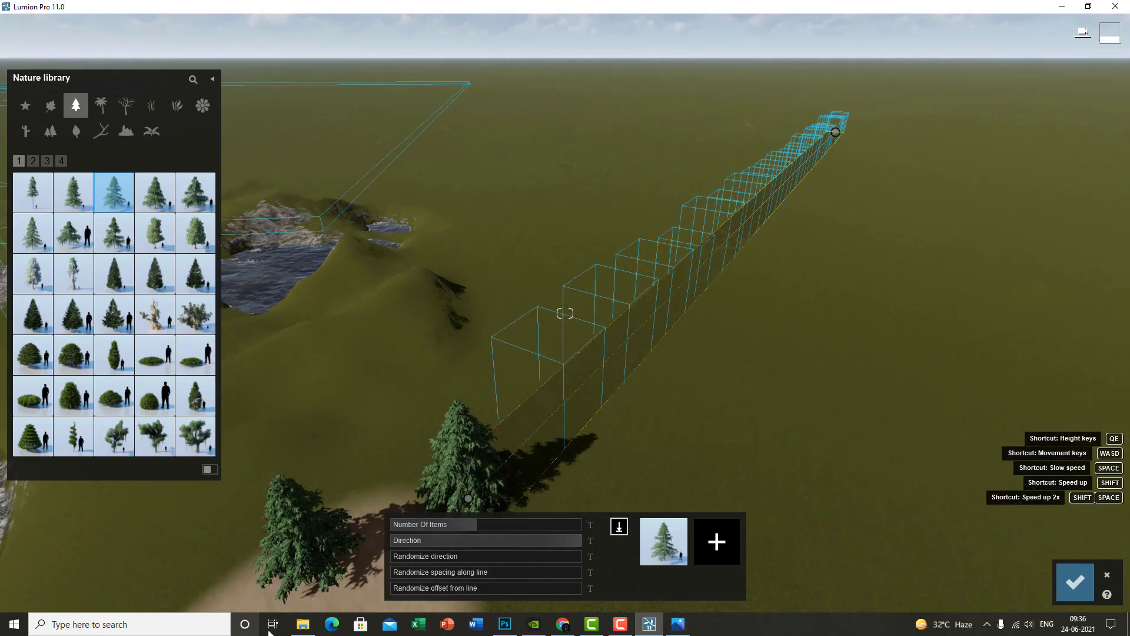
drag(437, 558, 612, 566)
drag(396, 572, 582, 571)
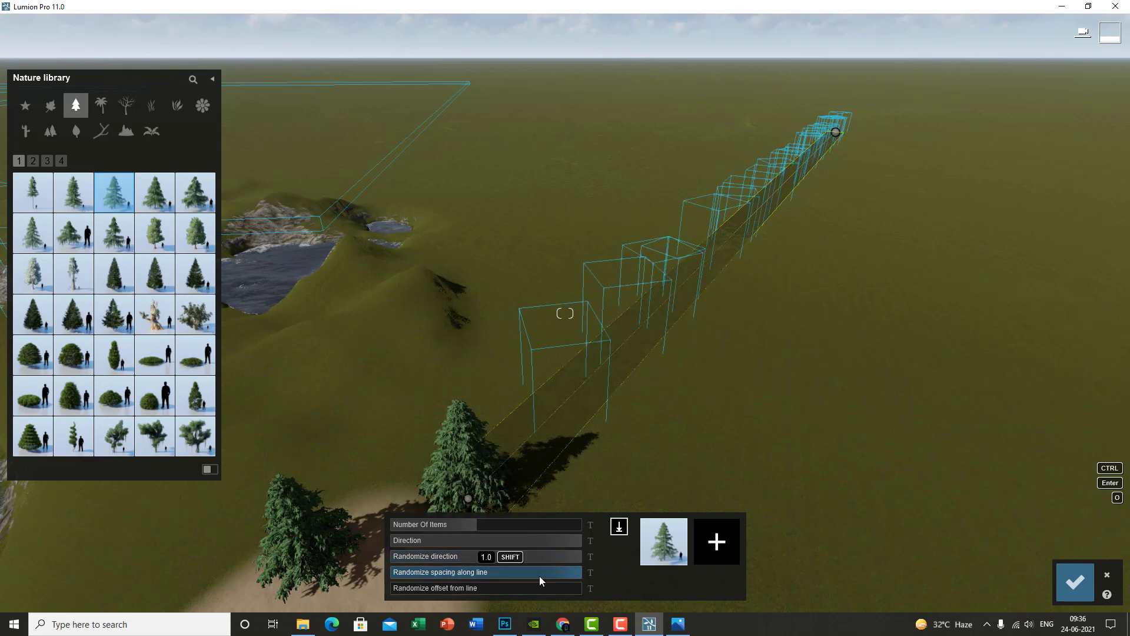
Step: Increase the random offset from the line to widen the tree row and raise the number of items to the maximum
drag(406, 587, 524, 588)
right_drag(500, 383, 513, 435)
drag(480, 524, 628, 530)
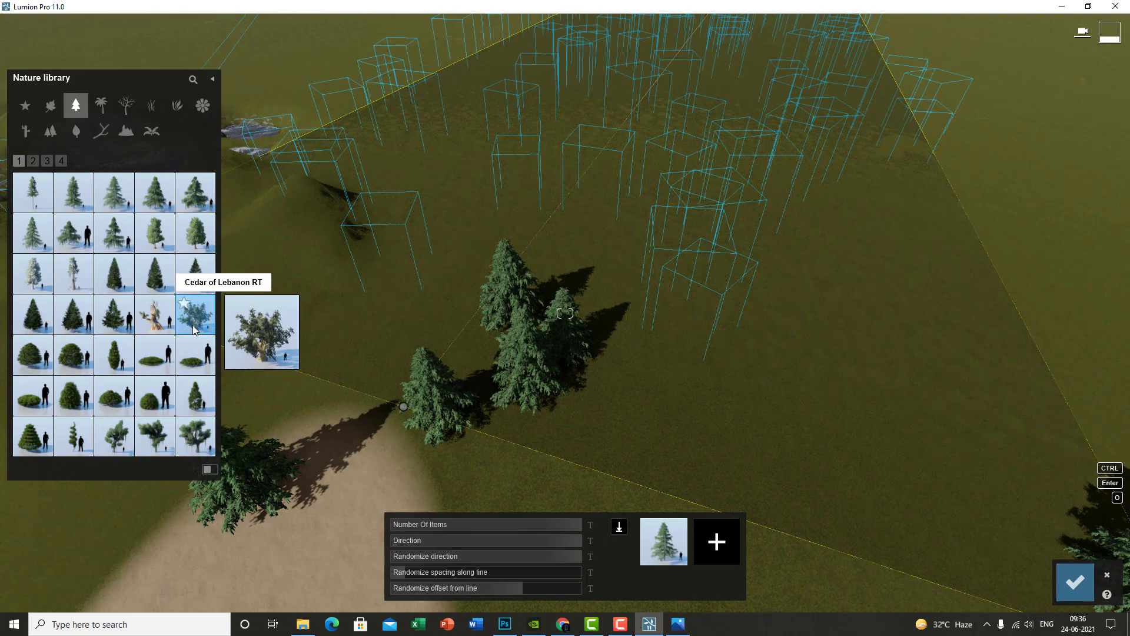
Step: Add Cedar of Lebanon RT, another conifer species and a small plant to the mass placement mix, and finish the placement
click(724, 550)
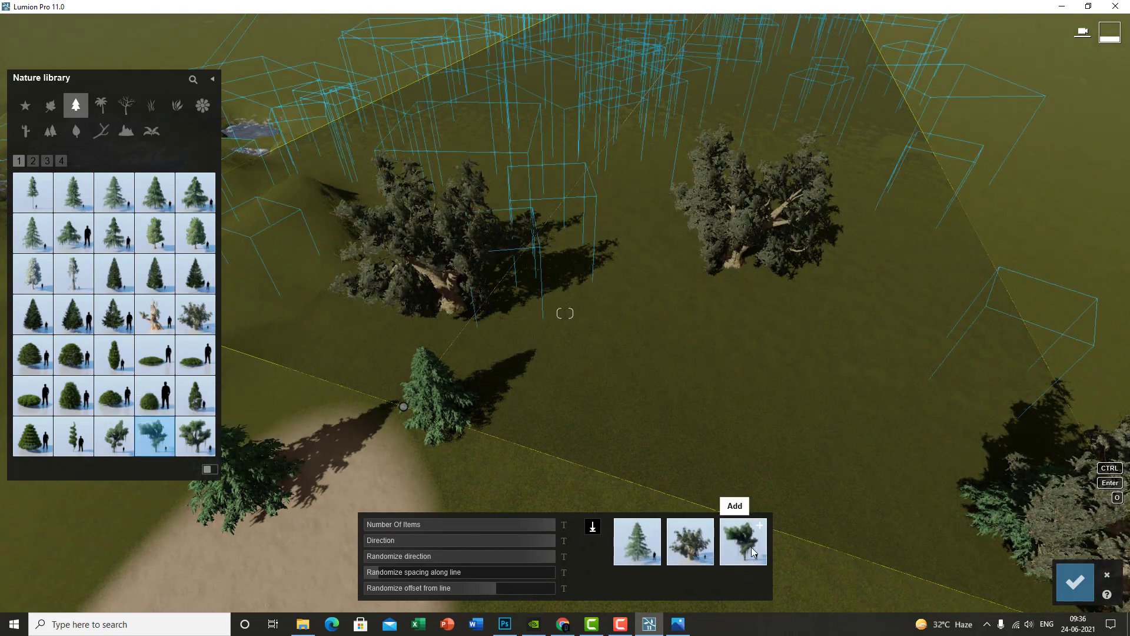
click(752, 552)
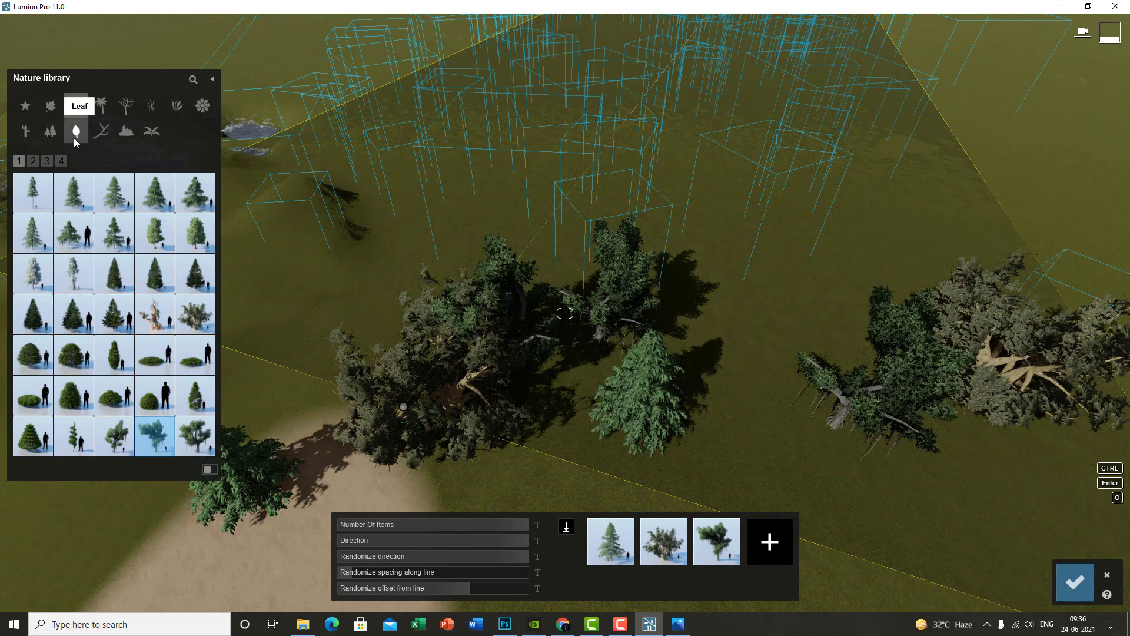
click(49, 131)
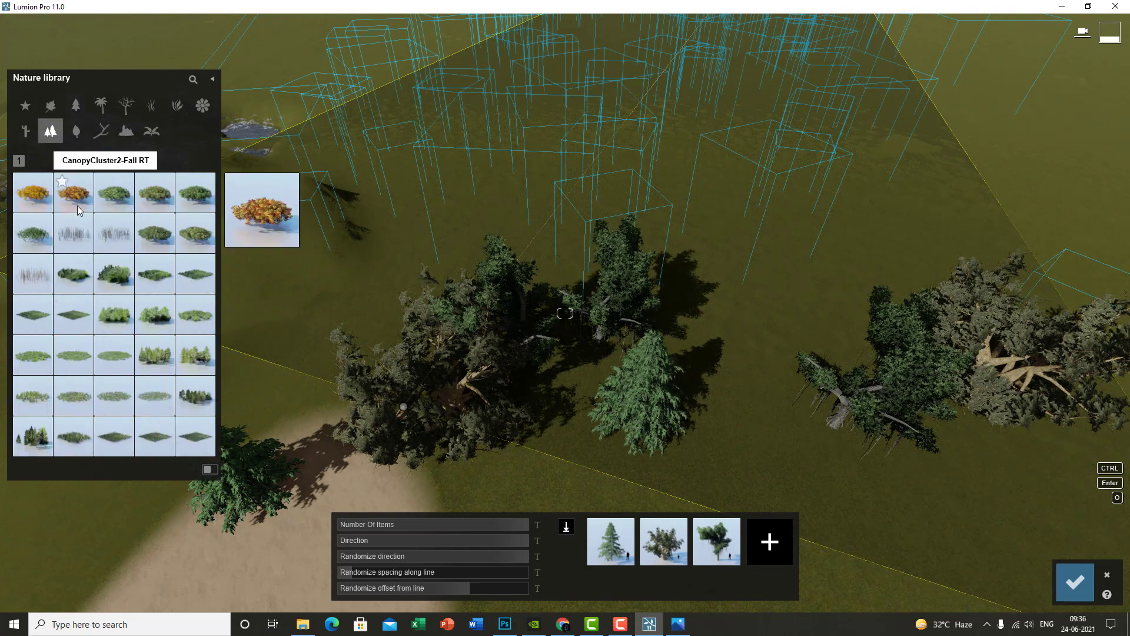
click(153, 132)
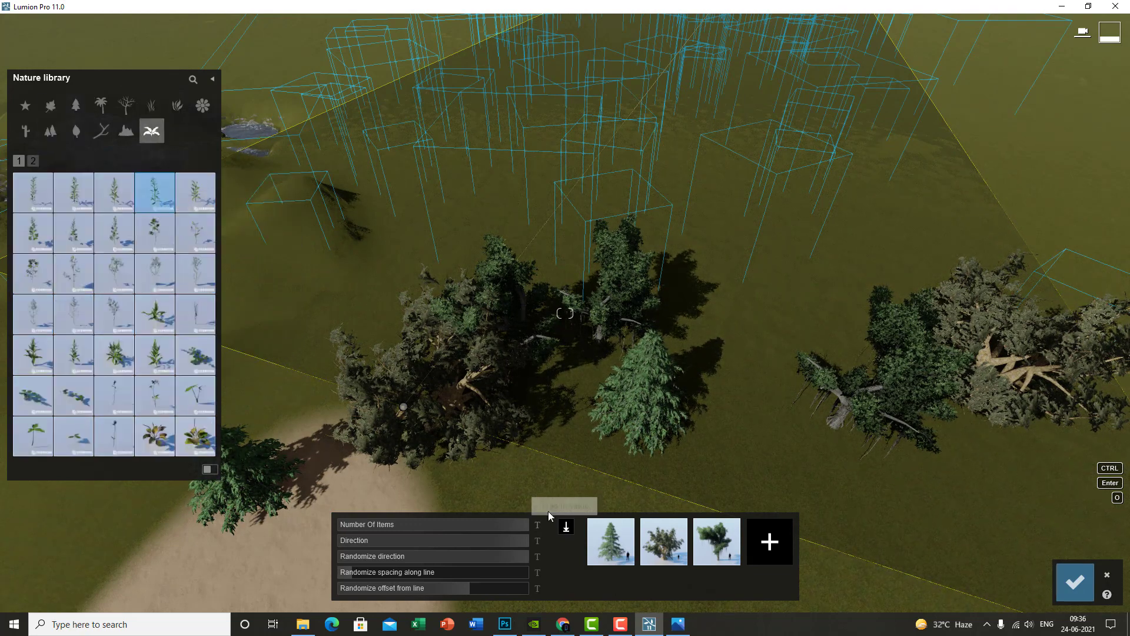
click(790, 545)
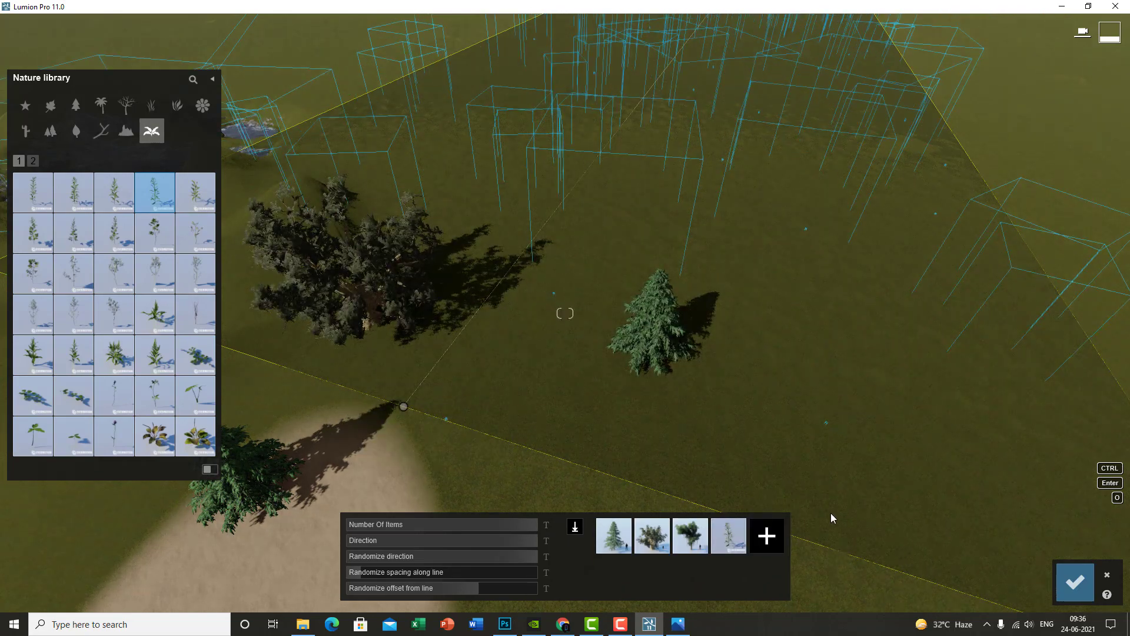
click(1081, 588)
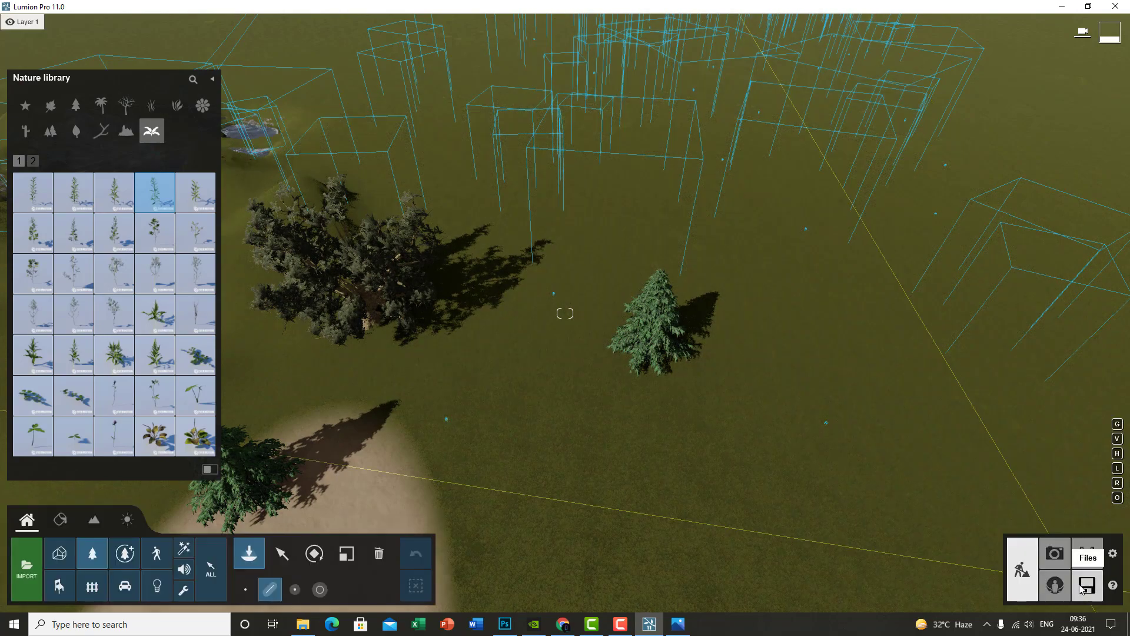
Step: Examine the mixed tree planting from ground level, then the sand patch, lake and forested bank
right_drag(721, 377, 704, 312)
middle_drag(705, 312, 585, 424)
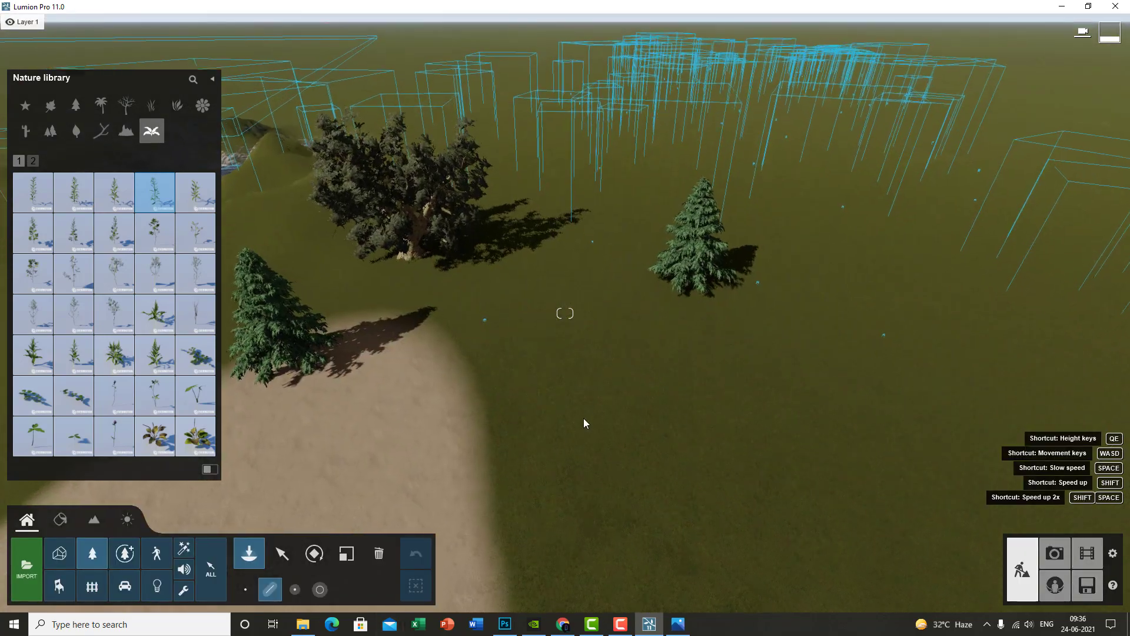
scroll(638, 277, up, 5)
right_drag(638, 277, 659, 218)
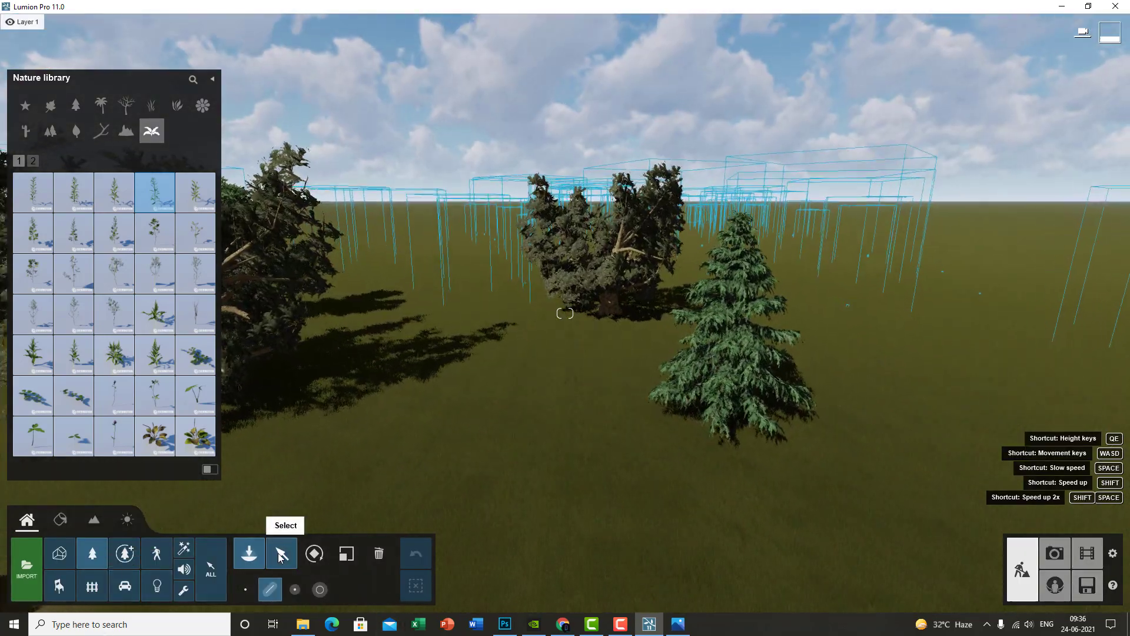
click(282, 554)
scroll(436, 420, up, 5)
scroll(444, 426, up, 8)
right_drag(438, 447, 929, 393)
scroll(531, 409, up, 5)
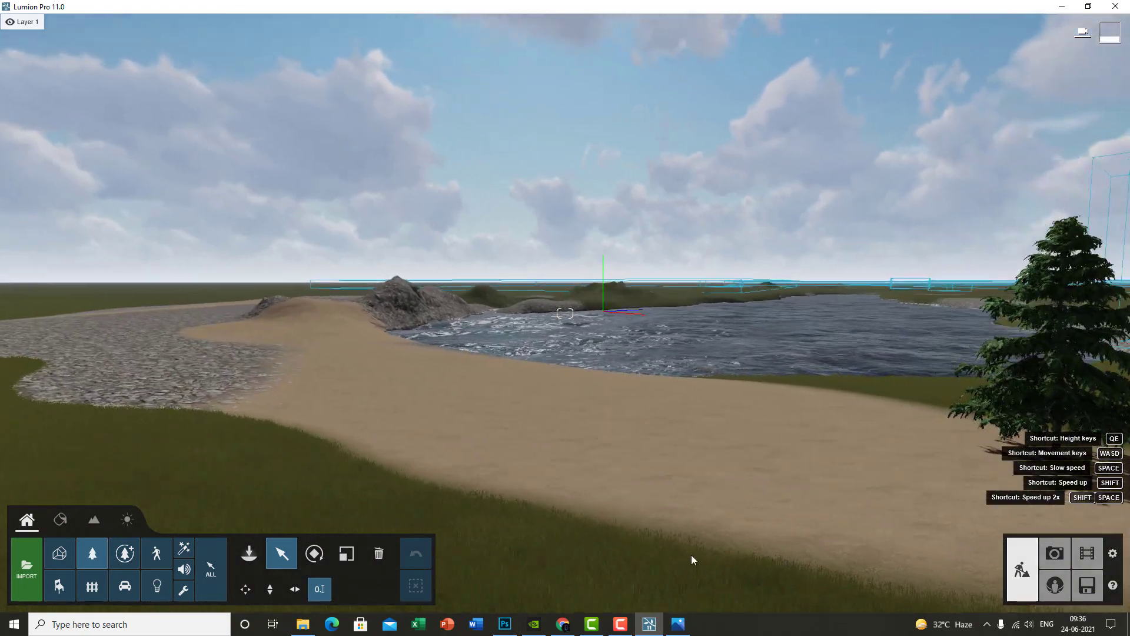
right_drag(691, 560, 731, 459)
scroll(731, 459, up, 5)
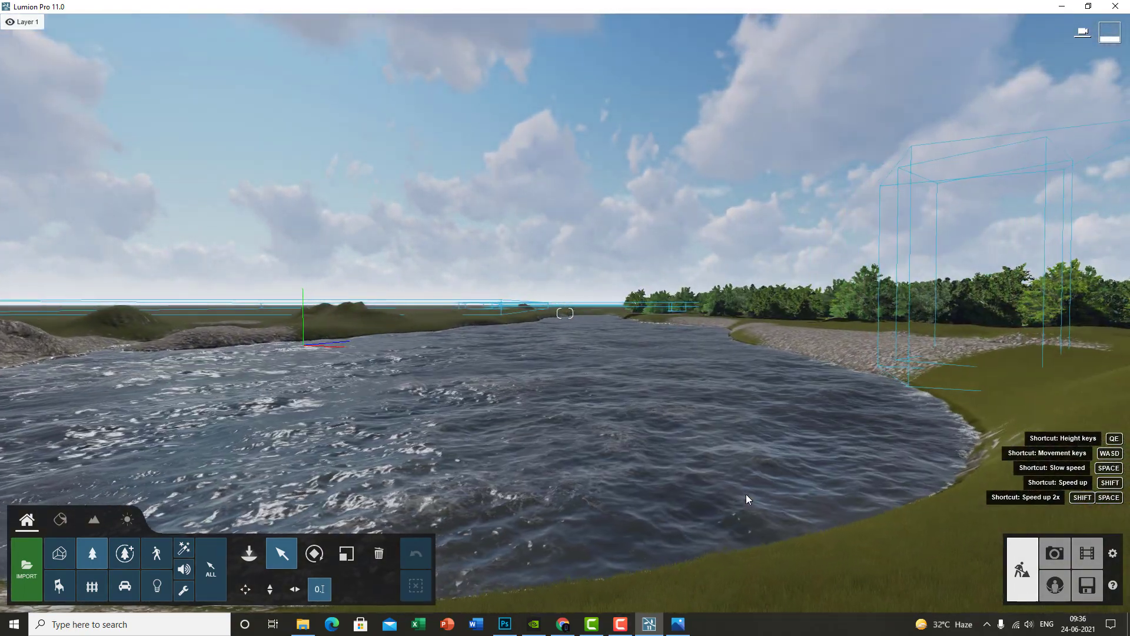
click(620, 624)
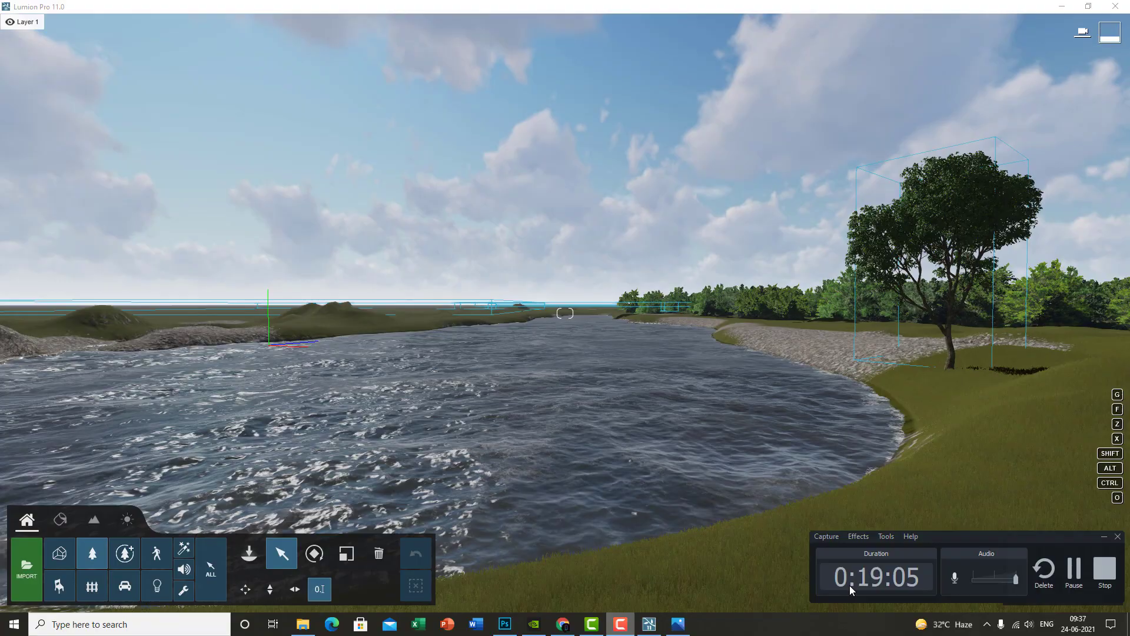
click(1072, 568)
Step: Survey the lake in the completed scene and check its landscape grass settings before returning to the object tools
right_drag(500, 533, 615, 475)
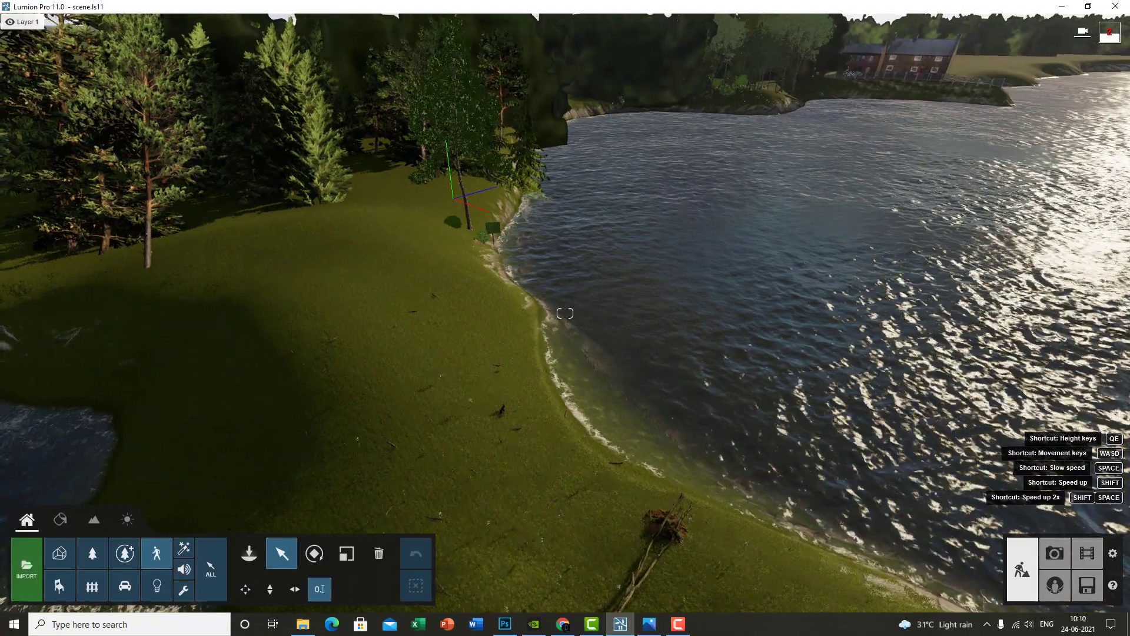
key(s)
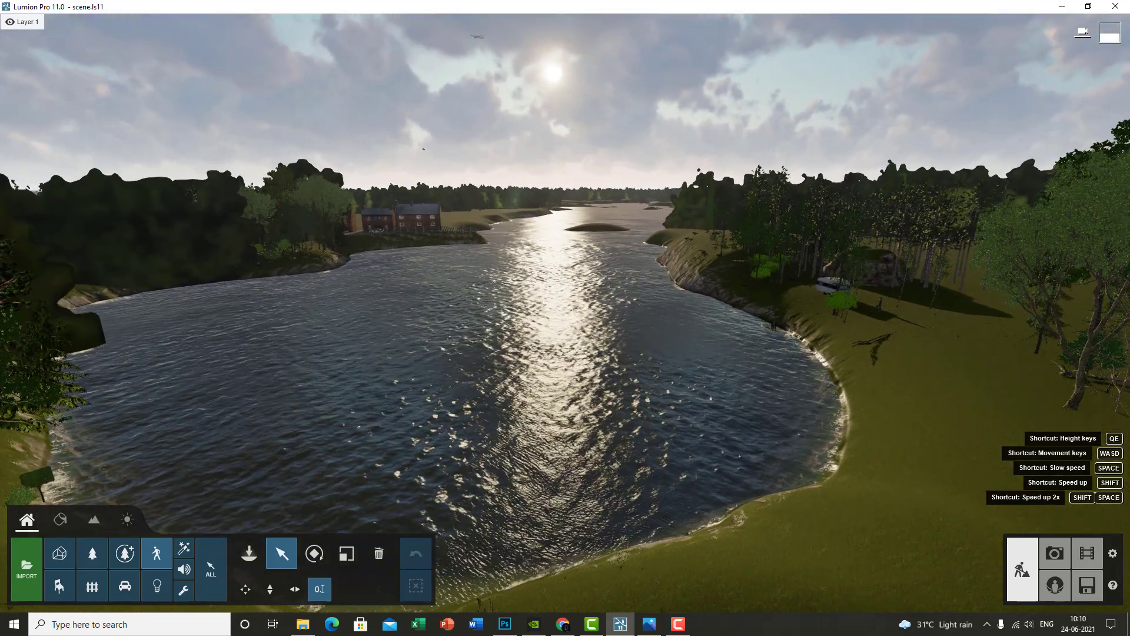
click(100, 527)
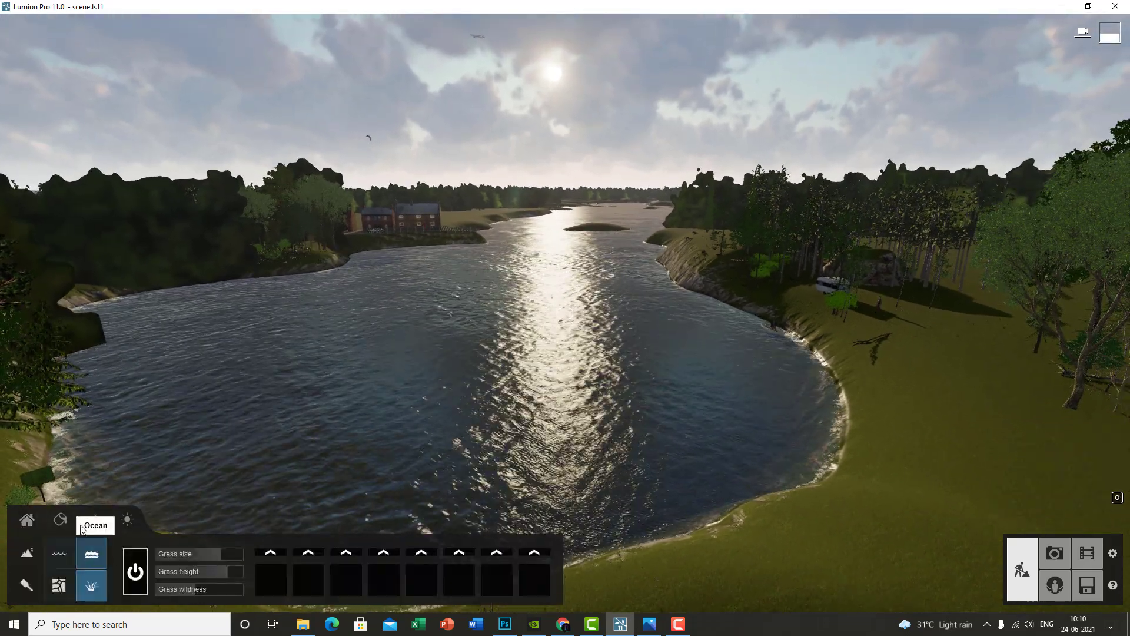
right_drag(638, 359, 626, 432)
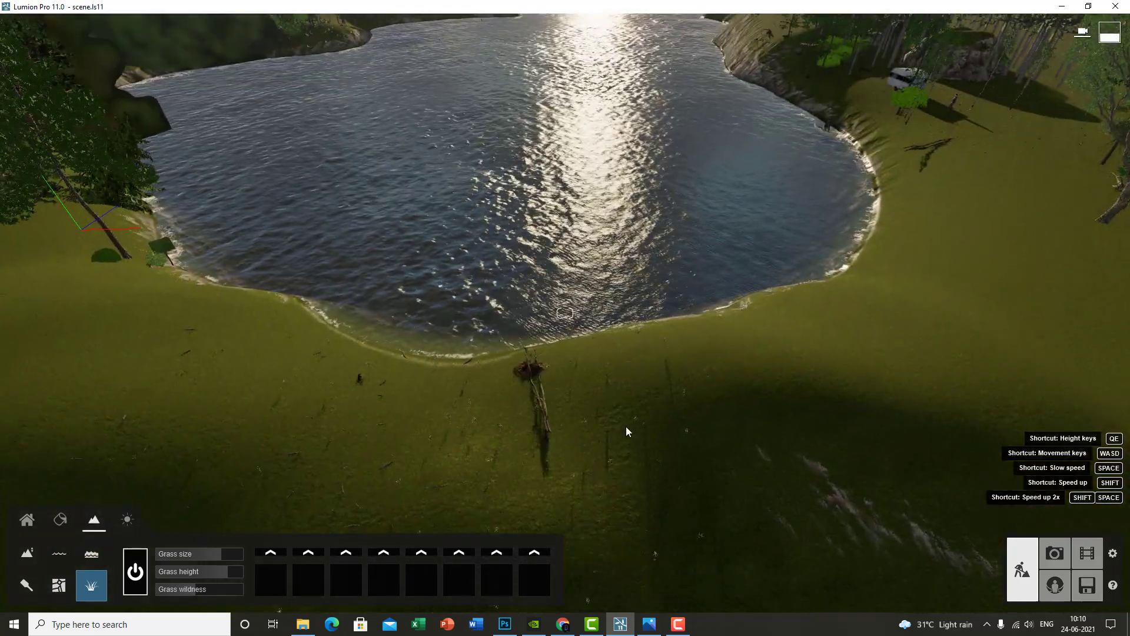
click(26, 519)
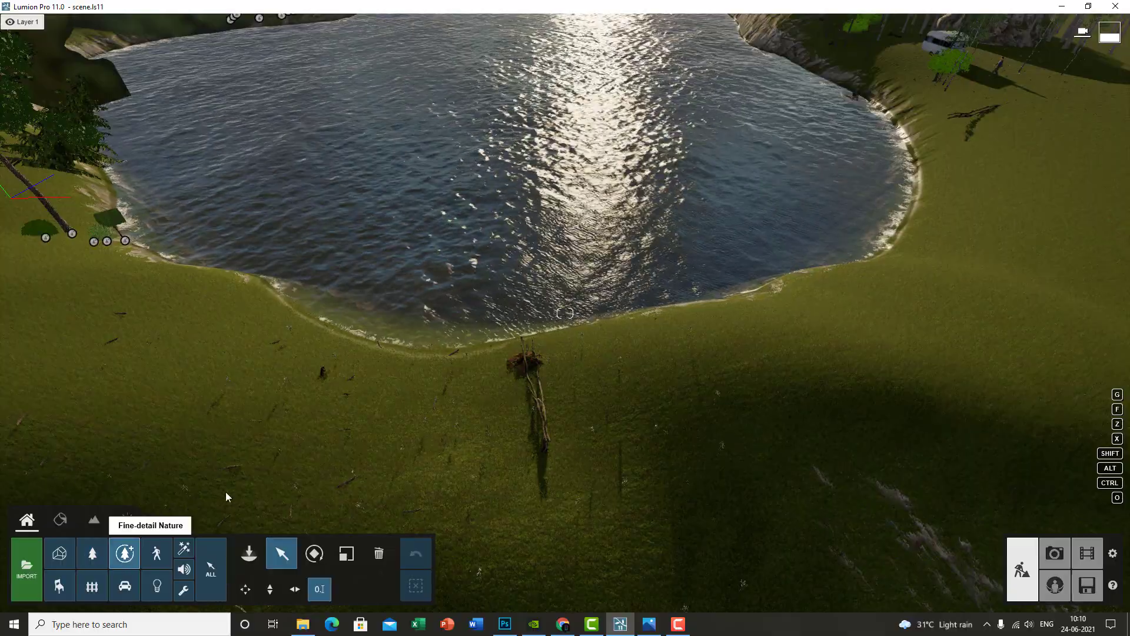
Step: Inspect the tree groups, small pond and grassy shores around the lake in the completed scene
key(w)
right_drag(749, 429, 745, 320)
key(w)
key(w)
key(s)
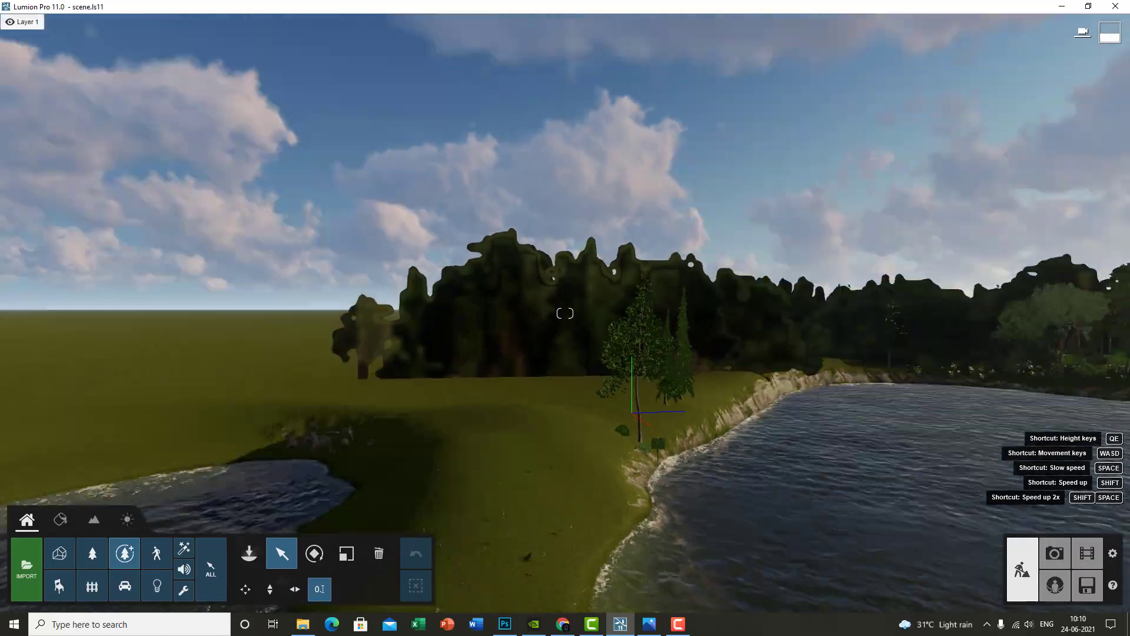
key(w)
right_drag(825, 339, 1013, 353)
right_drag(521, 354, 624, 339)
key(w)
key(w)
right_drag(814, 328, 759, 351)
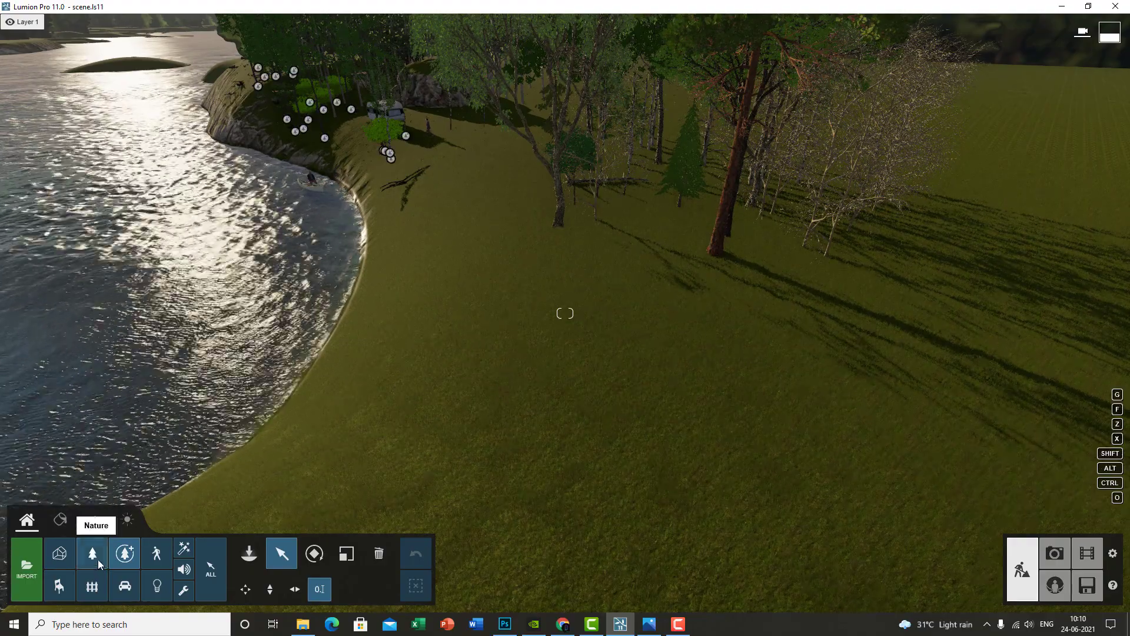
Step: Lay out a mass placement line of nature items across the open grass from the lakeside, past the tree group
click(98, 560)
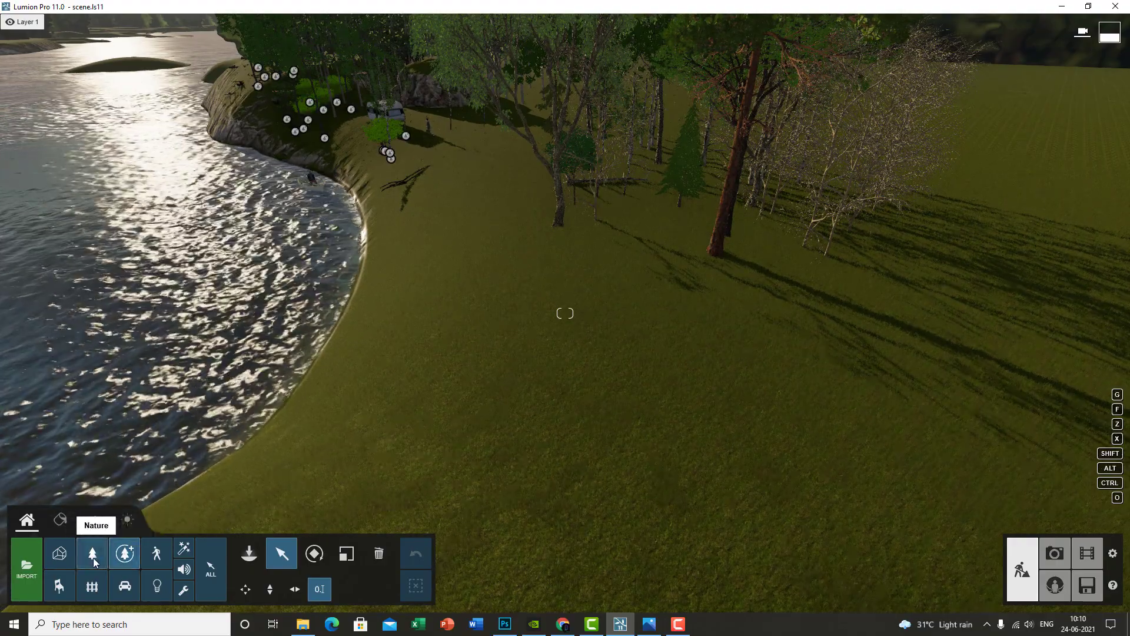
click(93, 557)
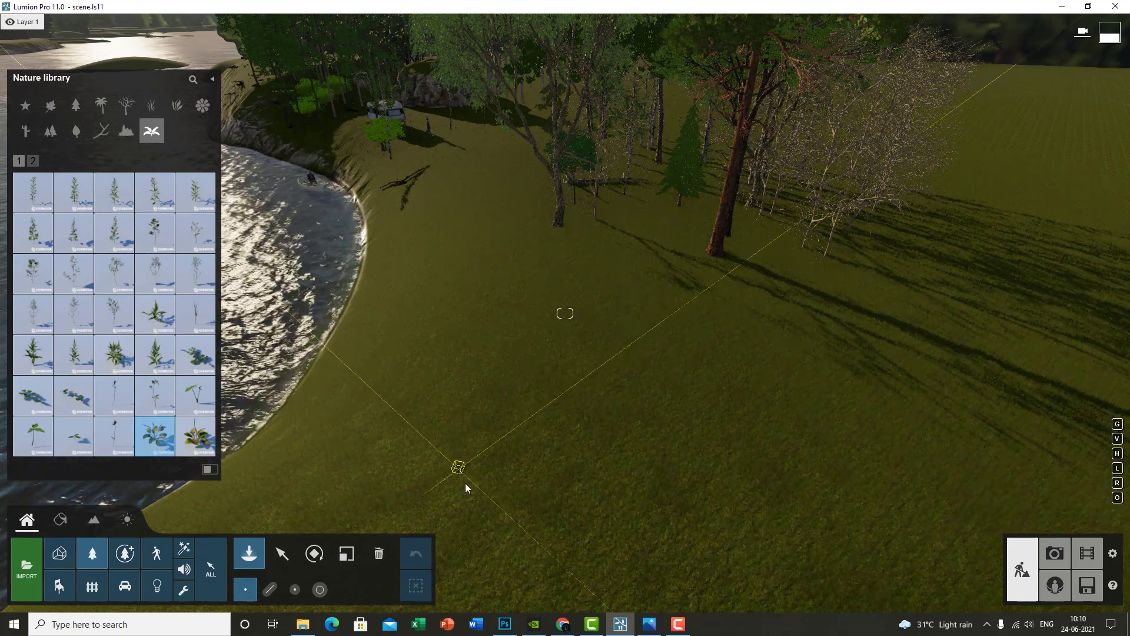
key(w)
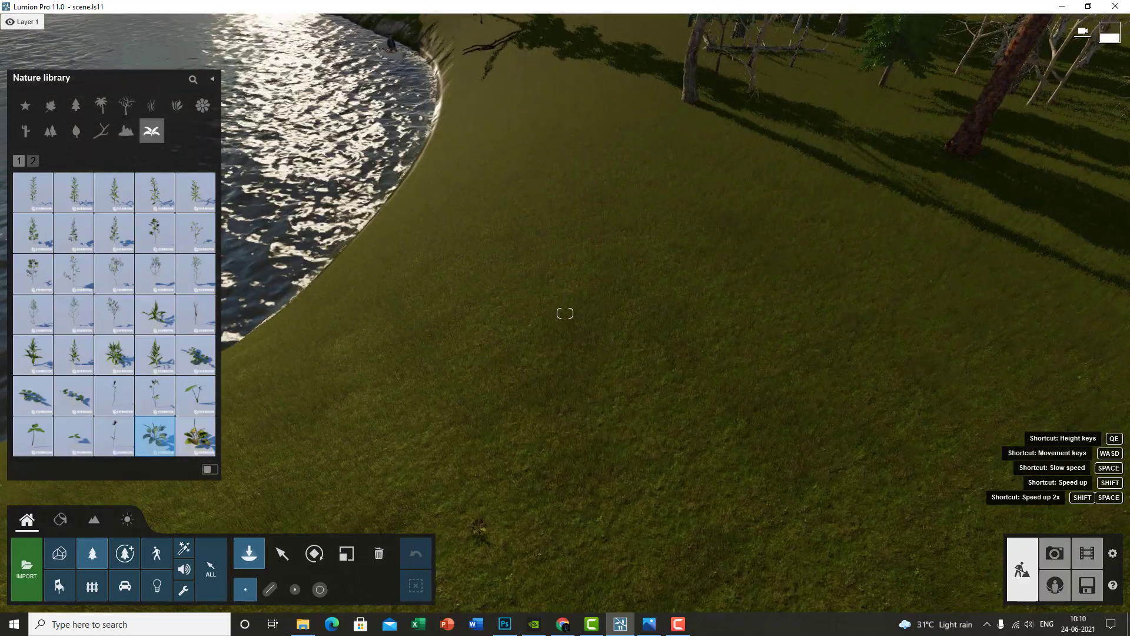
click(270, 589)
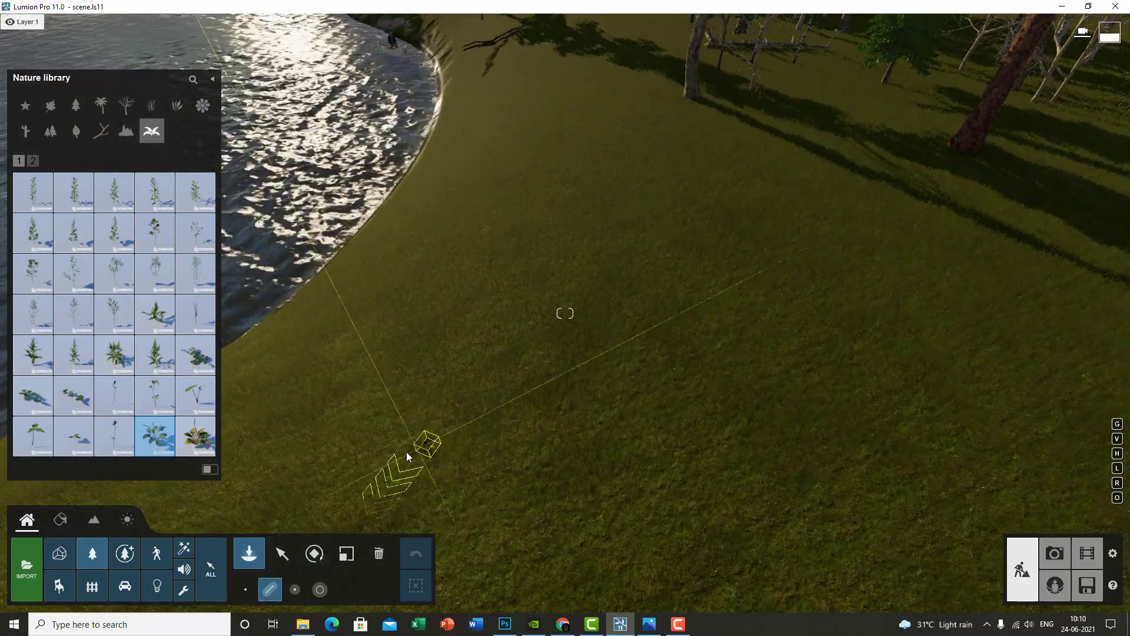
click(406, 452)
key(w)
right_drag(747, 445, 748, 443)
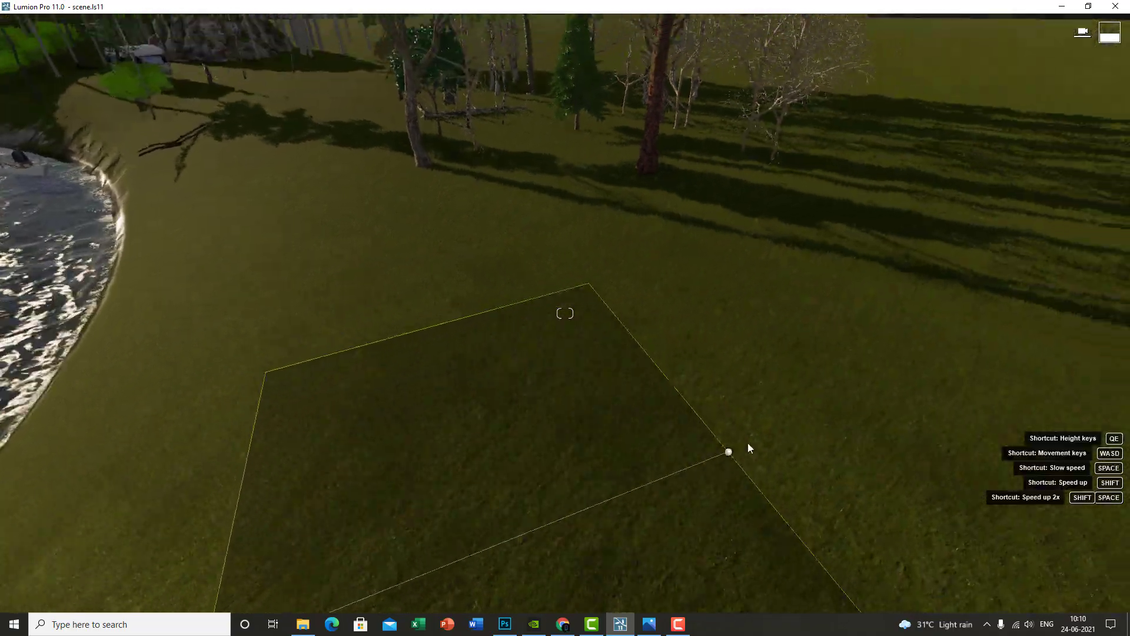
mouse_move(928, 259)
right_down()
mouse_move(908, 248)
mouse_move(940, 256)
right_up()
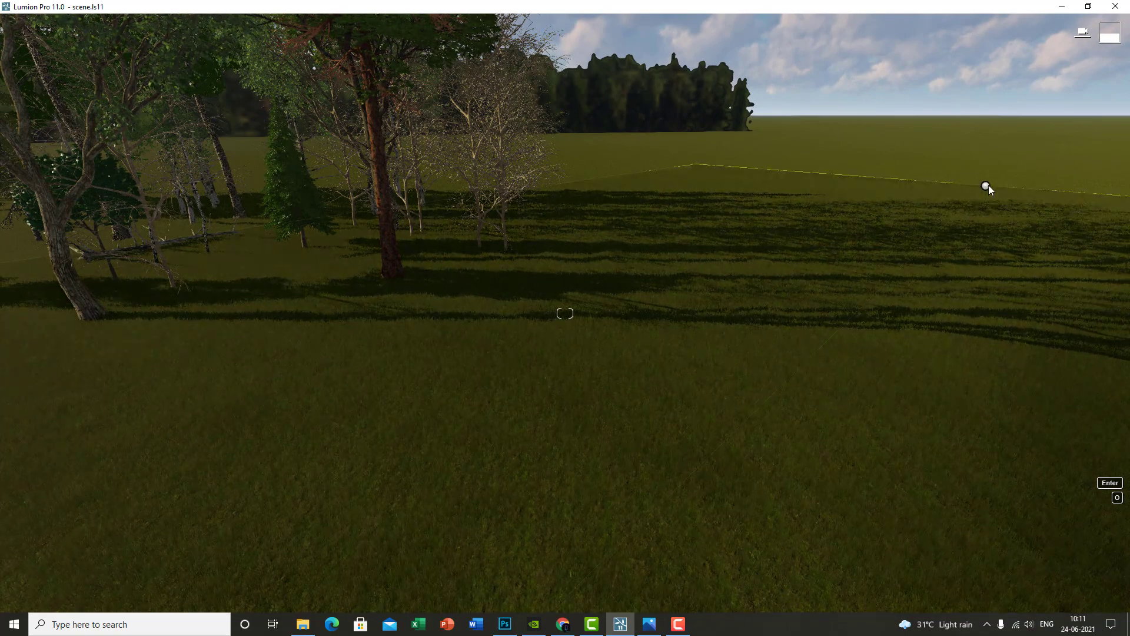
click(986, 186)
Step: Reduce the mass placement's random offset from the line and finish scattering the stumps, branches and small plants
right_drag(981, 204, 587, 363)
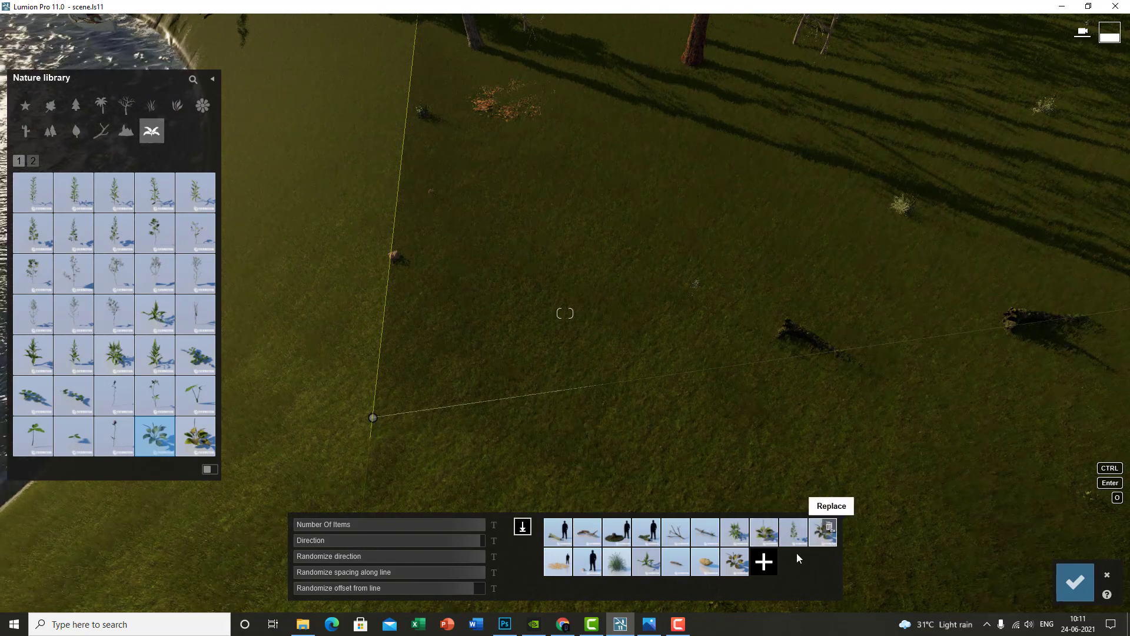
right_drag(829, 245, 393, 545)
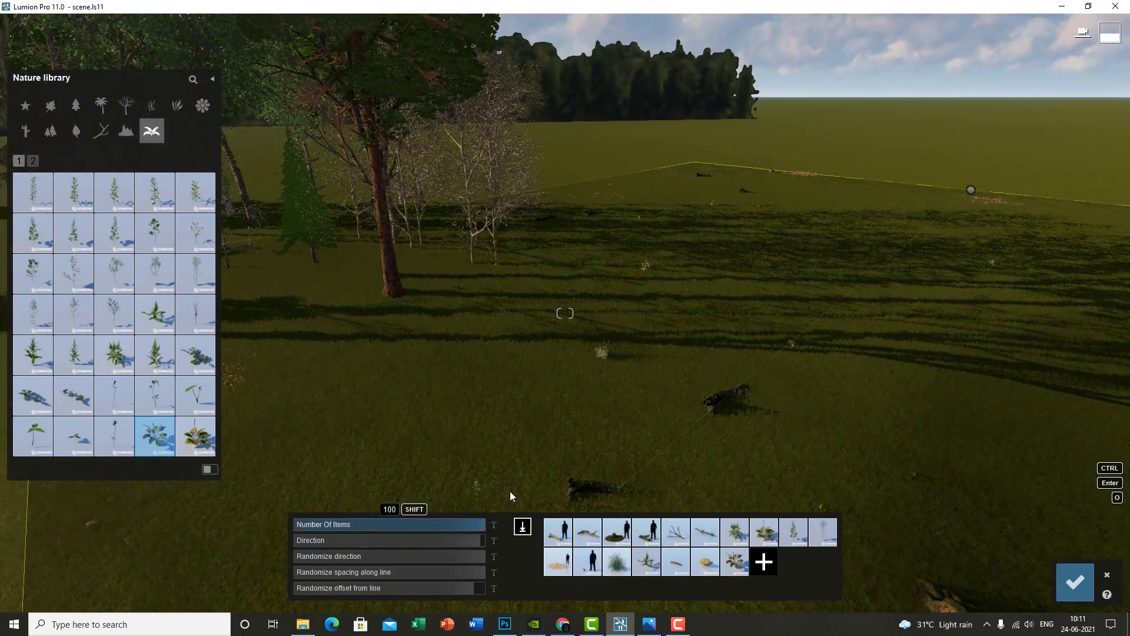
right_drag(819, 357, 380, 595)
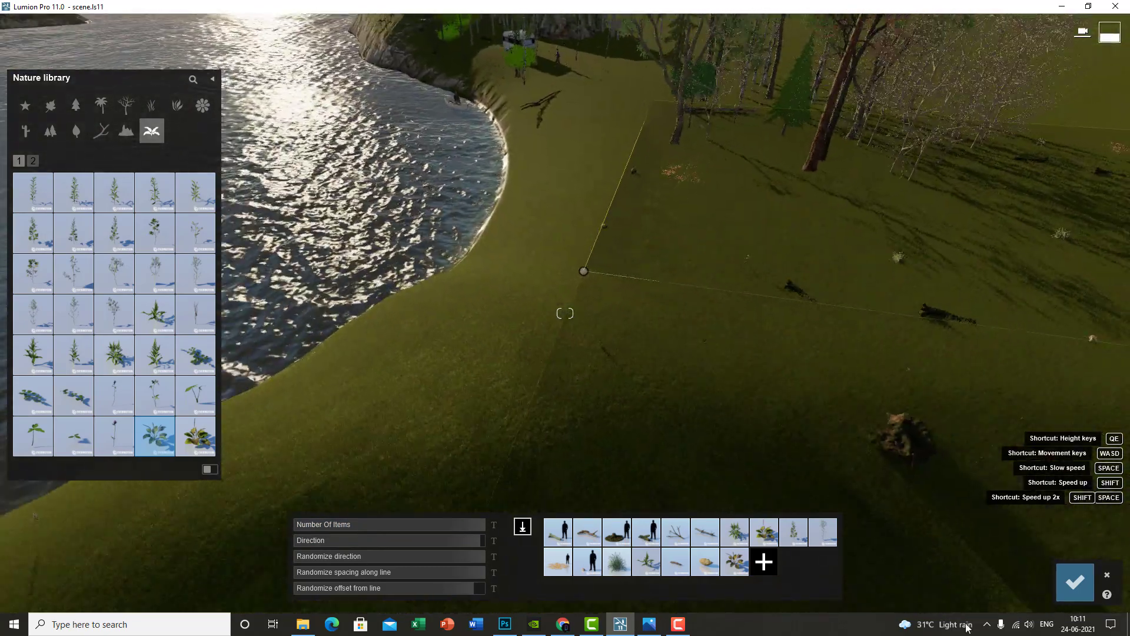
drag(379, 594, 407, 593)
right_drag(659, 448, 813, 377)
right_drag(671, 521, 736, 438)
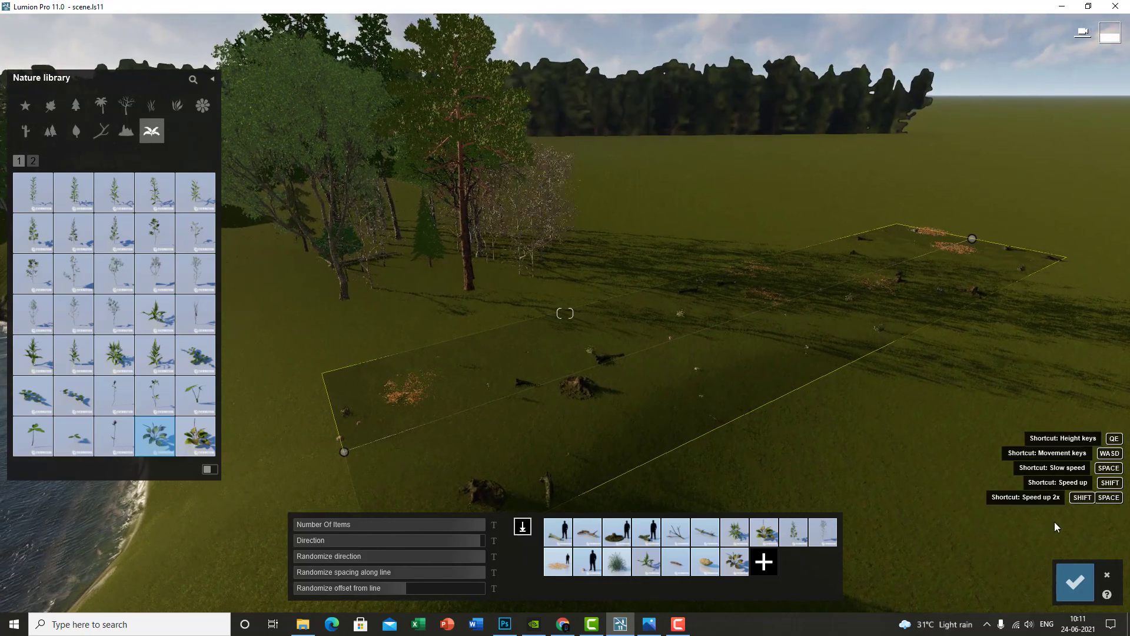
click(1077, 582)
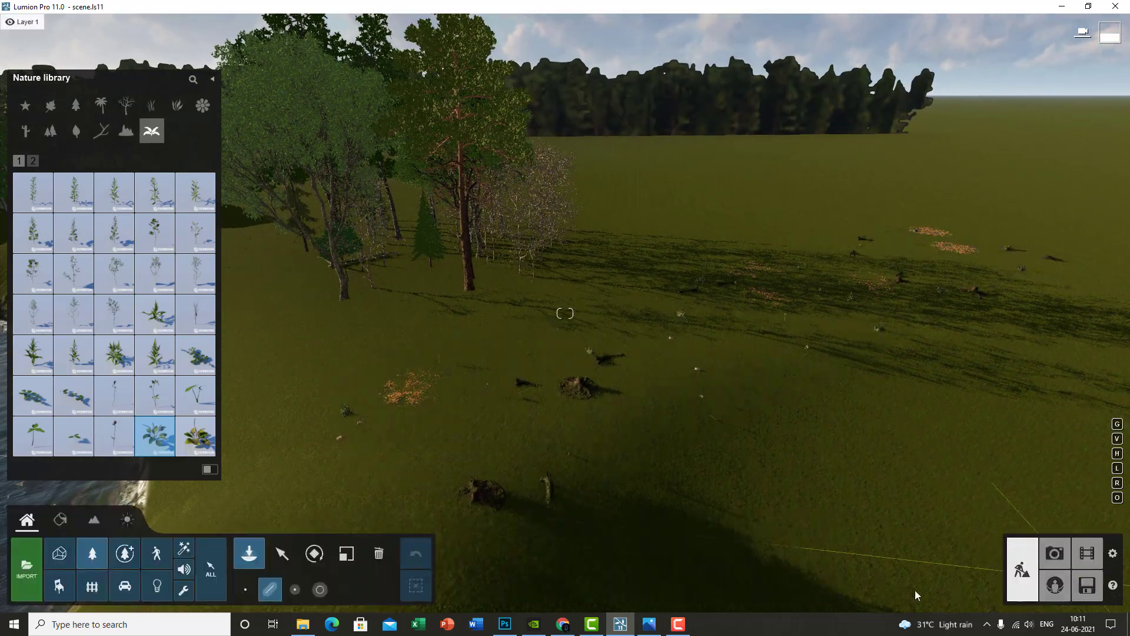
Step: Place a cluster of the selected small plant on the open grass in front of the trees
click(295, 588)
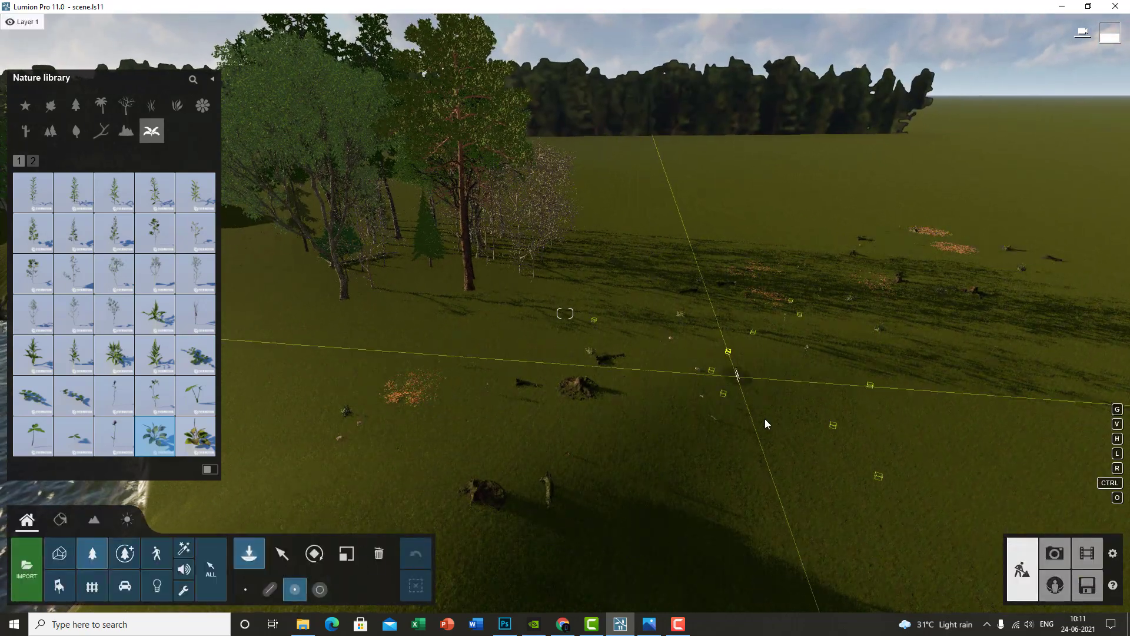
click(953, 372)
key(d)
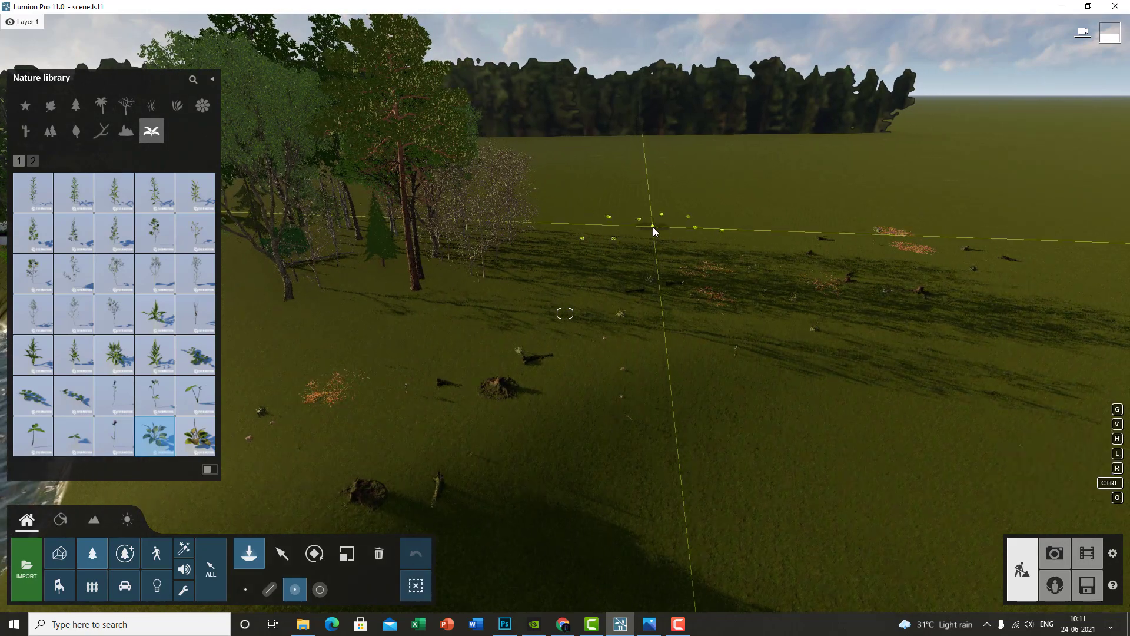
Step: Paint a dense grove of Alexandra Palm Extra Large on the grass beside the mixed trees
click(321, 590)
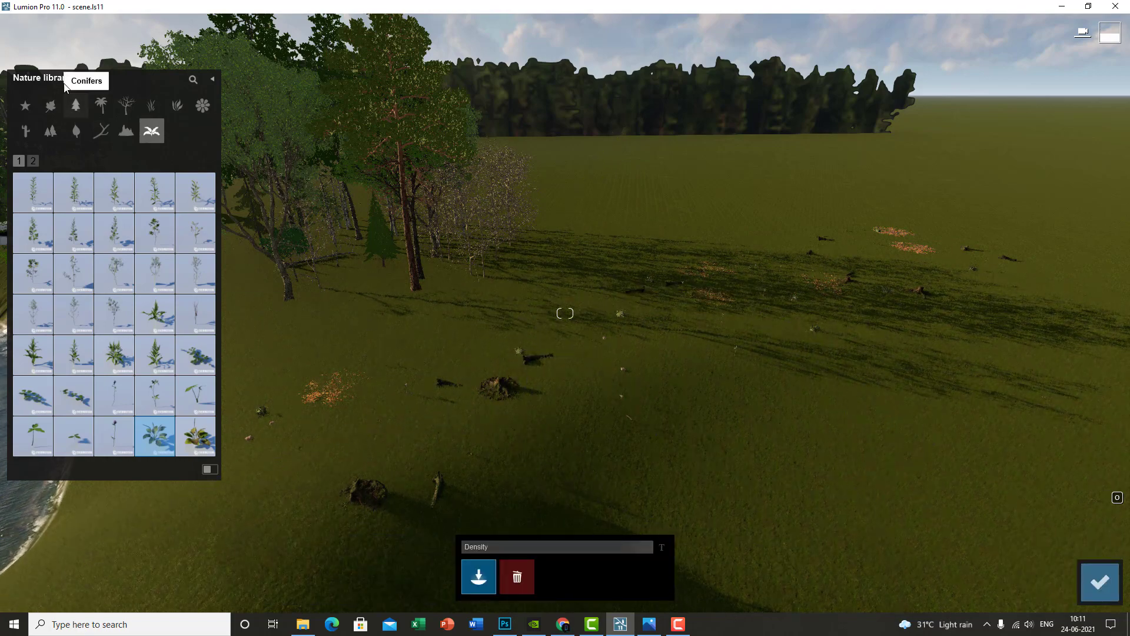
click(101, 106)
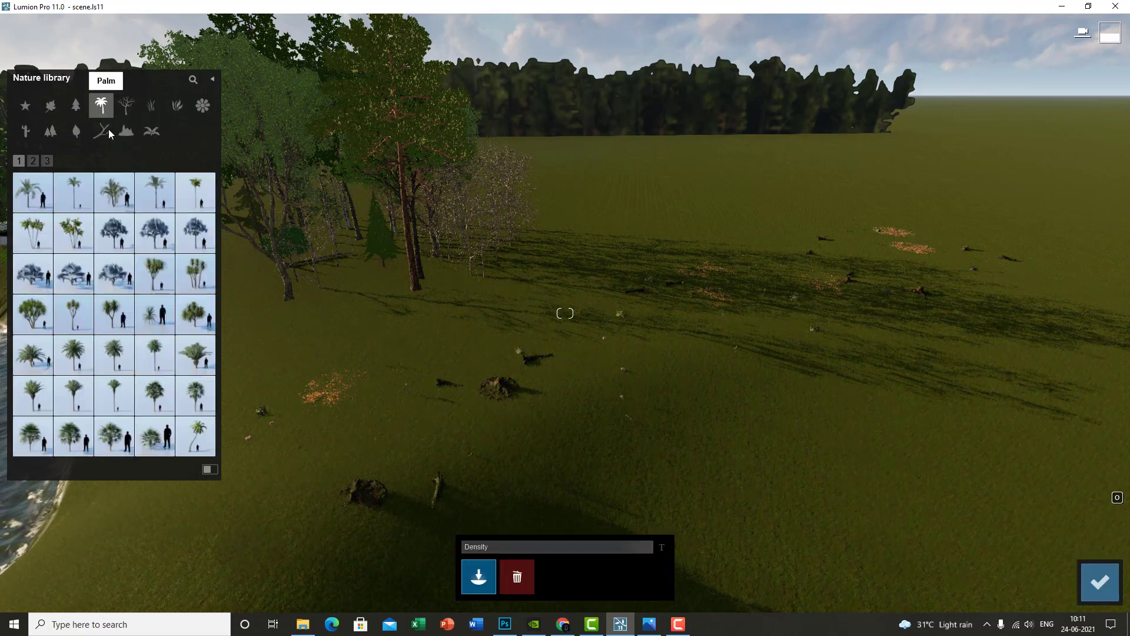
click(70, 195)
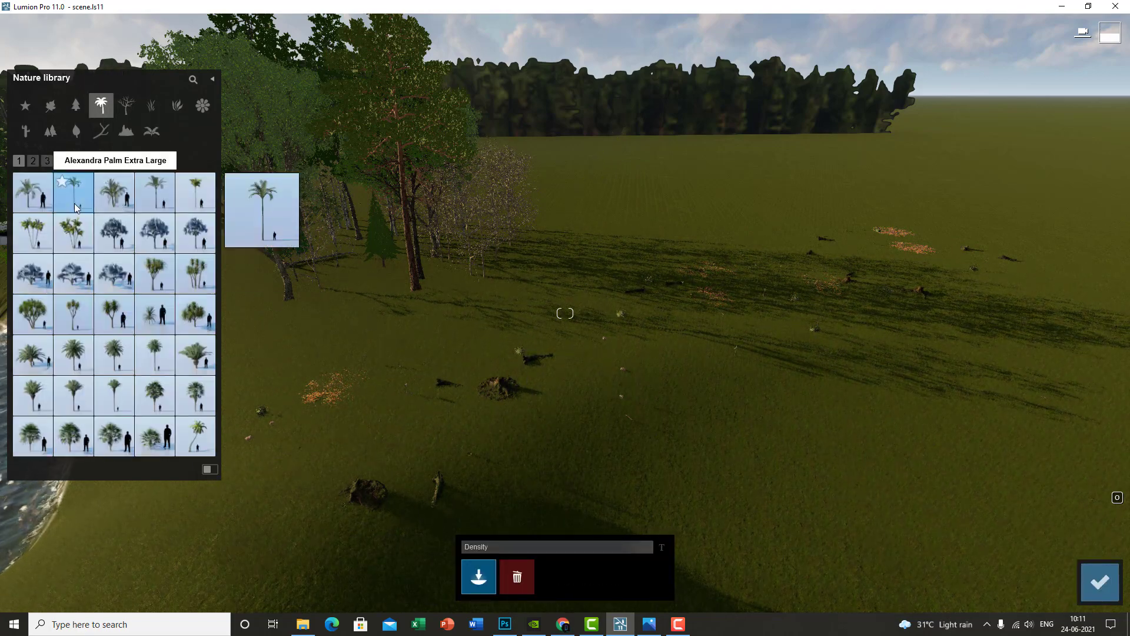
click(747, 357)
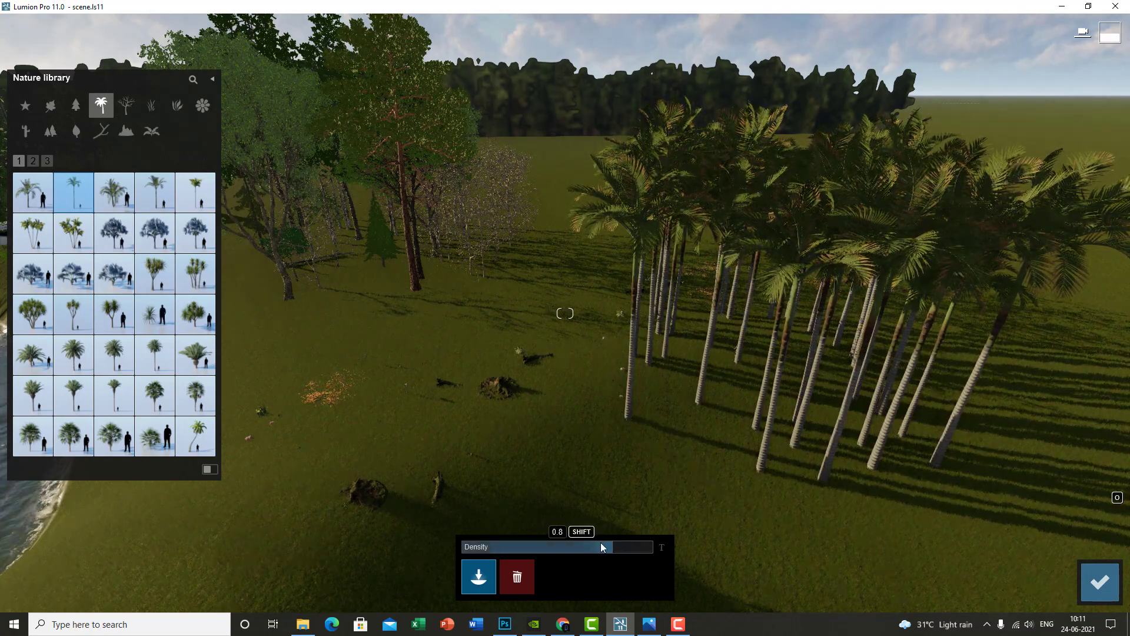
Step: Lower the paint density, extend the palm grove on both sides, and finish the paint placement
click(523, 285)
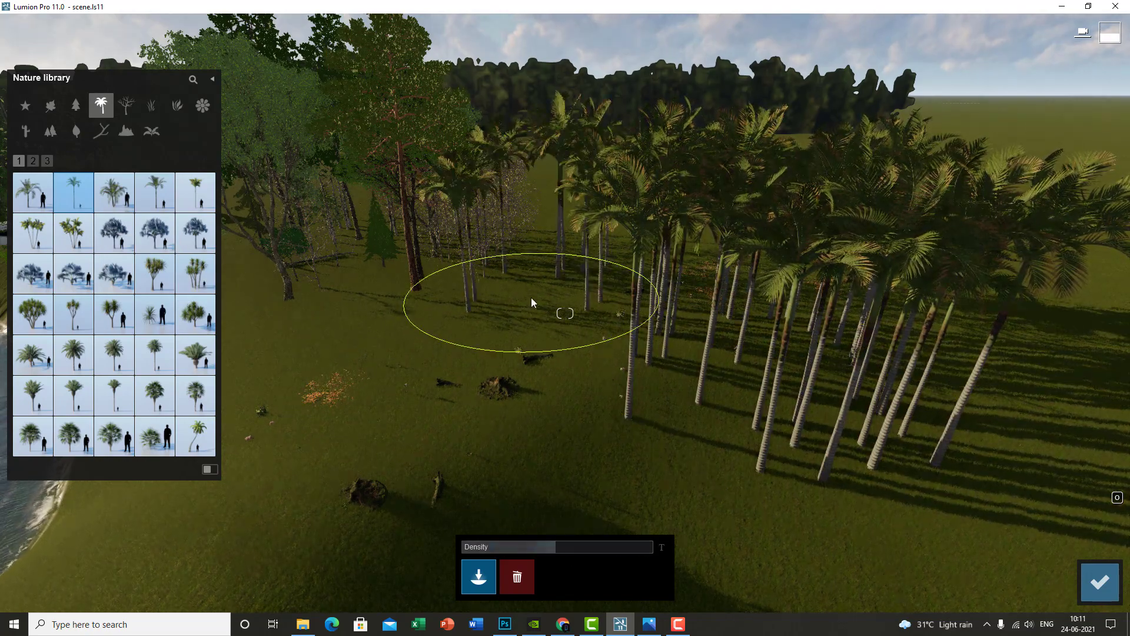
click(1055, 288)
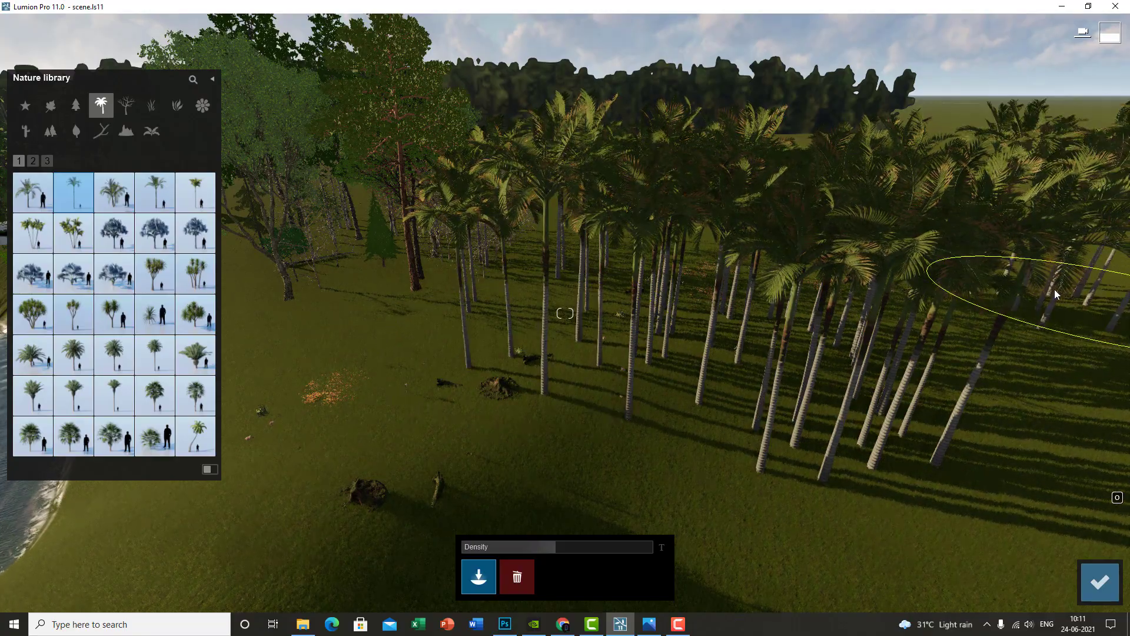
key(d)
key(s)
right_drag(1010, 386, 895, 336)
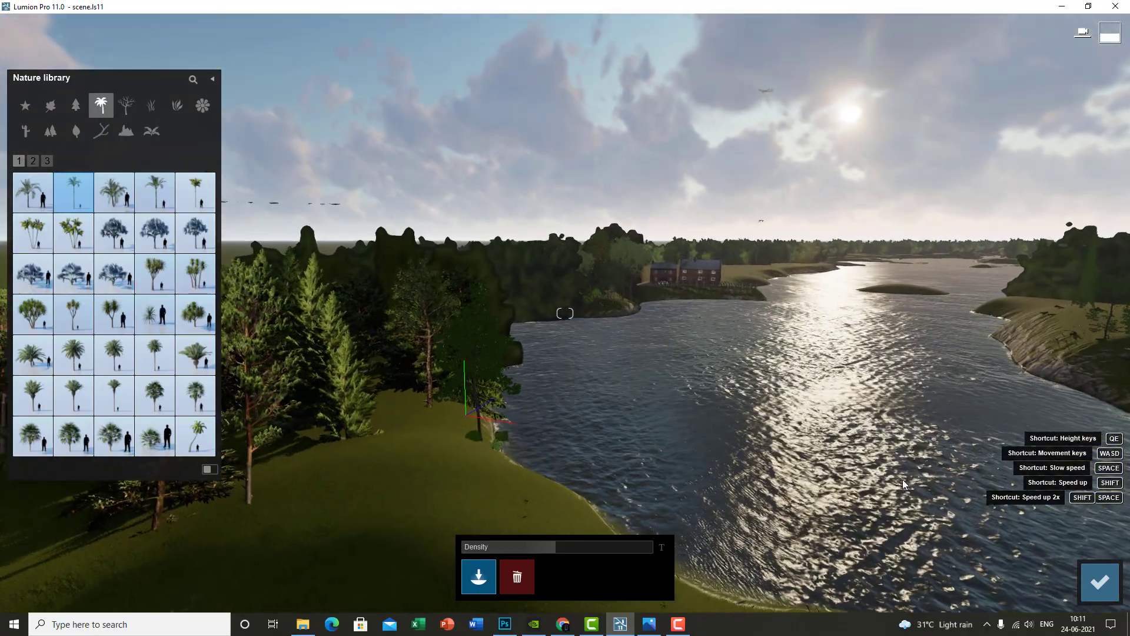
click(1098, 581)
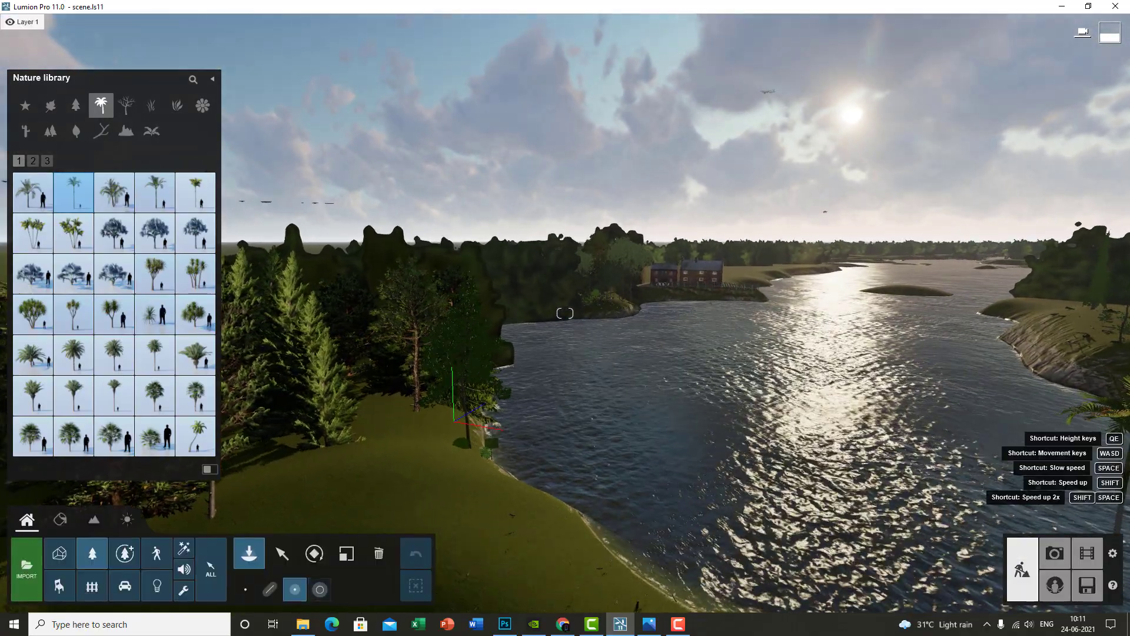
Step: Survey the lake and the far bank, examining the Bakers Arms, the neighbouring houses, the parked car and the fence
right_drag(785, 470, 850, 456)
key(w)
right_drag(847, 383, 820, 496)
key(w)
key(s)
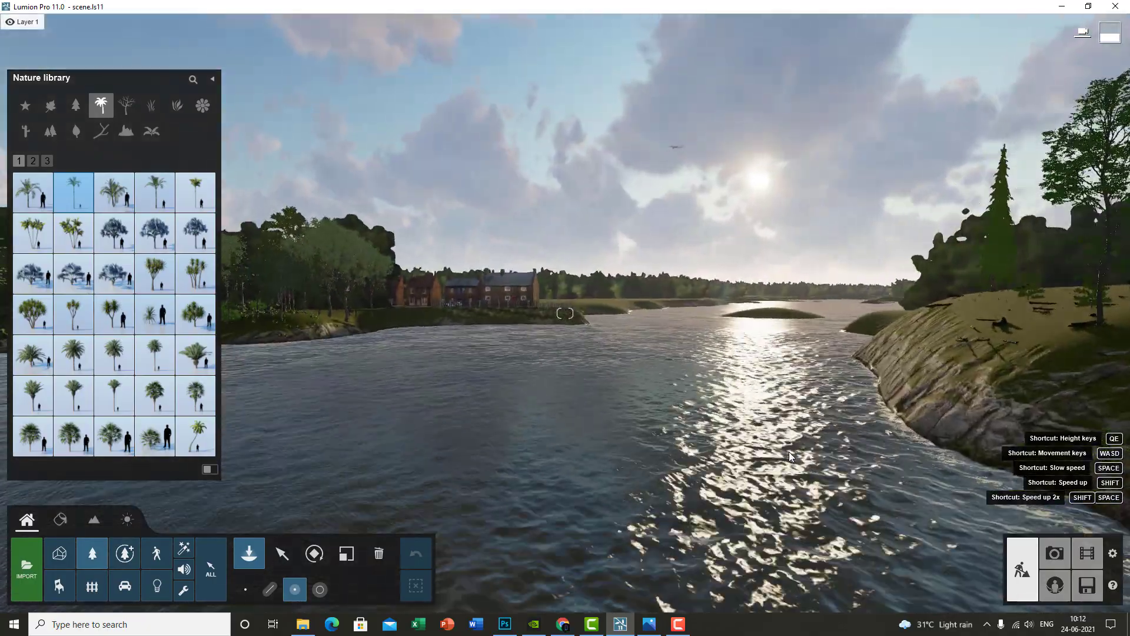
key(shift+w)
mouse_move(842, 478)
right_down()
mouse_move(815, 449)
mouse_move(828, 460)
mouse_move(829, 494)
right_up()
right_drag(816, 383, 833, 462)
key(w)
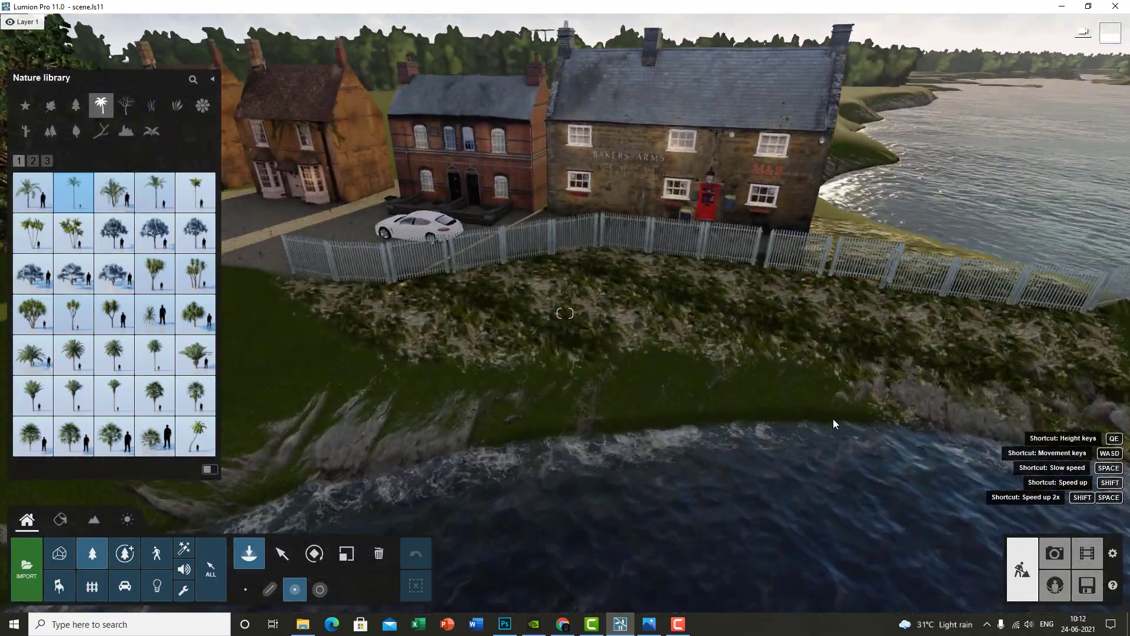
right_drag(832, 419, 817, 263)
key(w)
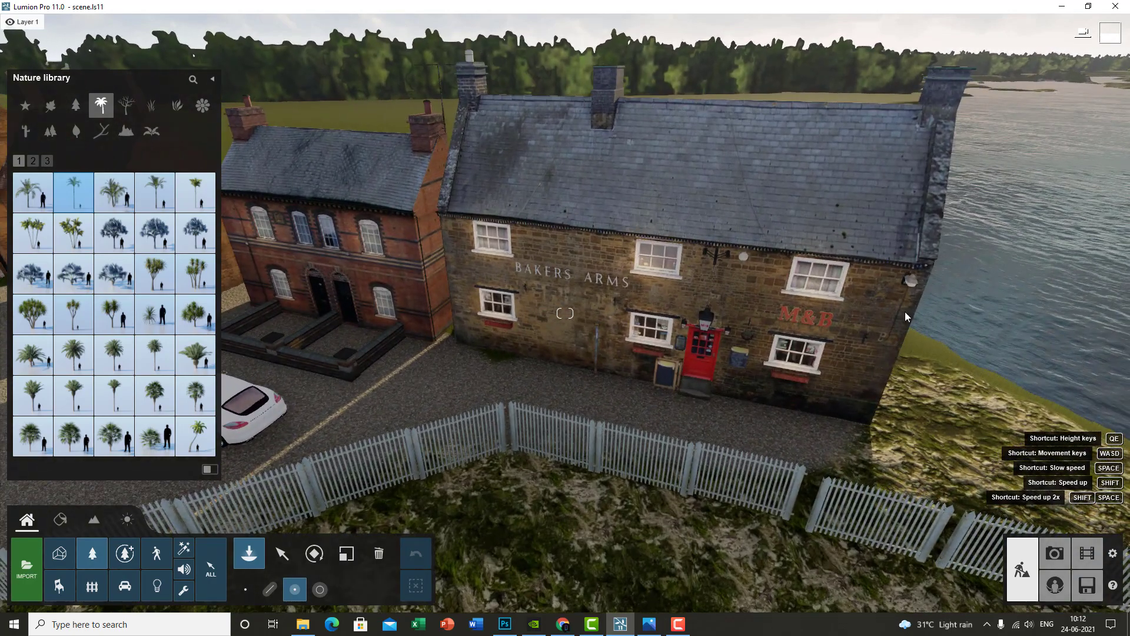
right_drag(906, 312, 930, 279)
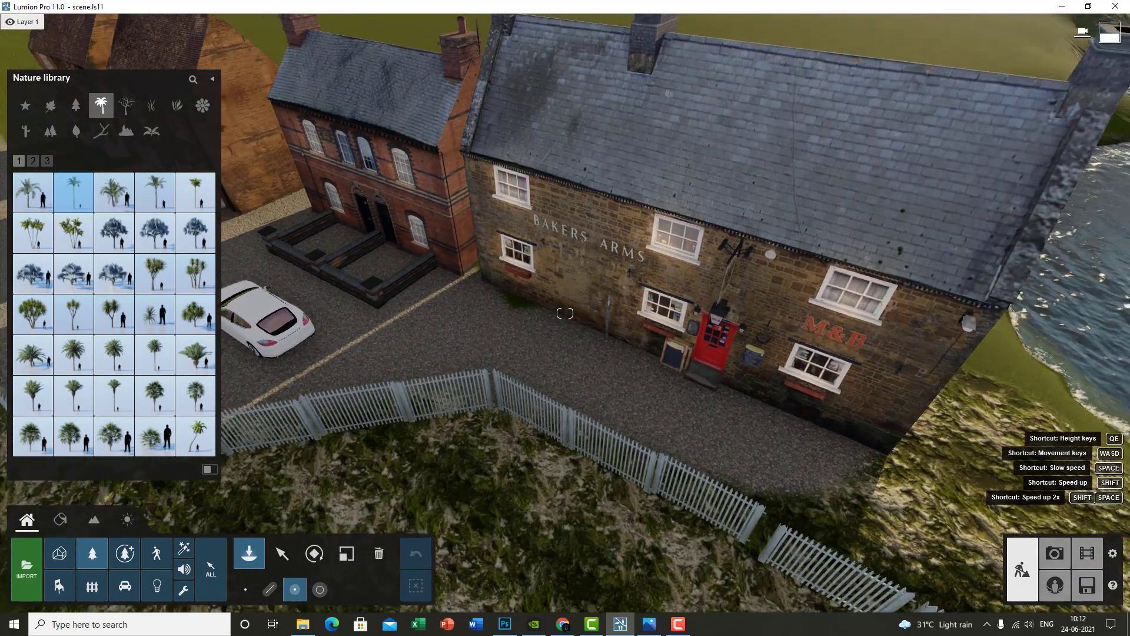
right_drag(682, 273, 888, 295)
click(458, 173)
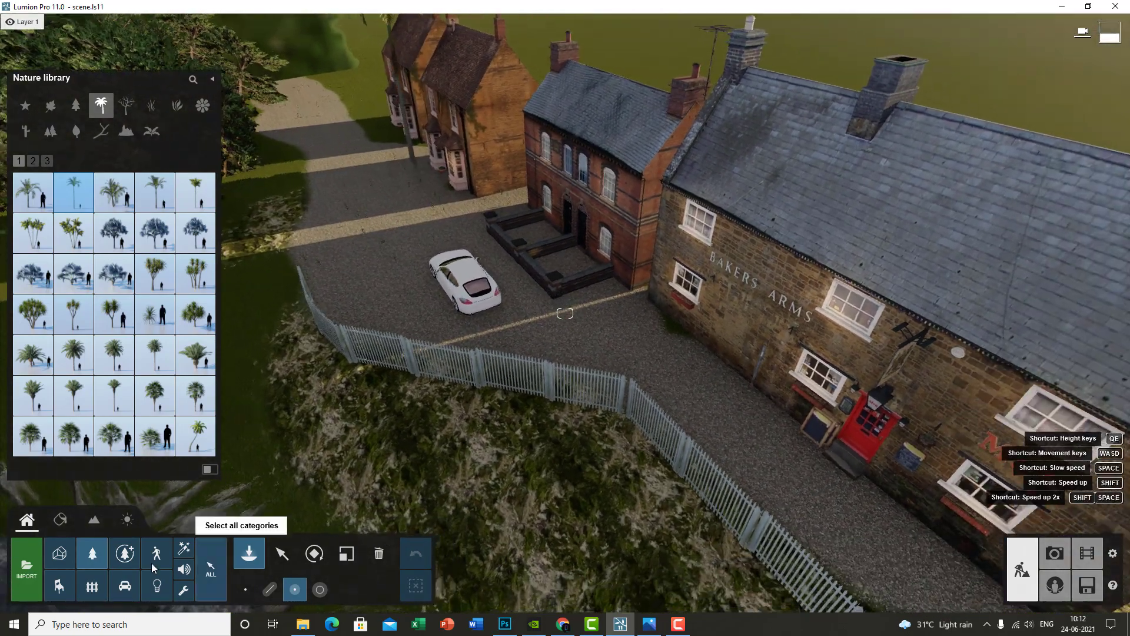
right_drag(730, 254, 852, 225)
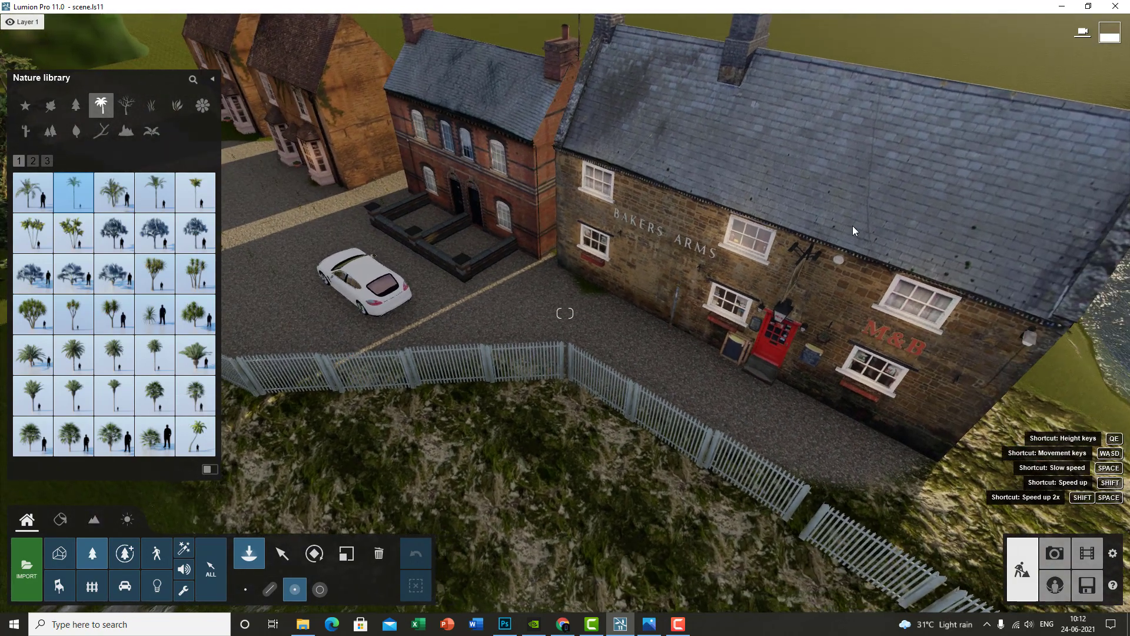
Step: Browse the buildings in the Outdoor library, preview one over the existing houses, and return to selecting the placed outdoor objects
click(95, 588)
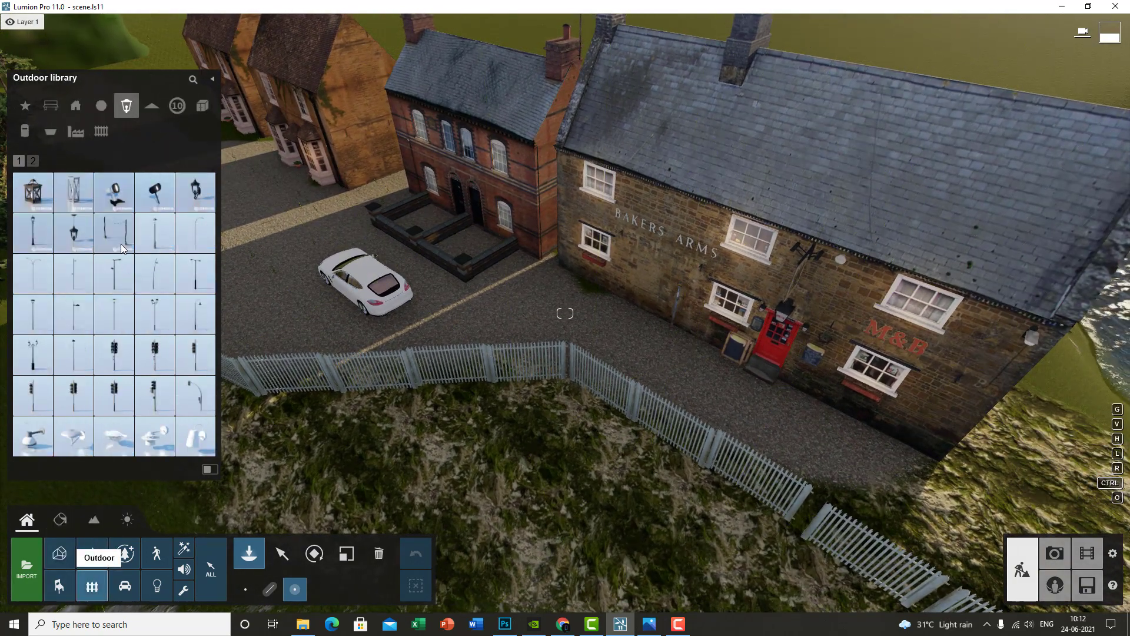
click(76, 107)
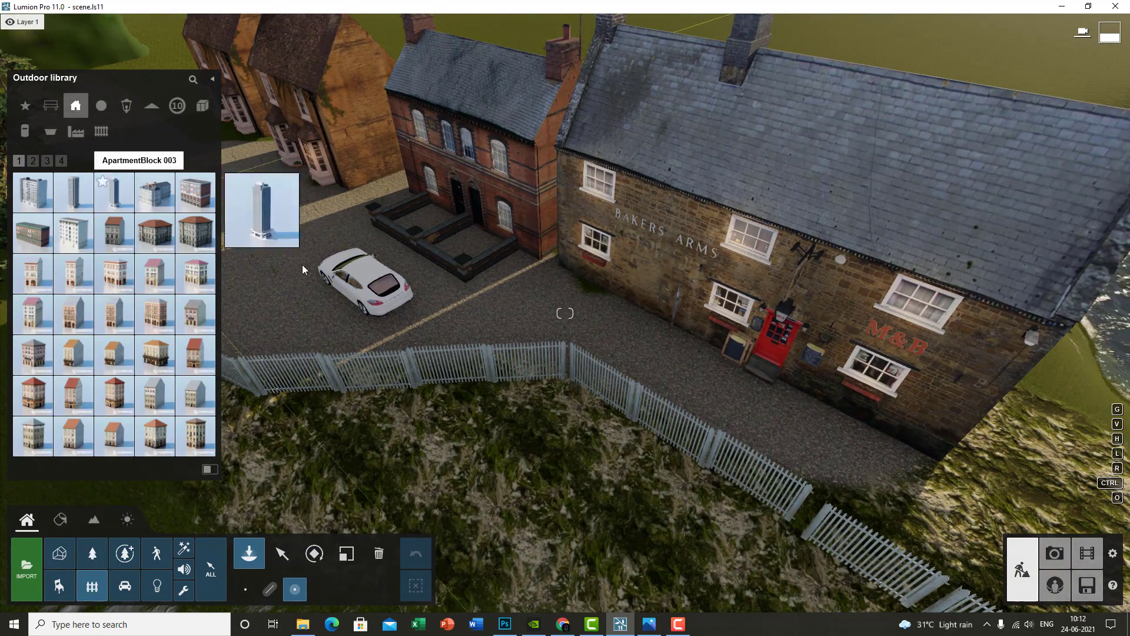
click(282, 556)
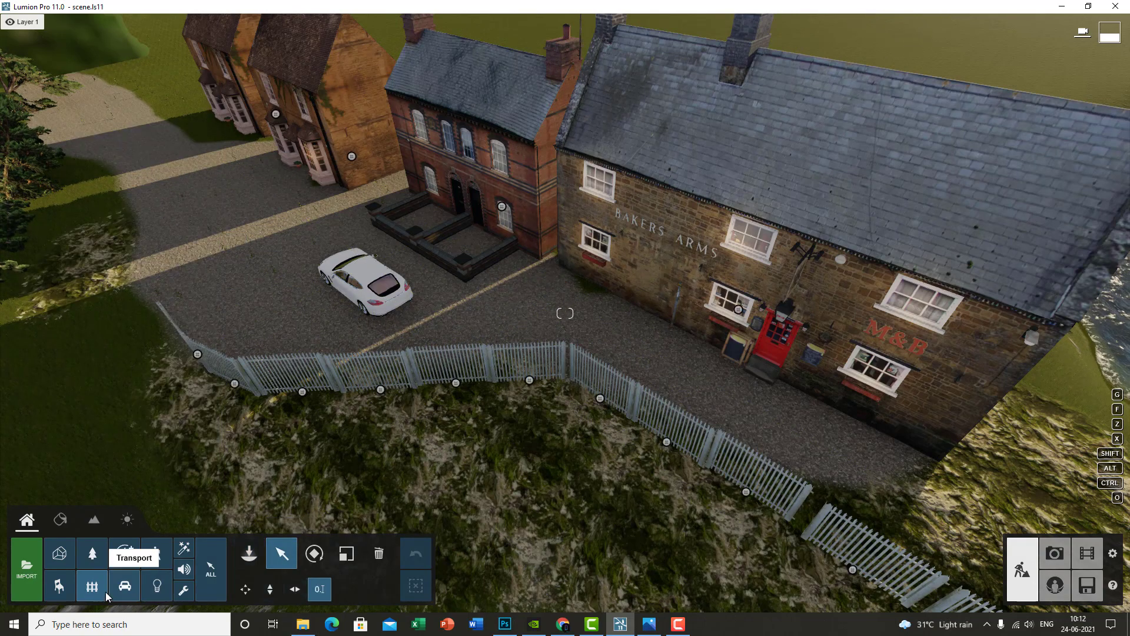
click(94, 565)
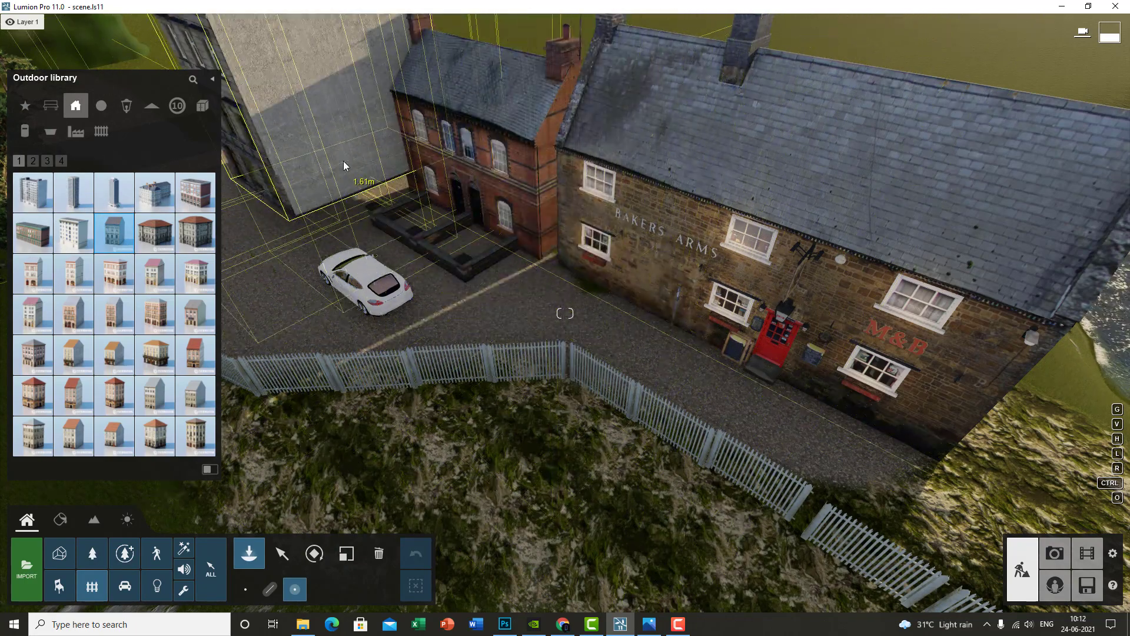
click(345, 166)
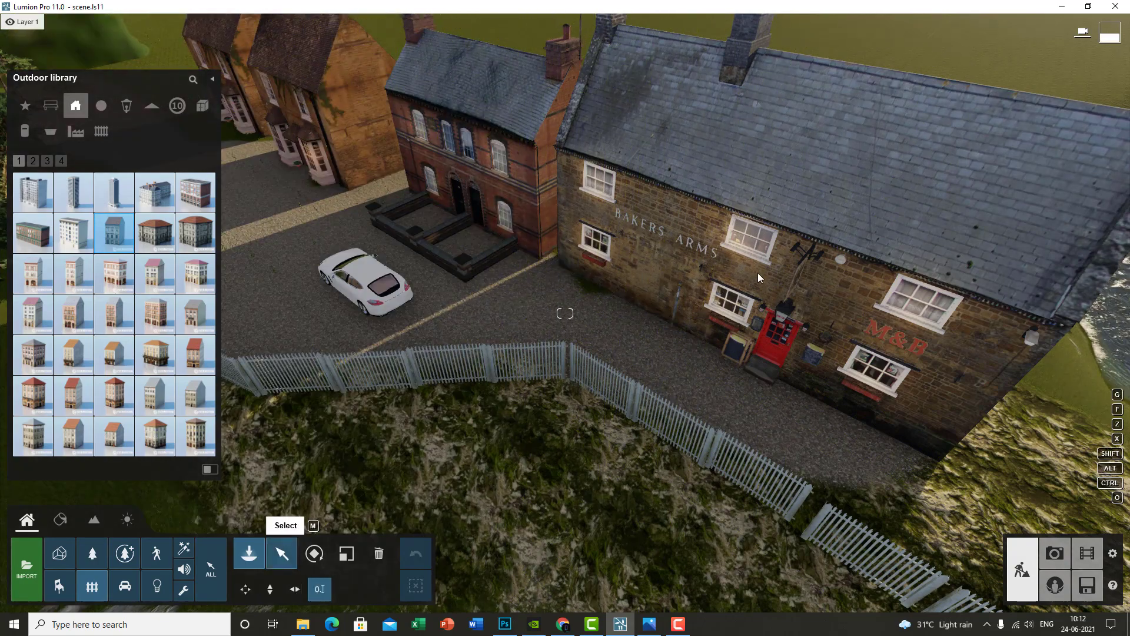
right_drag(758, 278, 154, 593)
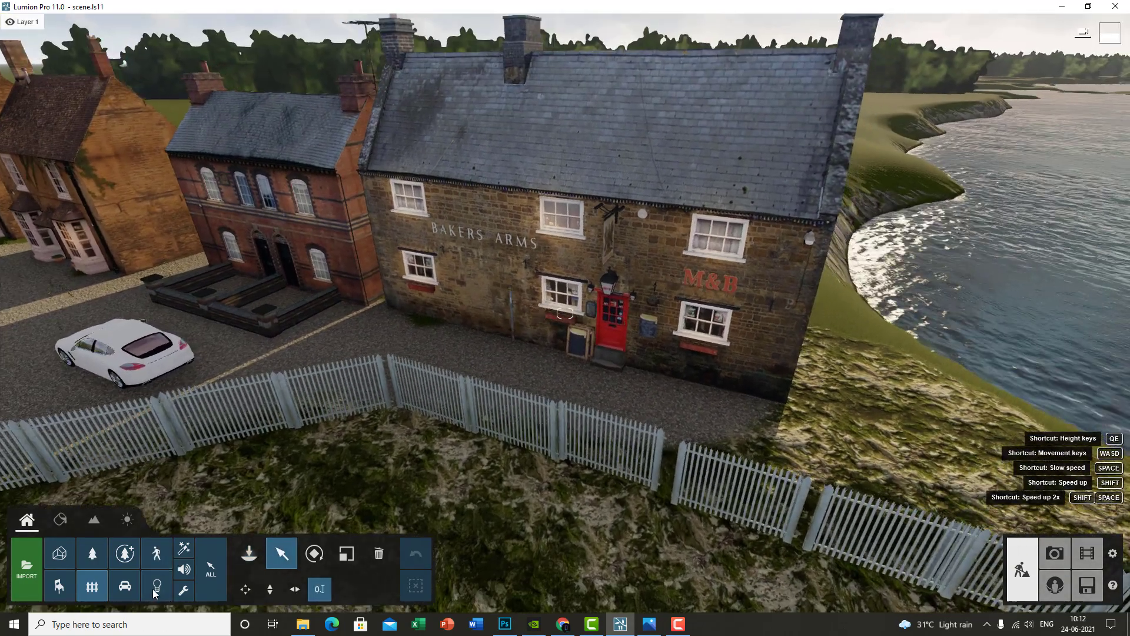
Step: Browse the Omni lights in the Lights library while viewing the front of the Bakers Arms
click(156, 586)
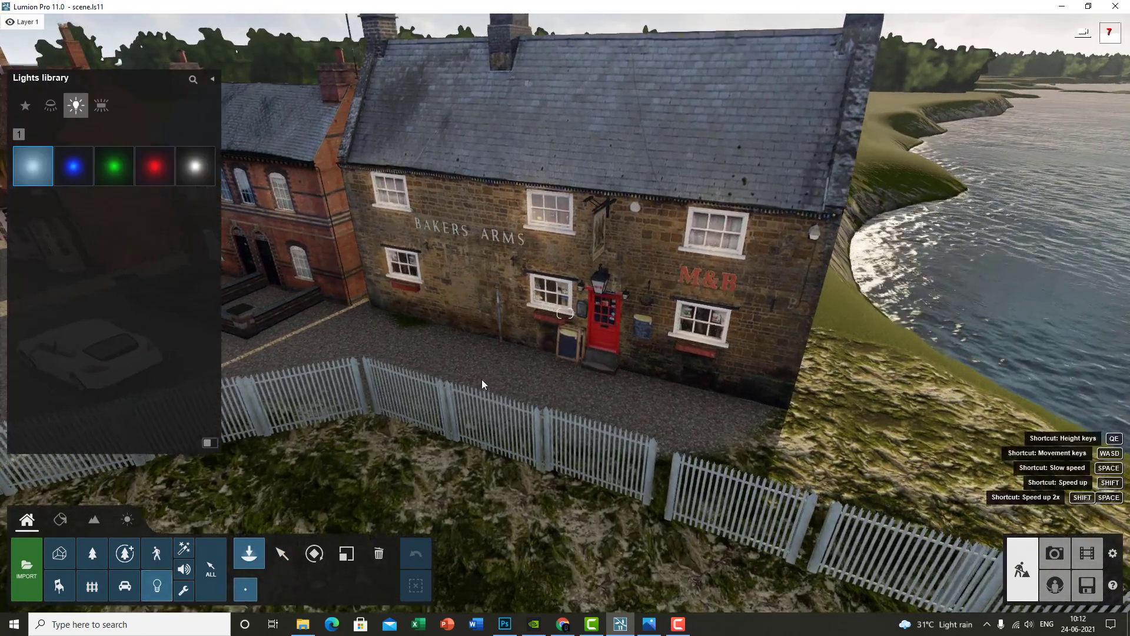
key(w)
right_drag(482, 379, 462, 288)
click(200, 178)
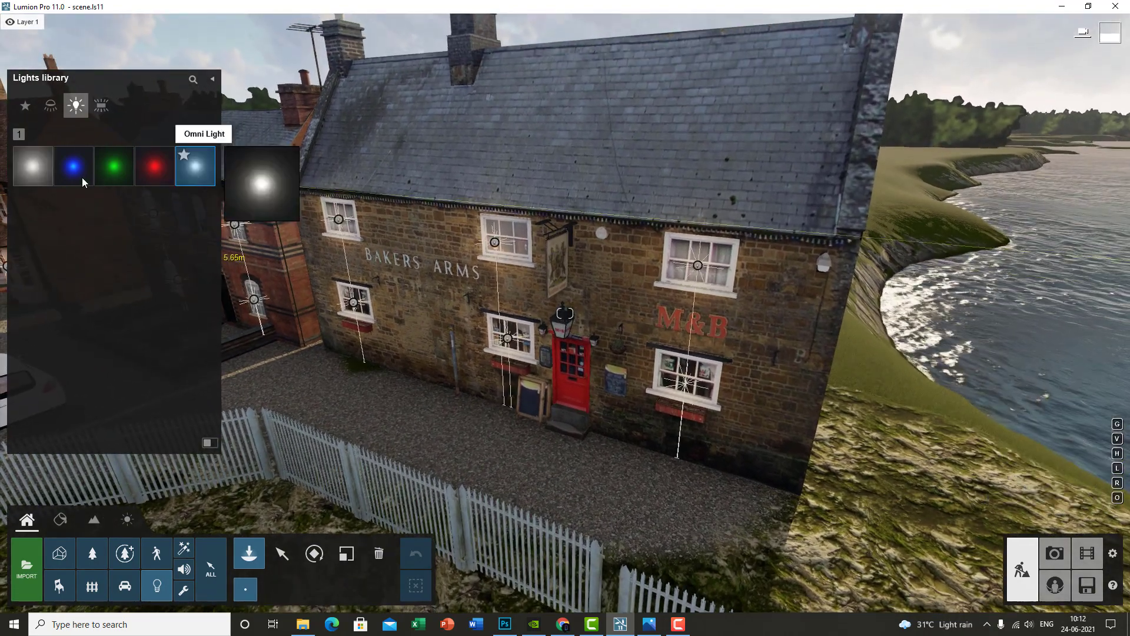
click(36, 170)
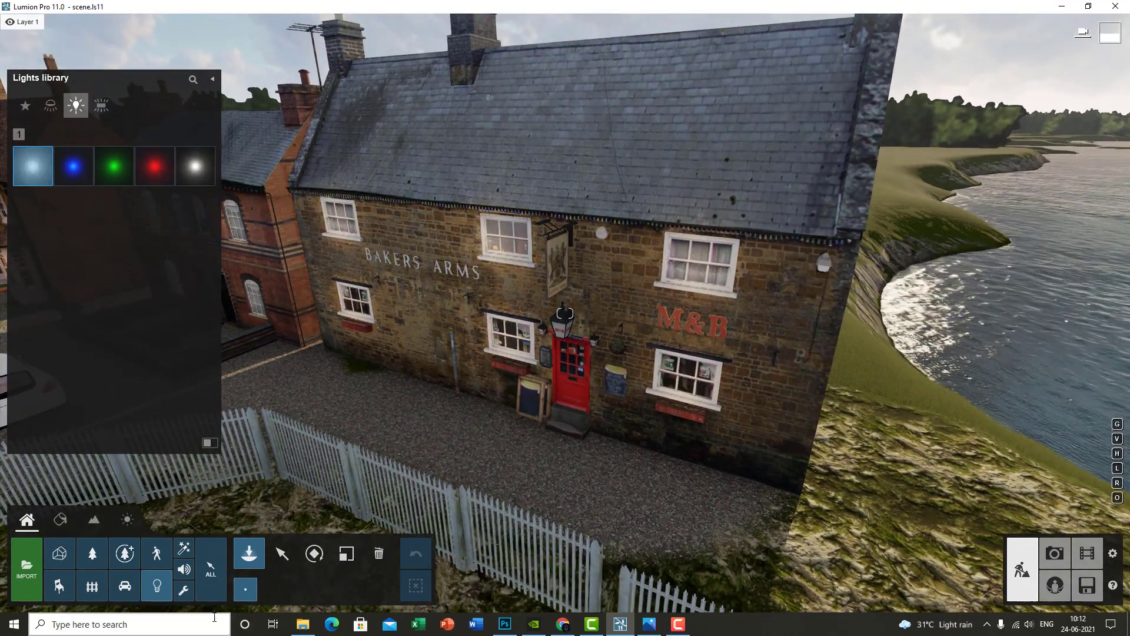
Step: Select the fill lights in the Bakers Arms' upper windows and examine their colour, brightness, night activation and falloff properties
click(284, 556)
click(494, 242)
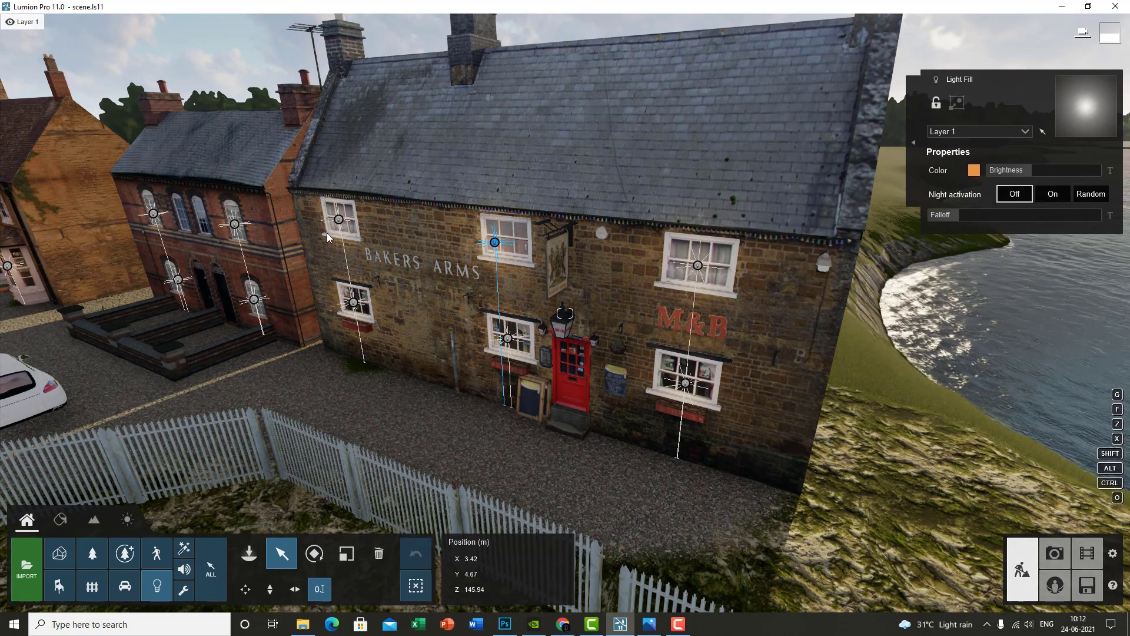
right_drag(497, 341, 370, 317)
key(d)
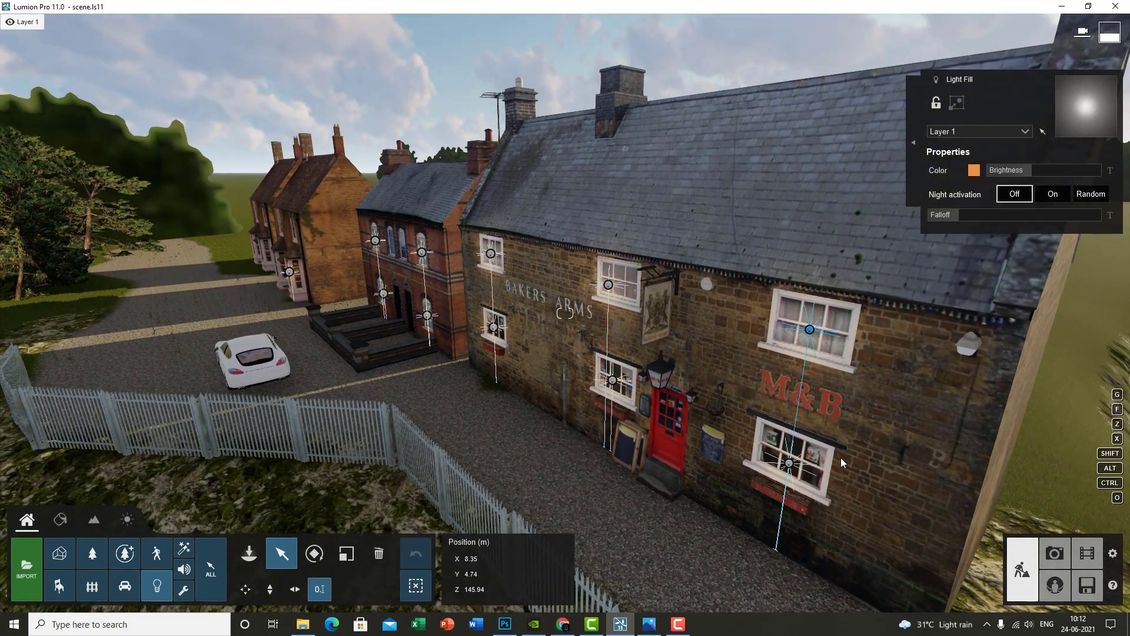
key(d)
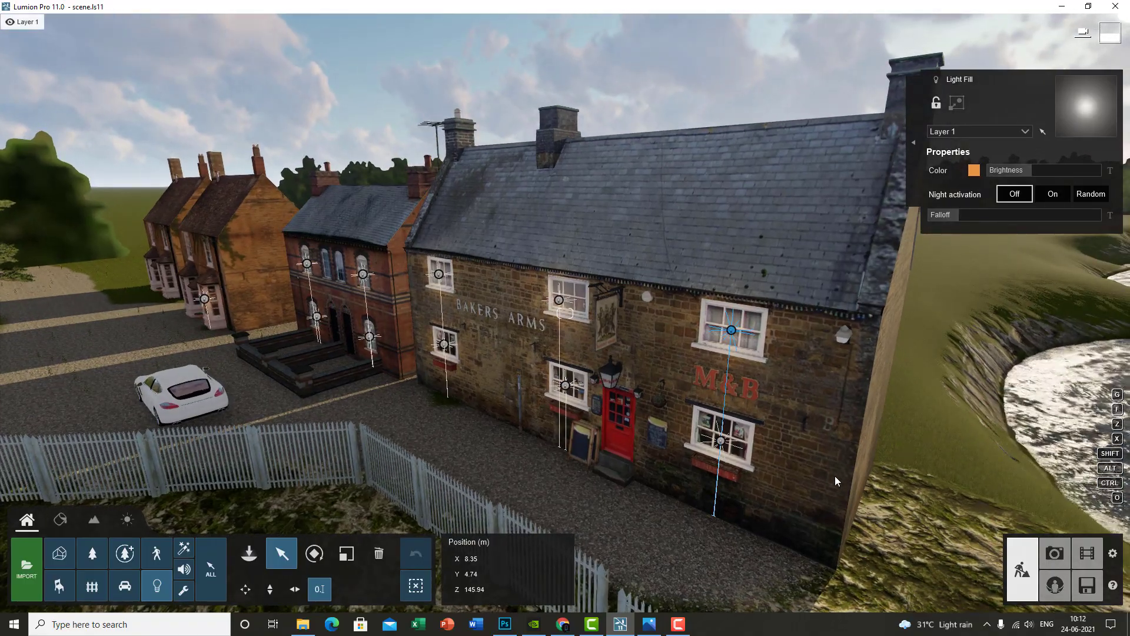
key(s)
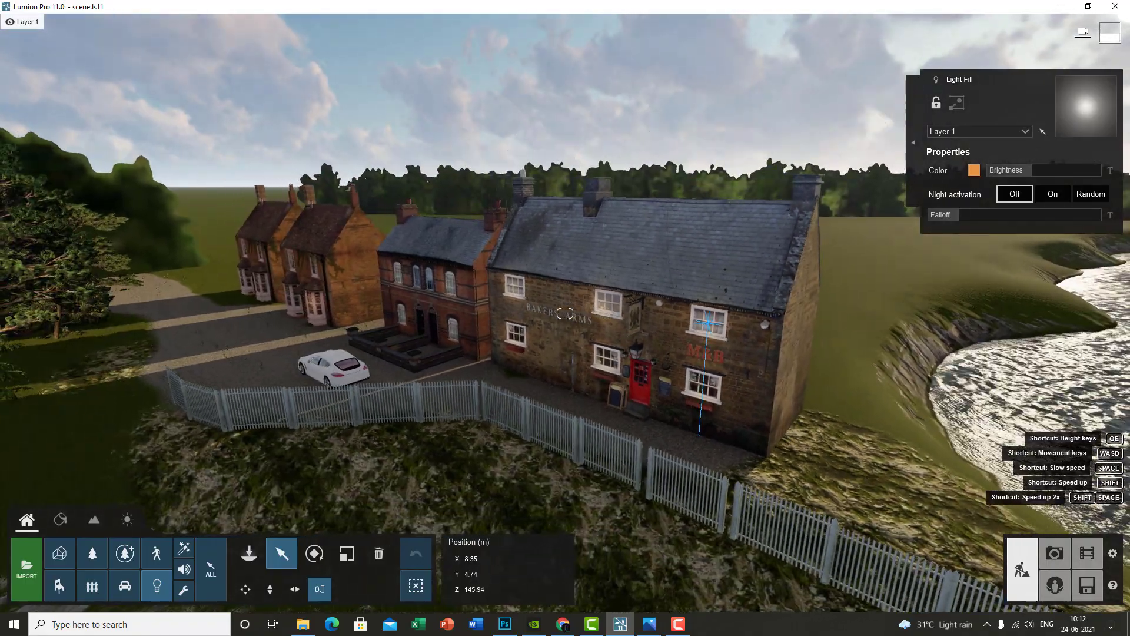
Step: Cross the lake to the grassy near shore and bring up the landscape grass settings
key(d)
right_drag(730, 532, 18, 524)
key(w)
key(w)
key(q)
key(w)
key(w)
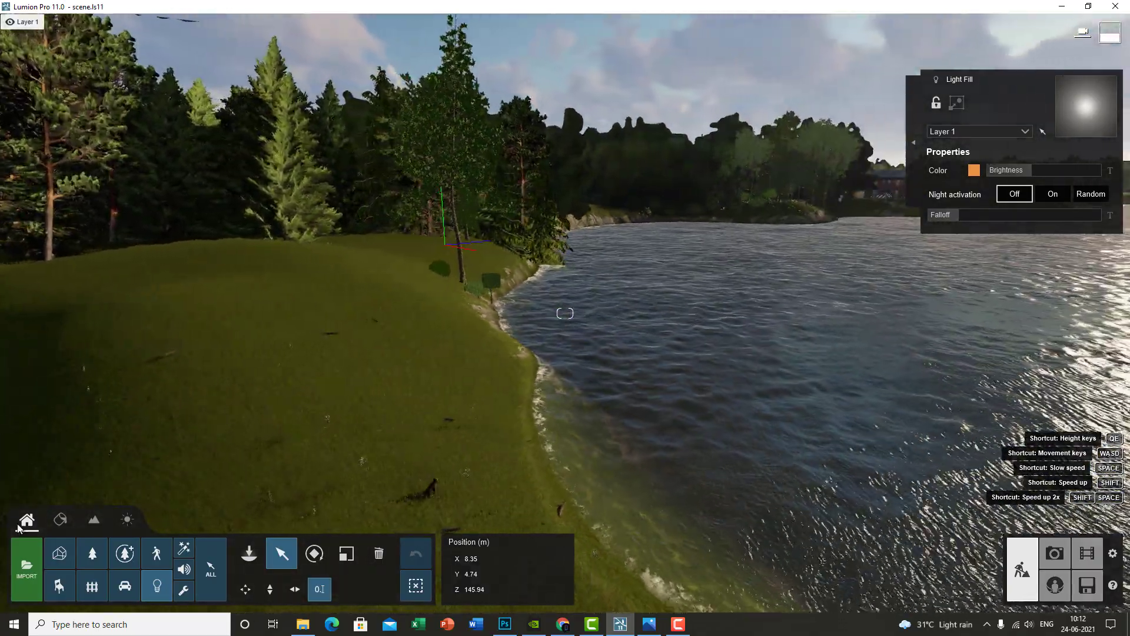
click(95, 522)
click(90, 587)
Step: Examine the grass along the lakeshore up close, around the sitting animal and the driftwood
key(s)
right_drag(425, 412, 546, 404)
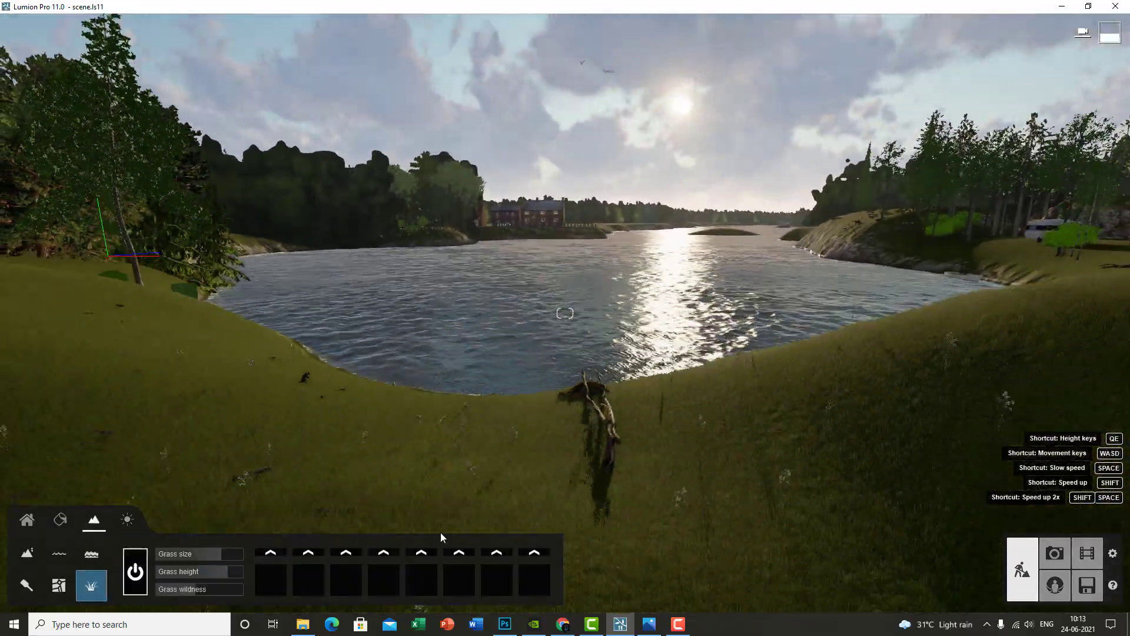
key(w)
right_drag(441, 533, 173, 411)
key(w)
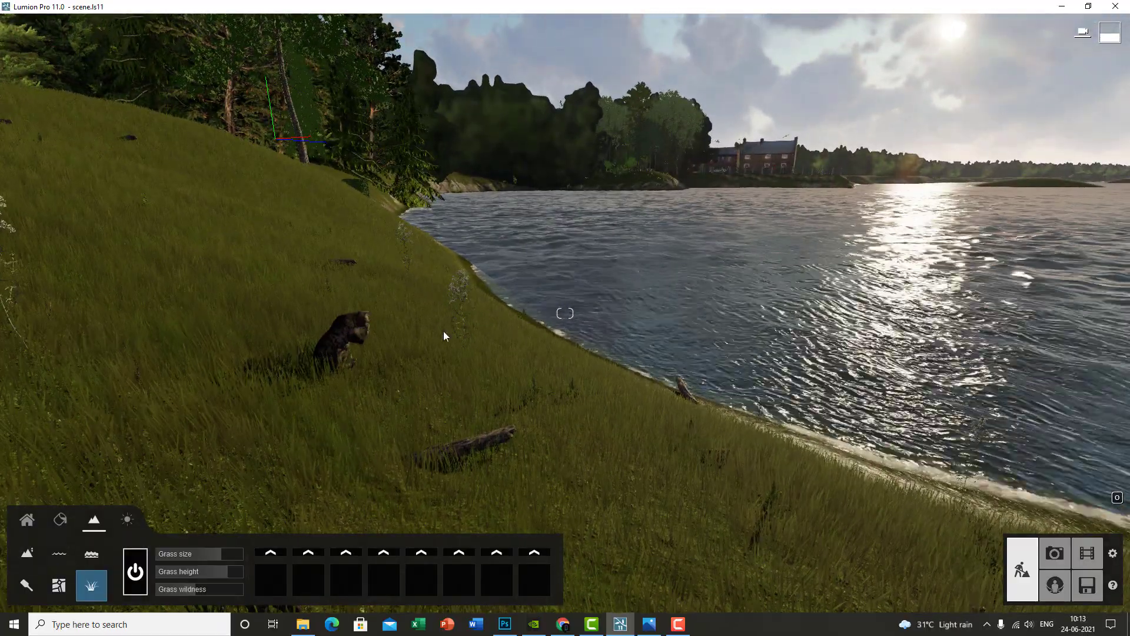
right_drag(566, 403, 641, 415)
key(e)
key(d)
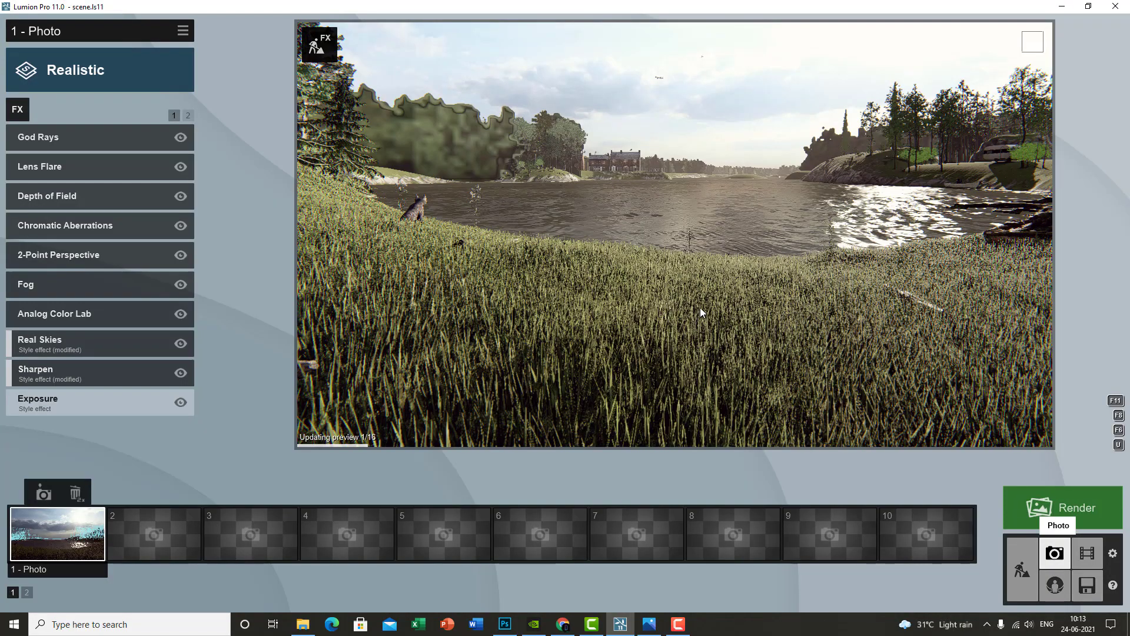
Step: Frame a low view across the lake with grass in the foreground, camera height about 0.52 m, and store it as Photo 2
key(s)
right_drag(712, 298, 692, 268)
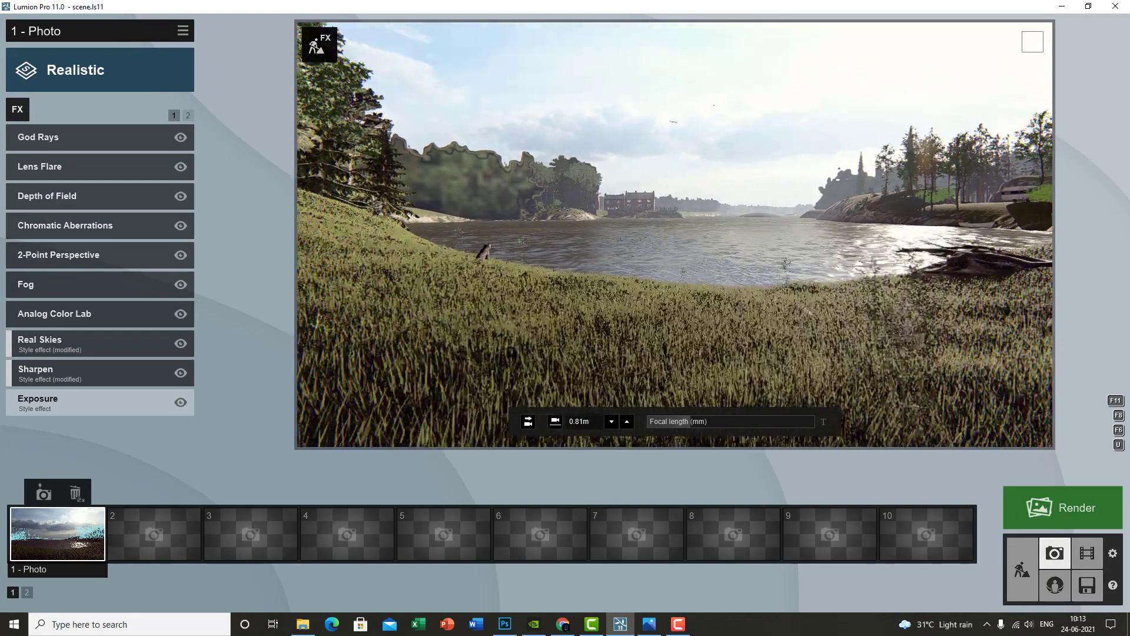
key(e)
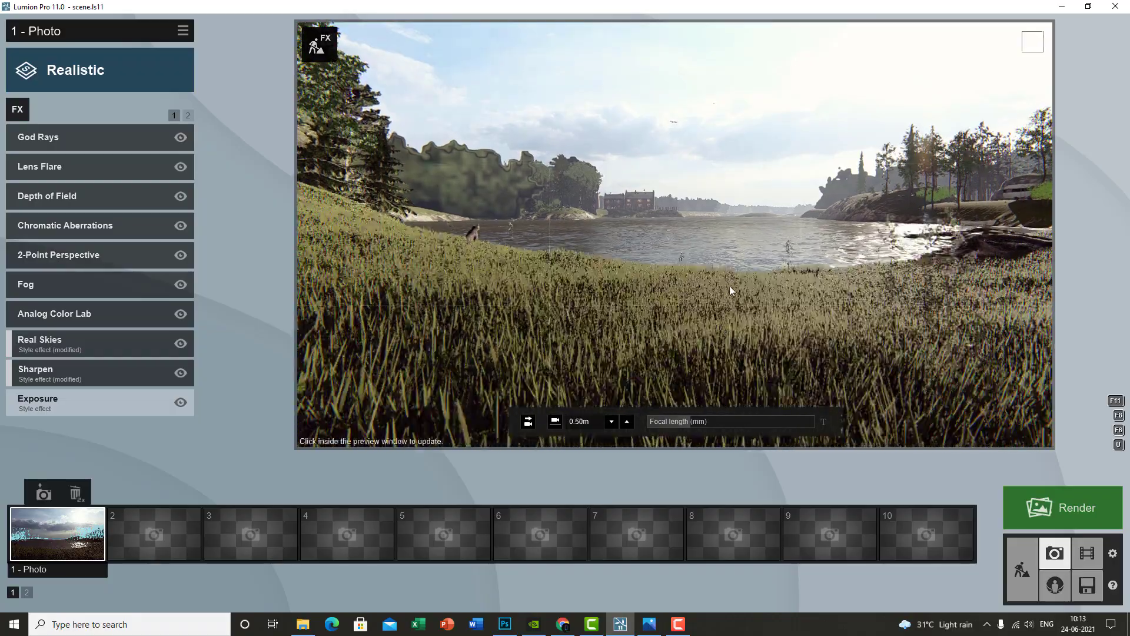
right_drag(612, 293, 630, 260)
key(w)
key(s)
right_drag(670, 303, 672, 298)
key(w)
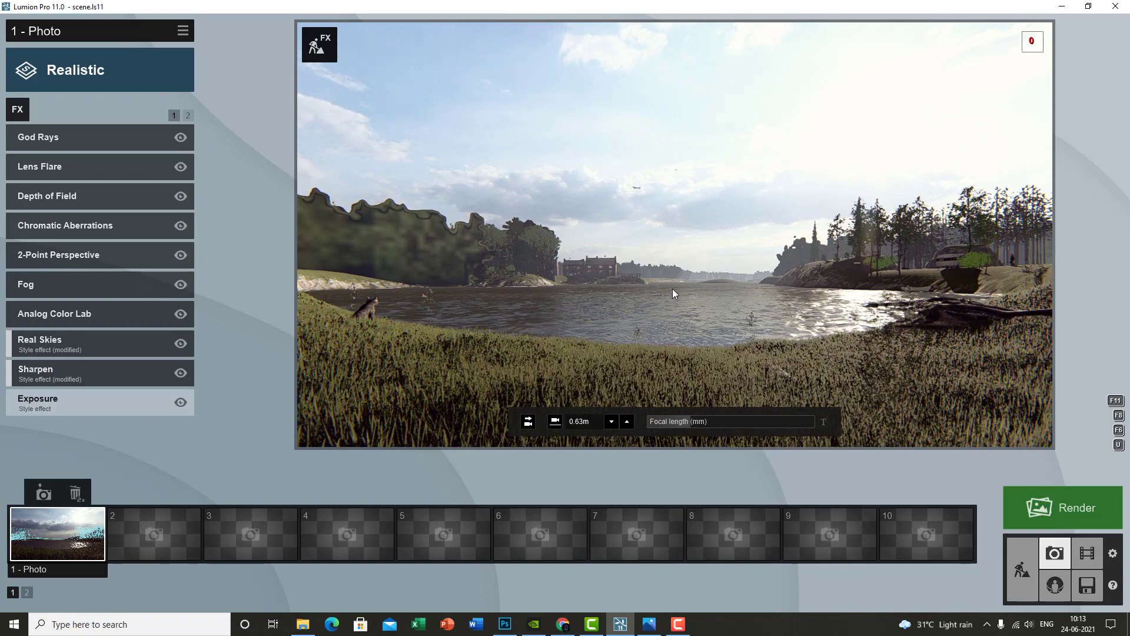
mouse_move(153, 525)
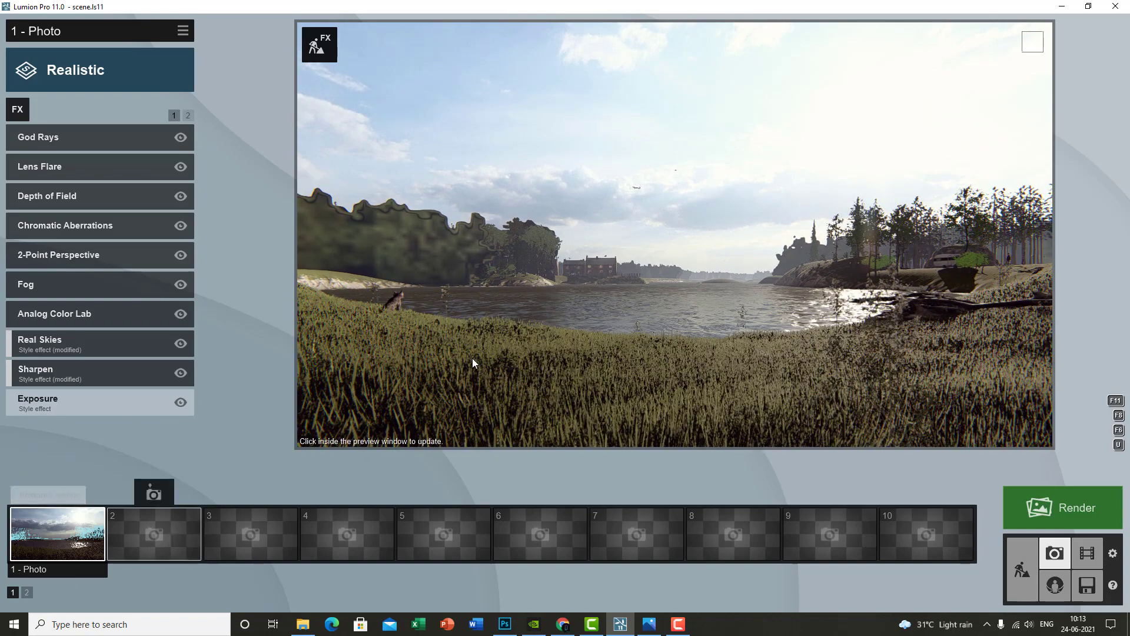
click(153, 496)
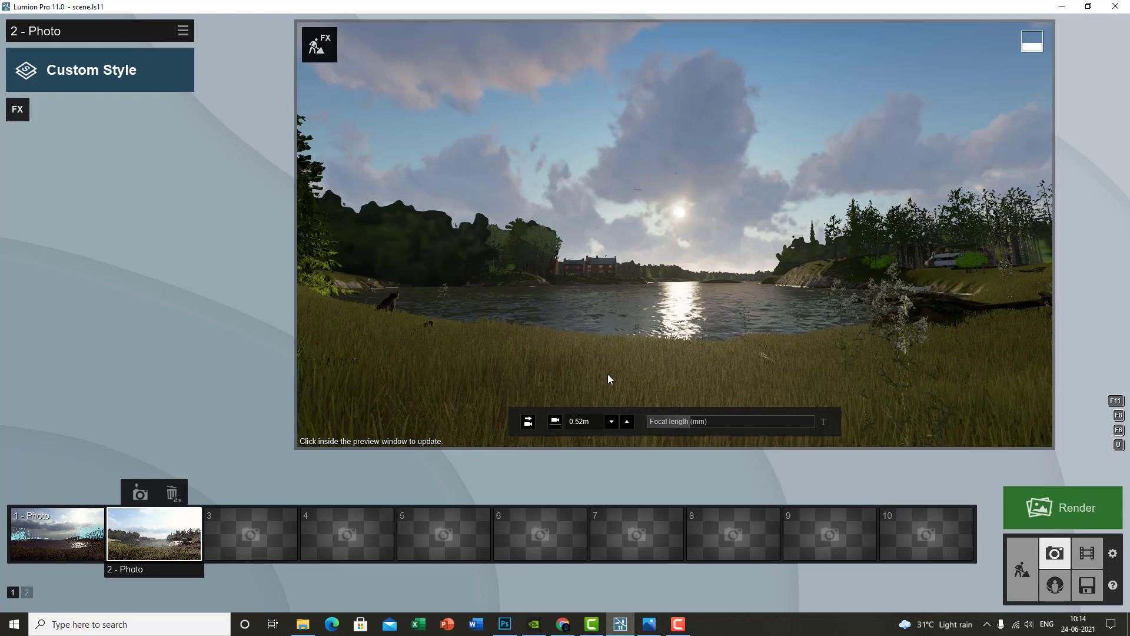
Step: Return to Photo 1 and look through its effect editing and file options, including the dialog for loading an effects file
click(79, 539)
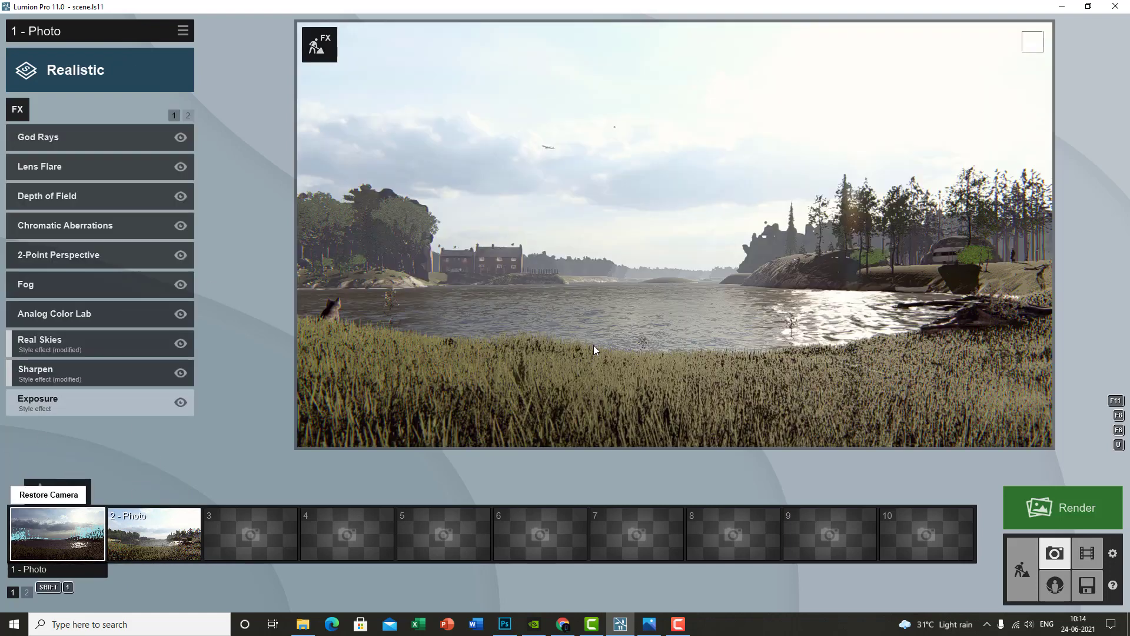
click(180, 32)
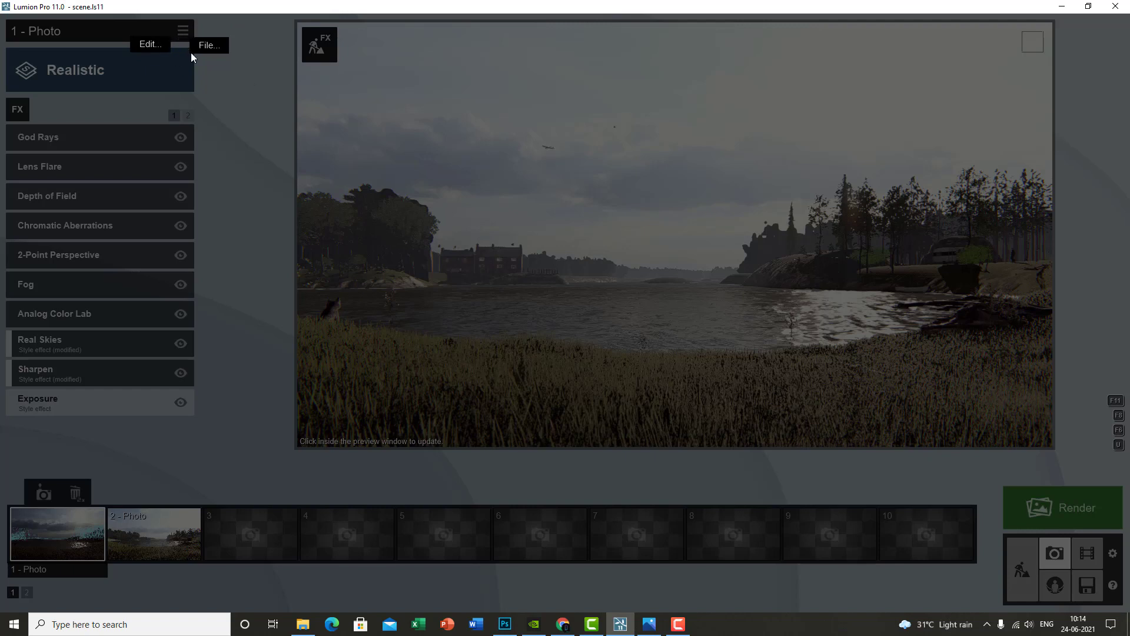
click(150, 46)
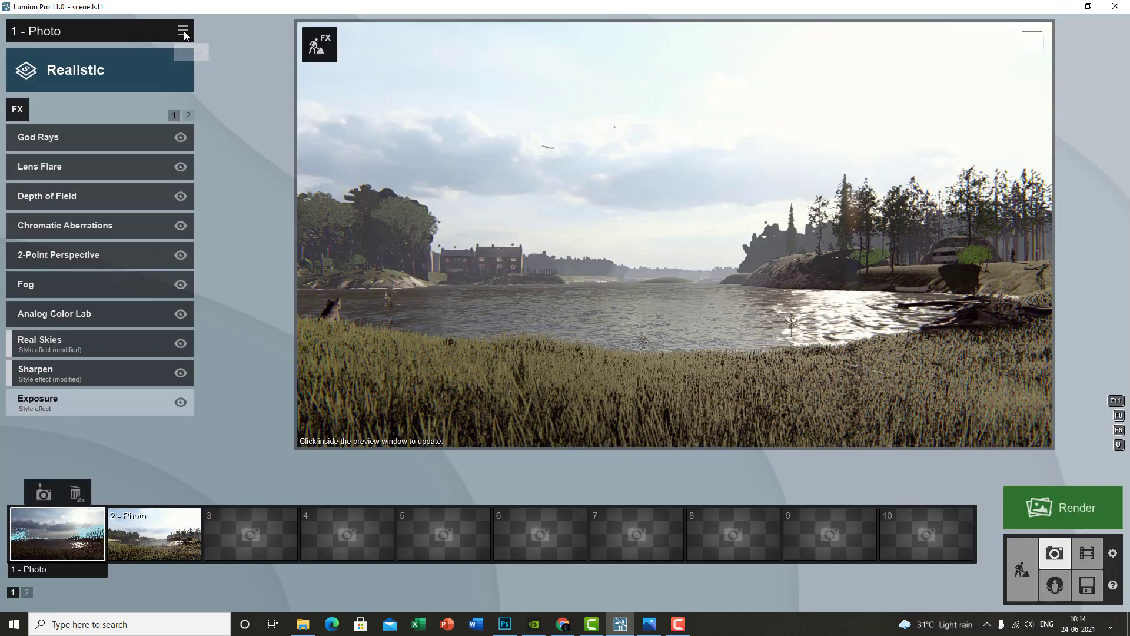
click(183, 30)
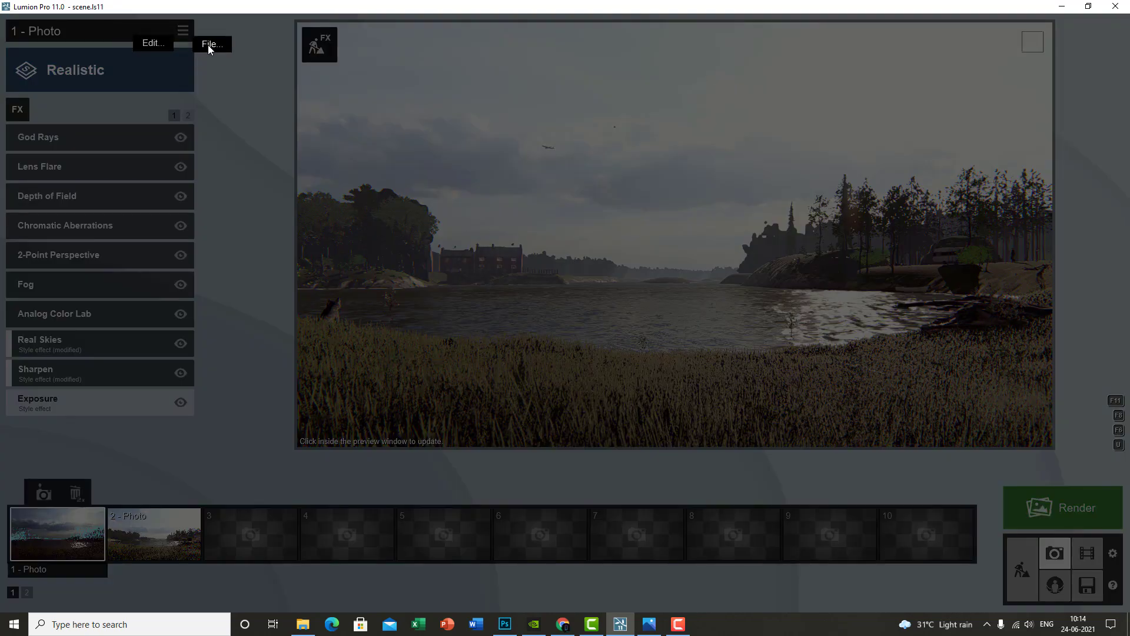
click(208, 45)
click(255, 65)
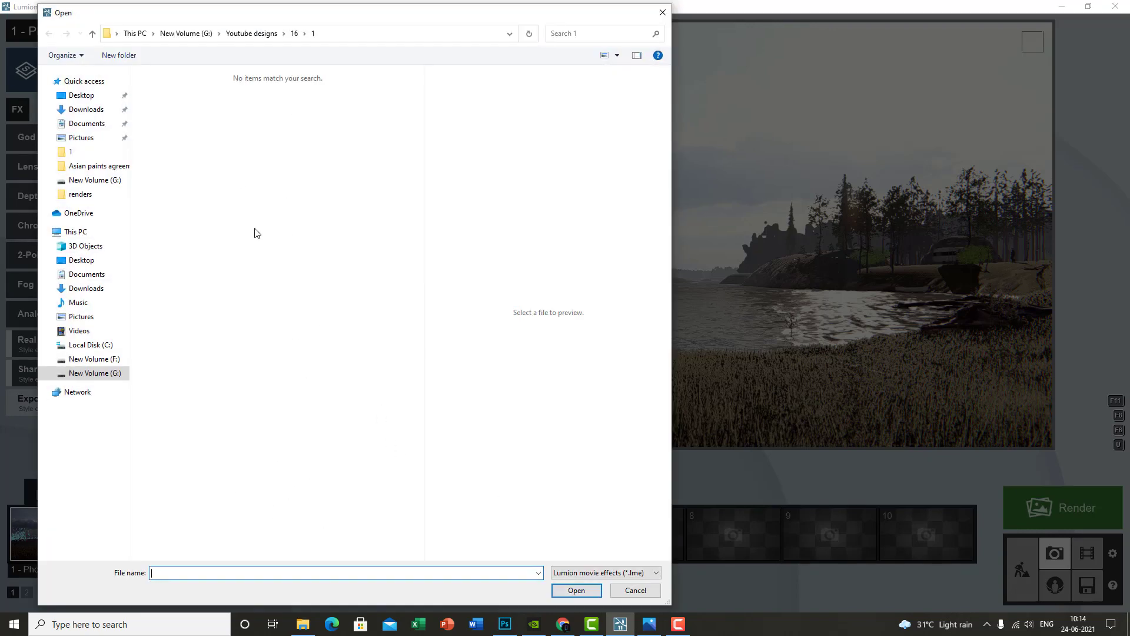
click(636, 589)
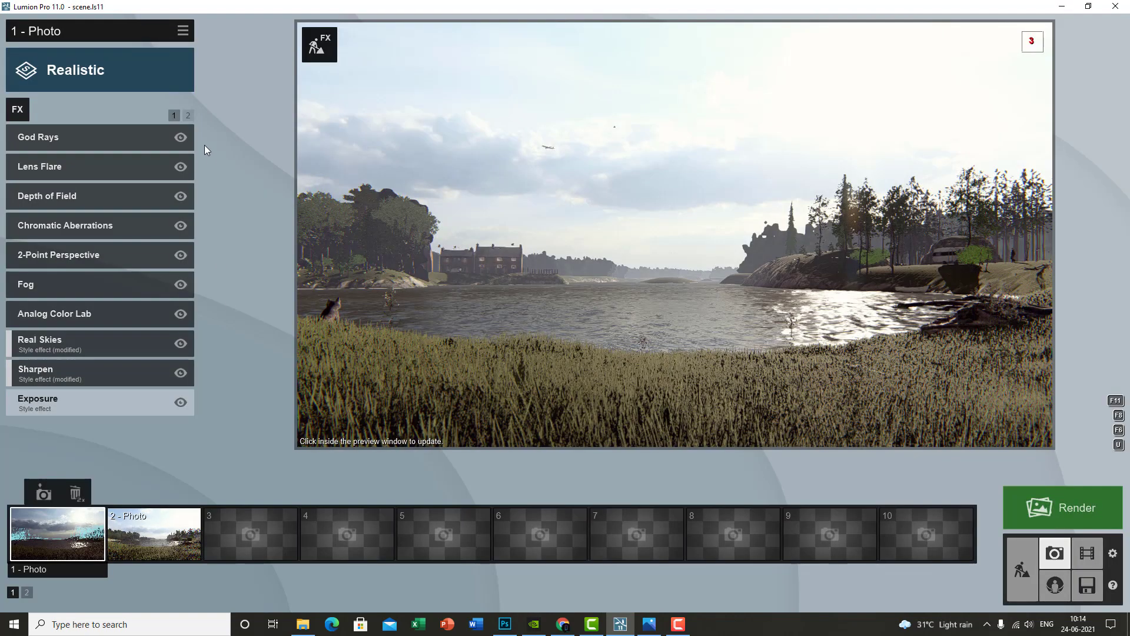
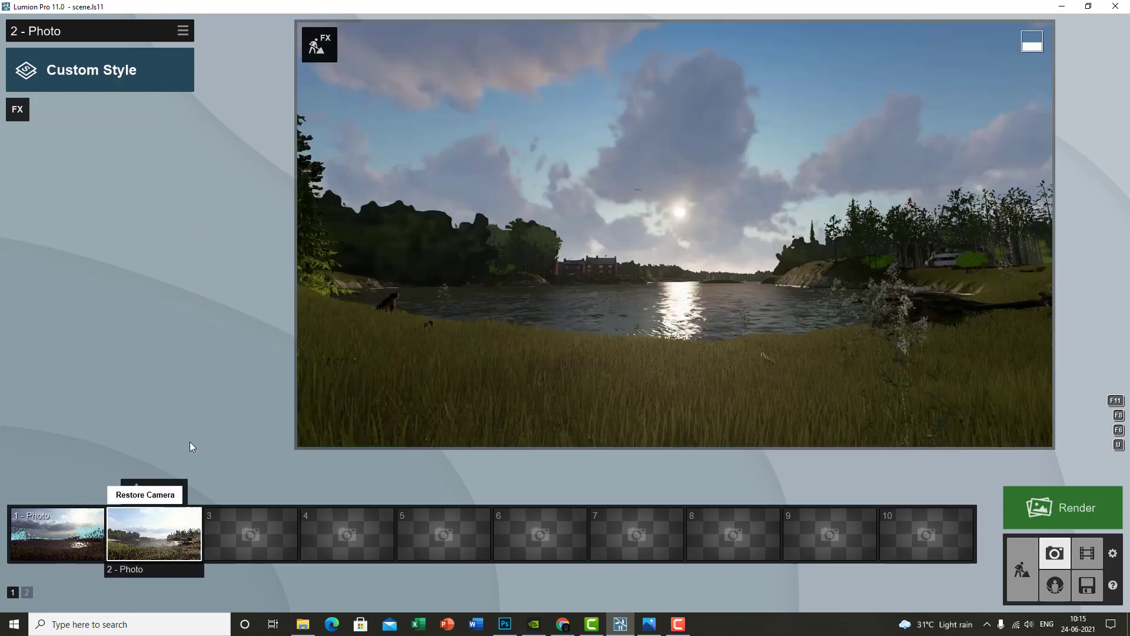
Step: Save Photo 1's effects as a Lumion movie effects file named "lumion scene"
click(48, 497)
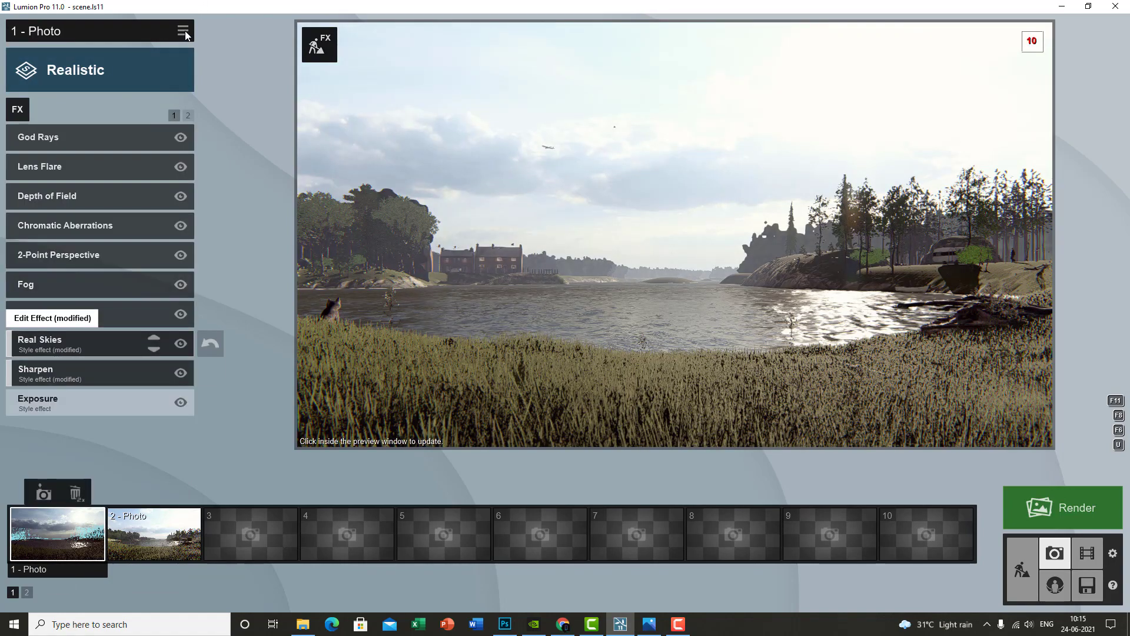
click(184, 30)
mouse_move(158, 47)
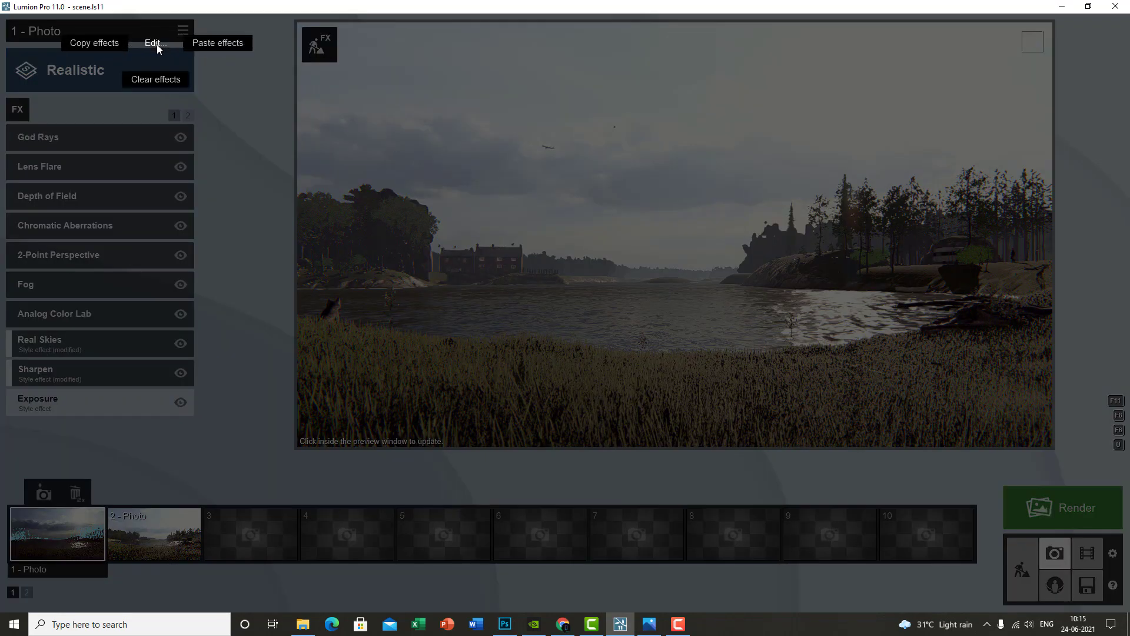
click(190, 26)
click(183, 30)
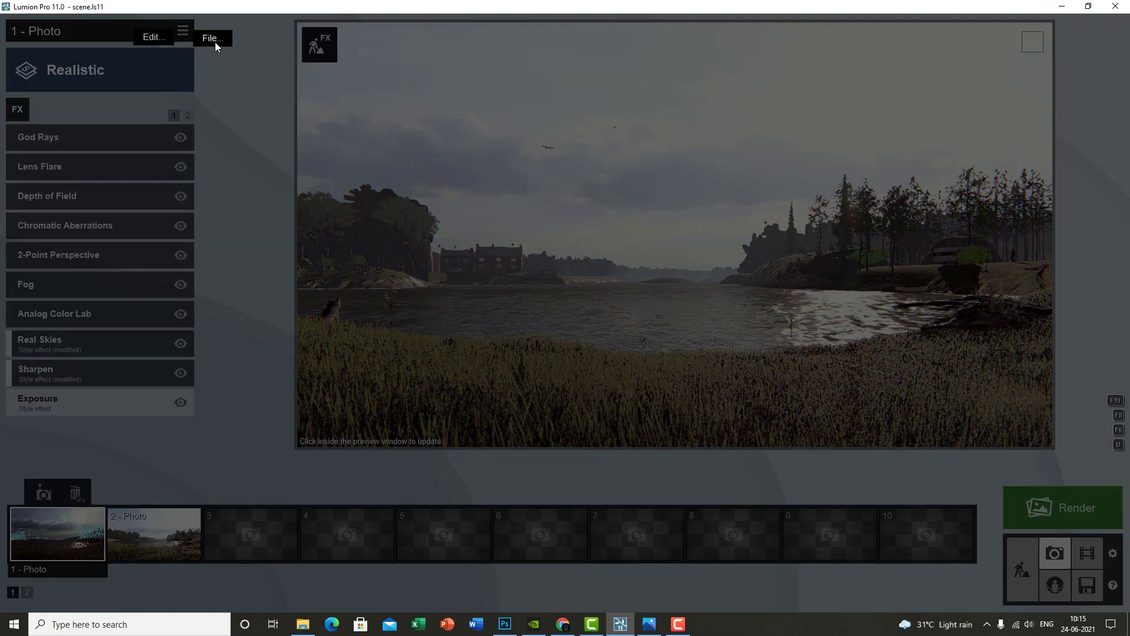
mouse_move(214, 39)
click(147, 56)
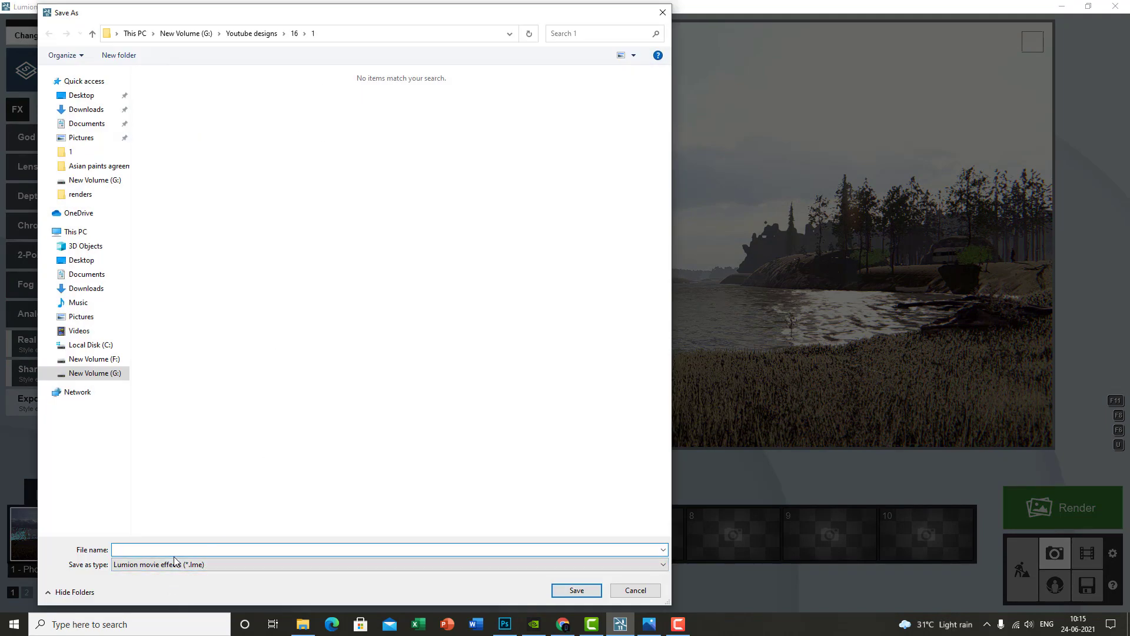
text(lumion )
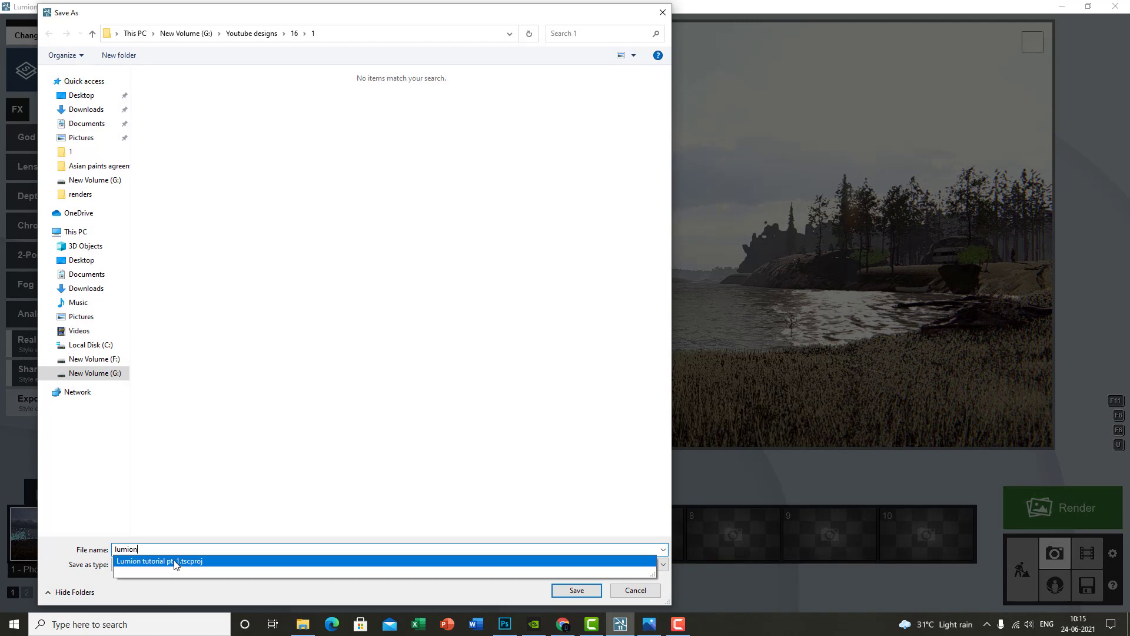
text(scene)
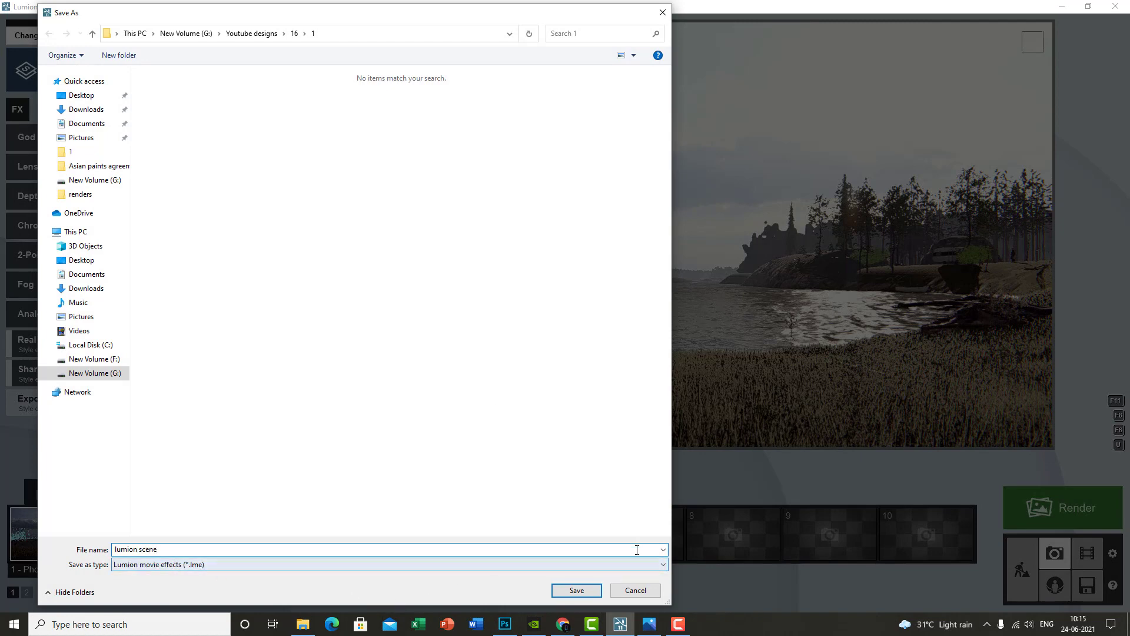
click(577, 590)
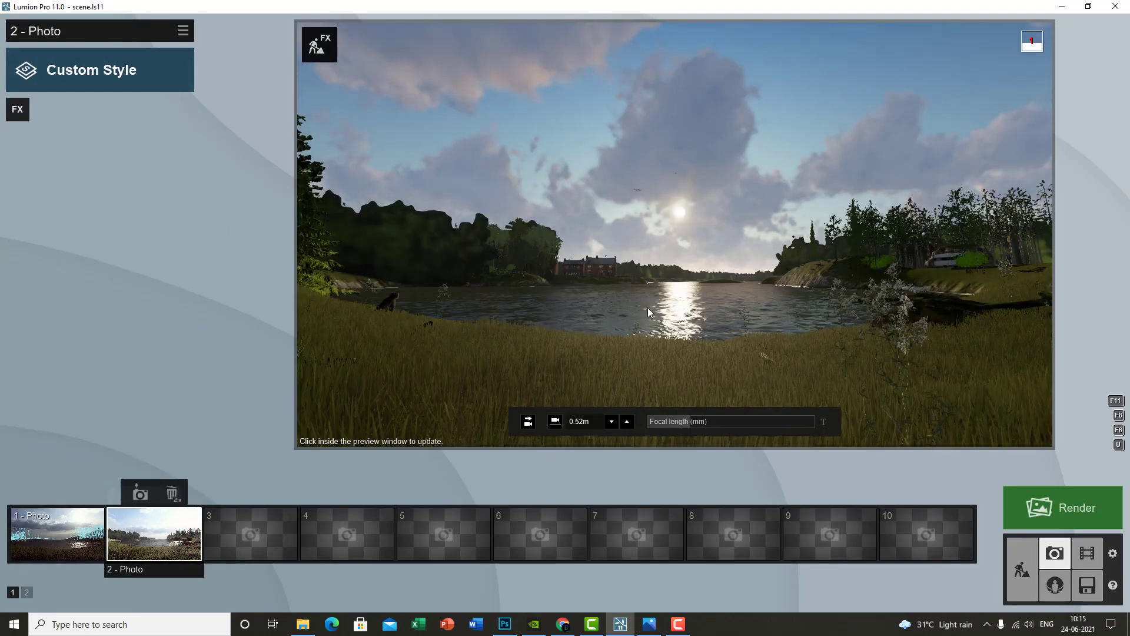
Step: Load the lumion scene.lme effects file into Photo 2 and update its preview
click(362, 193)
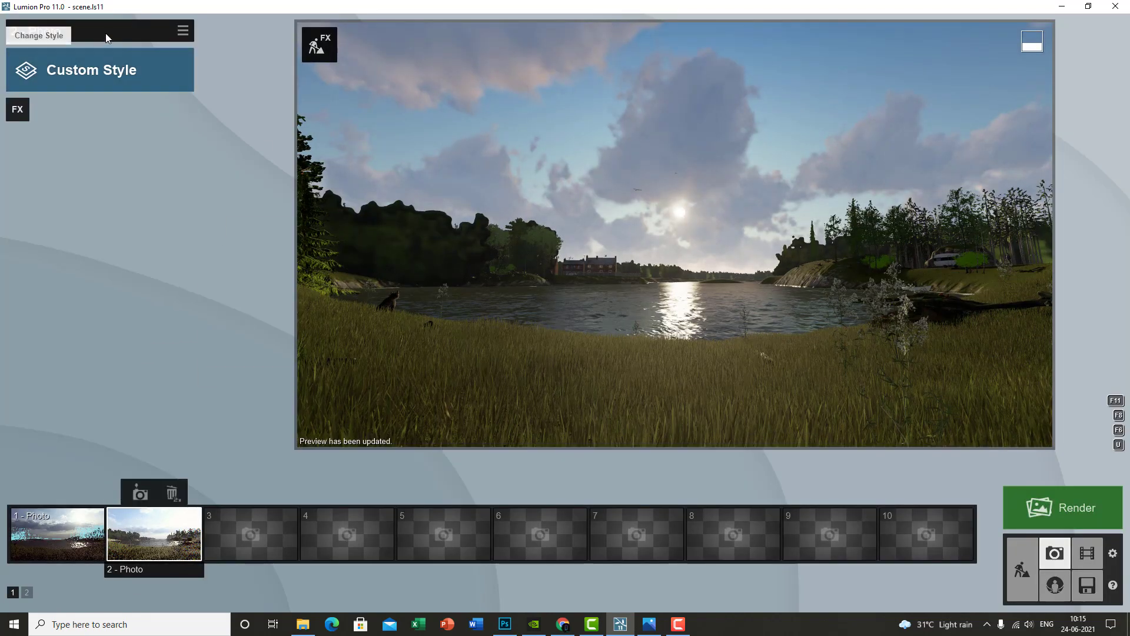
click(183, 31)
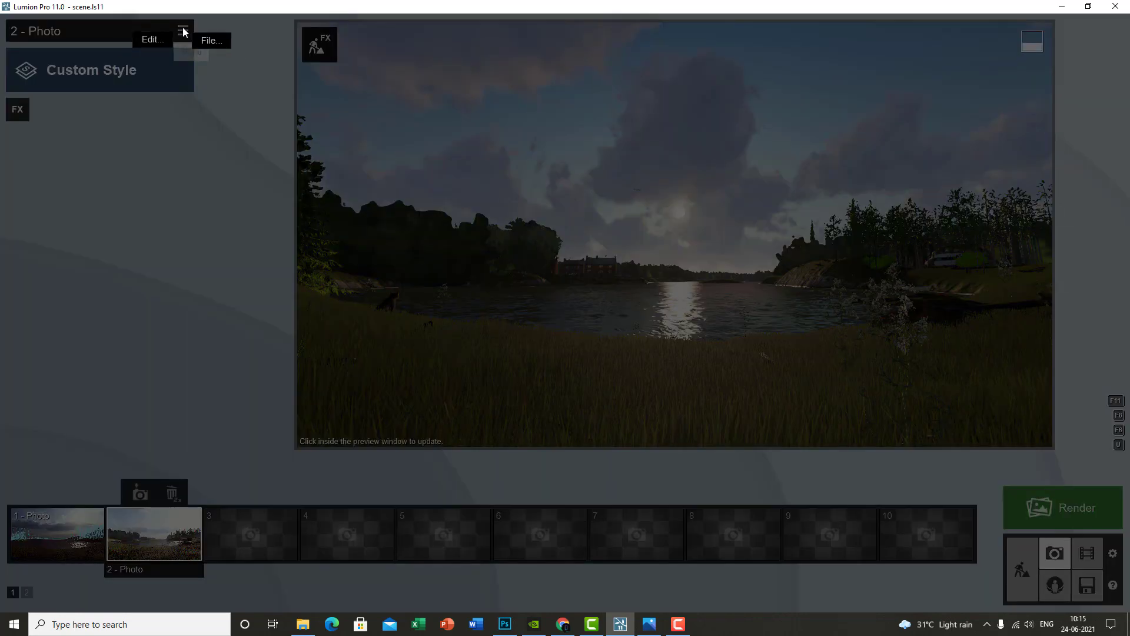
click(215, 43)
click(272, 62)
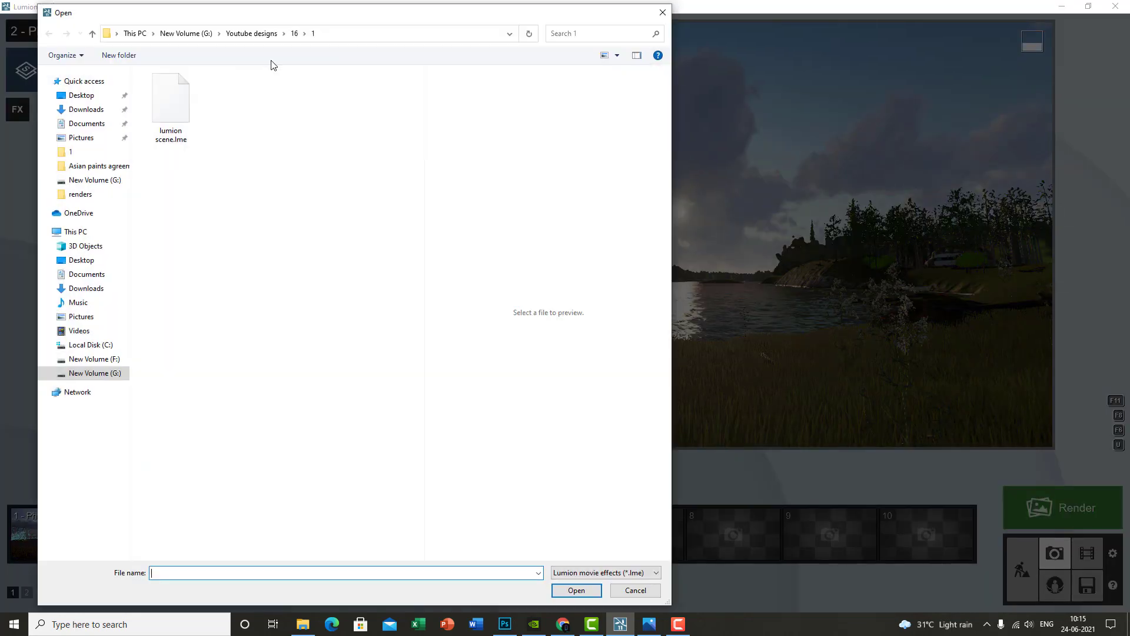
double_click(170, 115)
click(392, 226)
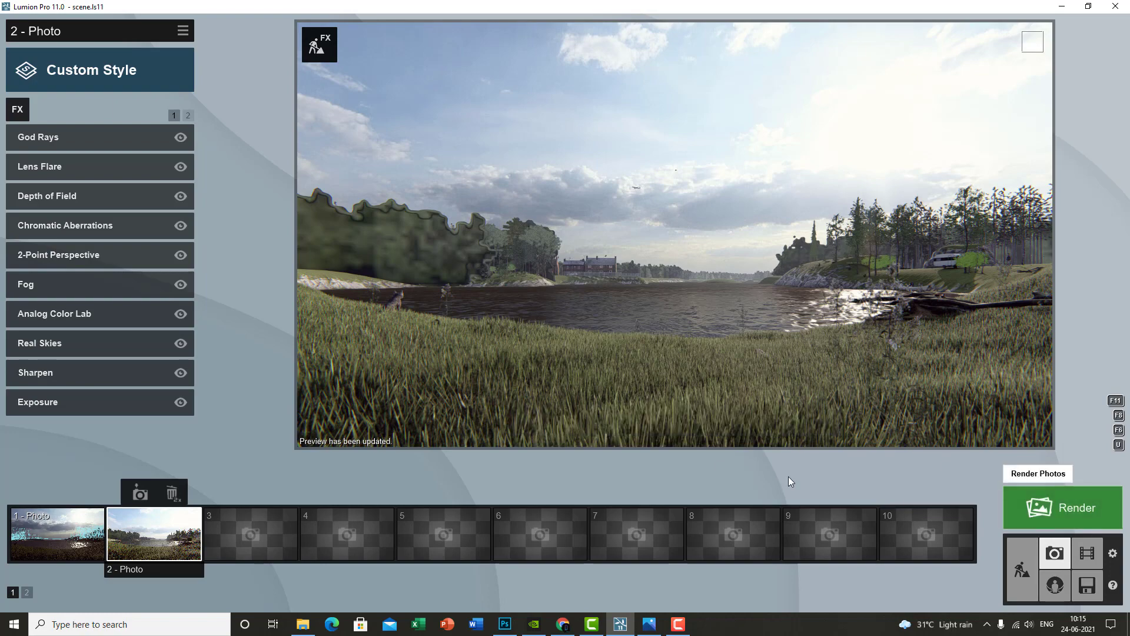
mouse_move(694, 422)
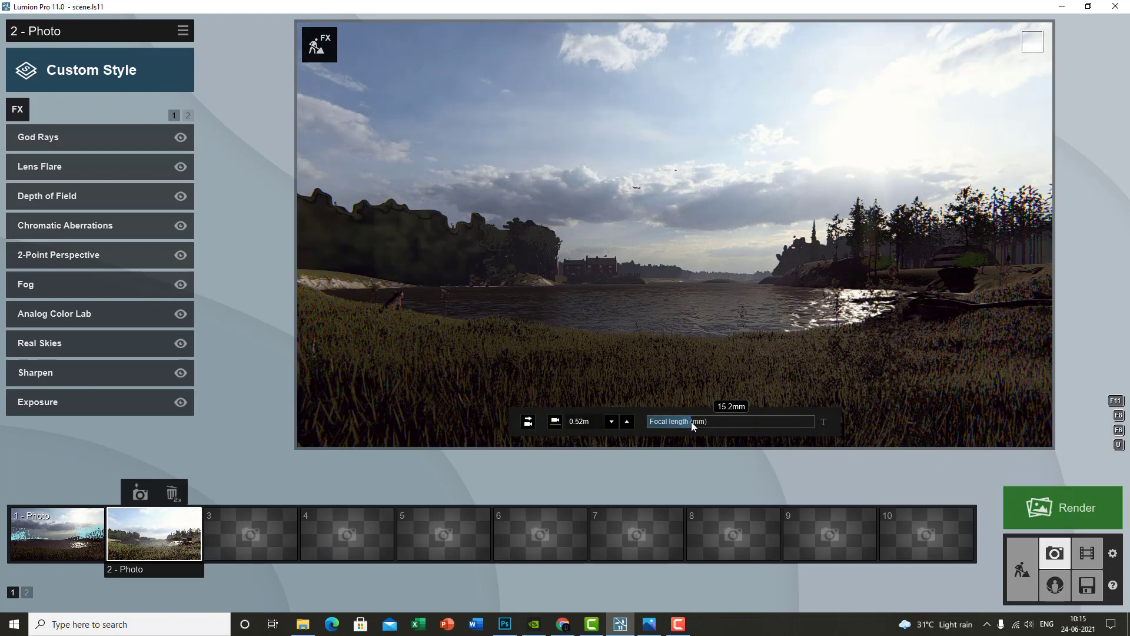
Step: Try a focal length of 19.0 mm for Photo 2 and update its preview
drag(691, 422, 703, 423)
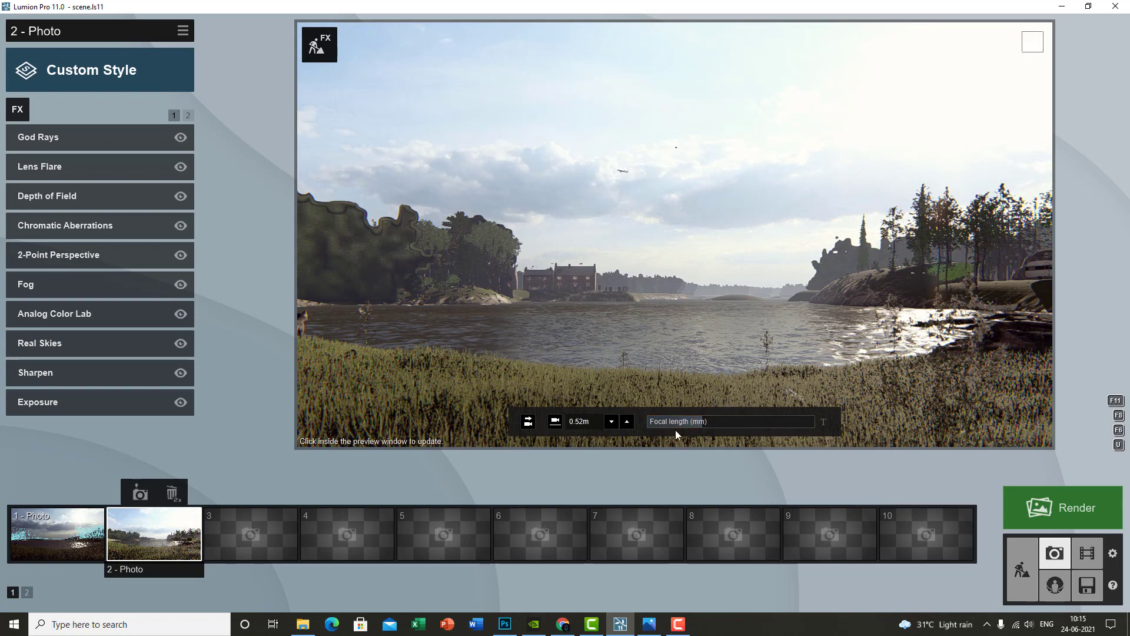
click(701, 422)
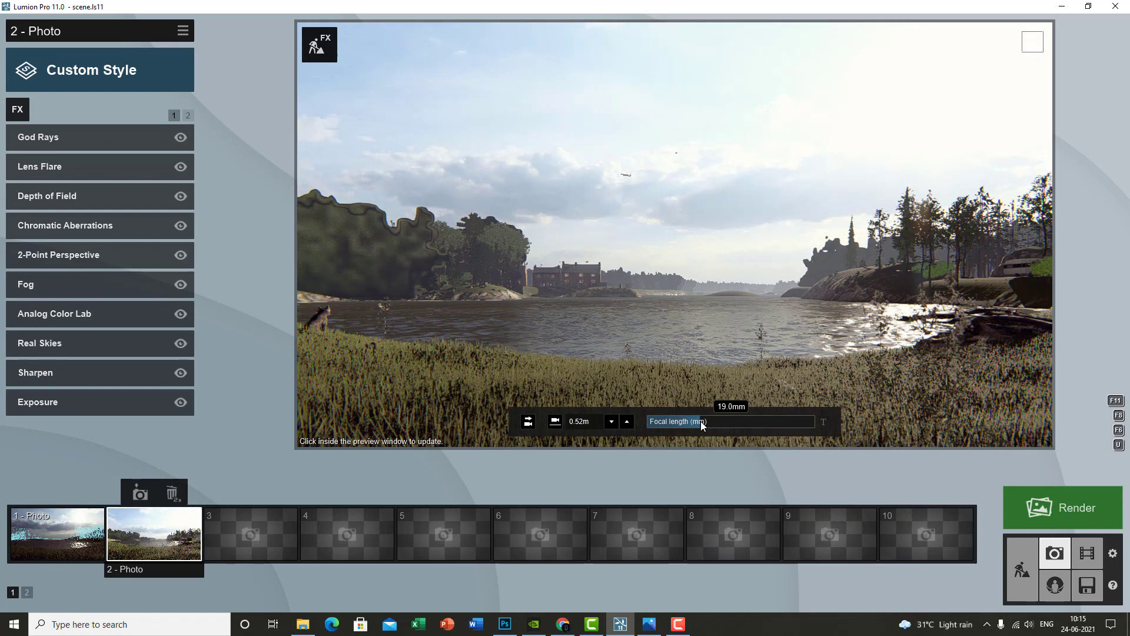
click(763, 286)
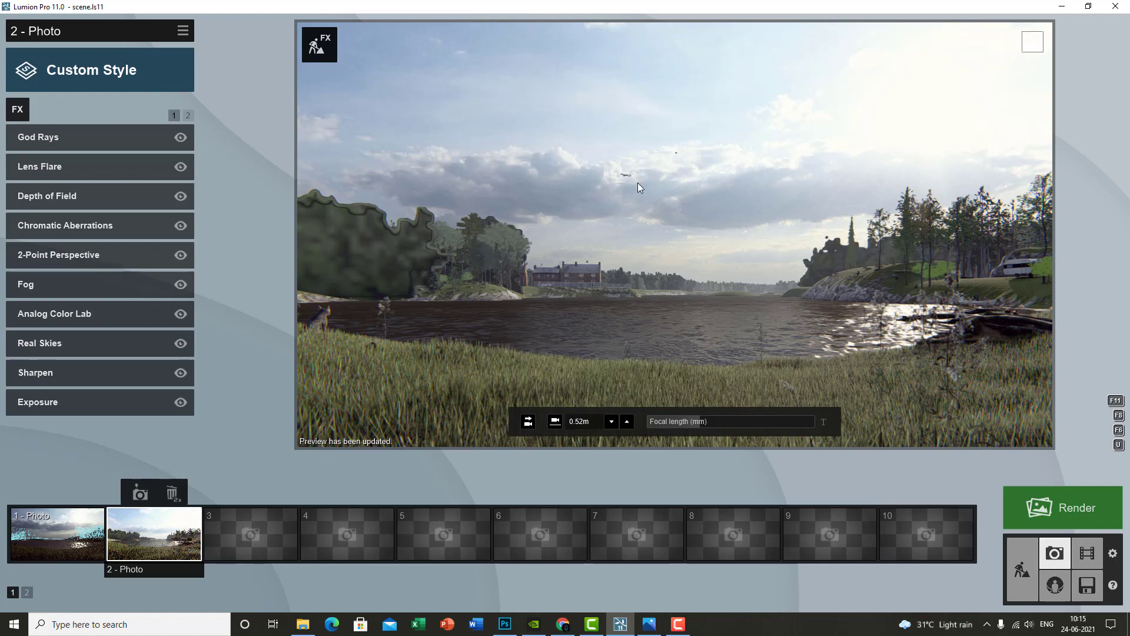
Step: Return to Build mode and look through the Outdoor and Transport libraries of placeable objects
click(1022, 570)
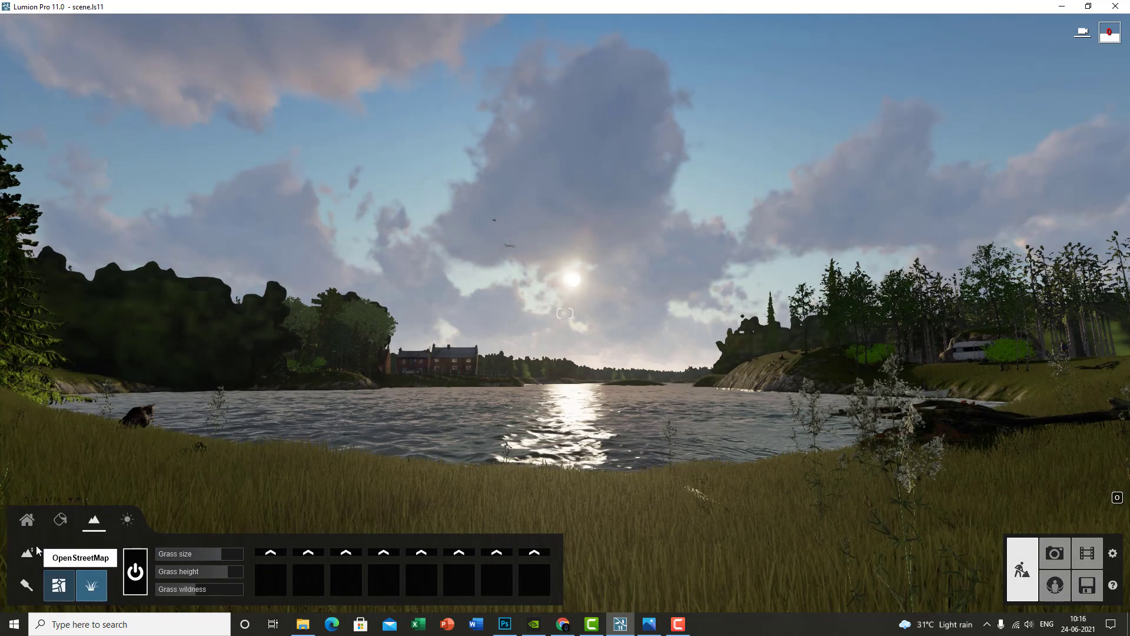
click(27, 519)
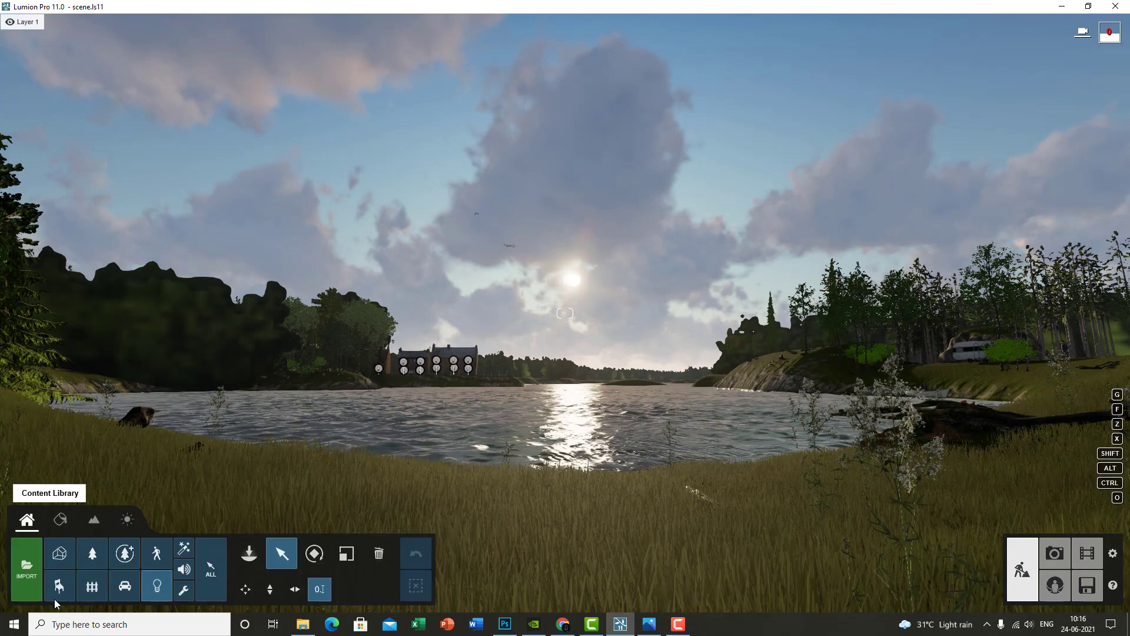
click(96, 584)
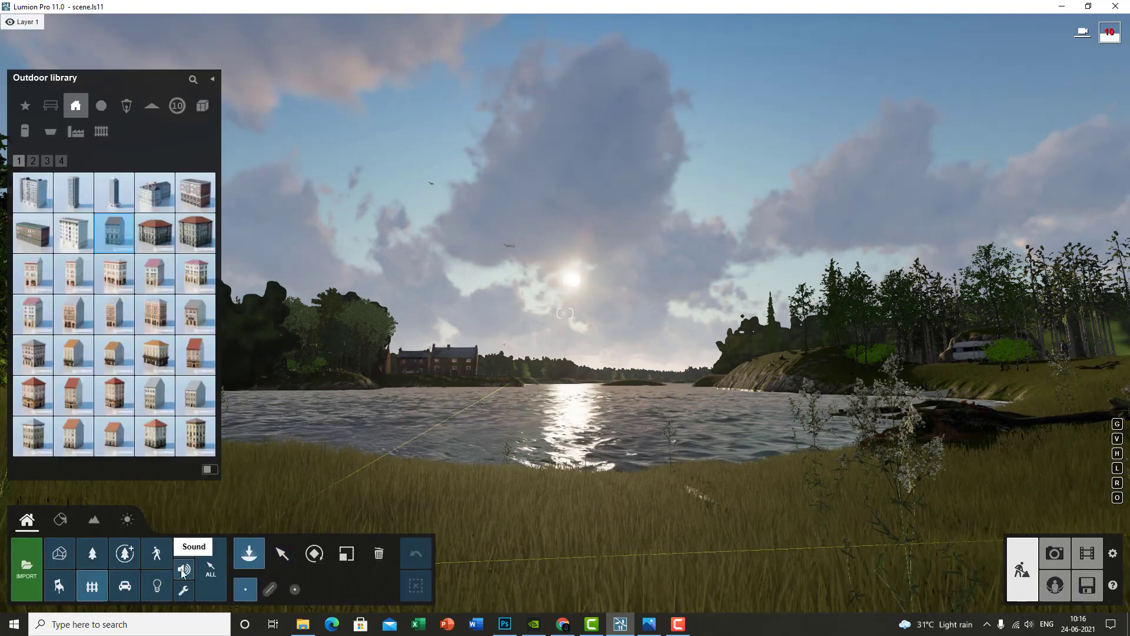
click(124, 585)
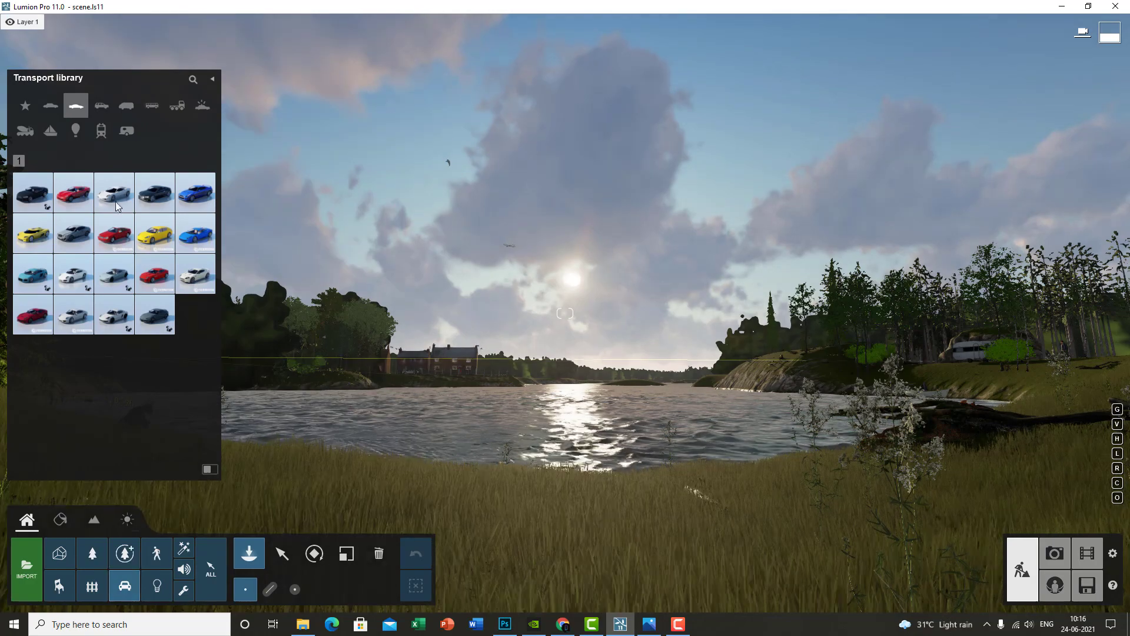
Step: Try to place the second airplane model from the Transport library's aircraft category over the lake, and return to object selection
click(70, 133)
click(73, 192)
click(634, 510)
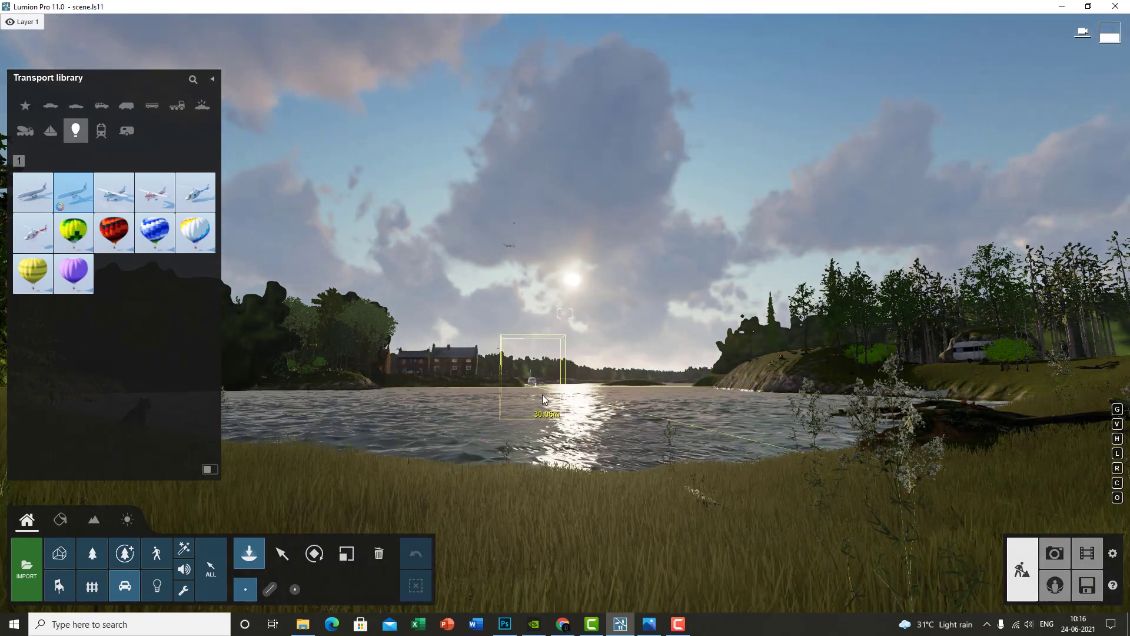
click(543, 396)
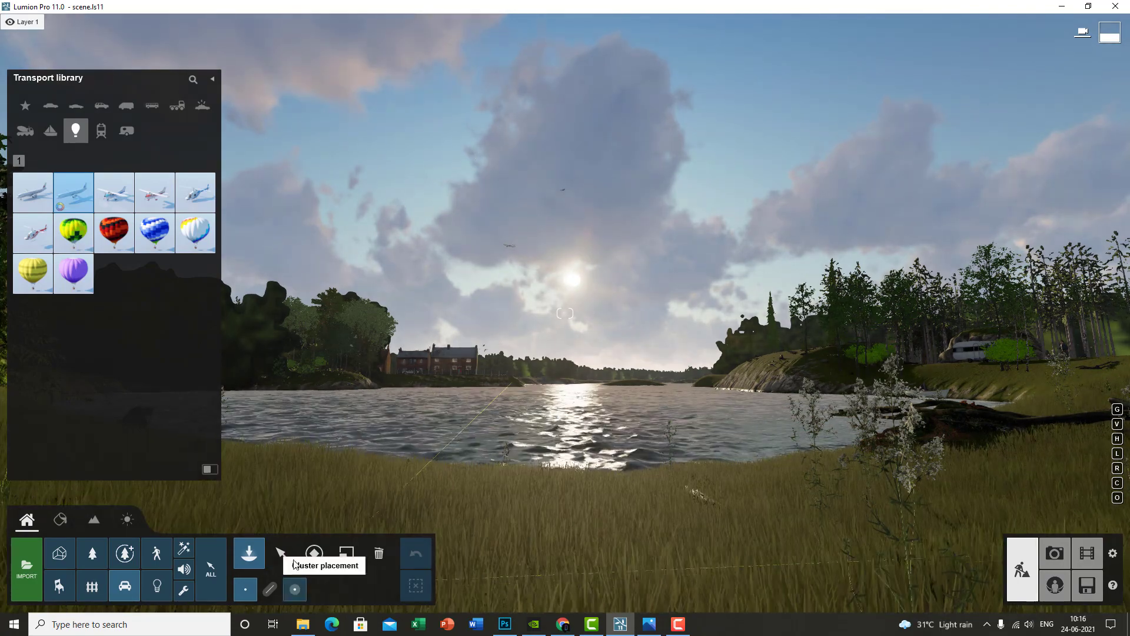
click(281, 553)
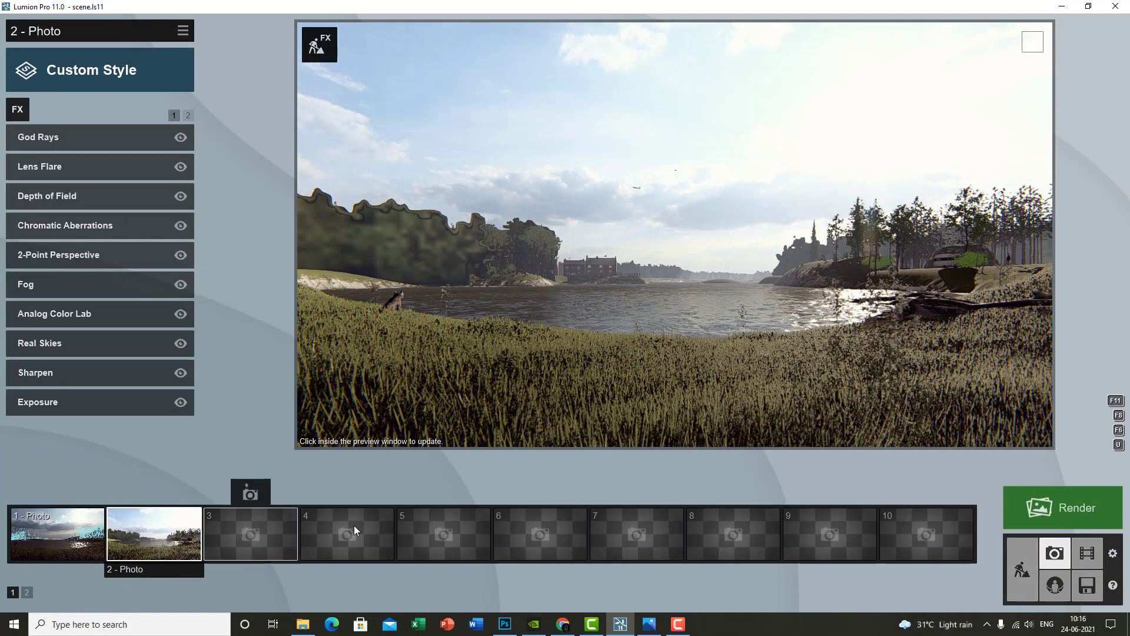
Step: Turn off the specular and lighting map outputs for Photo 2's render, and open a Desktop 1920x1080 render's save dialog without saving
click(1066, 510)
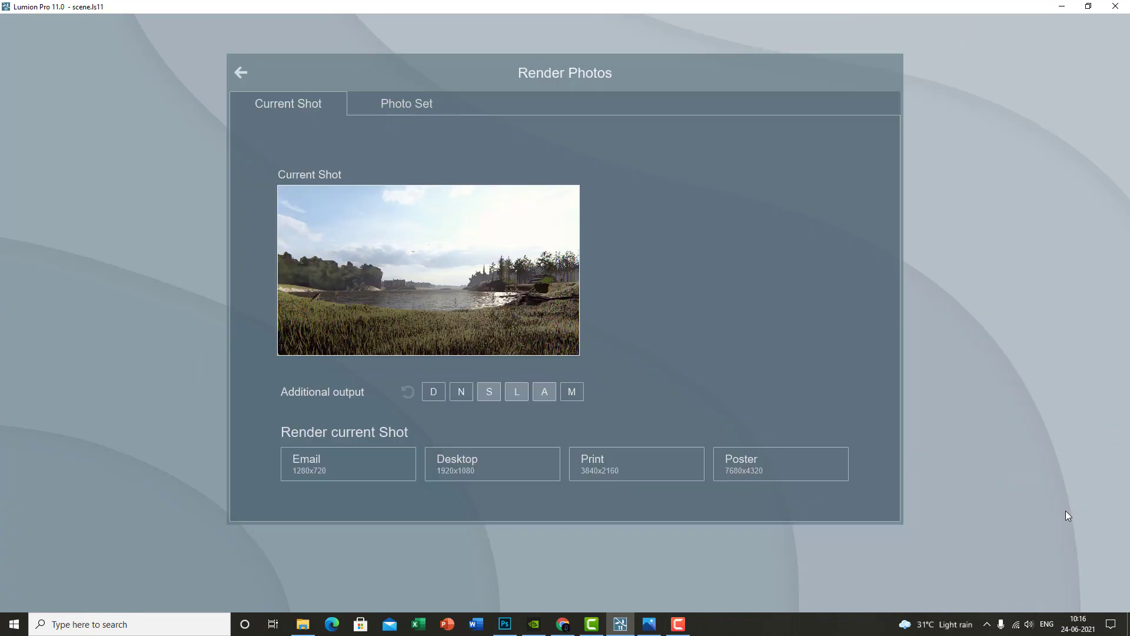
click(499, 395)
click(515, 395)
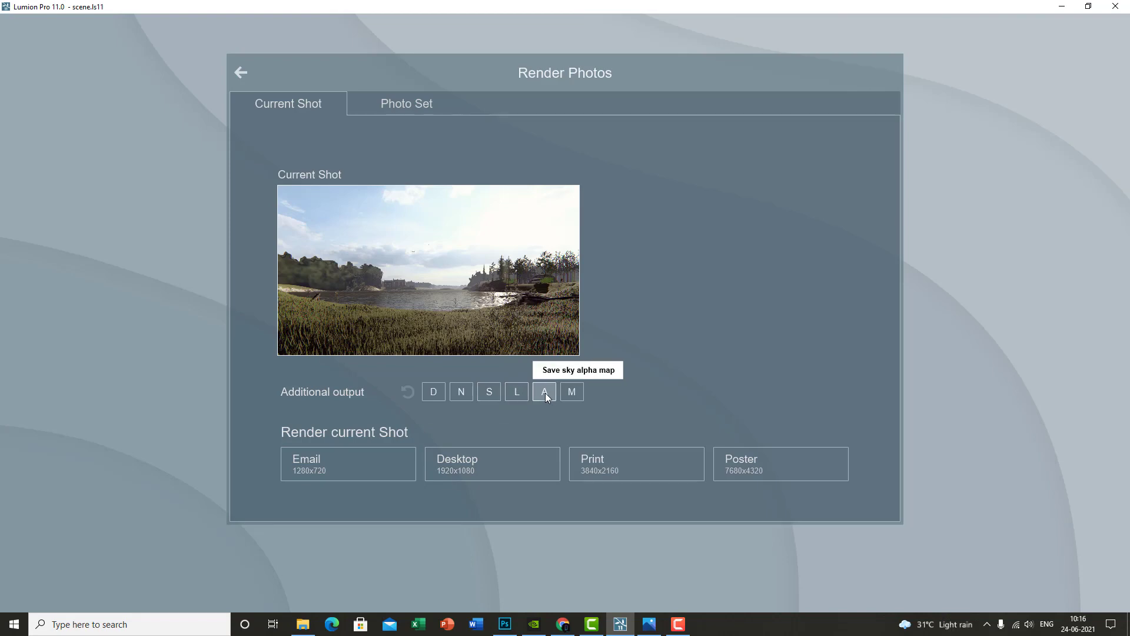
click(482, 472)
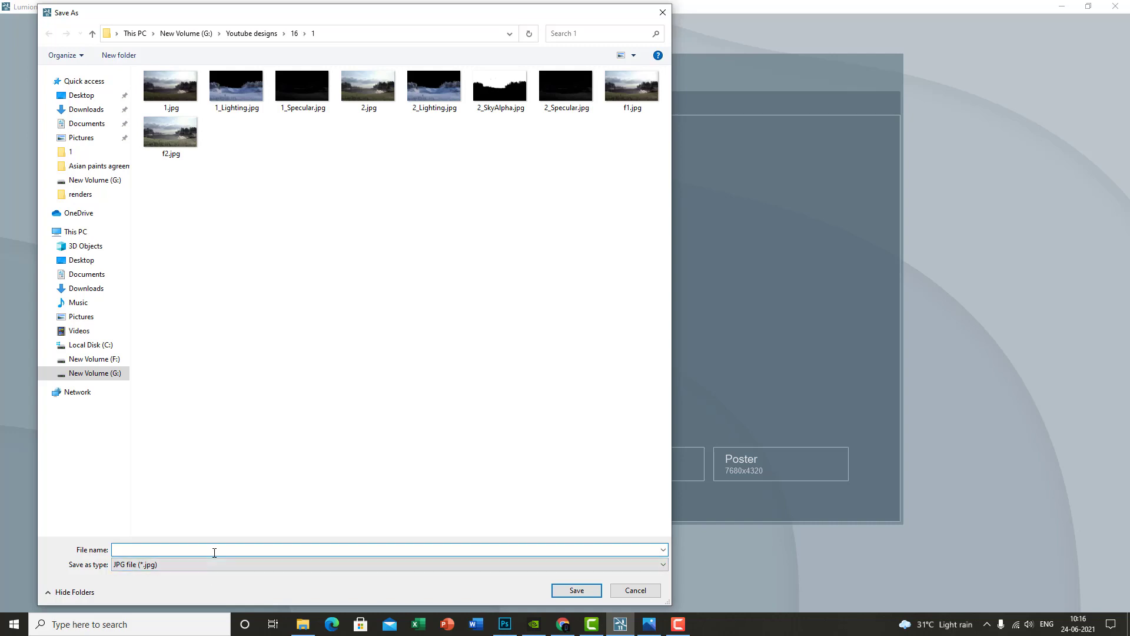
click(629, 590)
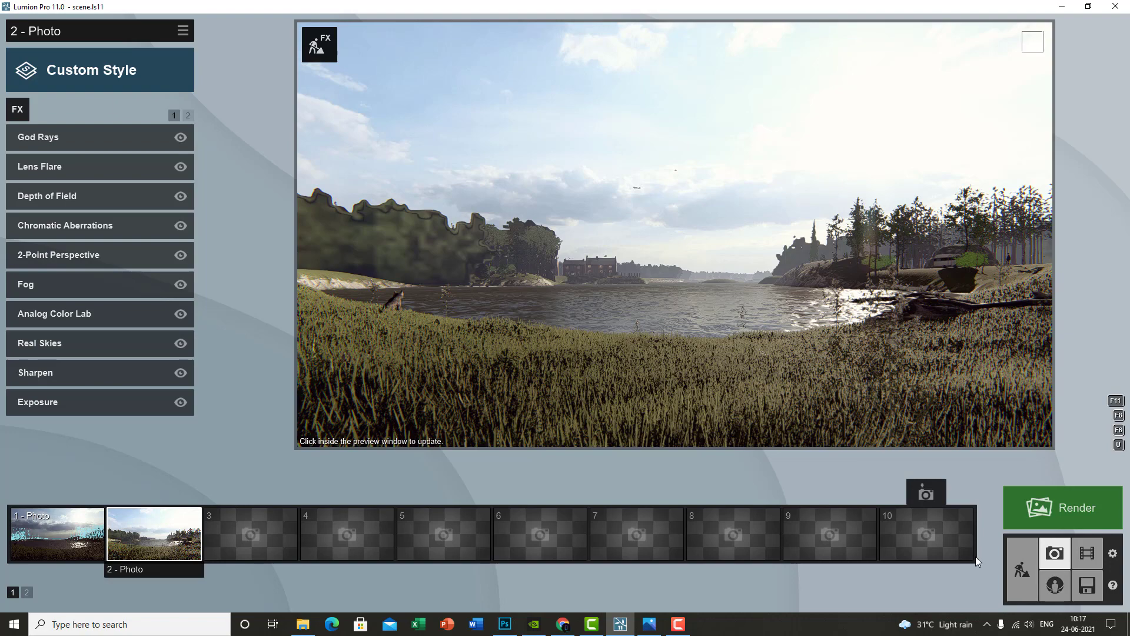
Step: Return to Build mode and fly around the lakeshore to review the trees, grass, water and distant house
click(1022, 569)
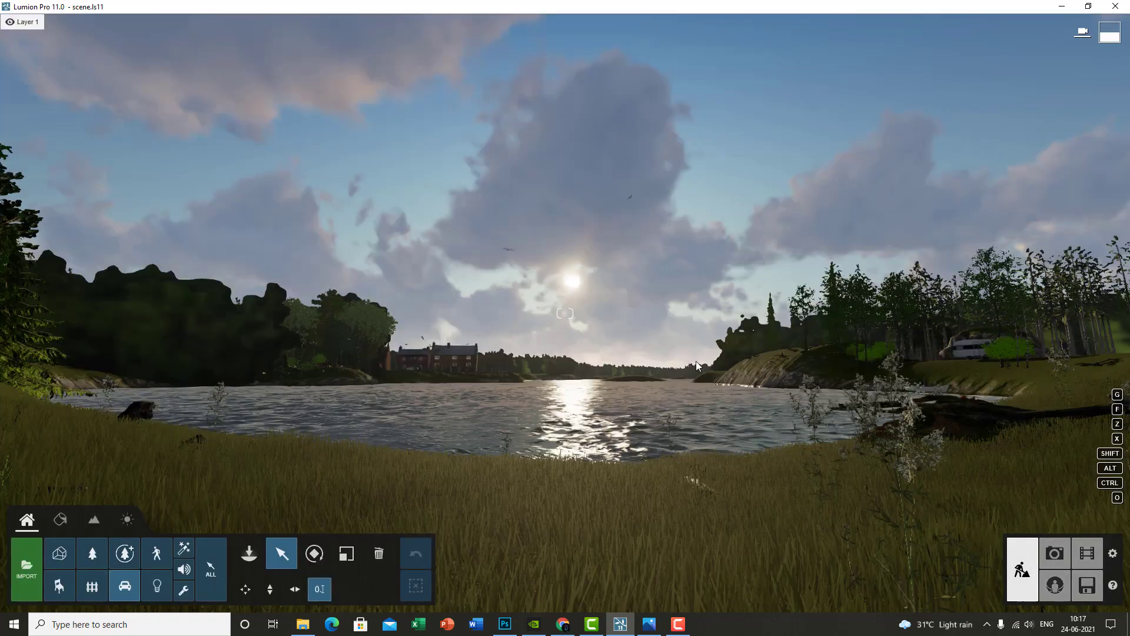
key(w)
right_drag(725, 421, 695, 444)
key(w)
right_drag(871, 378, 235, 463)
key(w)
key(w)
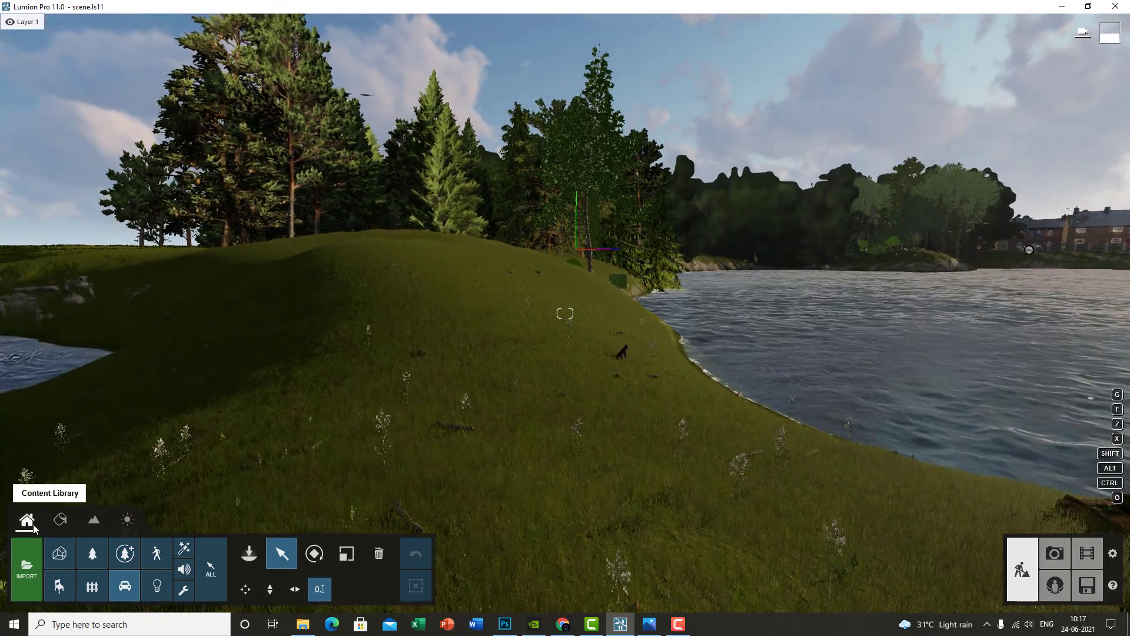
right_drag(601, 512, 648, 497)
key(w)
key(e)
key(w)
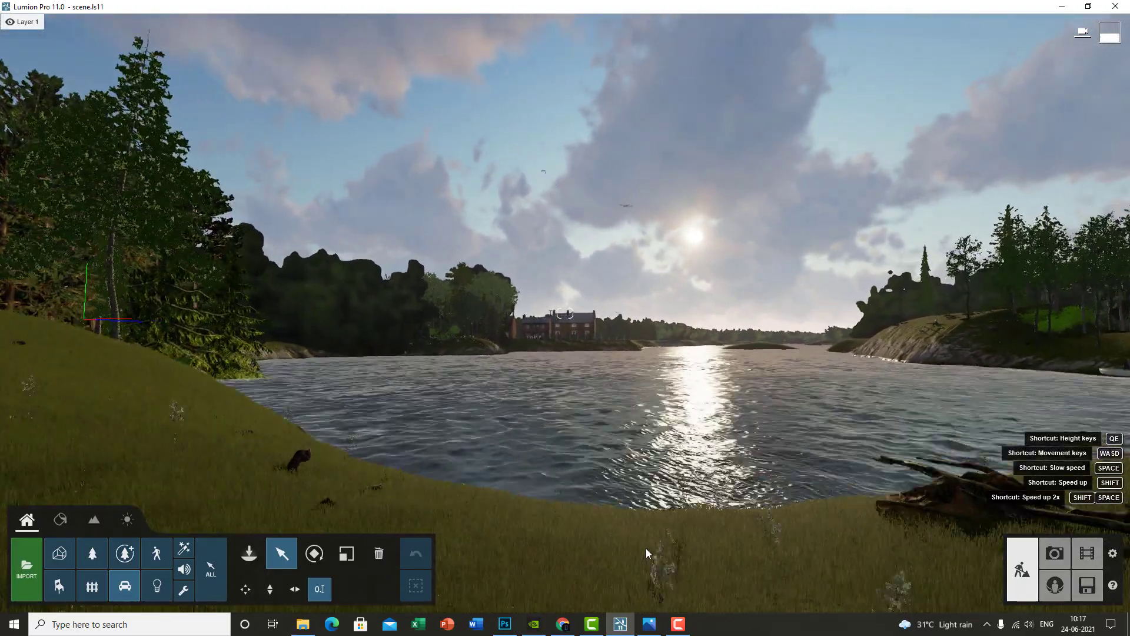
right_drag(645, 548, 650, 545)
key(e)
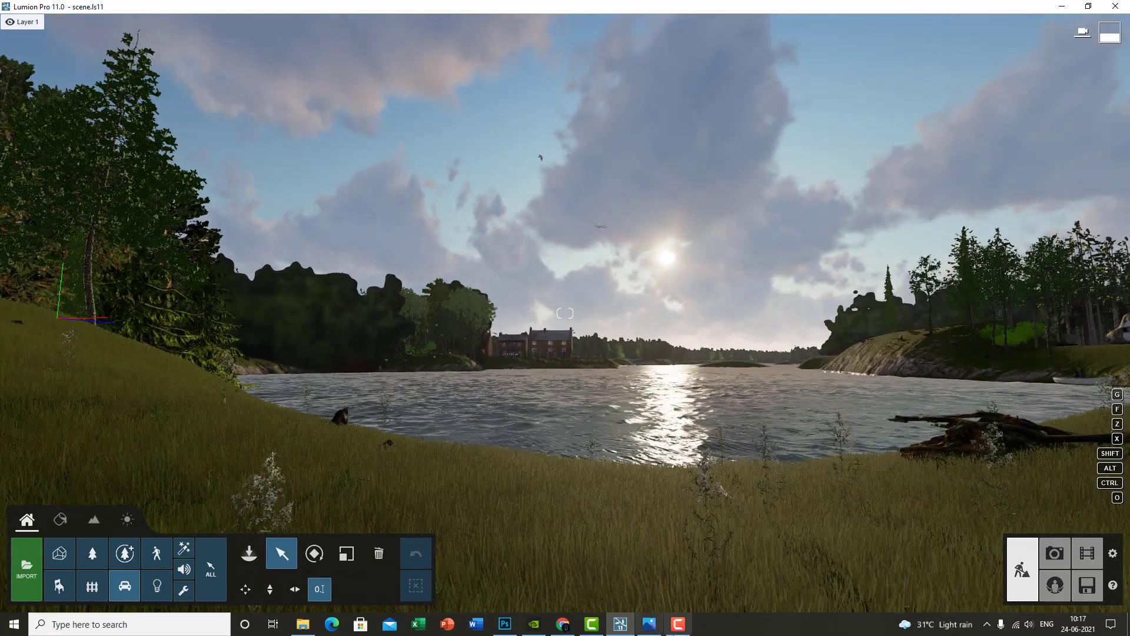
click(679, 624)
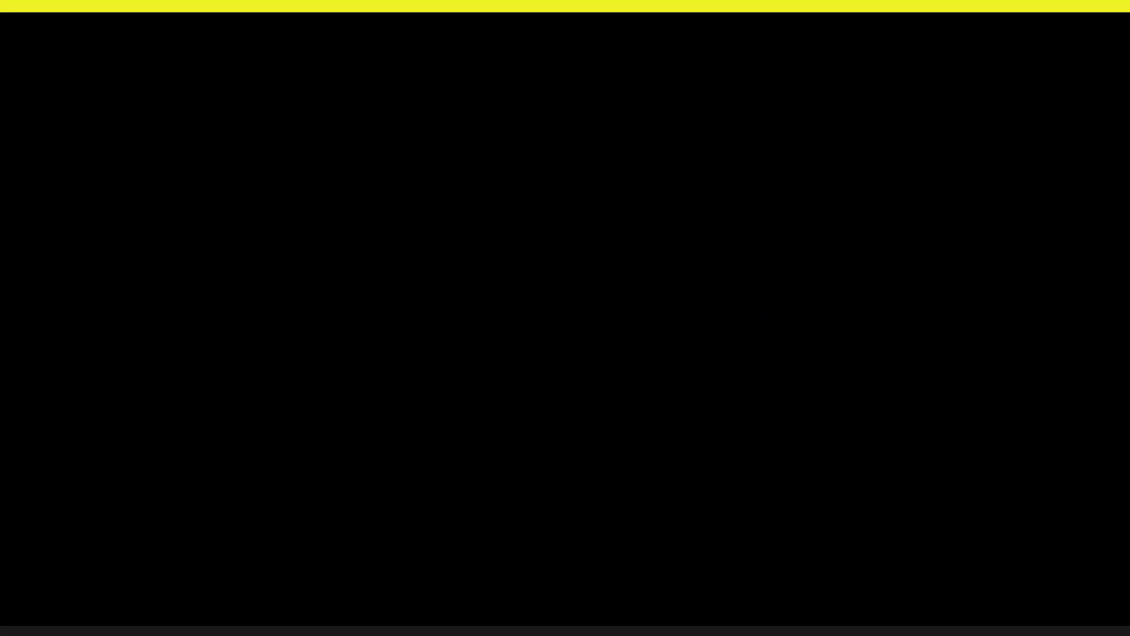